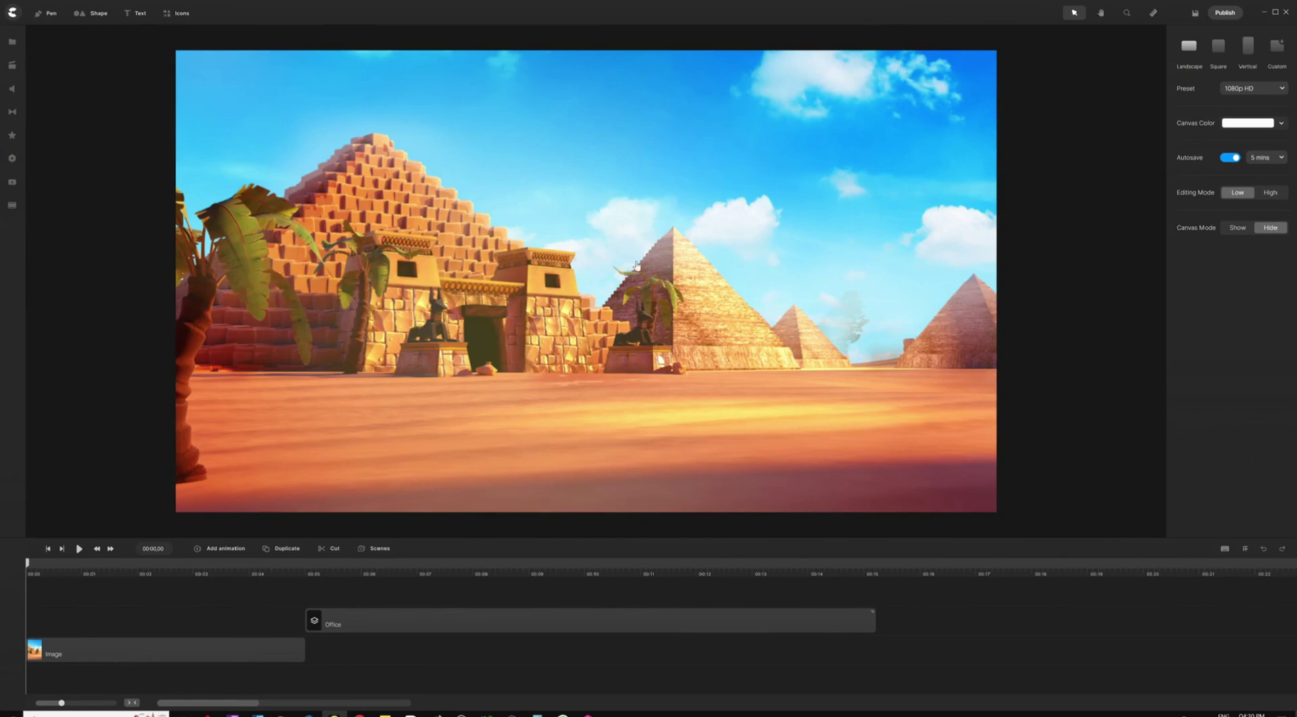
Compare the pyramid image and the Office scene by moving the playhead between the two clips.
{"action": "left_click", "coordinate": [452, 576]}
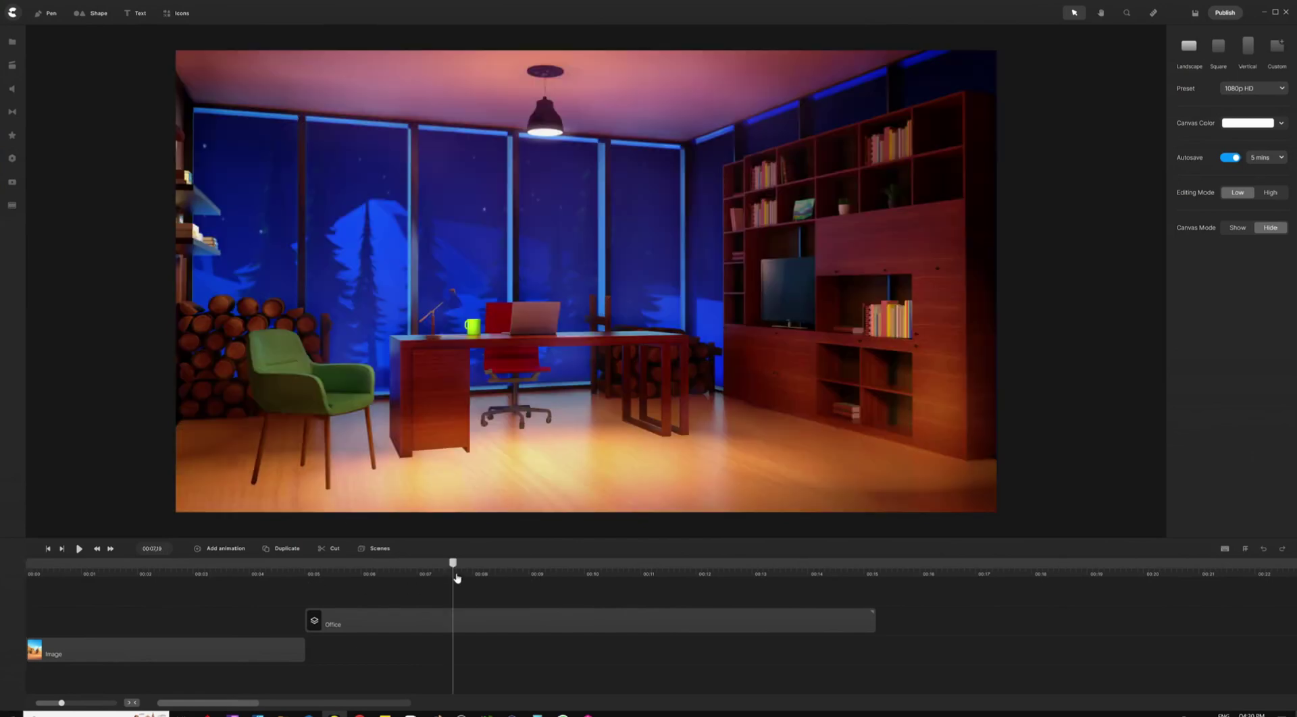
{"action": "left_click", "coordinate": [183, 570]}
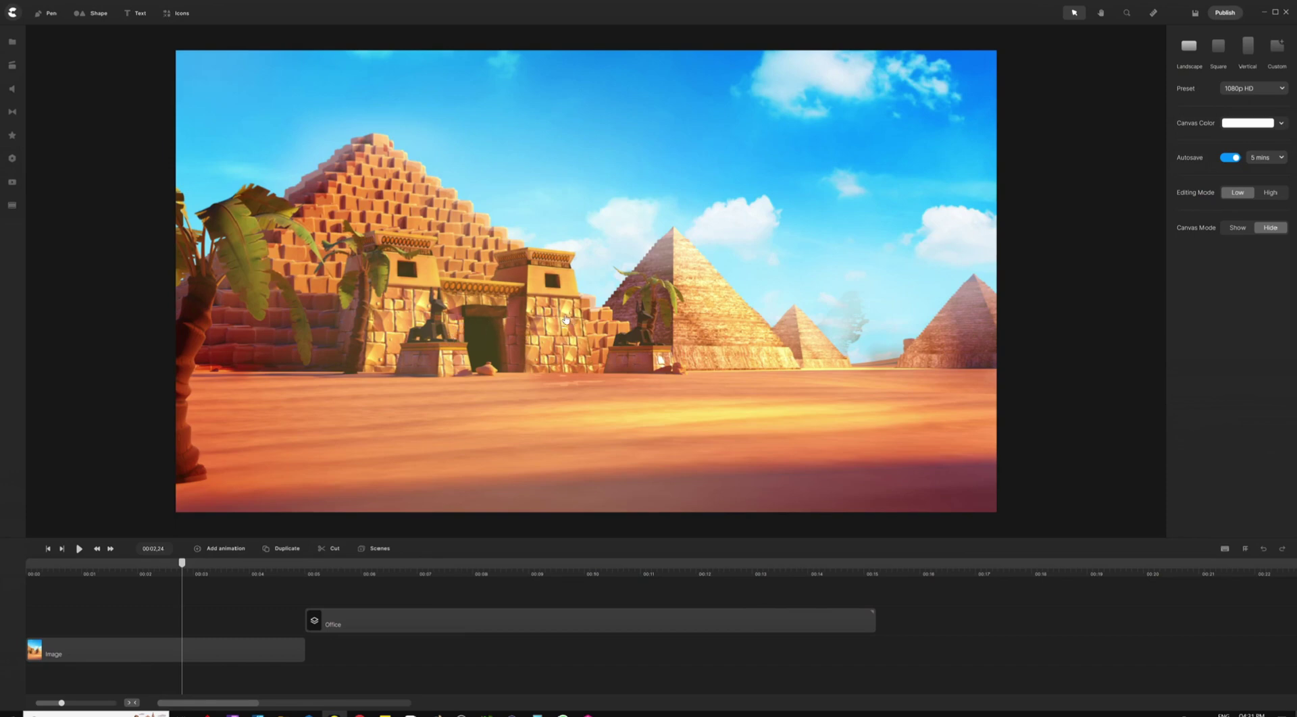
{"action": "left_click", "coordinate": [496, 578]}
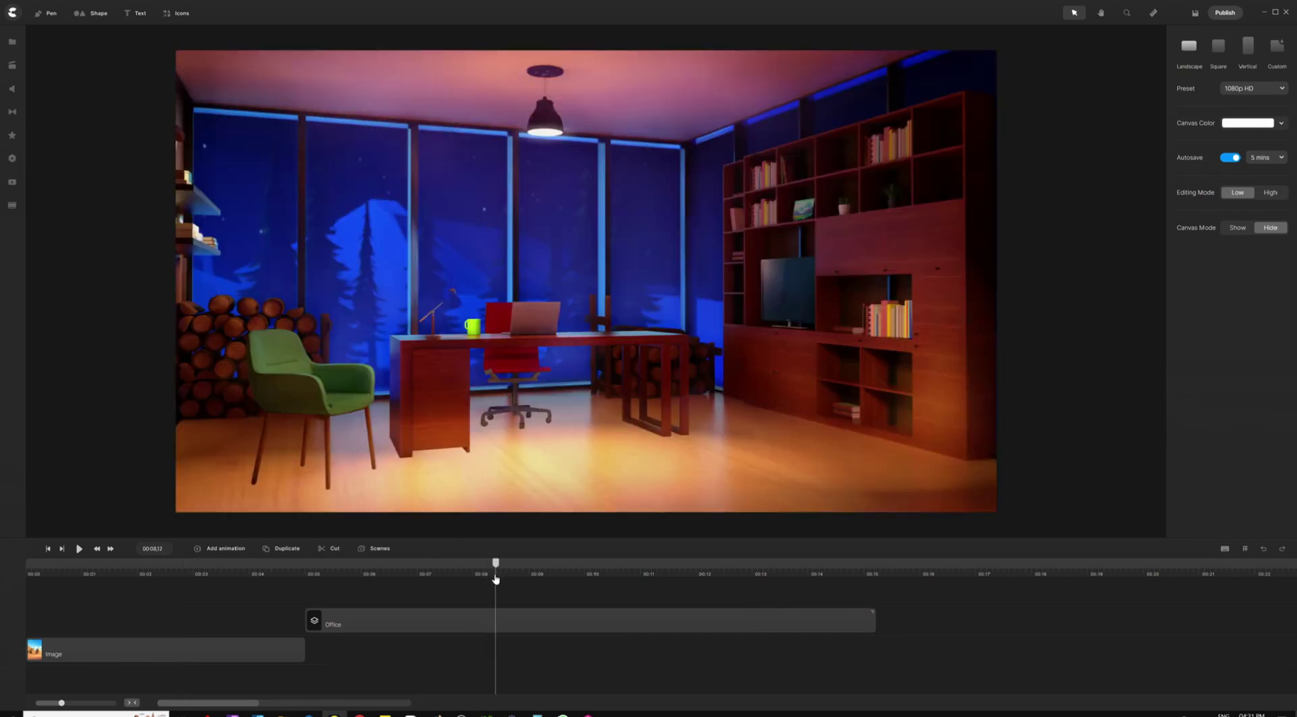
Open the Office group, move the green armchair in front of the bookshelf, and flip it horizontally.
{"action": "left_click", "coordinate": [549, 622]}
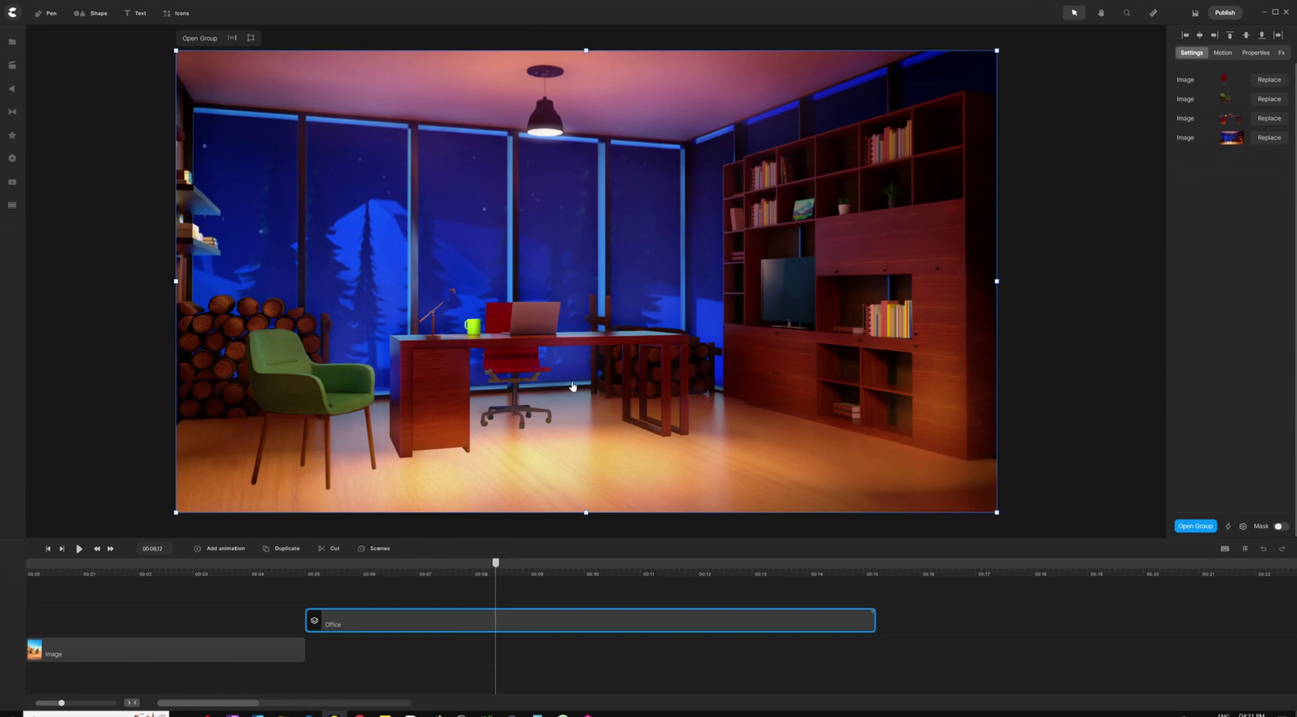
{"action": "double_click", "coordinate": [523, 622]}
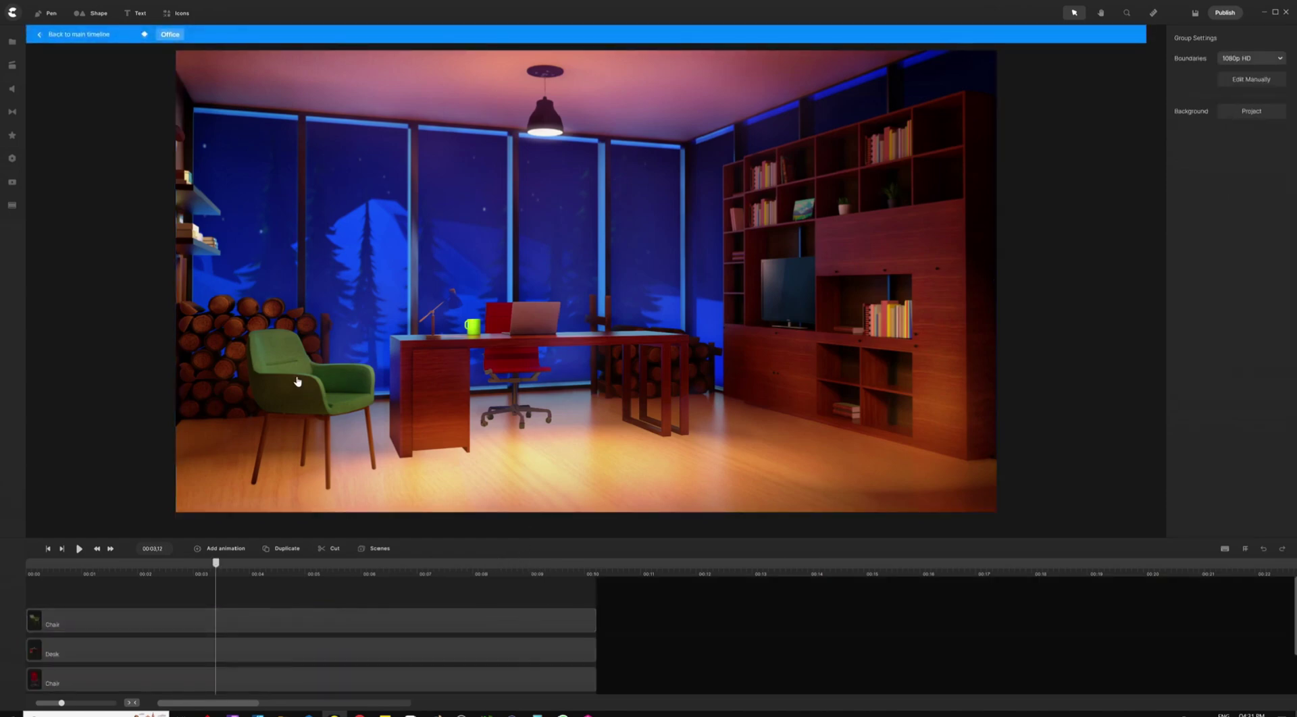
{"action": "left_click_drag", "start_coordinate": [302, 383], "coordinate": [819, 371]}
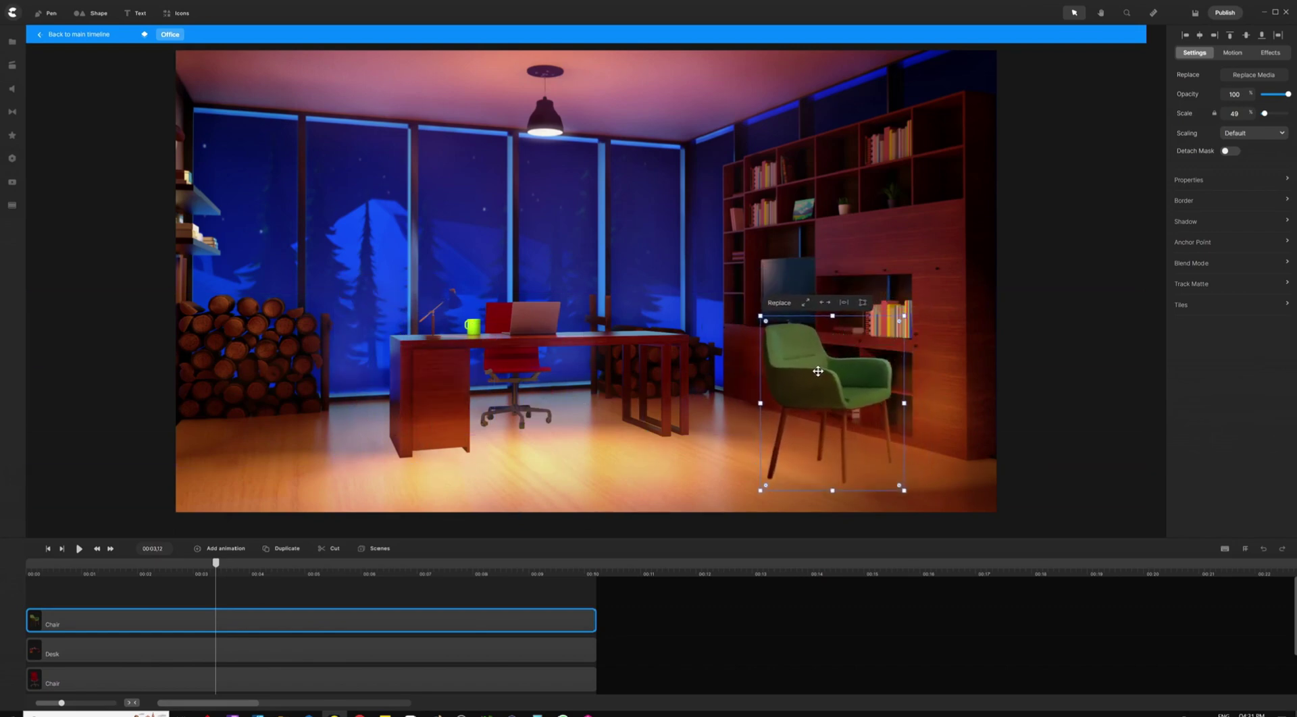
{"action": "left_click", "coordinate": [1191, 180]}
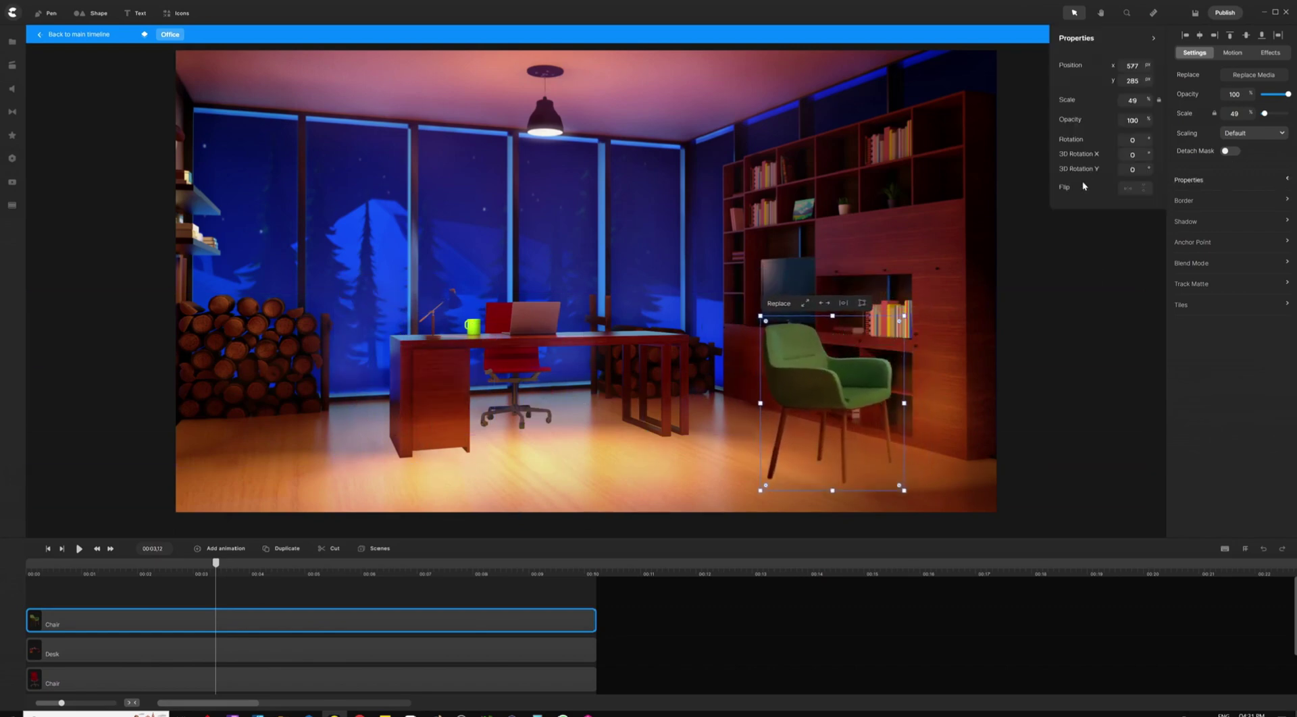
{"action": "left_click", "coordinate": [1127, 188]}
{"action": "left_click_drag", "start_coordinate": [868, 368], "coordinate": [874, 368]}
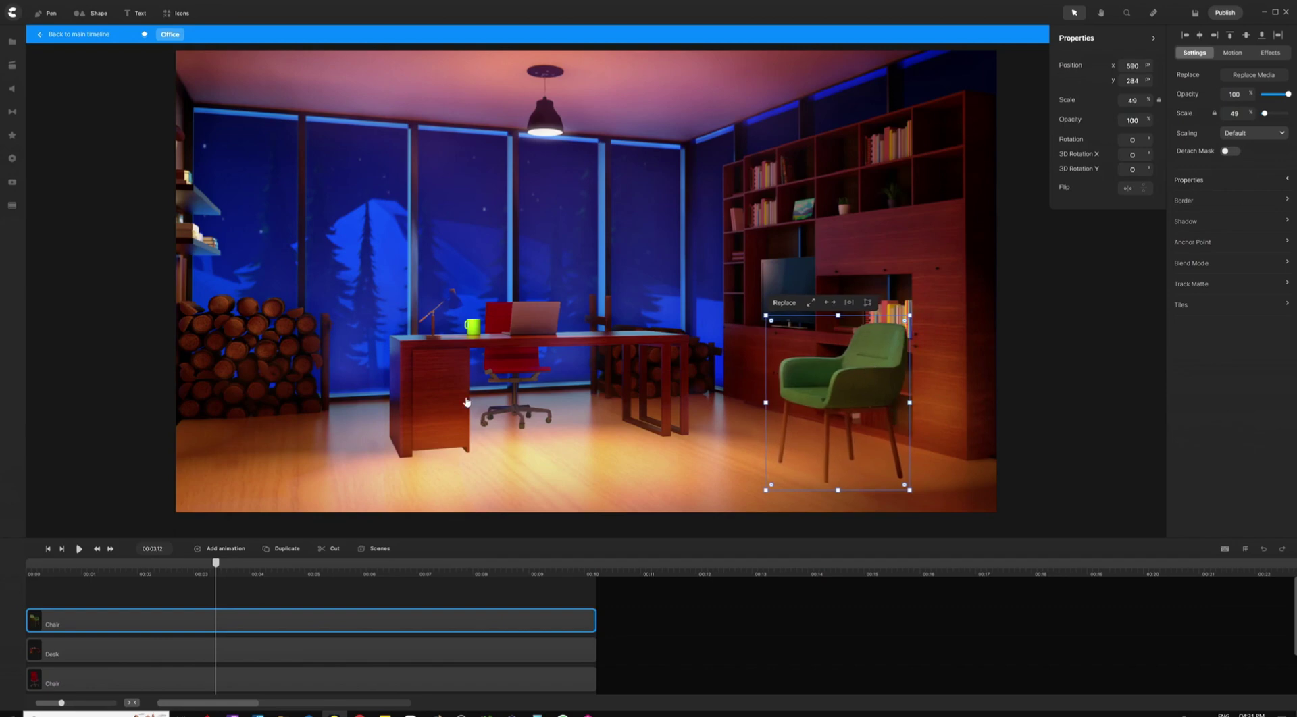
Move the desk to the lower-left corner of the scene and enlarge it until it extends past the canvas edge.
{"action": "left_click", "coordinate": [437, 394]}
{"action": "left_click_drag", "start_coordinate": [436, 394], "coordinate": [210, 458]}
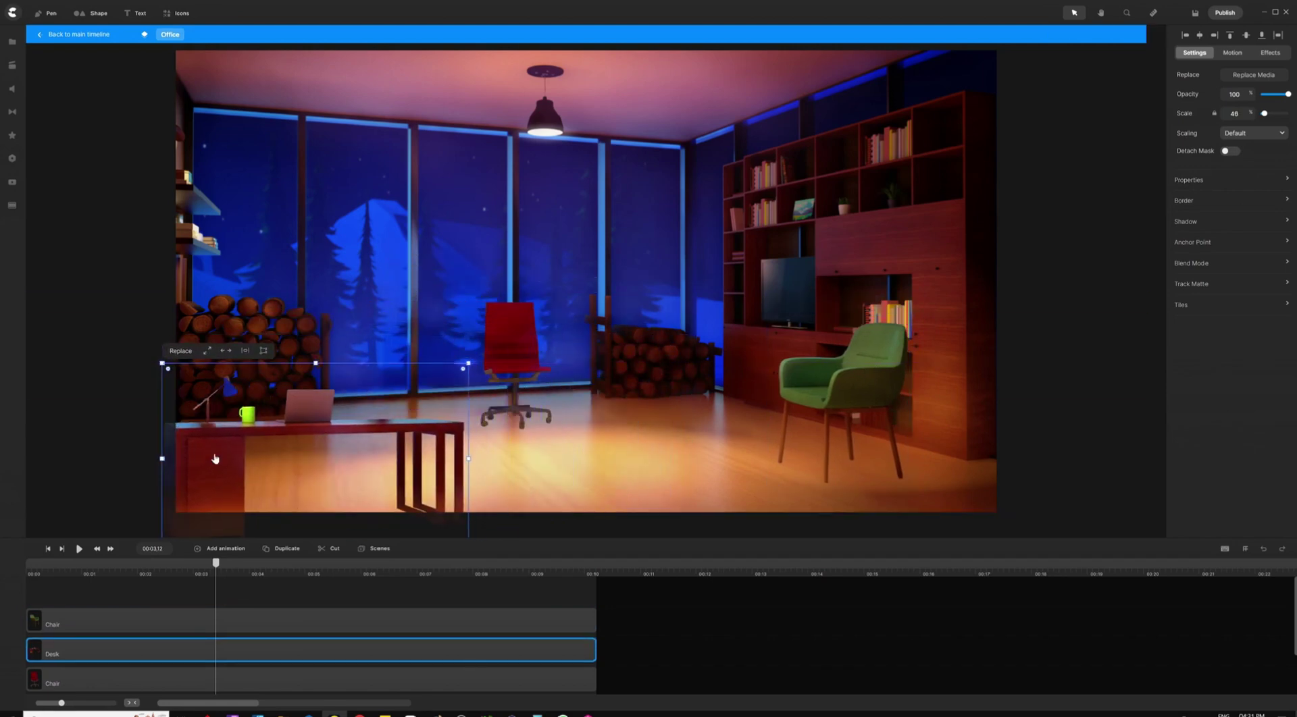
{"action": "left_click_drag", "start_coordinate": [467, 364], "coordinate": [534, 323]}
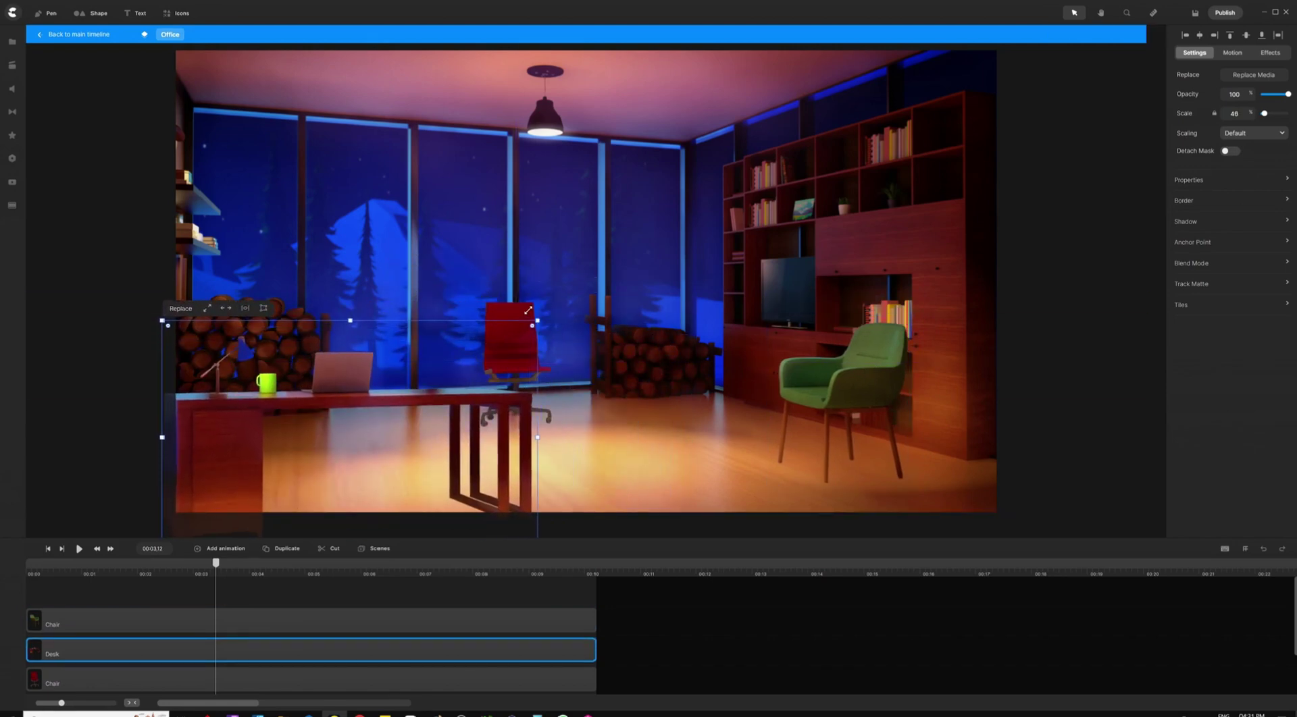
{"action": "left_click_drag", "start_coordinate": [318, 405], "coordinate": [301, 405]}
Move the red office chair behind the desk's laptop and enlarge it to match the desk.
{"action": "left_click", "coordinate": [537, 295]}
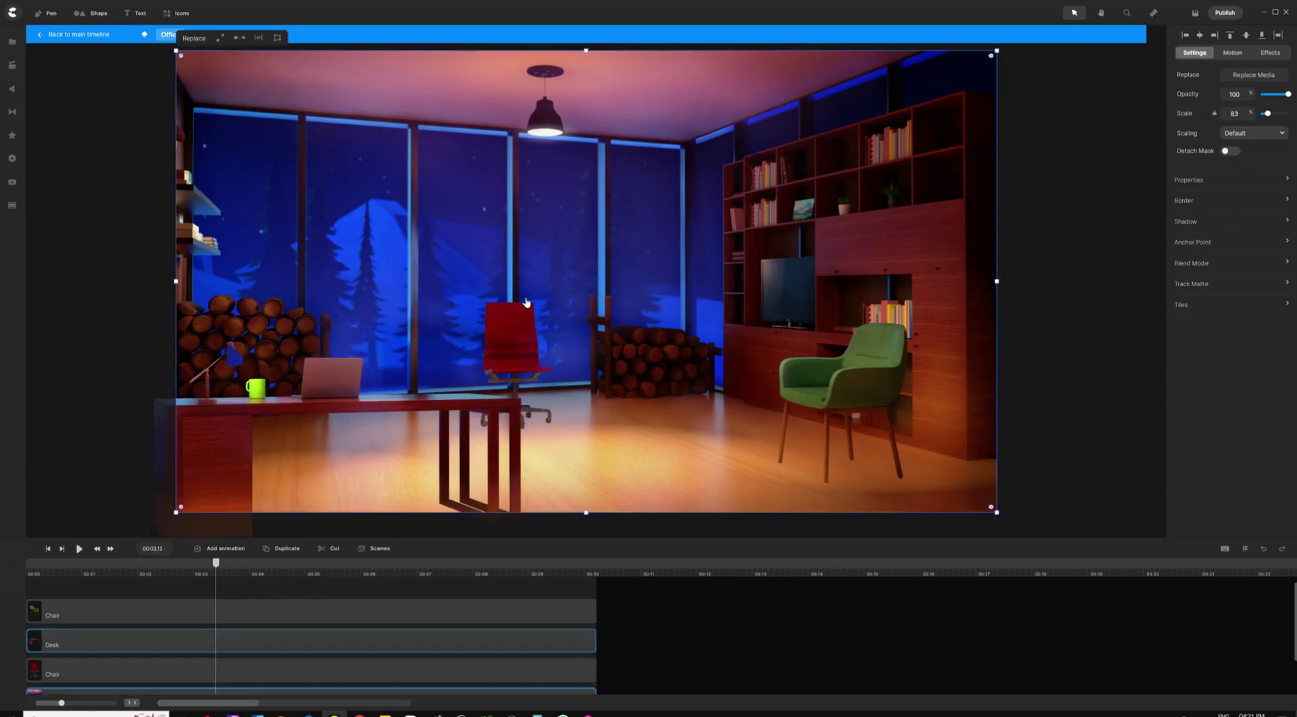
{"action": "left_click", "coordinate": [525, 313]}
{"action": "left_click_drag", "start_coordinate": [525, 313], "coordinate": [414, 269]}
{"action": "left_click_drag", "start_coordinate": [330, 322], "coordinate": [322, 339]}
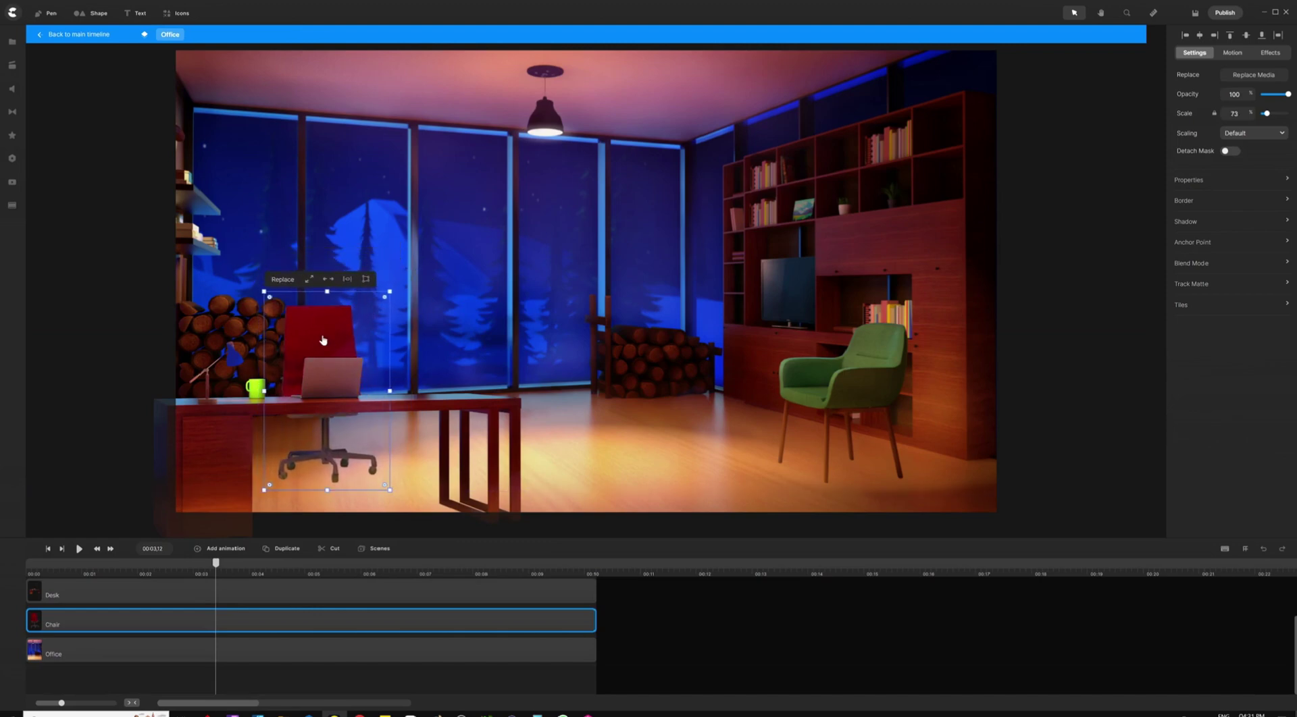
Shift the green armchair slightly further right in front of the bookshelf.
{"action": "left_click", "coordinate": [112, 331]}
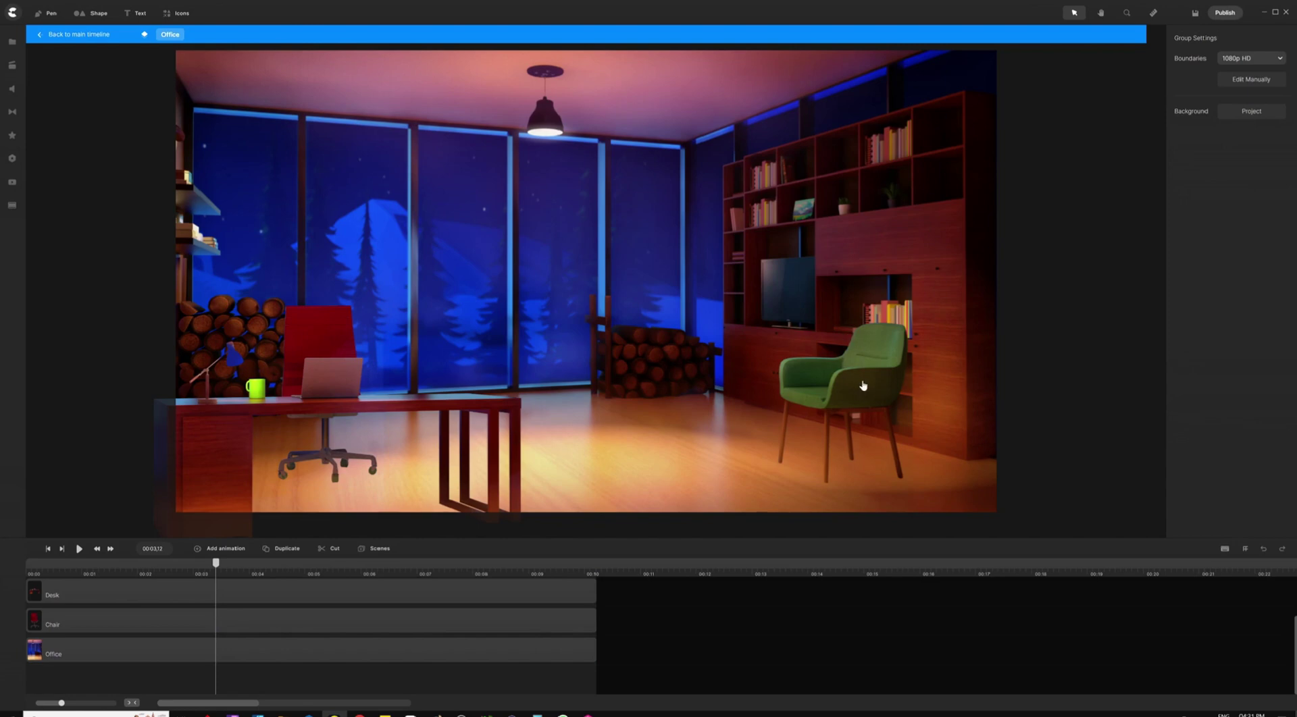
{"action": "key", "text": "ctrl+v"}
{"action": "left_click_drag", "start_coordinate": [878, 382], "coordinate": [875, 382]}
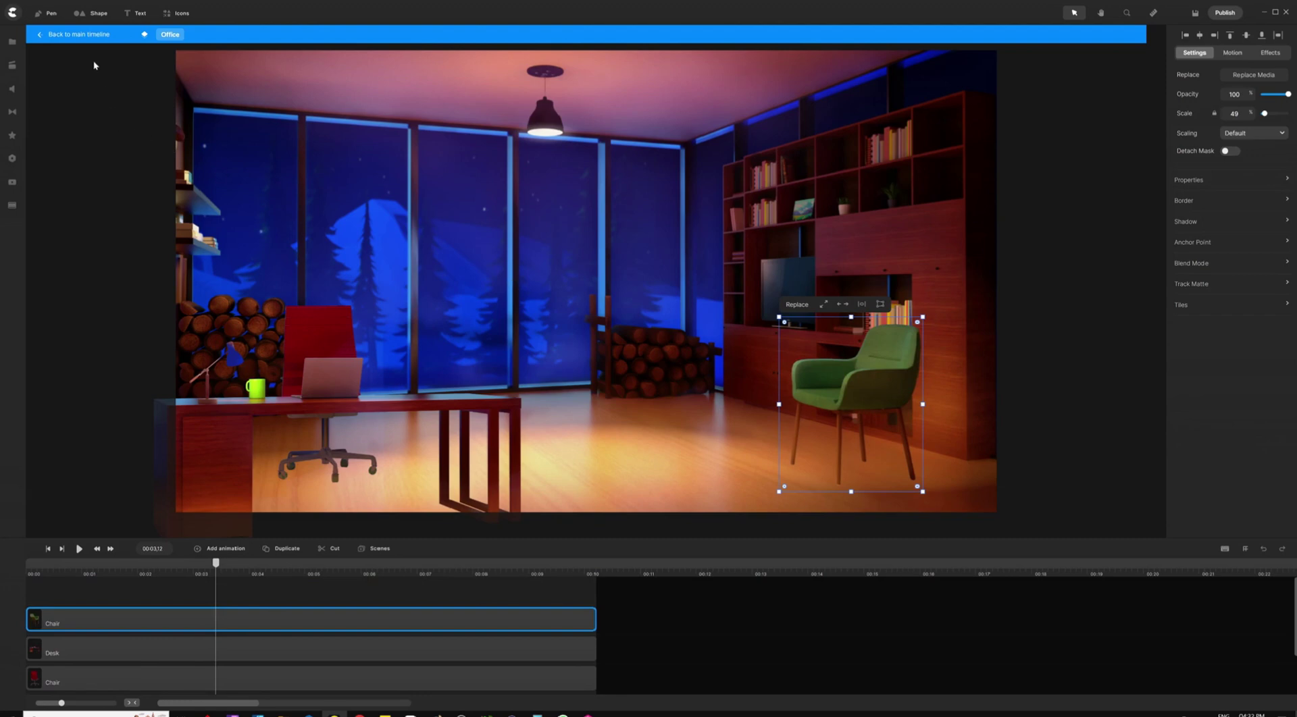
Return to the main timeline and compare the flat pyramid image with the rearranged Office scene.
{"action": "left_click", "coordinate": [88, 37]}
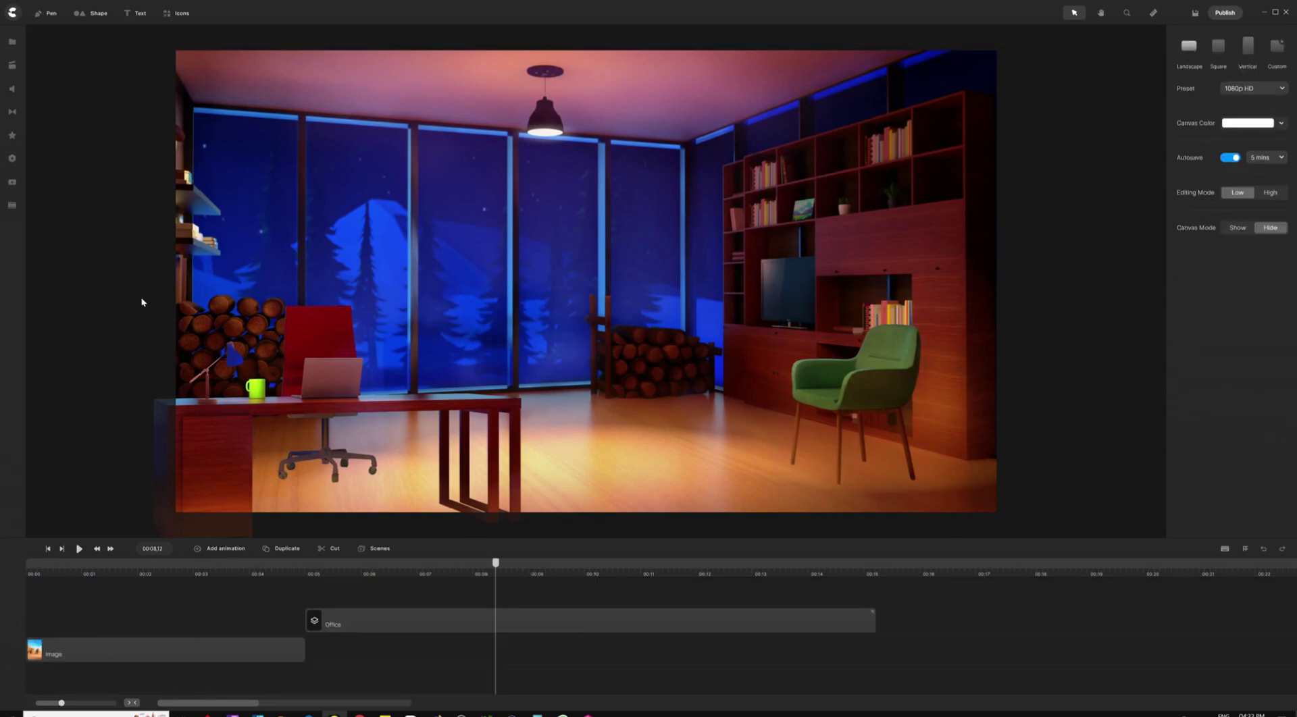
{"action": "left_click", "coordinate": [191, 574]}
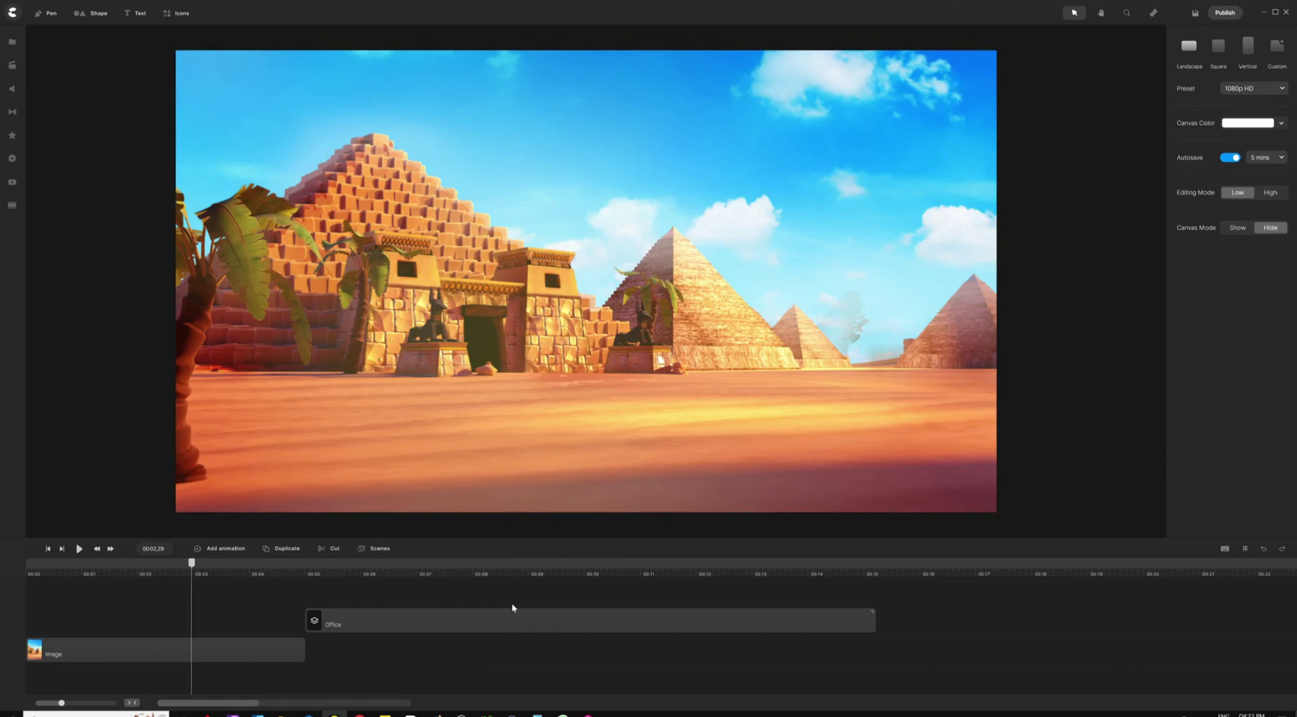
{"action": "left_click", "coordinate": [525, 574]}
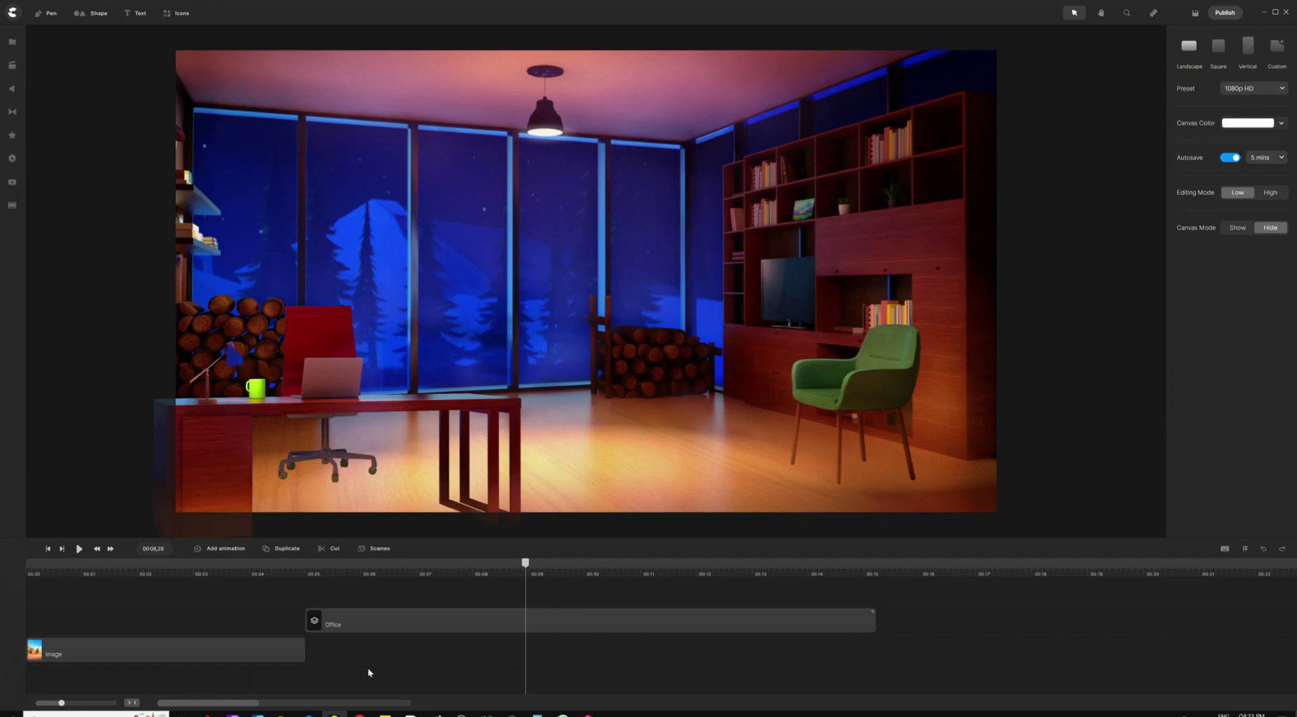
Switch to Freepik in the browser and search all assets for "cave illustration backgroud".
{"action": "mouse_move", "coordinate": [360, 714]}
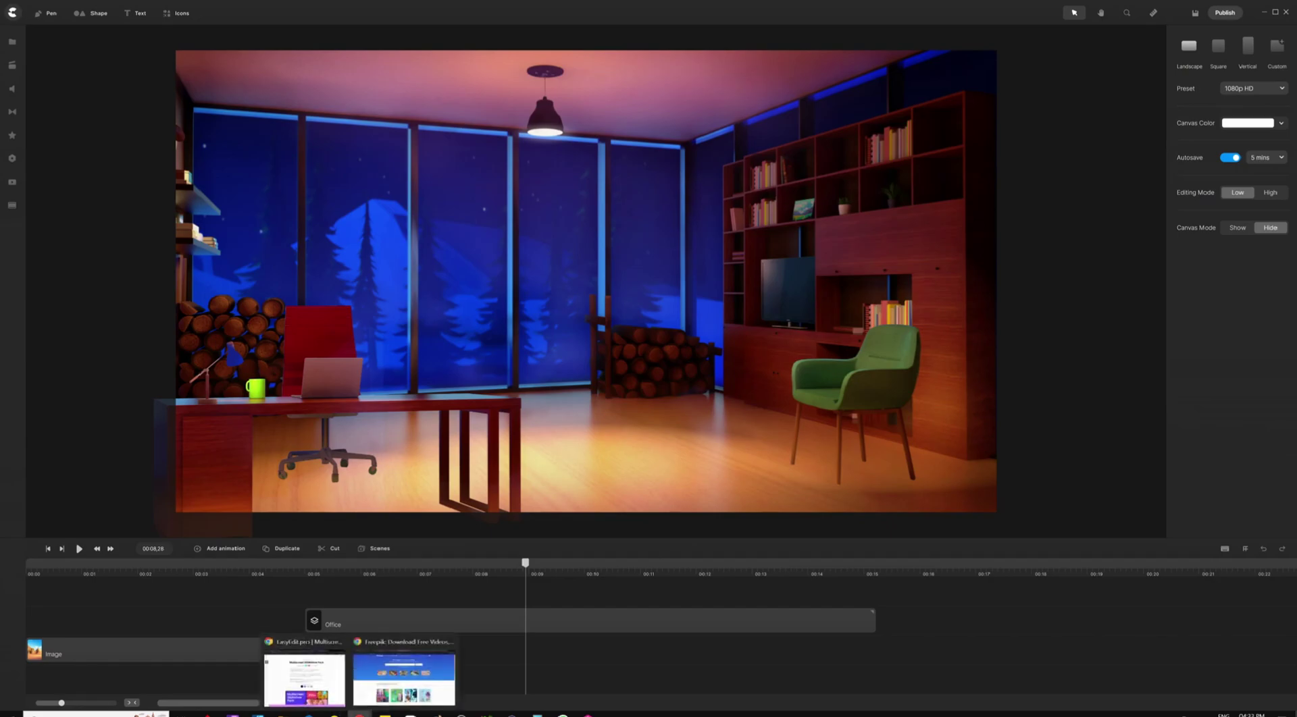
{"action": "left_click", "coordinate": [418, 669]}
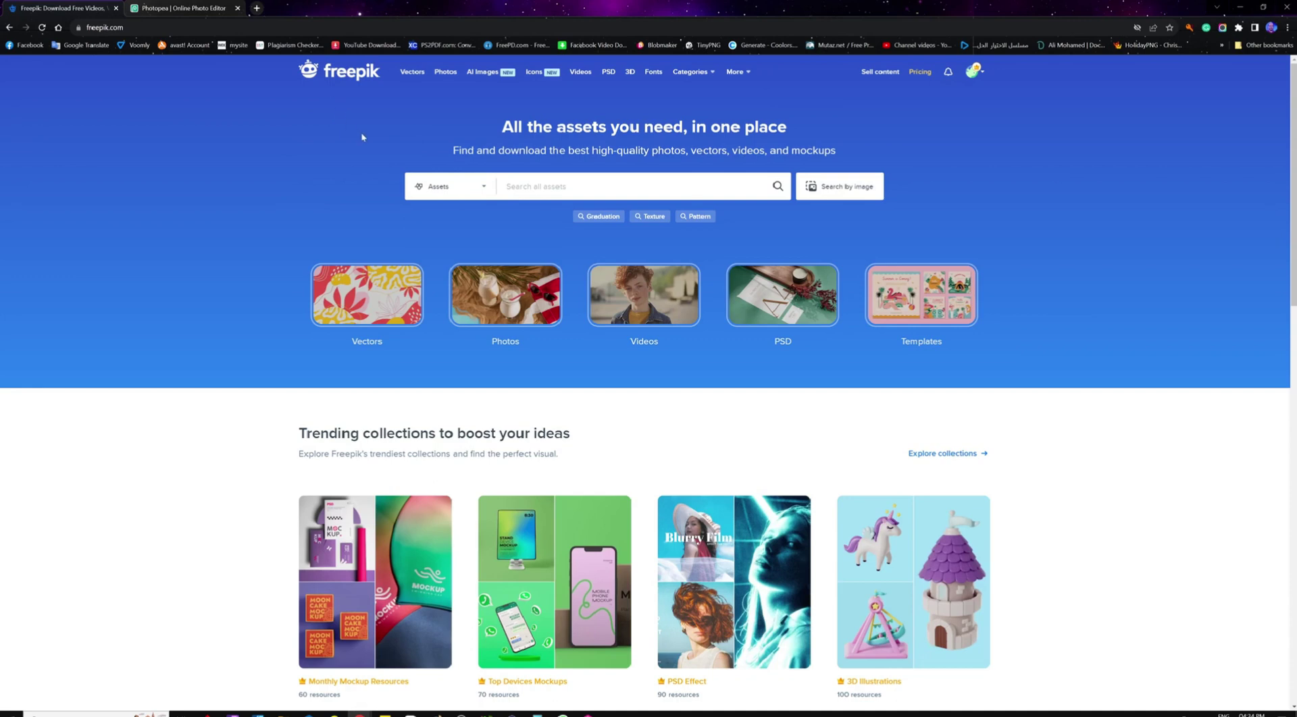
{"action": "left_click", "coordinate": [556, 187]}
{"action": "type", "text": "cave"}
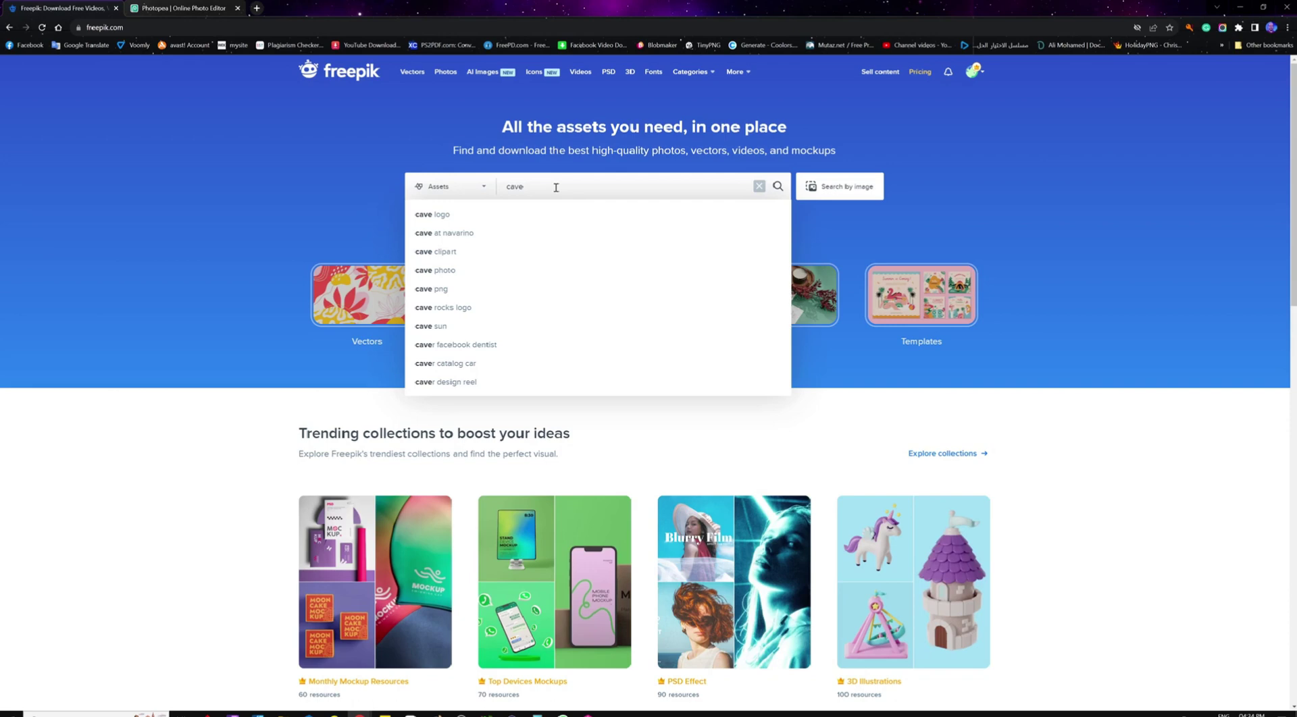
{"action": "type", "text": "illustr"}
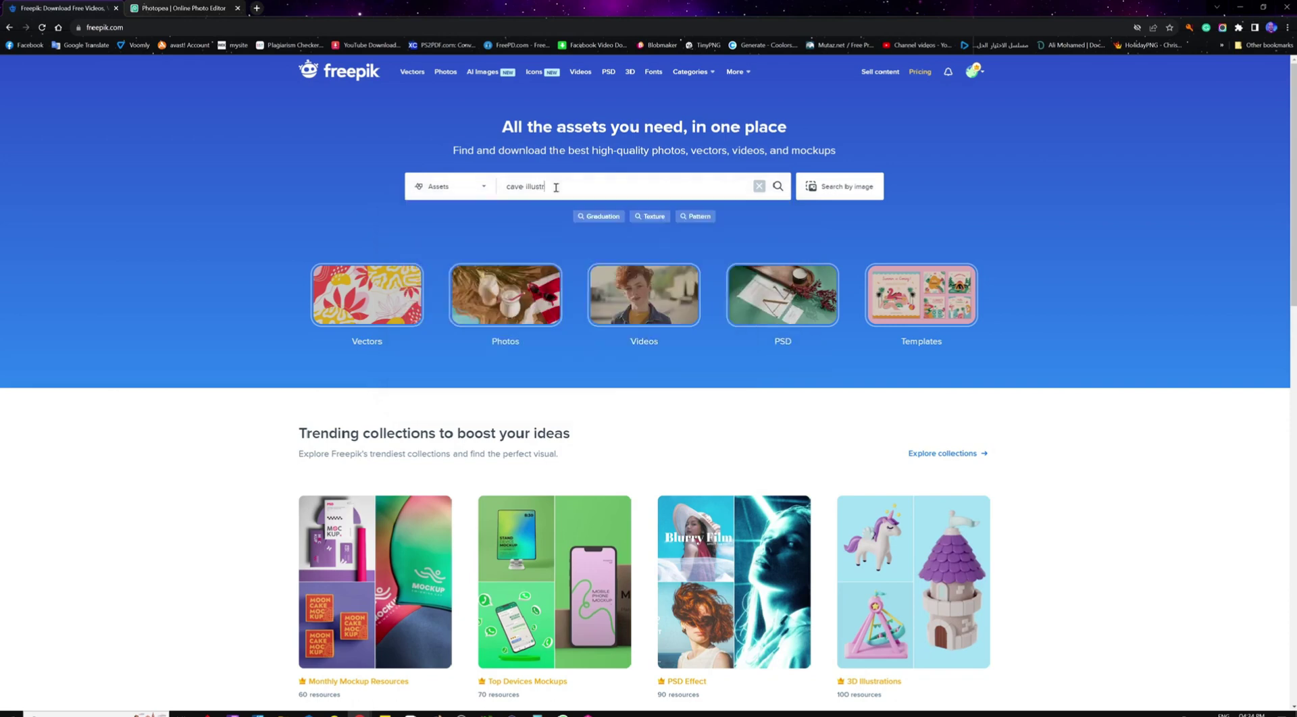
{"action": "type", "text": "ation backgroud"}
{"action": "key", "text": "Return"}
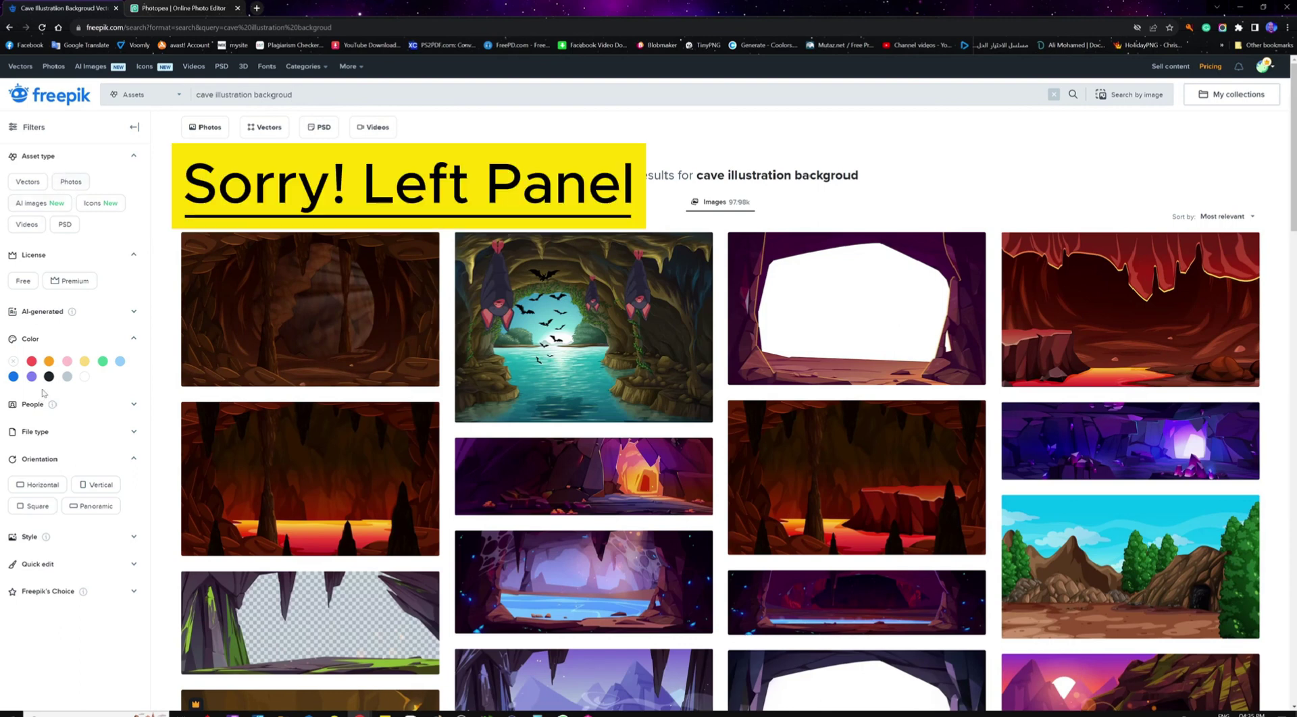
Limit the results to free assets and open the natural landscape vector with a cave, mountains and trees.
{"action": "left_click", "coordinate": [23, 281]}
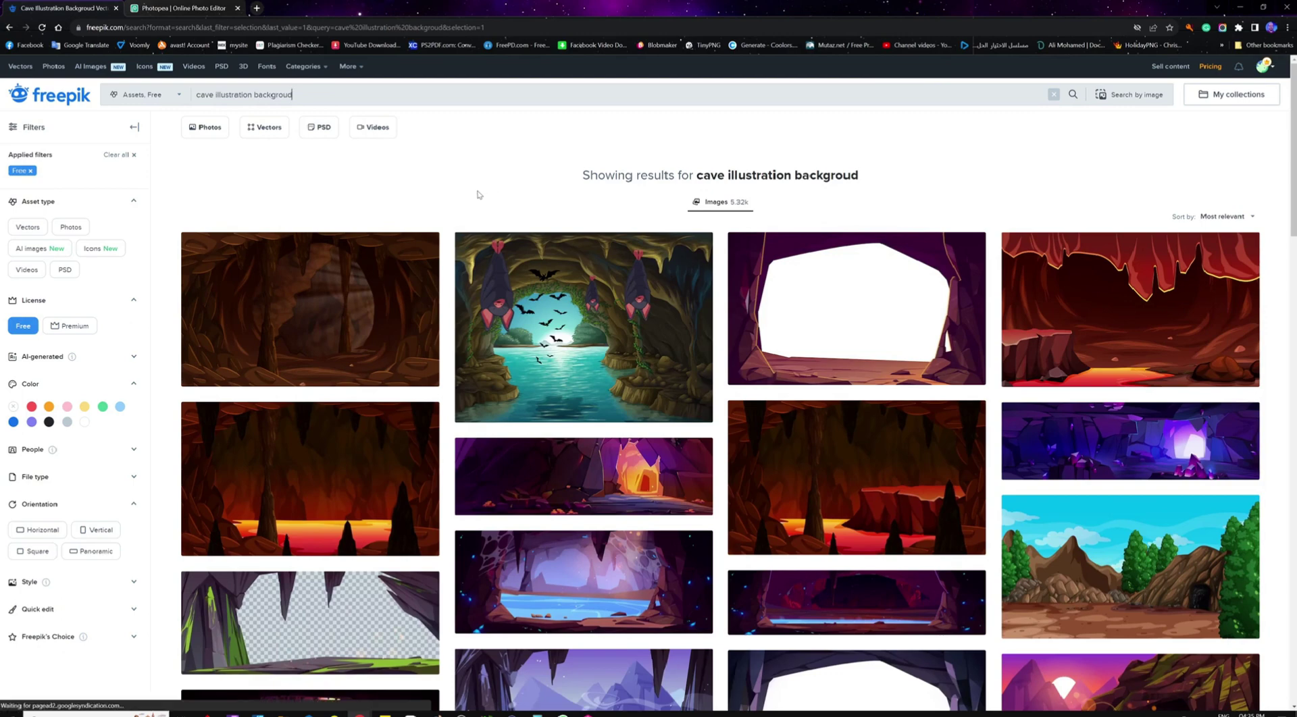
{"action": "scroll", "coordinate": [482, 214], "scroll_direction": "down", "scroll_amount": 1}
{"action": "scroll", "coordinate": [482, 213], "scroll_direction": "down", "scroll_amount": 2}
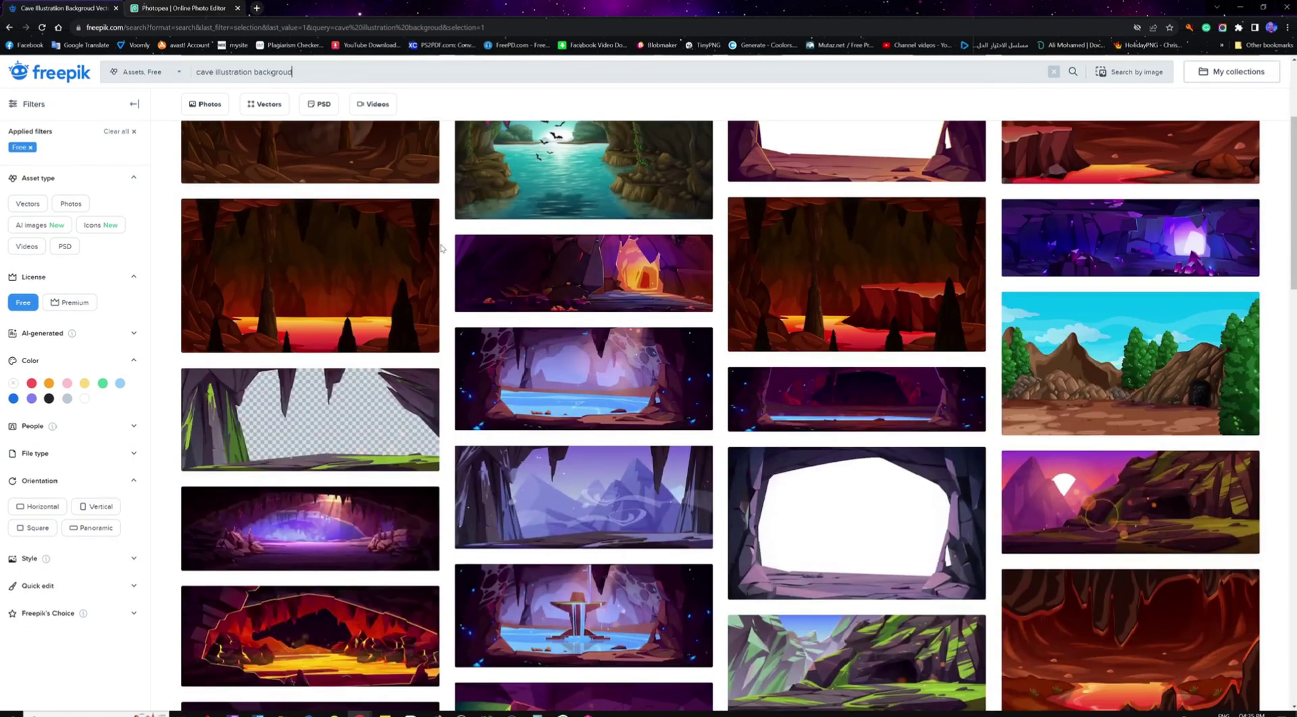
{"action": "scroll", "coordinate": [702, 281], "scroll_direction": "down", "scroll_amount": 1}
{"action": "scroll", "coordinate": [702, 281], "scroll_direction": "down", "scroll_amount": 1}
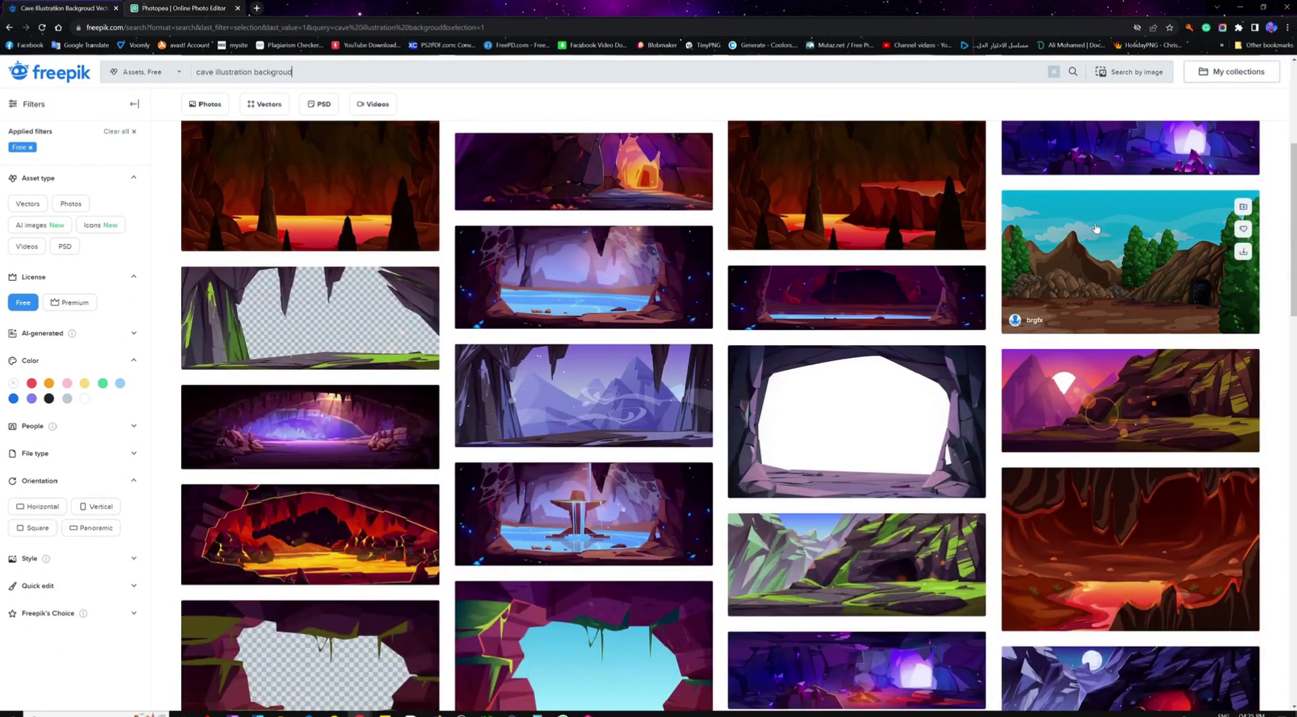
{"action": "left_click", "coordinate": [1132, 261]}
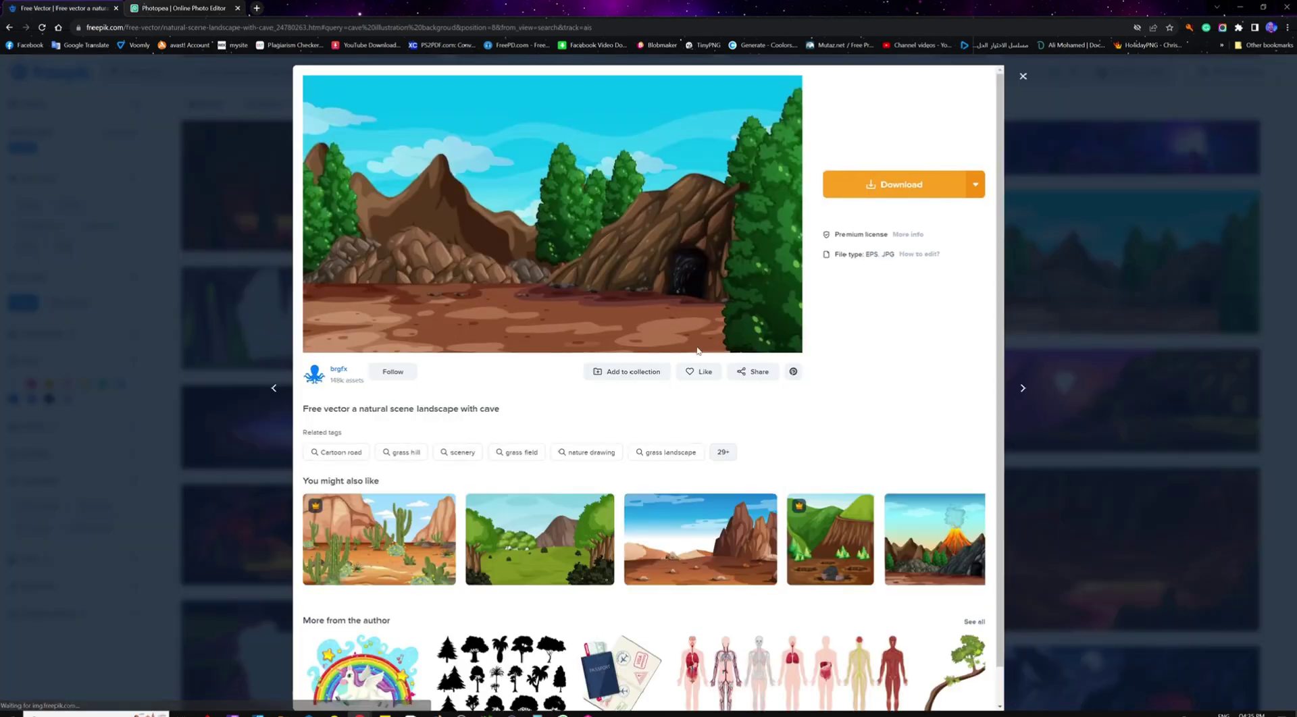
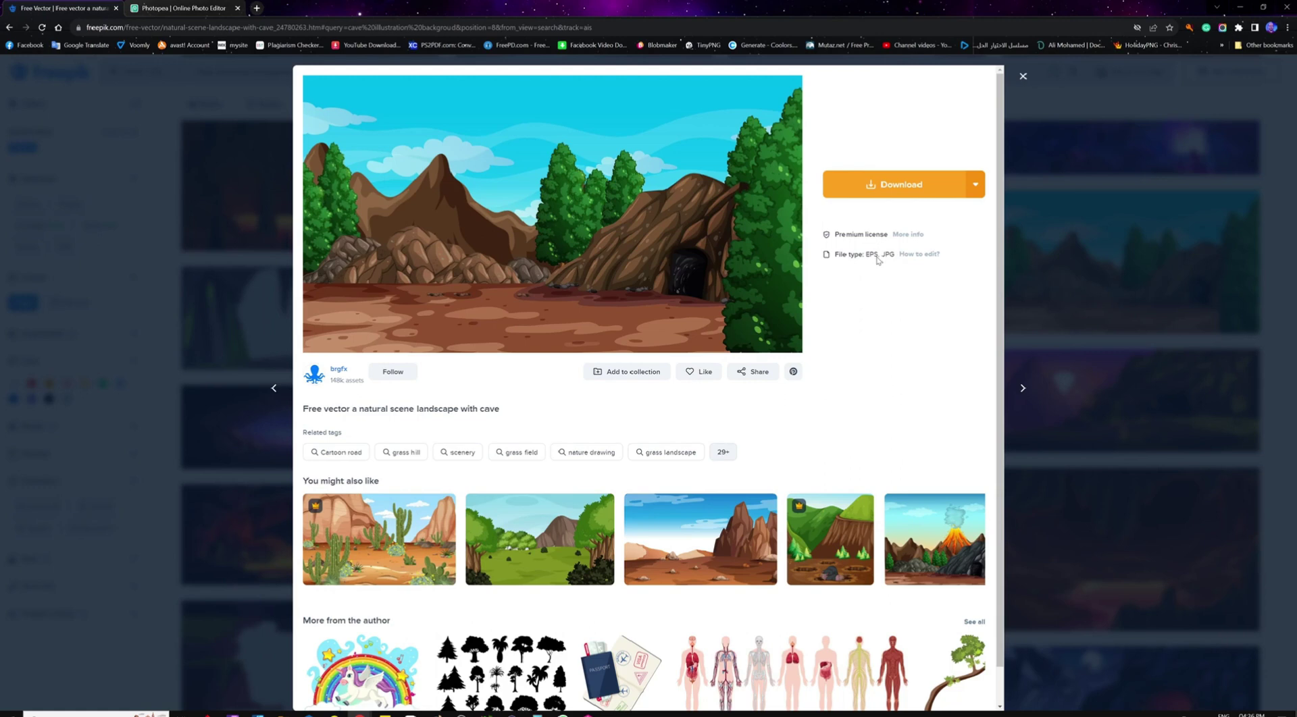
Download the cave landscape archive into a new Desktop folder named "Freepik", keeping the file name natural-scene-landscape-with-cave.
{"action": "left_click", "coordinate": [902, 184]}
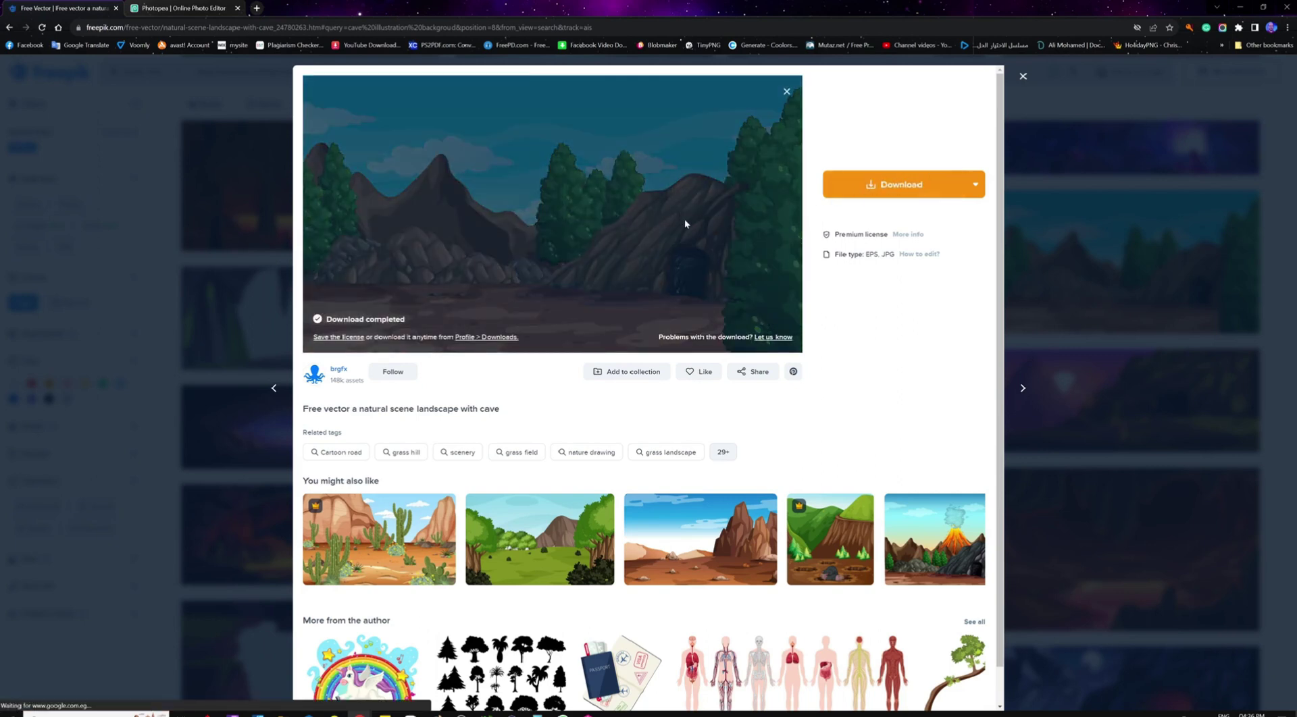
{"action": "left_click_drag", "start_coordinate": [280, 14], "coordinate": [466, 49]}
{"action": "scroll", "coordinate": [236, 128], "scroll_direction": "up", "scroll_amount": 2}
{"action": "left_click", "coordinate": [227, 114]}
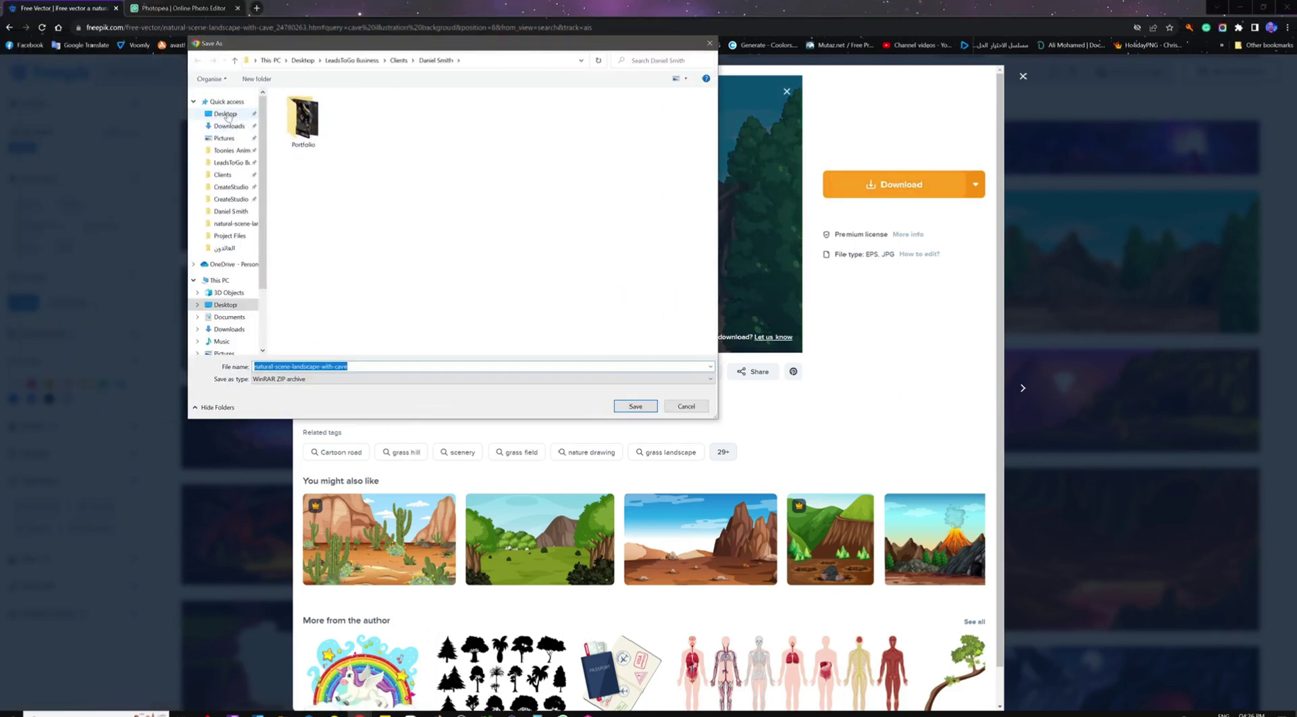
{"action": "left_click", "coordinate": [257, 78]}
{"action": "type", "text": "Freep"}
{"action": "key", "text": "BackSpace"}
{"action": "type", "text": "pik"}
{"action": "key", "text": "Return"}
{"action": "key", "text": "Return"}
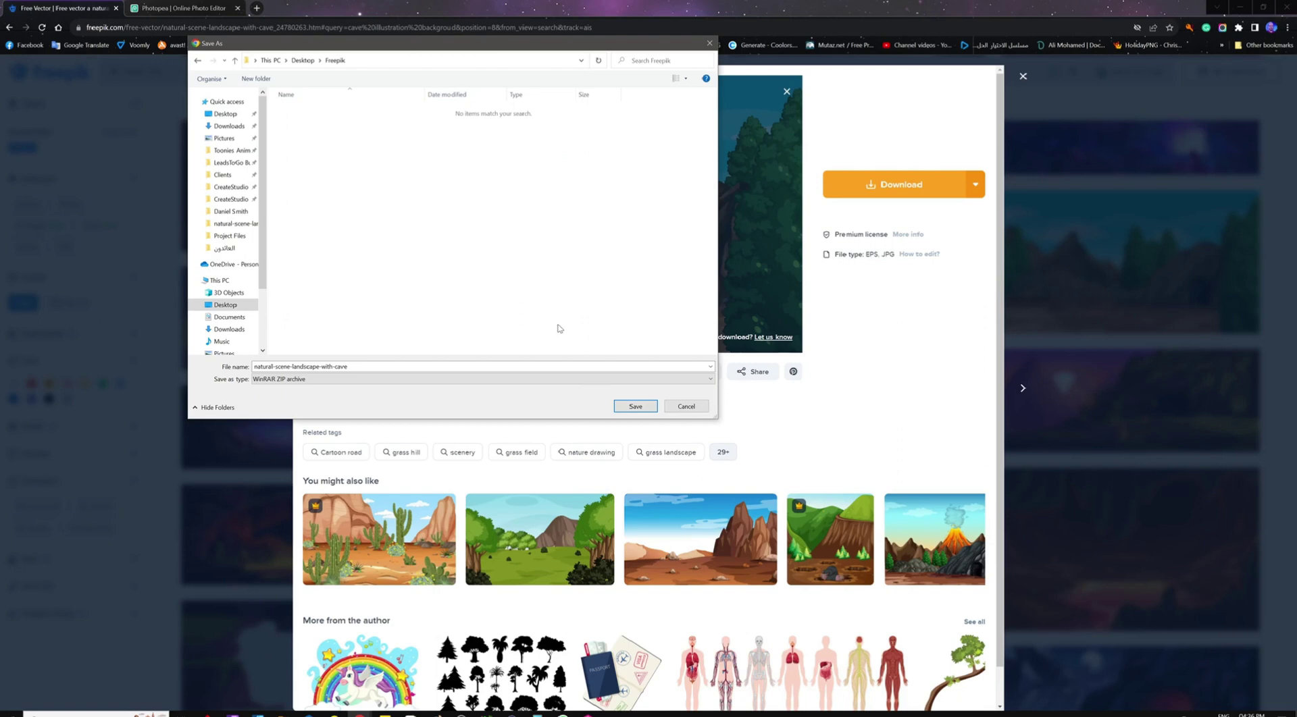
{"action": "left_click", "coordinate": [622, 410]}
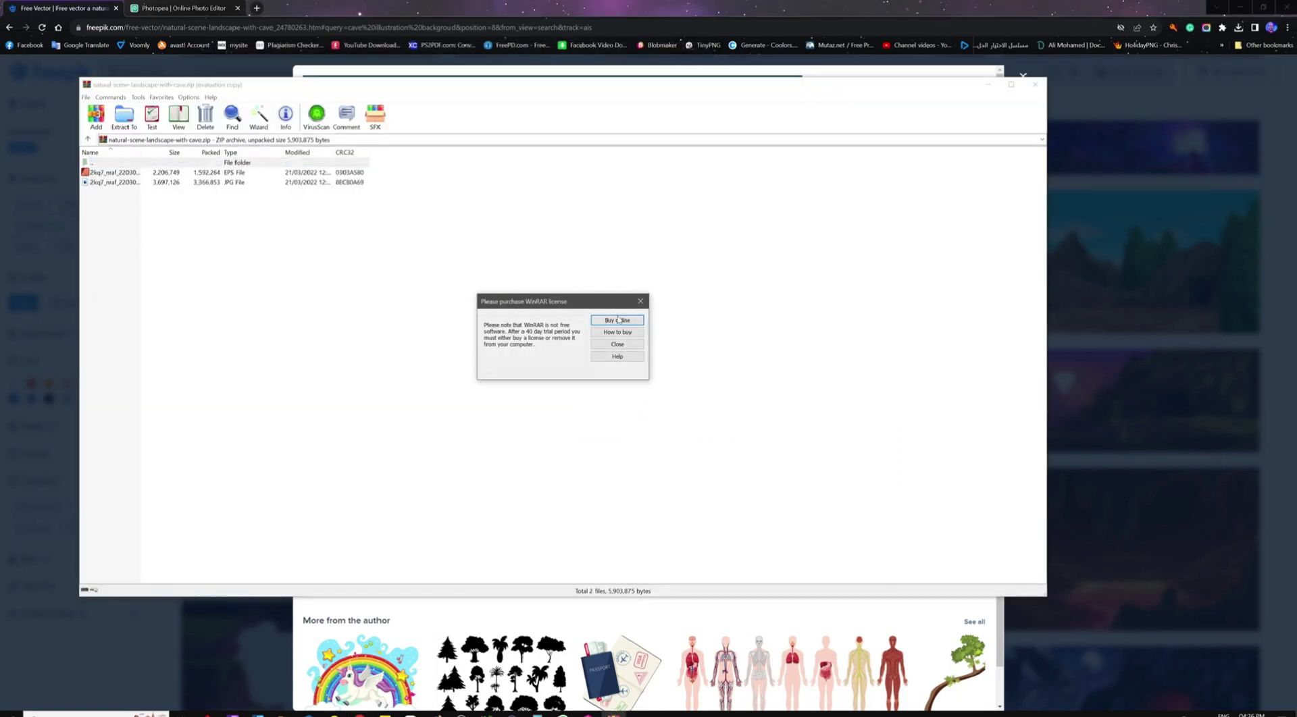
Dismiss the WinRAR licence notice and select the EPS file in the downloaded archive.
{"action": "left_click", "coordinate": [639, 302]}
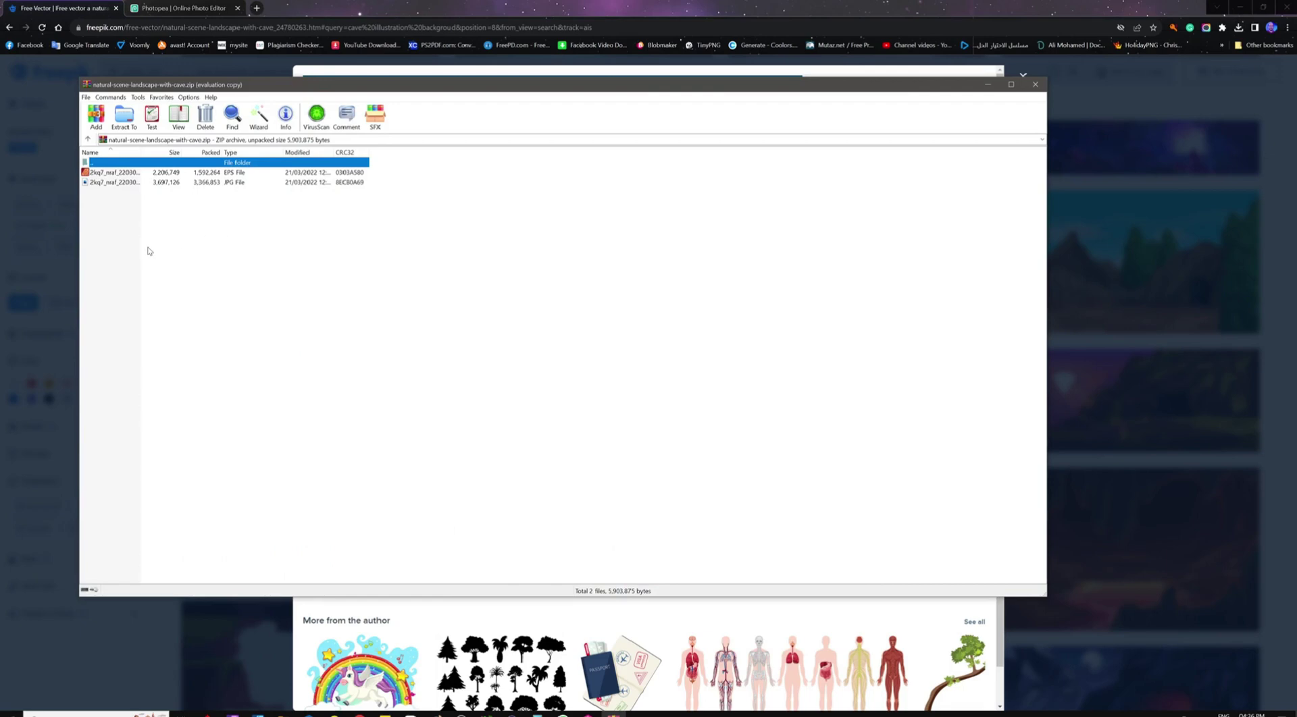
{"action": "left_click", "coordinate": [133, 215]}
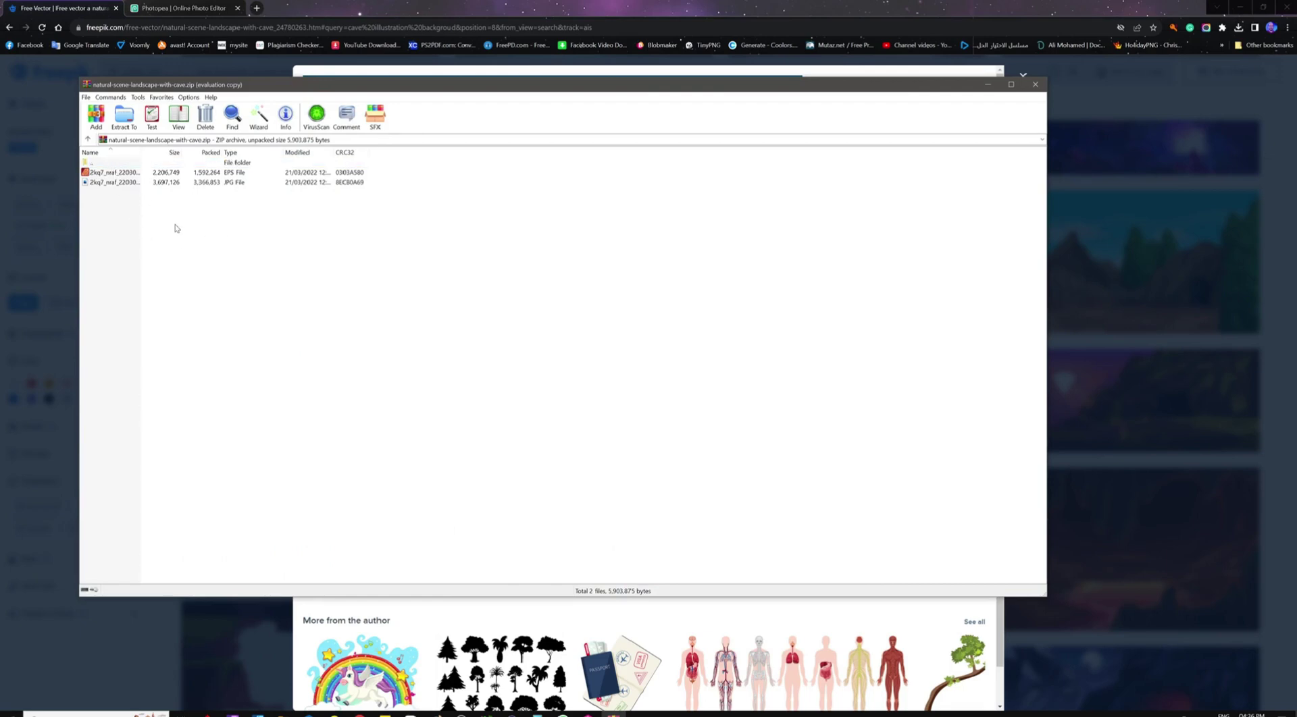
{"action": "left_click", "coordinate": [103, 163]}
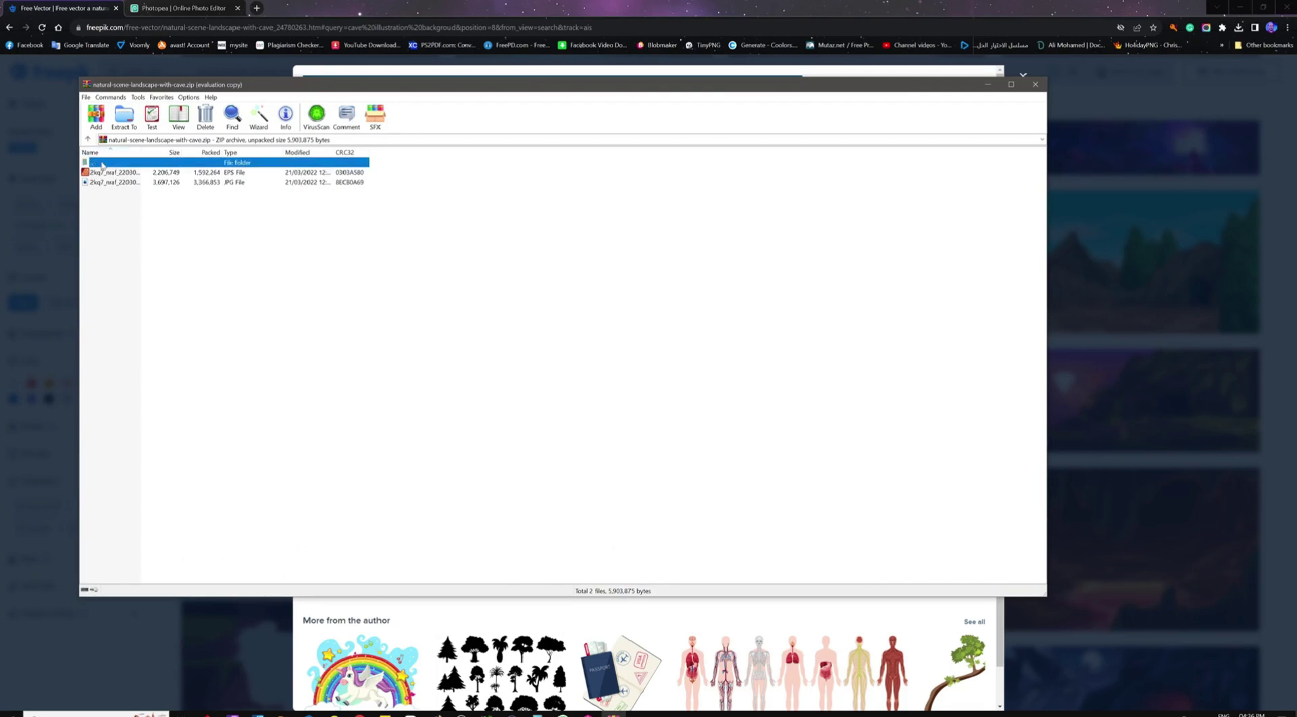
{"action": "left_click", "coordinate": [132, 173]}
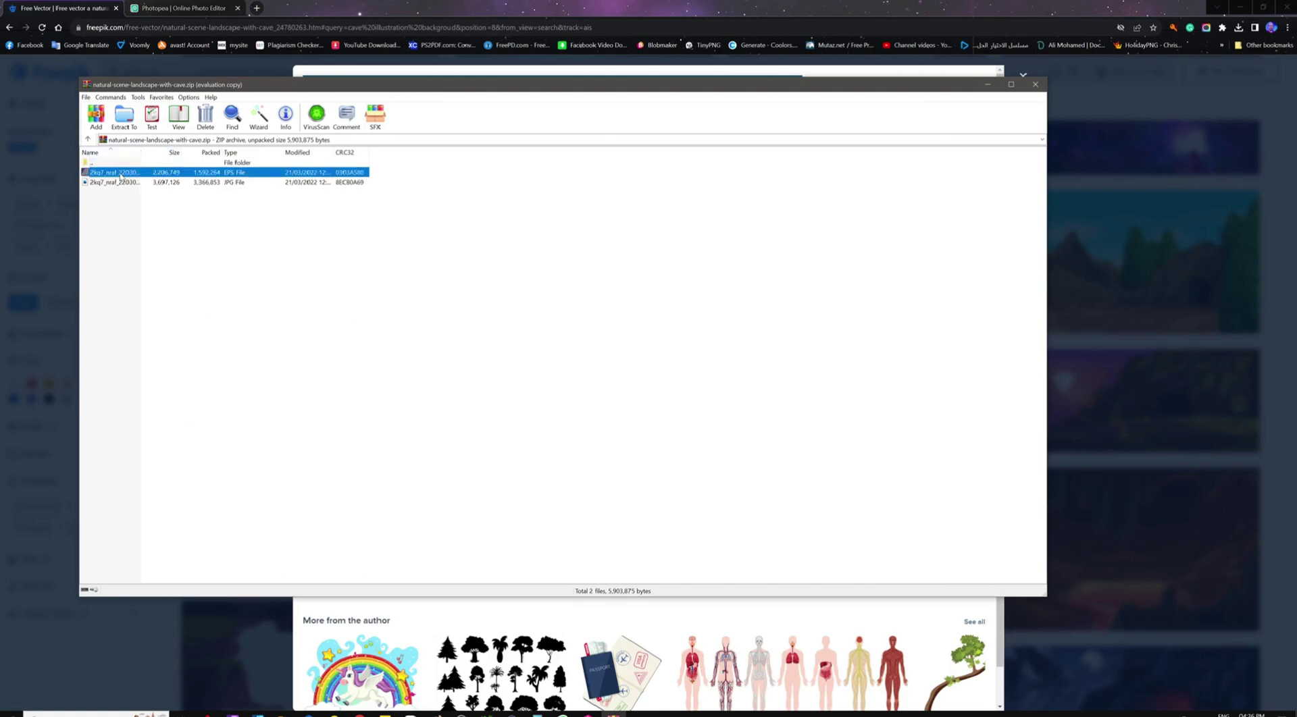
{"action": "left_click", "coordinate": [134, 215]}
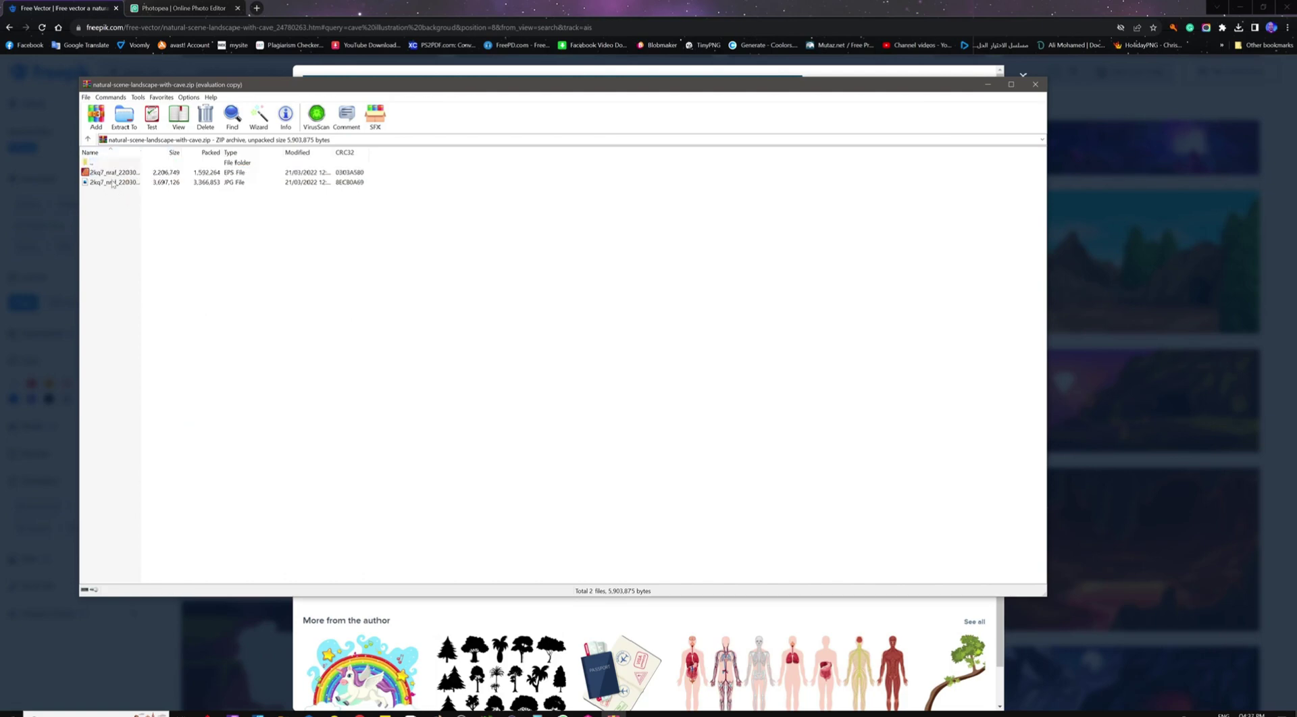
{"action": "left_click", "coordinate": [121, 173]}
{"action": "left_click", "coordinate": [117, 184]}
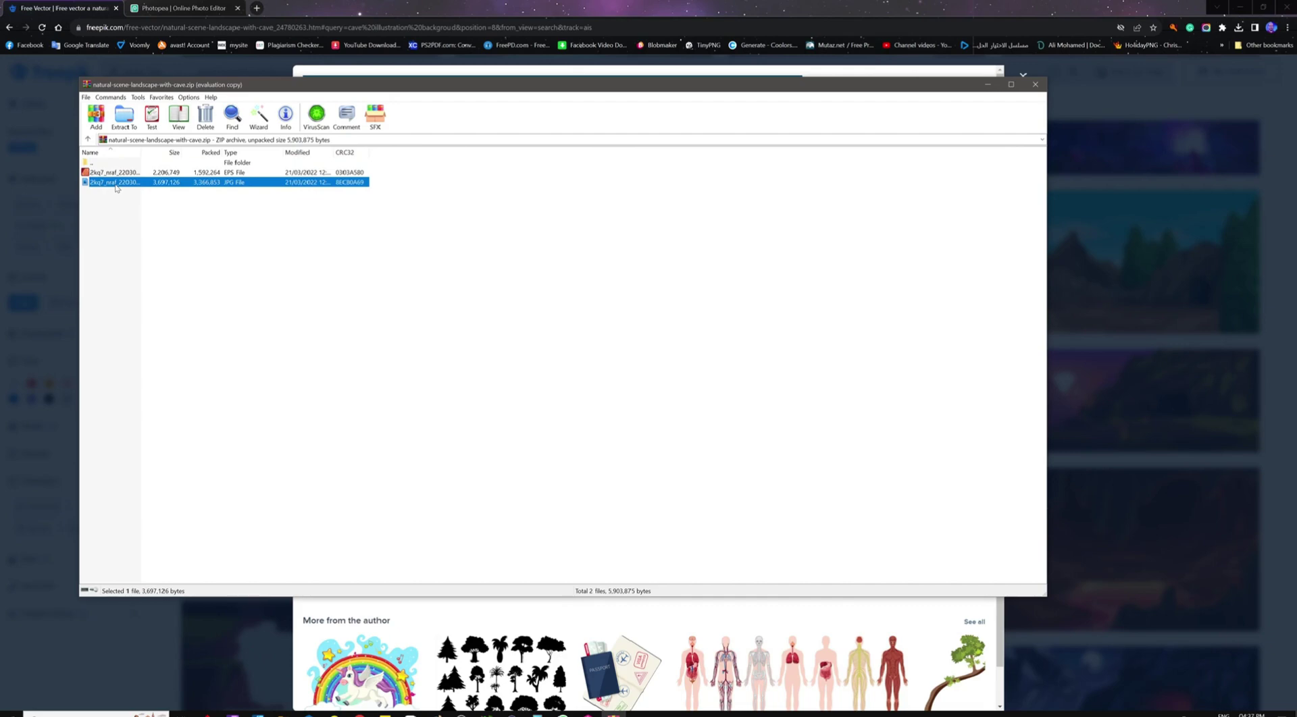
{"action": "left_click", "coordinate": [150, 233]}
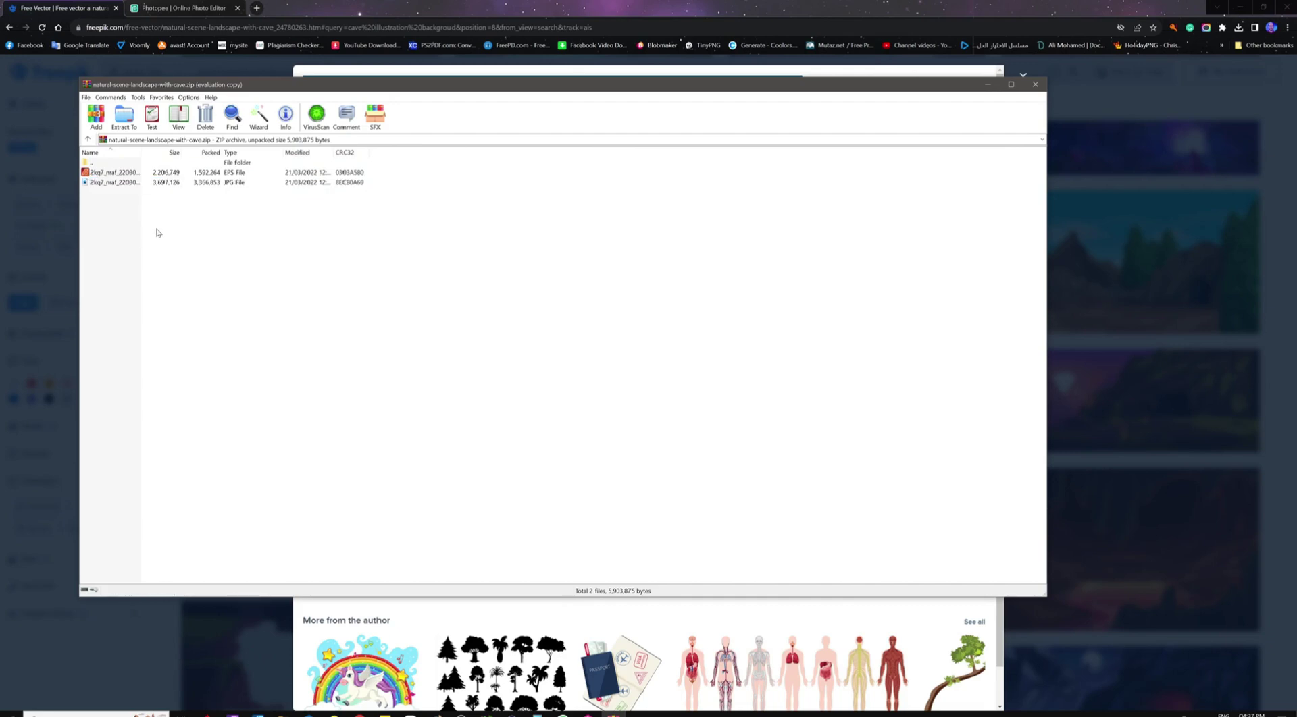
{"action": "left_click", "coordinate": [116, 174]}
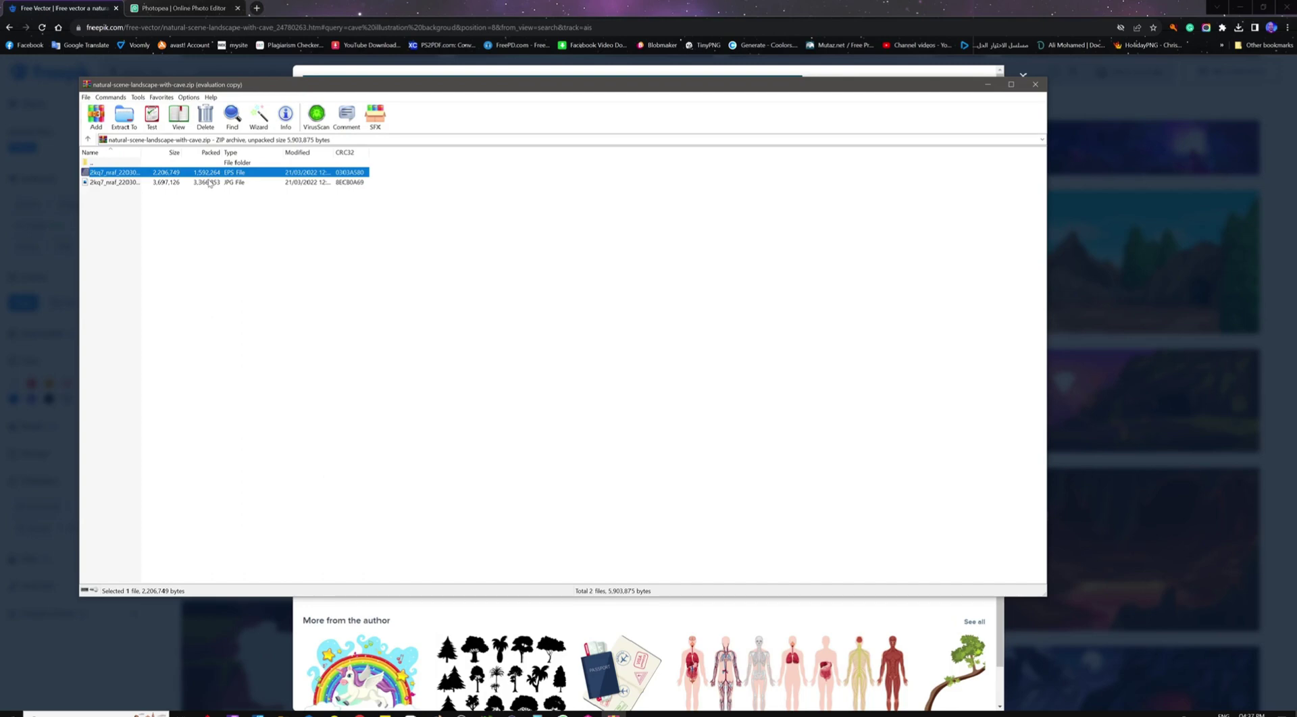
Extract the natural-scene-landscape-with-cave archive directly into the Desktop Freepik folder.
{"action": "left_click", "coordinate": [195, 9]}
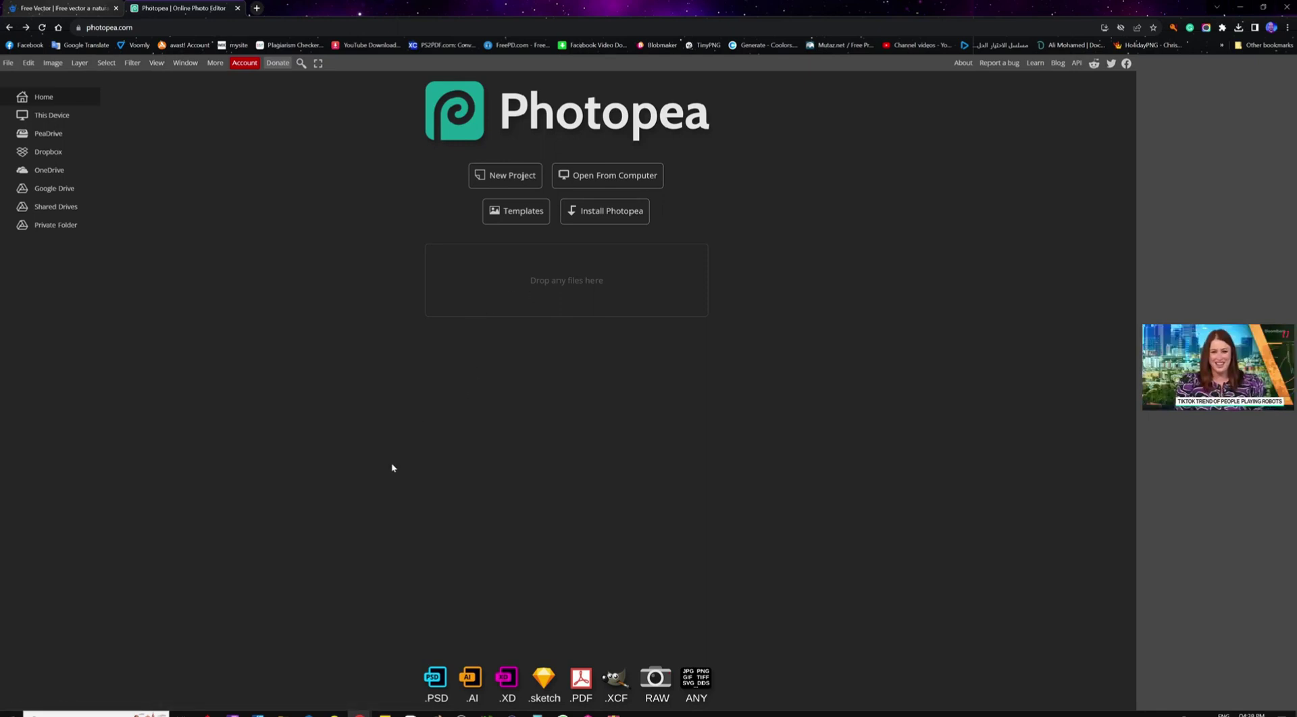
{"action": "key", "text": "alt+Tab"}
{"action": "right_click", "coordinate": [182, 66]}
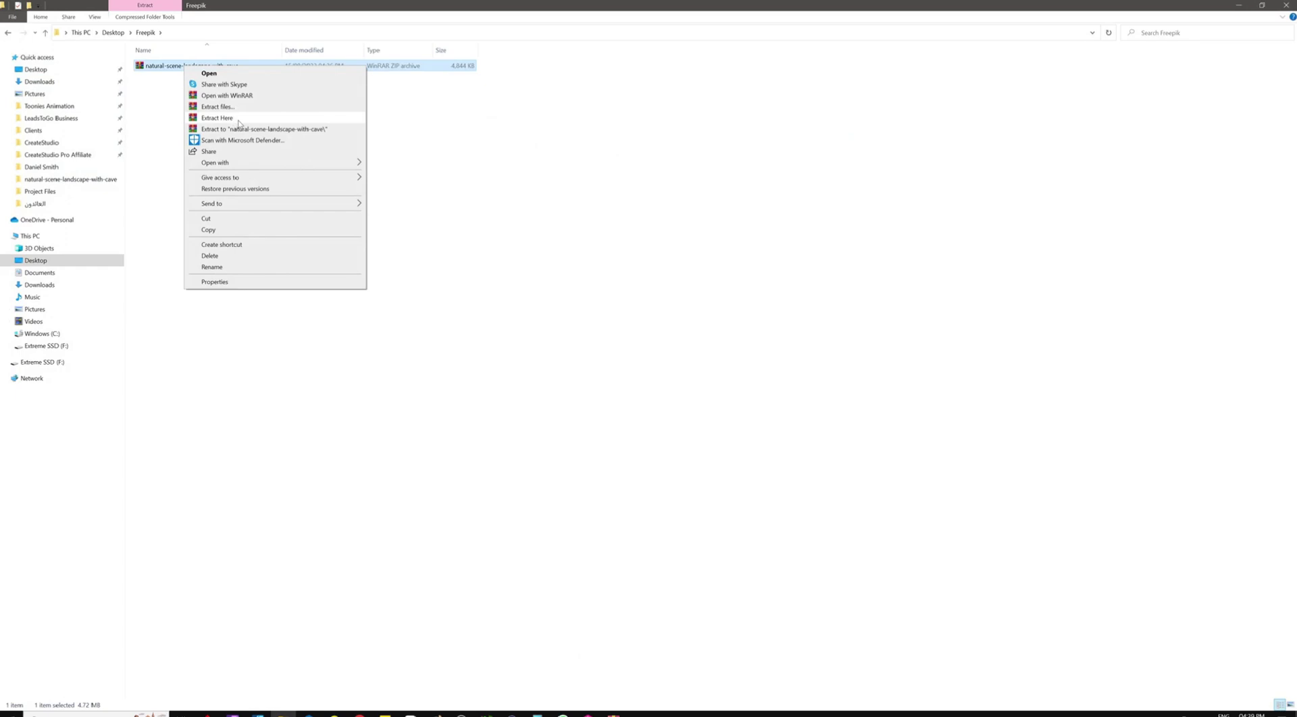
{"action": "left_click", "coordinate": [238, 118]}
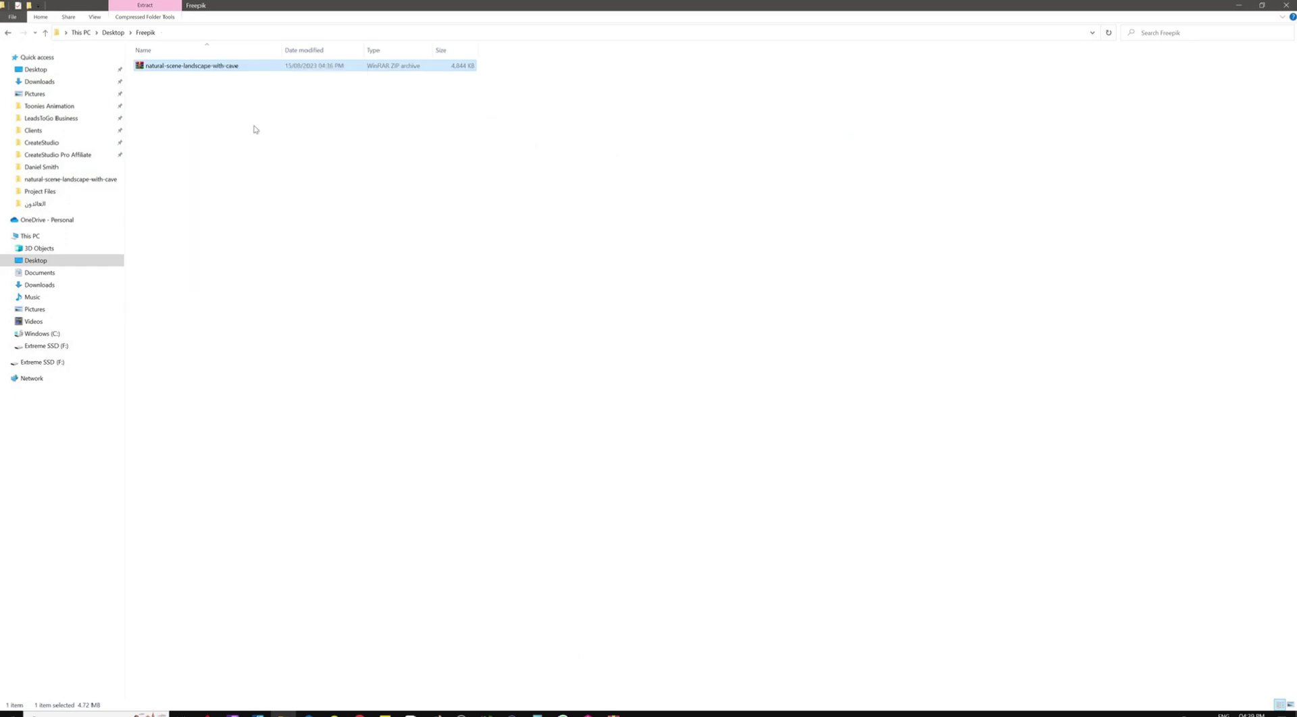
{"action": "left_click", "coordinate": [244, 118]}
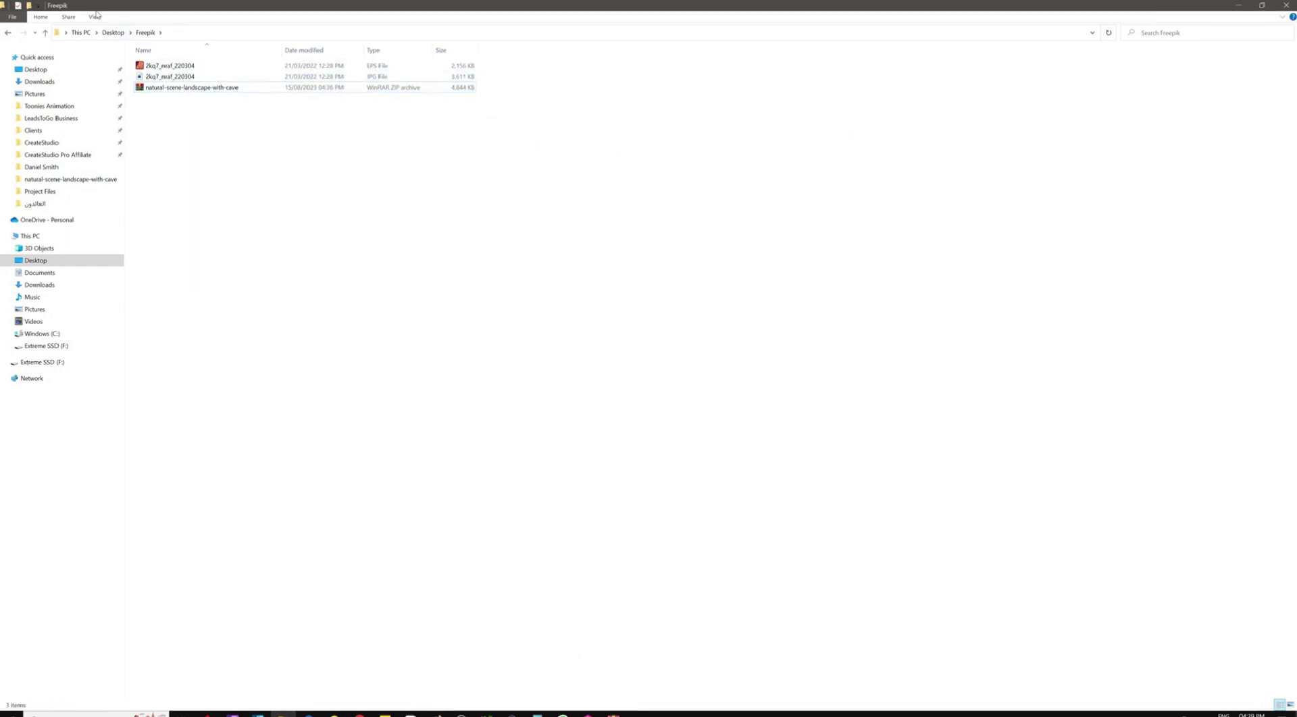
Display the extracted files as large icons and preview the JPG image of the cave landscape.
{"action": "left_click", "coordinate": [98, 17]}
{"action": "left_click", "coordinate": [155, 31]}
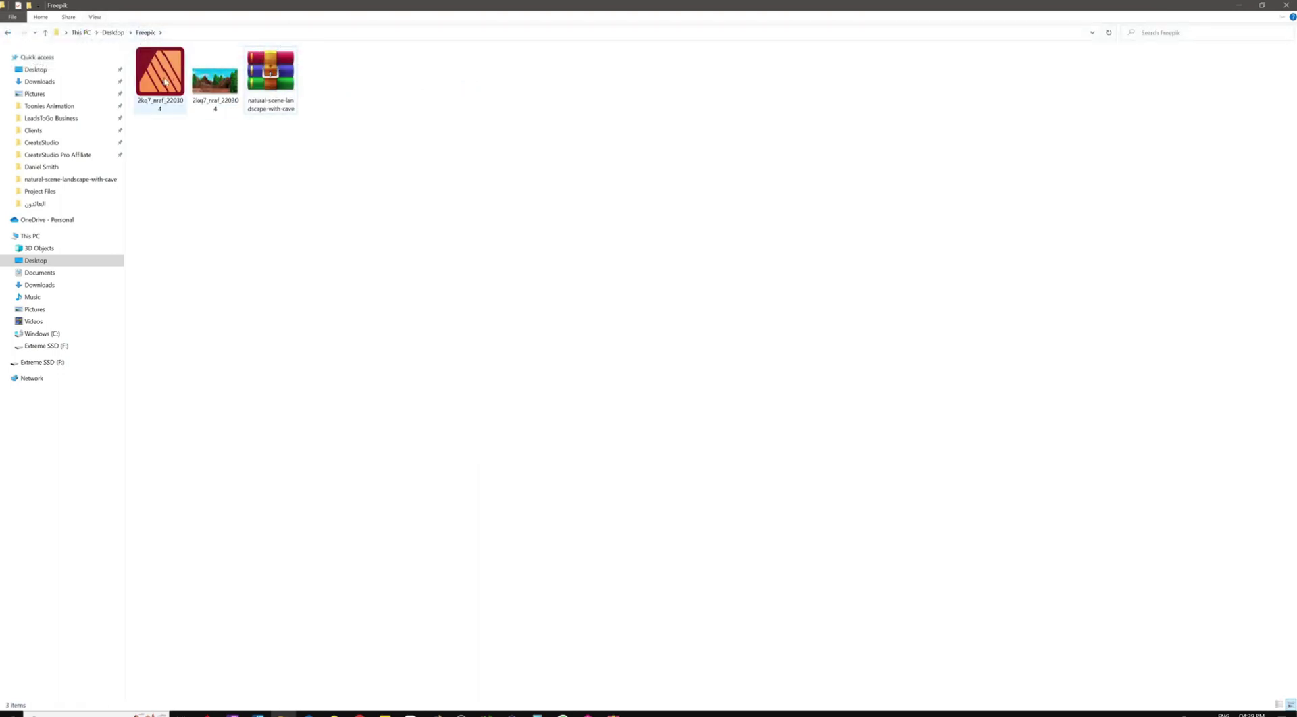
{"action": "left_click", "coordinate": [178, 105]}
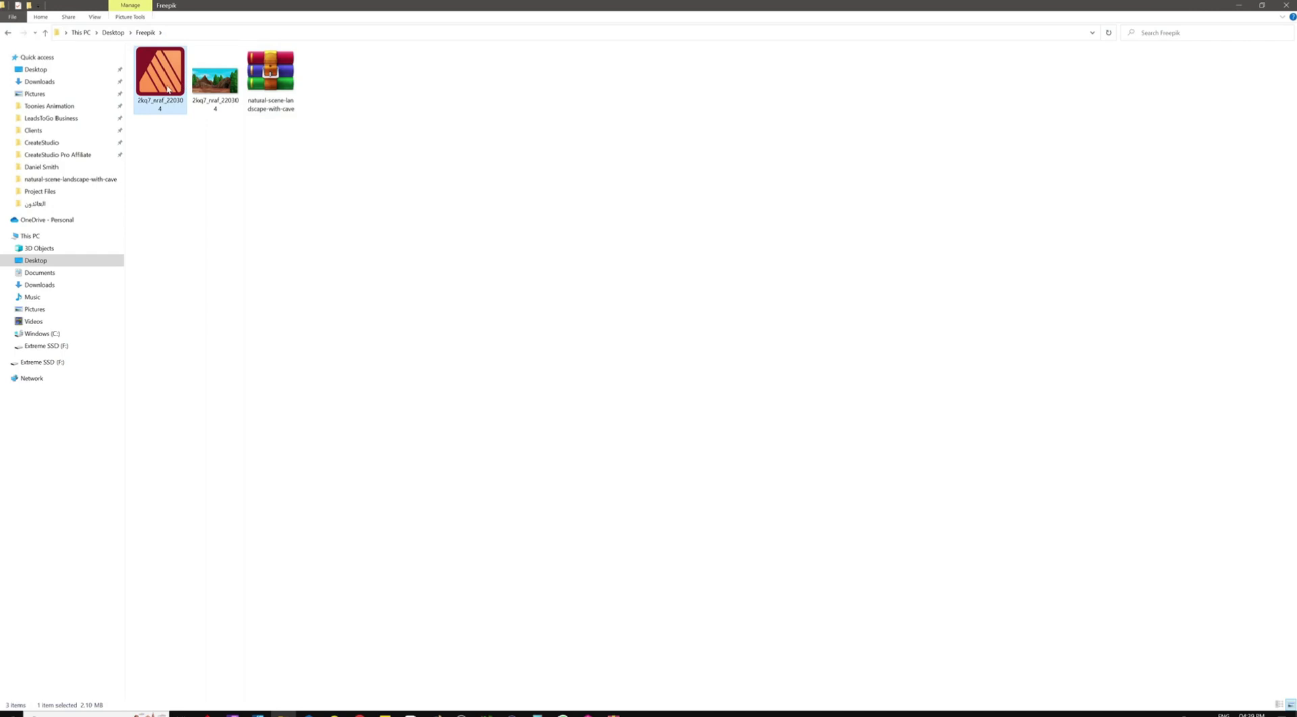
{"action": "left_click", "coordinate": [224, 90]}
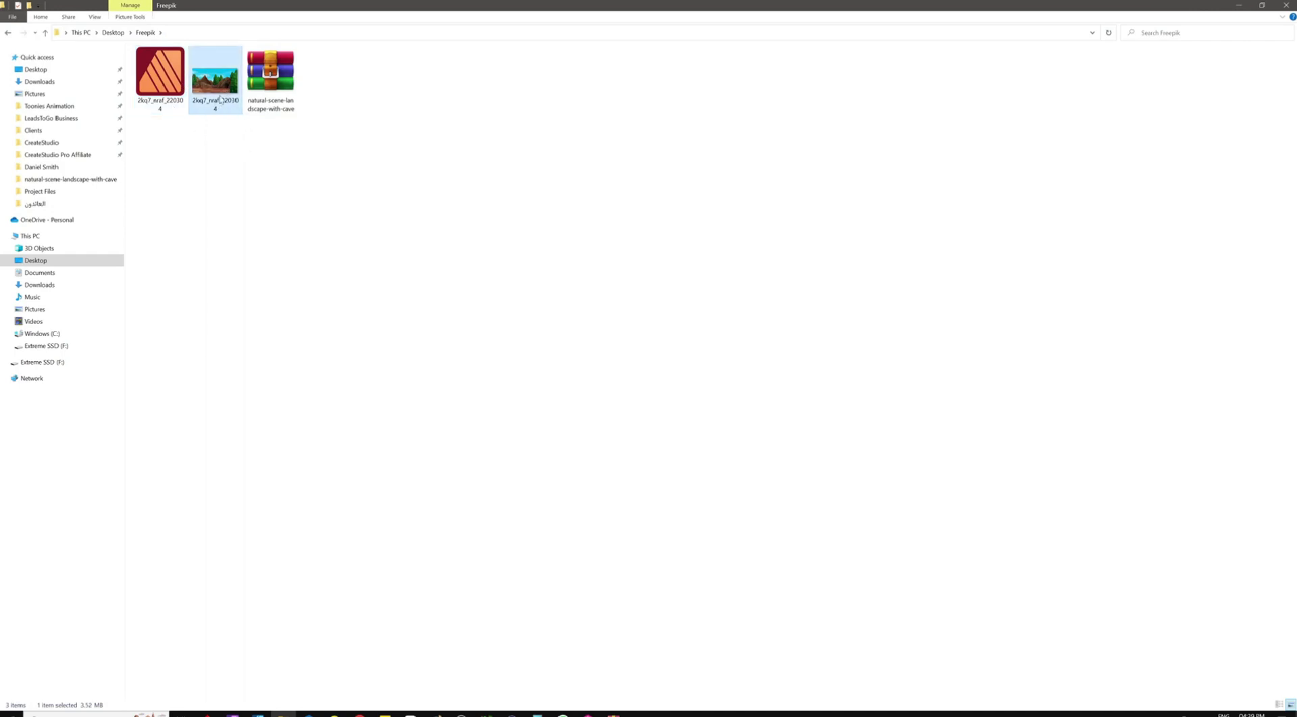
{"action": "double_click", "coordinate": [219, 90]}
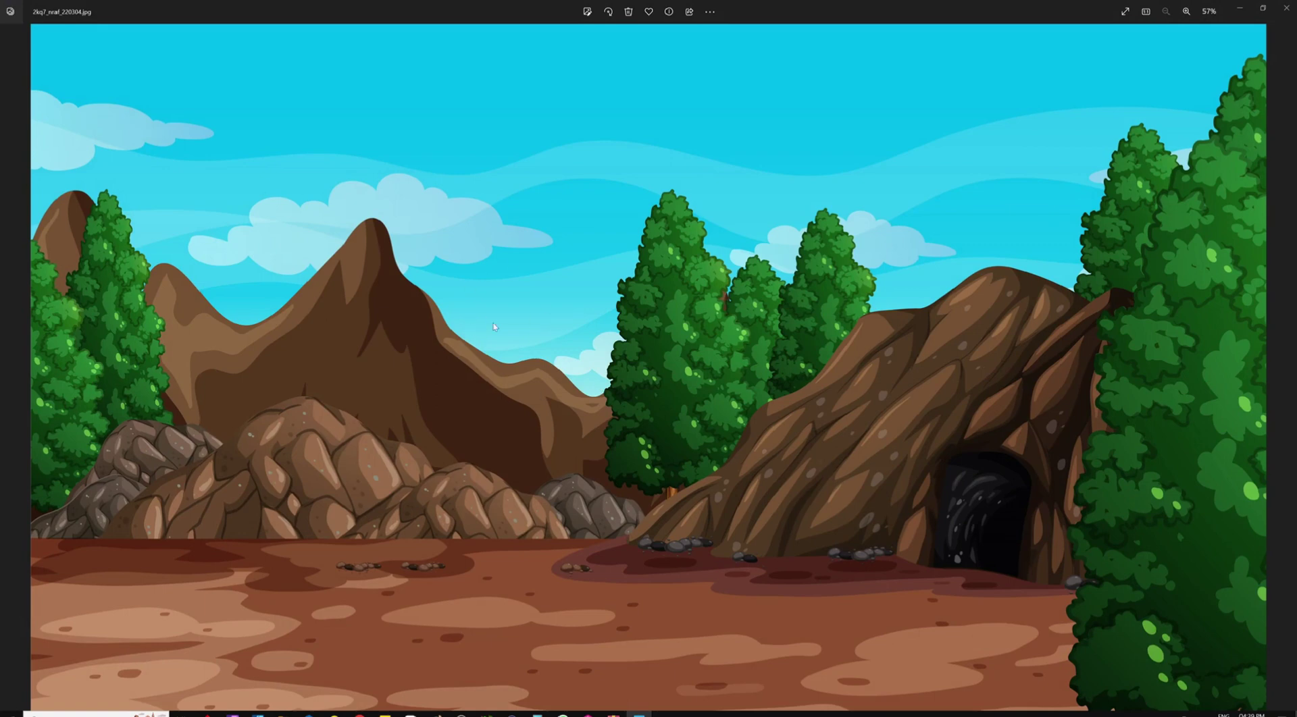
{"action": "left_click", "coordinate": [1286, 7]}
Open the extracted EPS file in Photopea and expand Layer 1 and its clip group to list the individual elements.
{"action": "left_click_drag", "start_coordinate": [170, 101], "coordinate": [523, 303]}
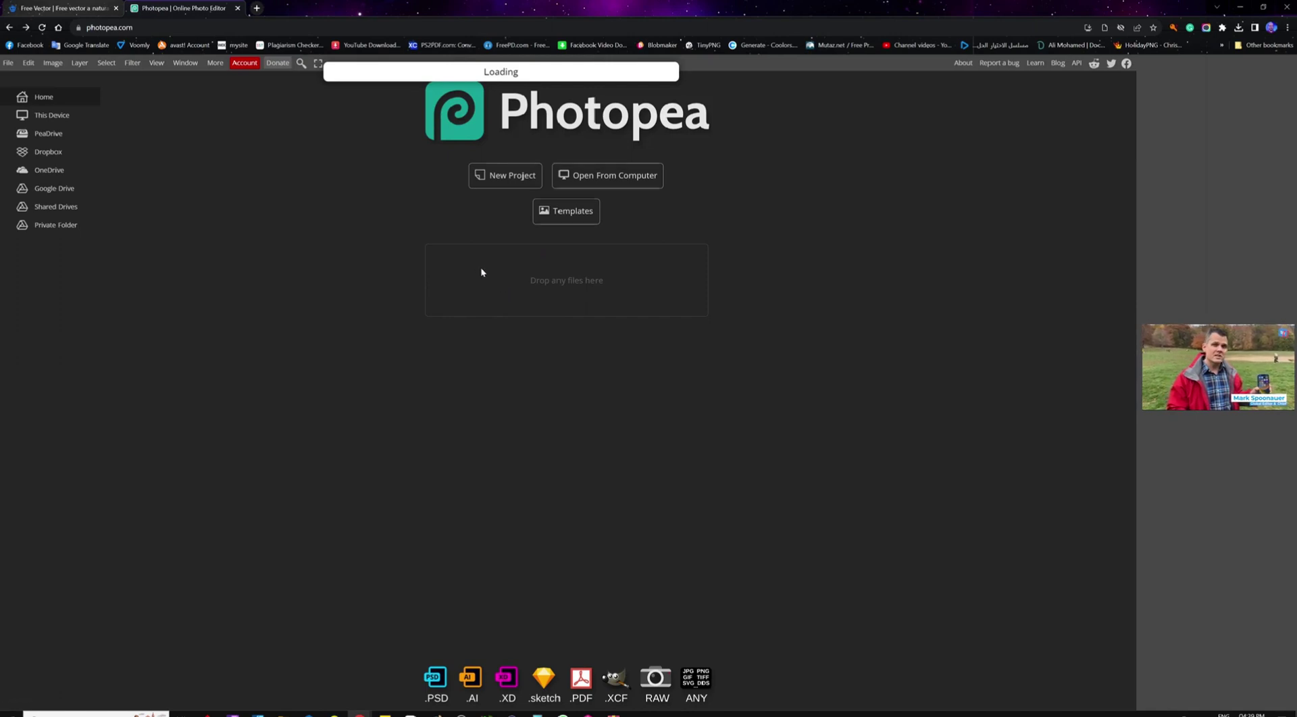
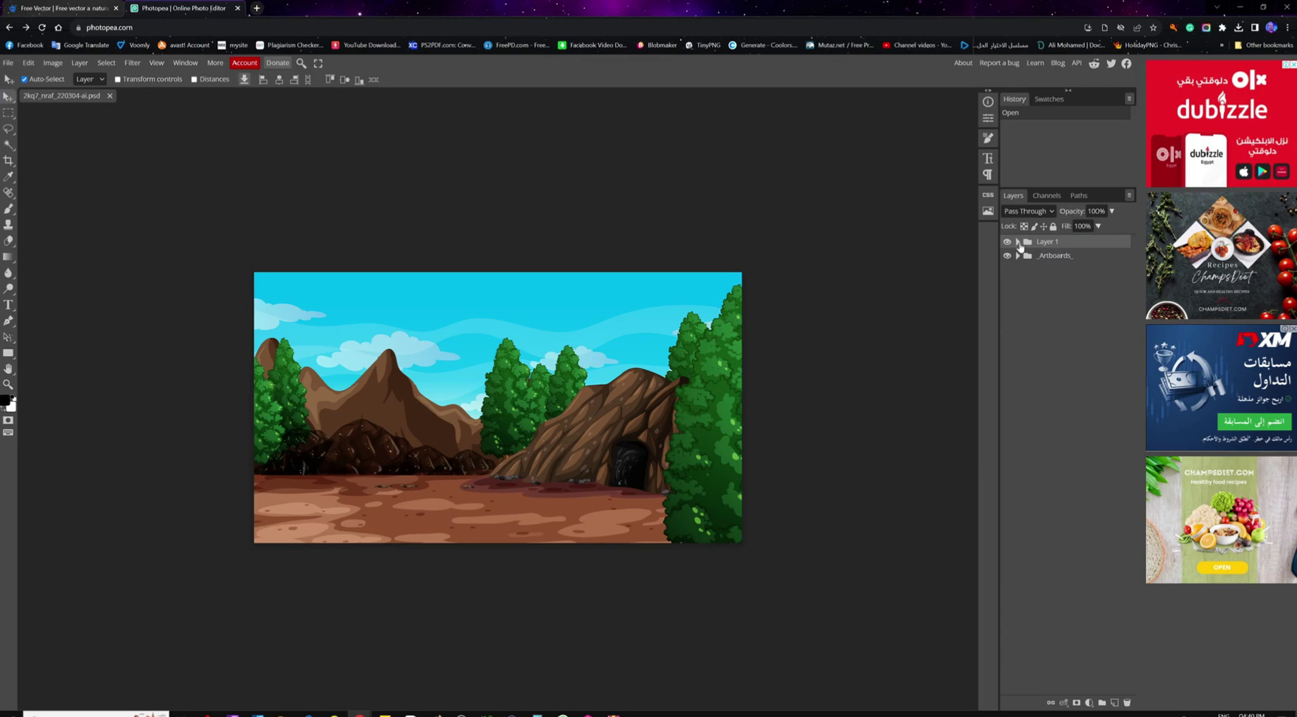
{"action": "left_click", "coordinate": [1018, 243]}
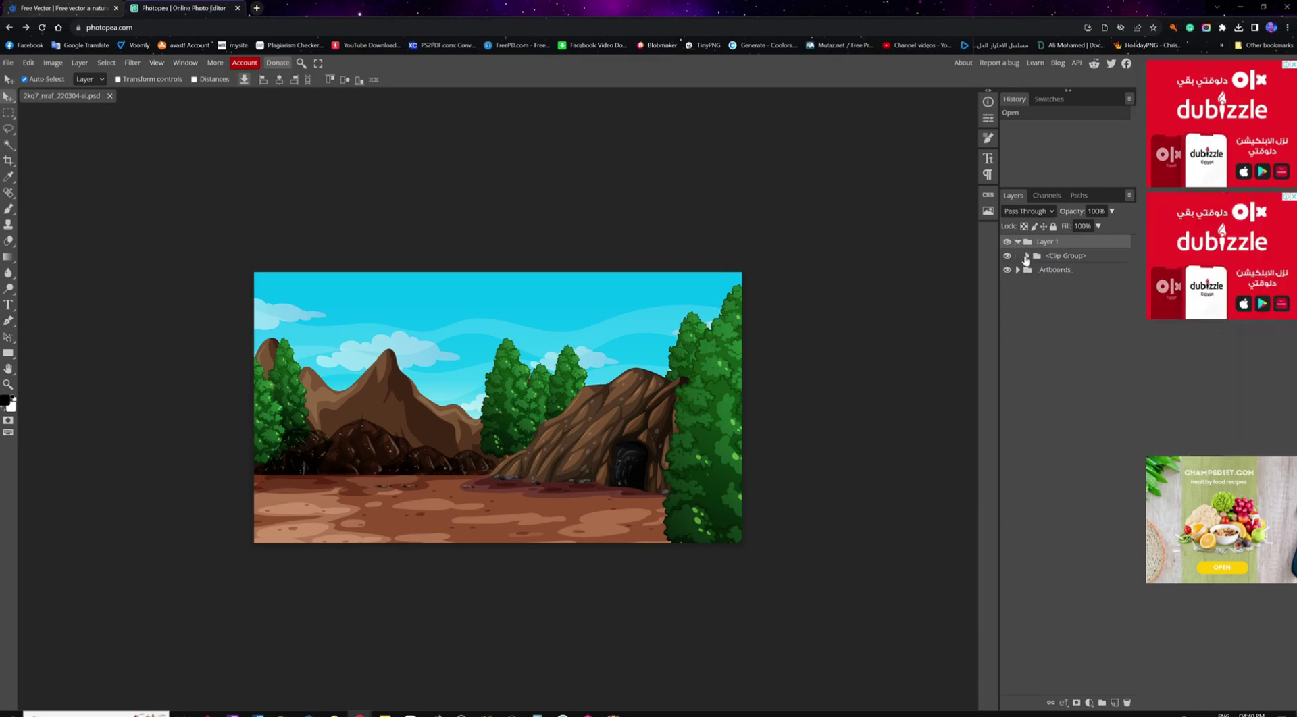
{"action": "left_click", "coordinate": [1026, 256]}
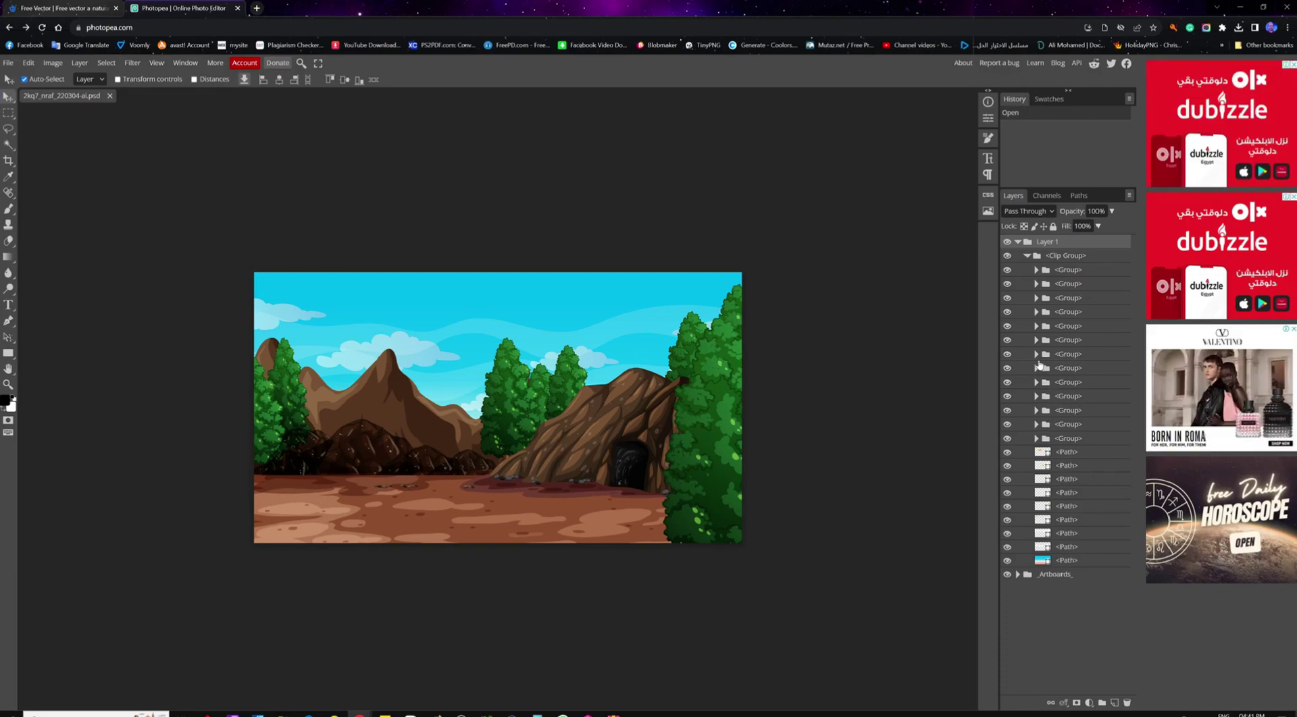
Hide every group inside the clip group, starting with the foreground trees, so only the path layers stay visible.
{"action": "left_click", "coordinate": [1006, 270]}
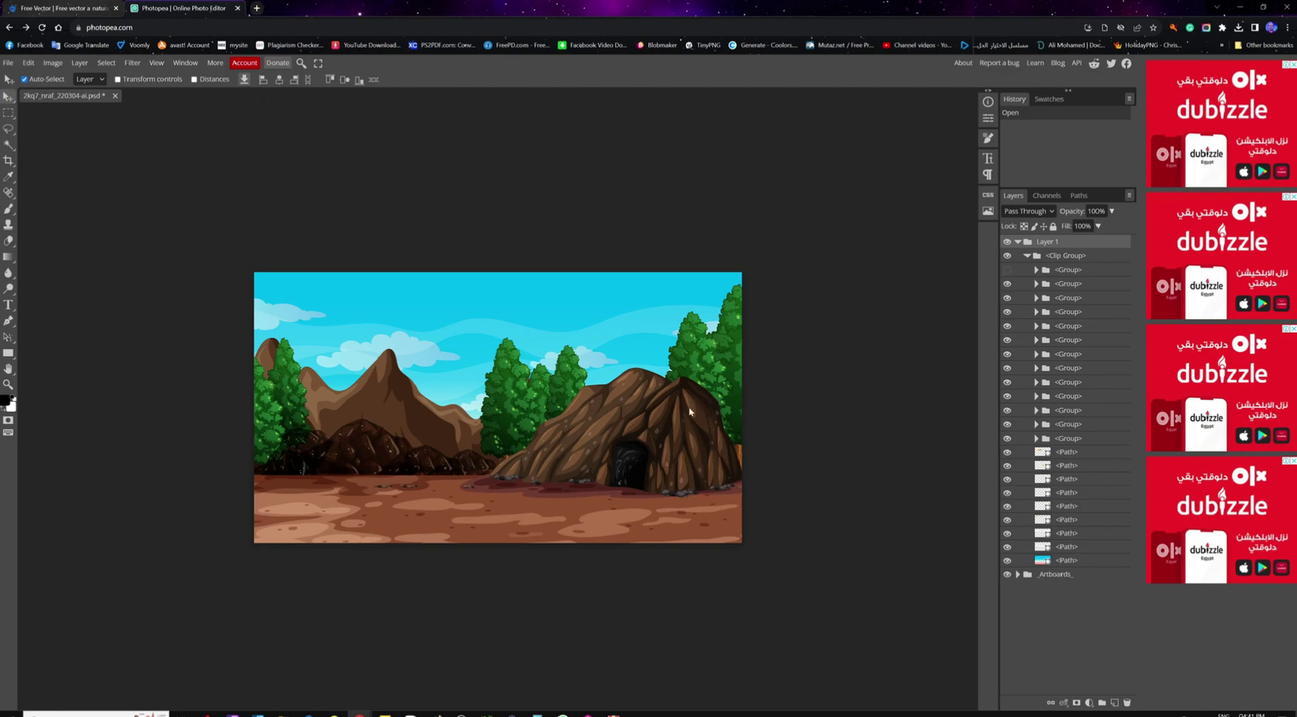
{"action": "left_click", "coordinate": [1007, 270]}
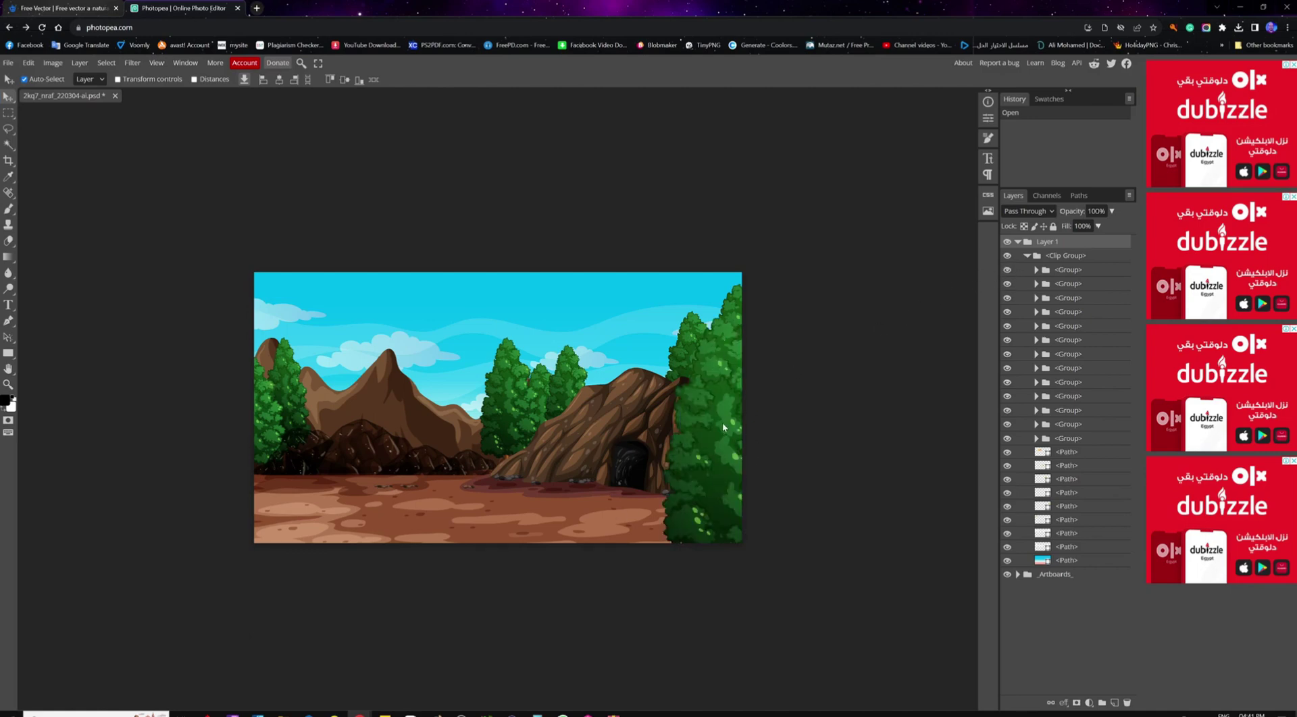
{"action": "left_click", "coordinate": [1007, 270]}
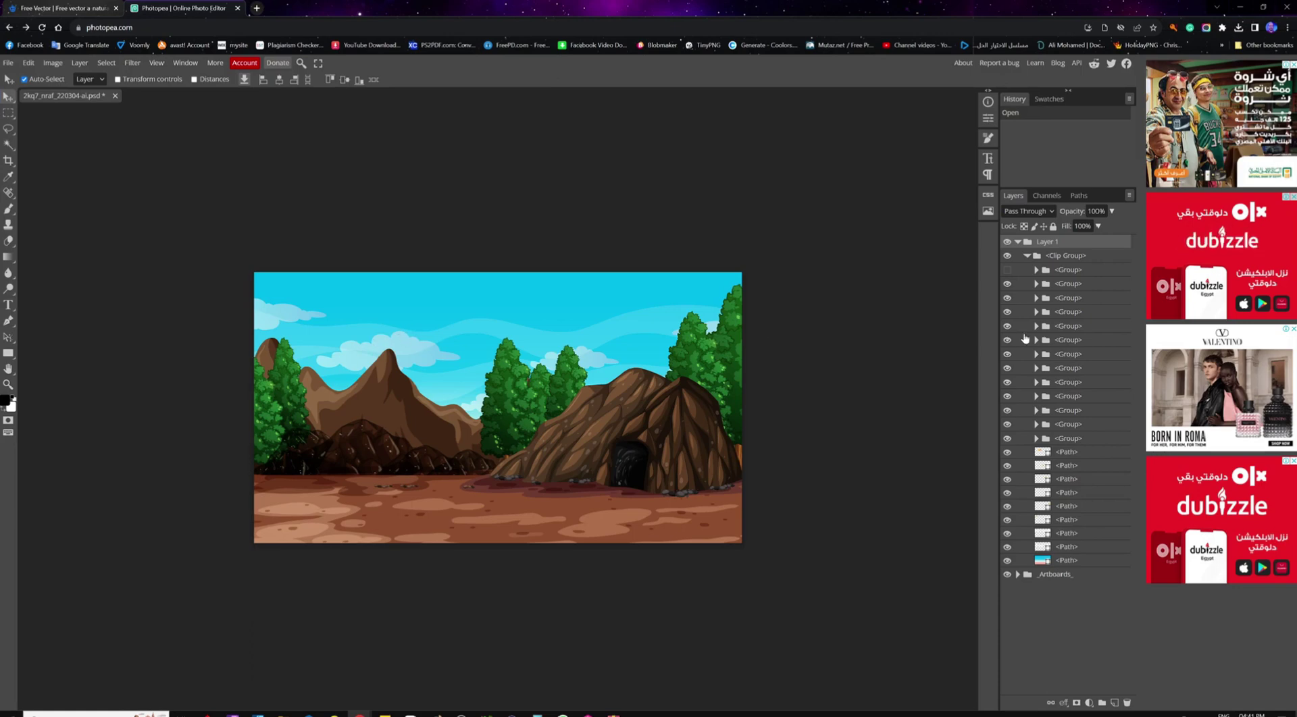
{"action": "left_click", "coordinate": [1008, 284]}
{"action": "left_click", "coordinate": [1008, 301]}
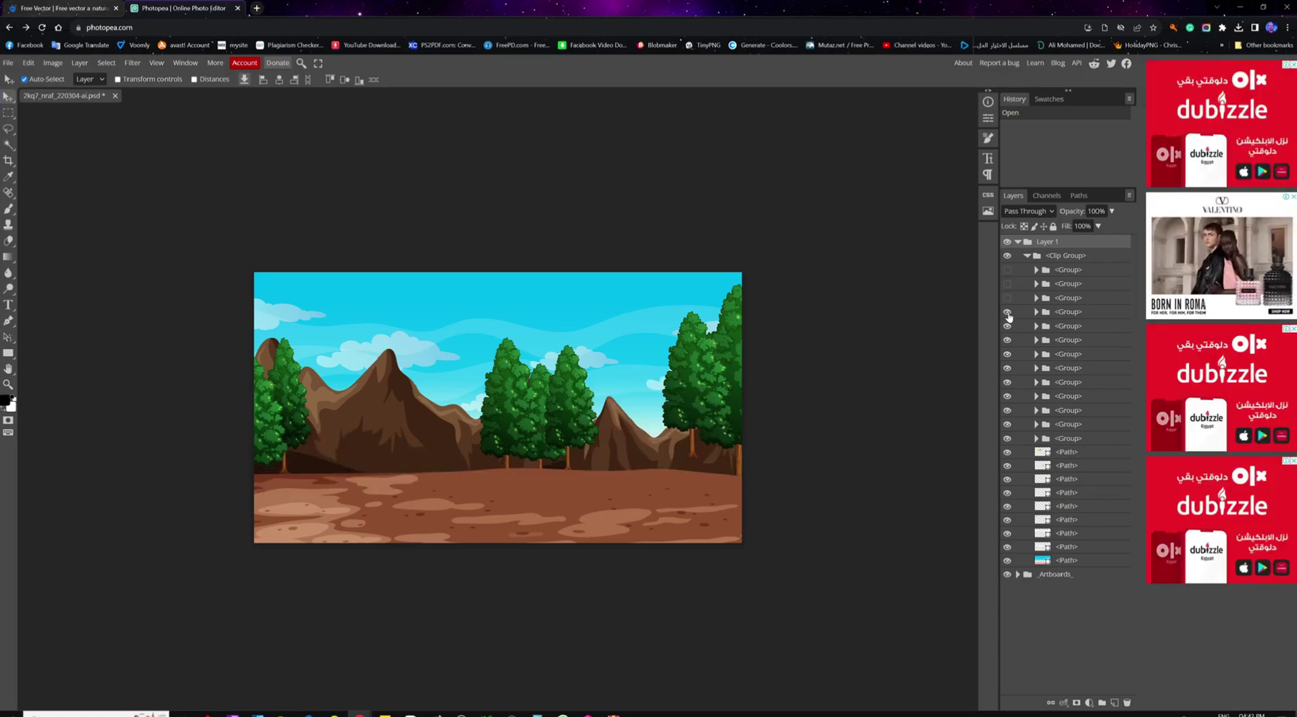
{"action": "left_click", "coordinate": [1007, 313]}
{"action": "left_click", "coordinate": [1007, 326]}
{"action": "left_click", "coordinate": [1008, 340]}
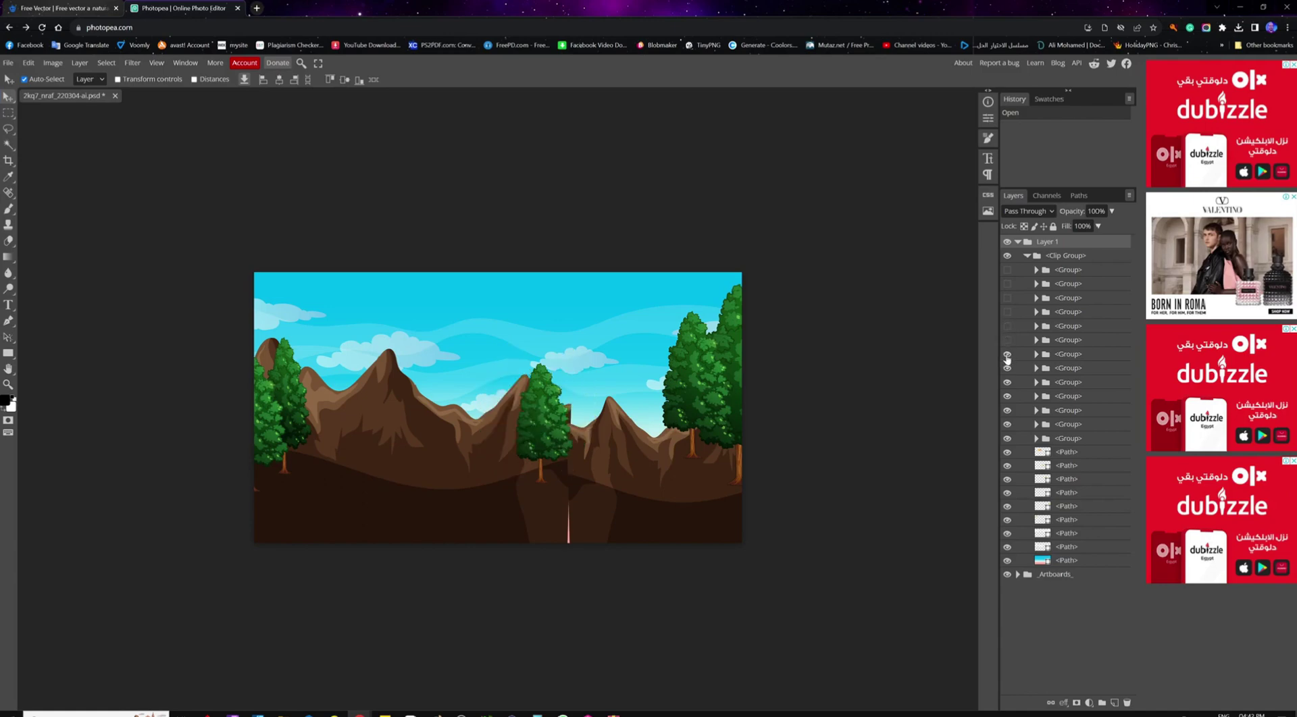
{"action": "left_click", "coordinate": [1007, 355]}
{"action": "left_click", "coordinate": [1007, 368]}
{"action": "left_click", "coordinate": [1007, 383]}
{"action": "left_click", "coordinate": [1007, 396]}
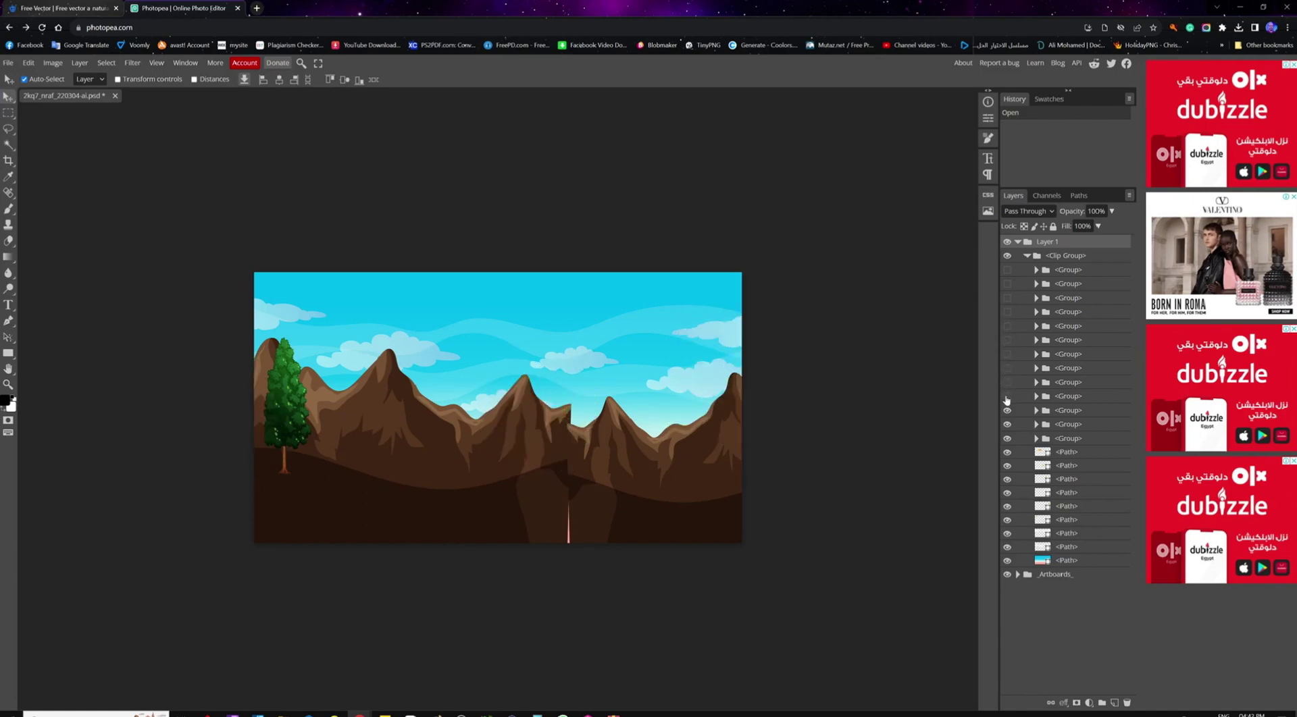
{"action": "left_click", "coordinate": [1007, 411]}
{"action": "left_click", "coordinate": [1007, 424]}
{"action": "left_click", "coordinate": [1007, 438]}
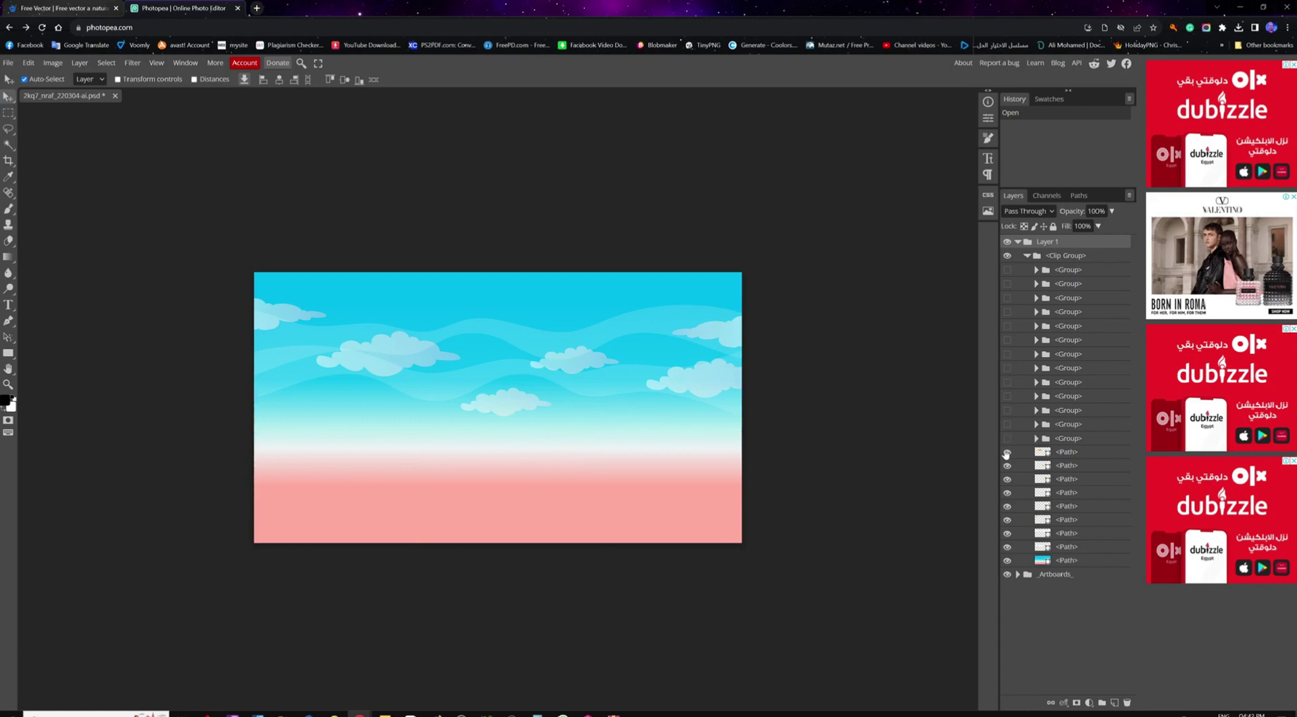
Hide all the cloud and wave path layers, keeping only the sky gradient at the bottom of the clip group visible.
{"action": "left_click", "coordinate": [1006, 453]}
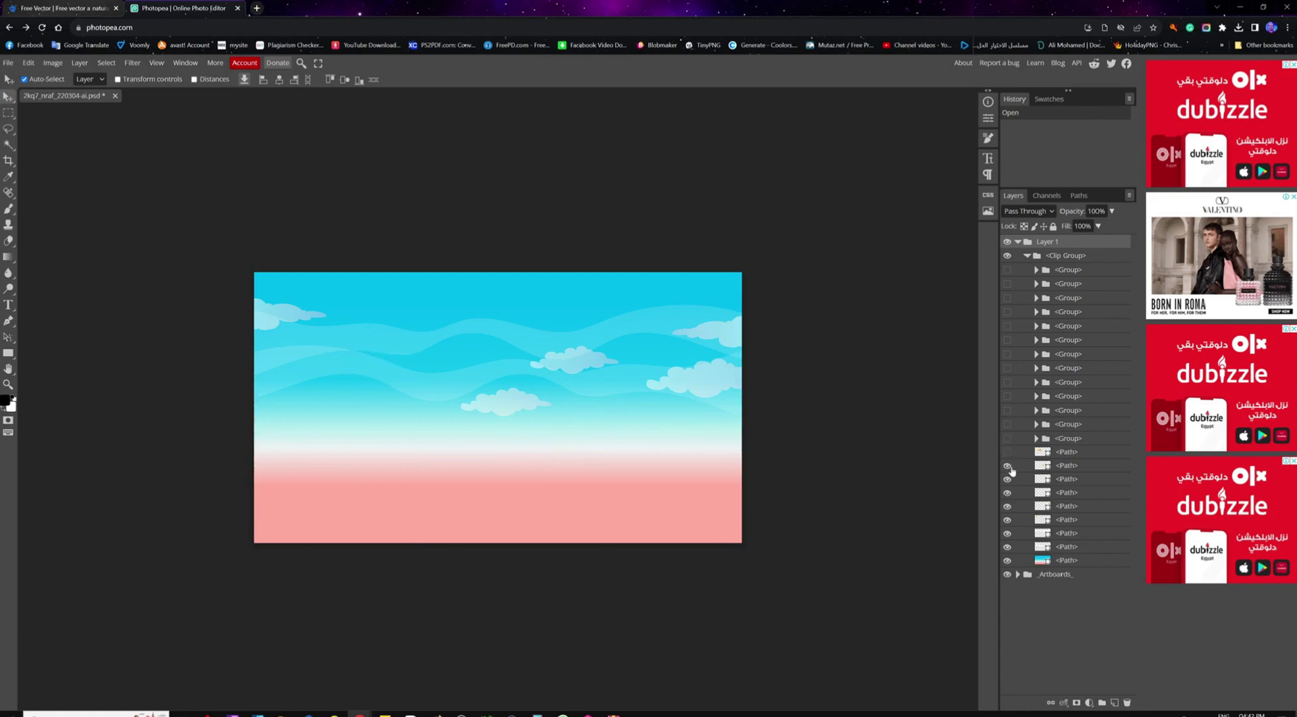
{"action": "left_click", "coordinate": [1008, 467]}
{"action": "left_click", "coordinate": [1007, 479]}
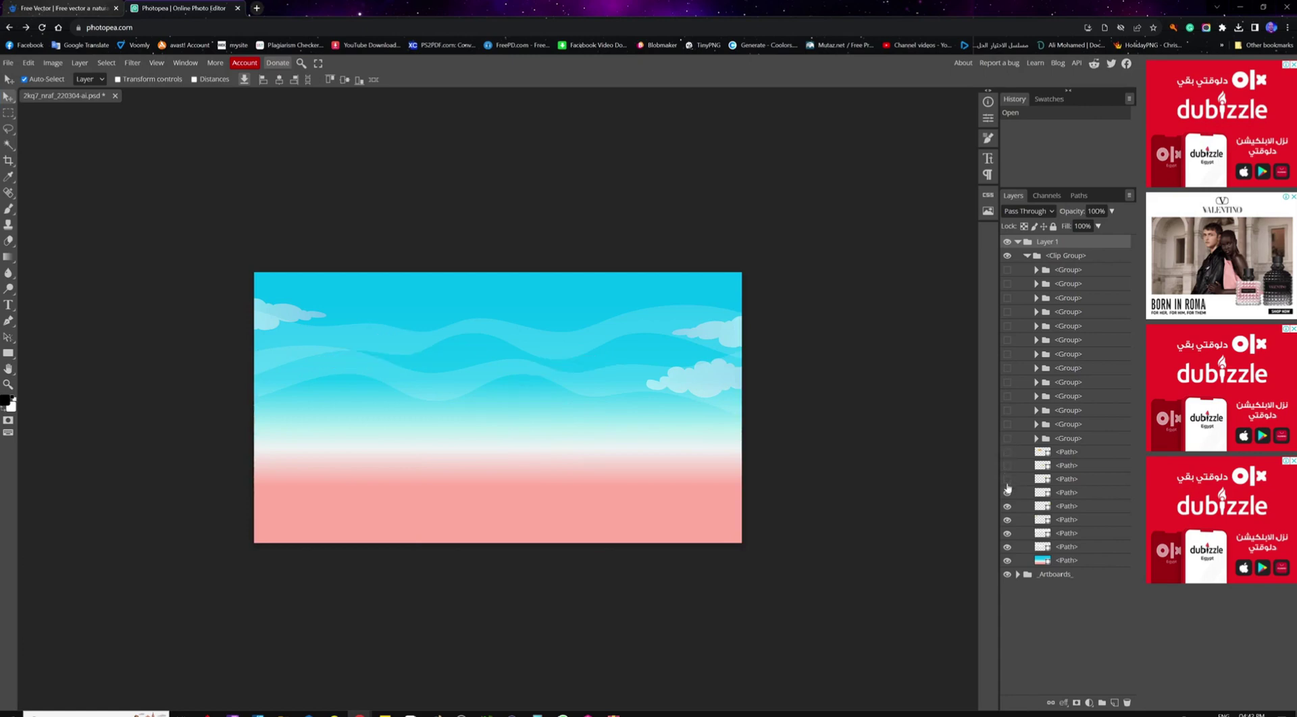
{"action": "left_click", "coordinate": [1007, 492]}
{"action": "left_click", "coordinate": [1007, 506]}
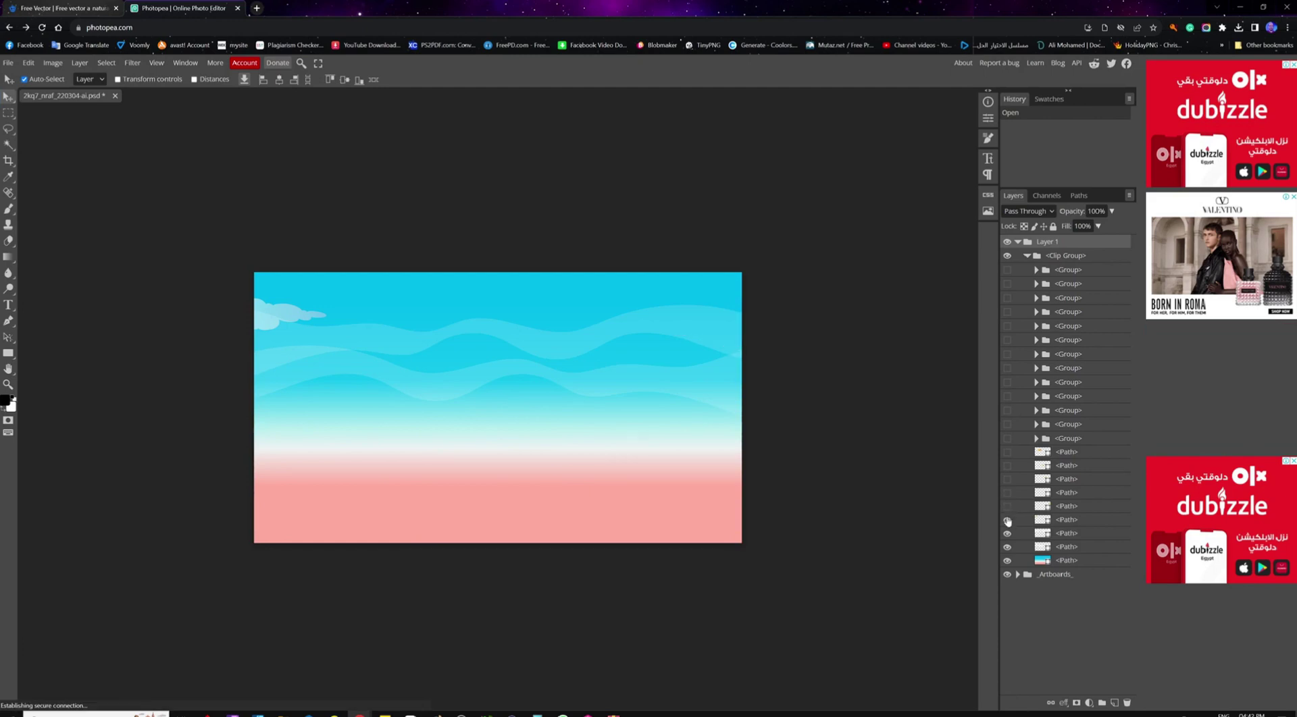
{"action": "left_click", "coordinate": [1007, 519]}
{"action": "left_click", "coordinate": [1007, 533]}
{"action": "left_click", "coordinate": [1007, 547]}
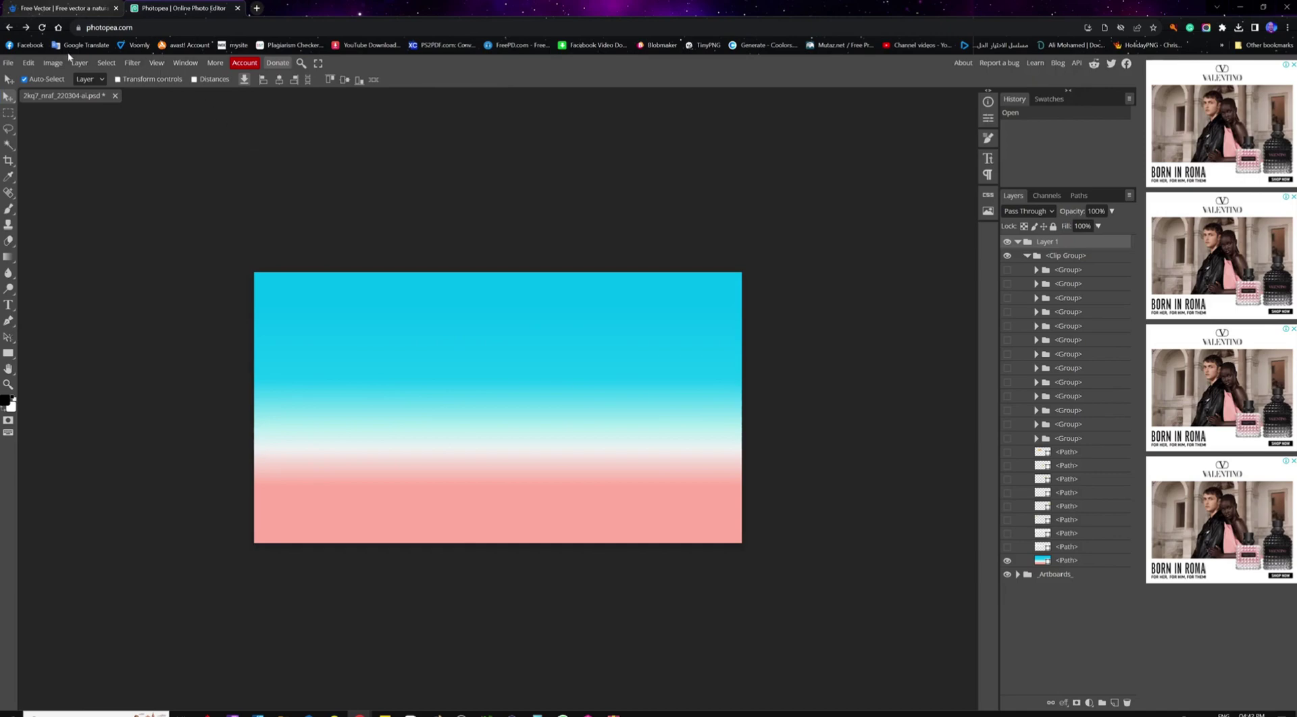
Export the isolated sky gradient as a JPG named "BG" in the Desktop Freepik folder.
{"action": "left_click", "coordinate": [9, 65]}
{"action": "mouse_move", "coordinate": [58, 220]}
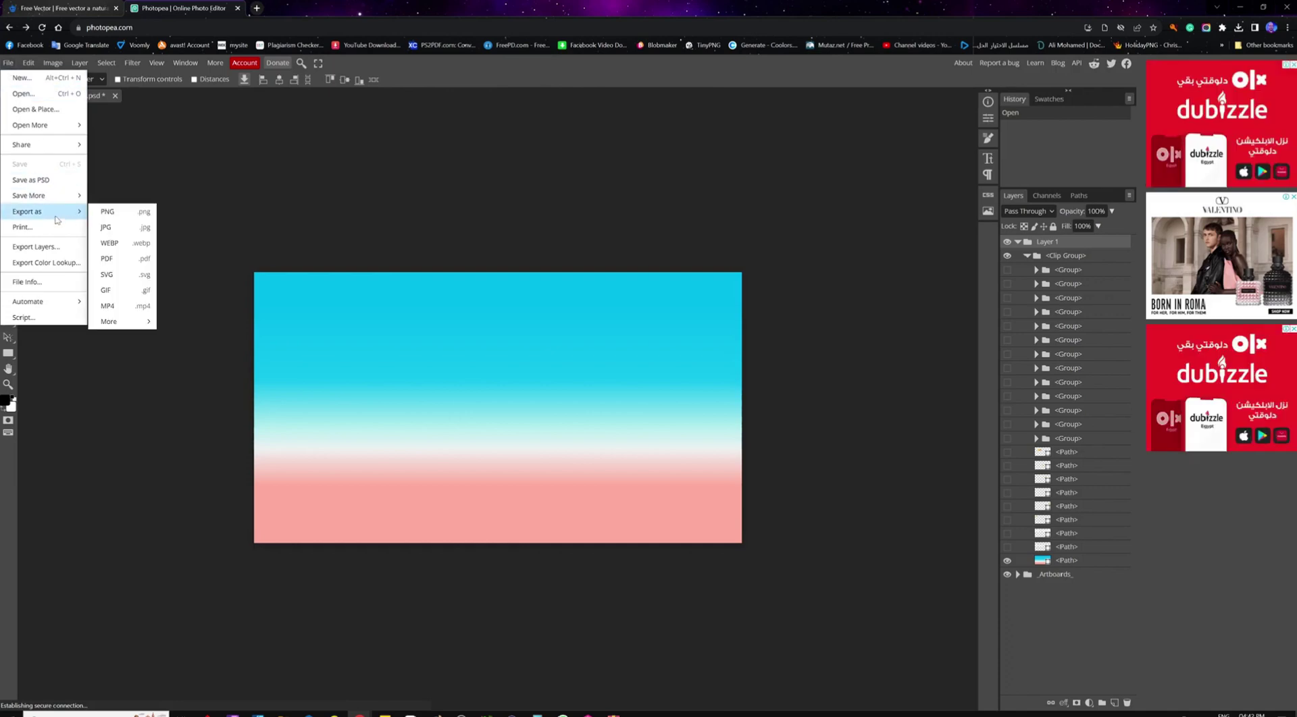
{"action": "left_click", "coordinate": [124, 232]}
{"action": "left_click", "coordinate": [390, 267]}
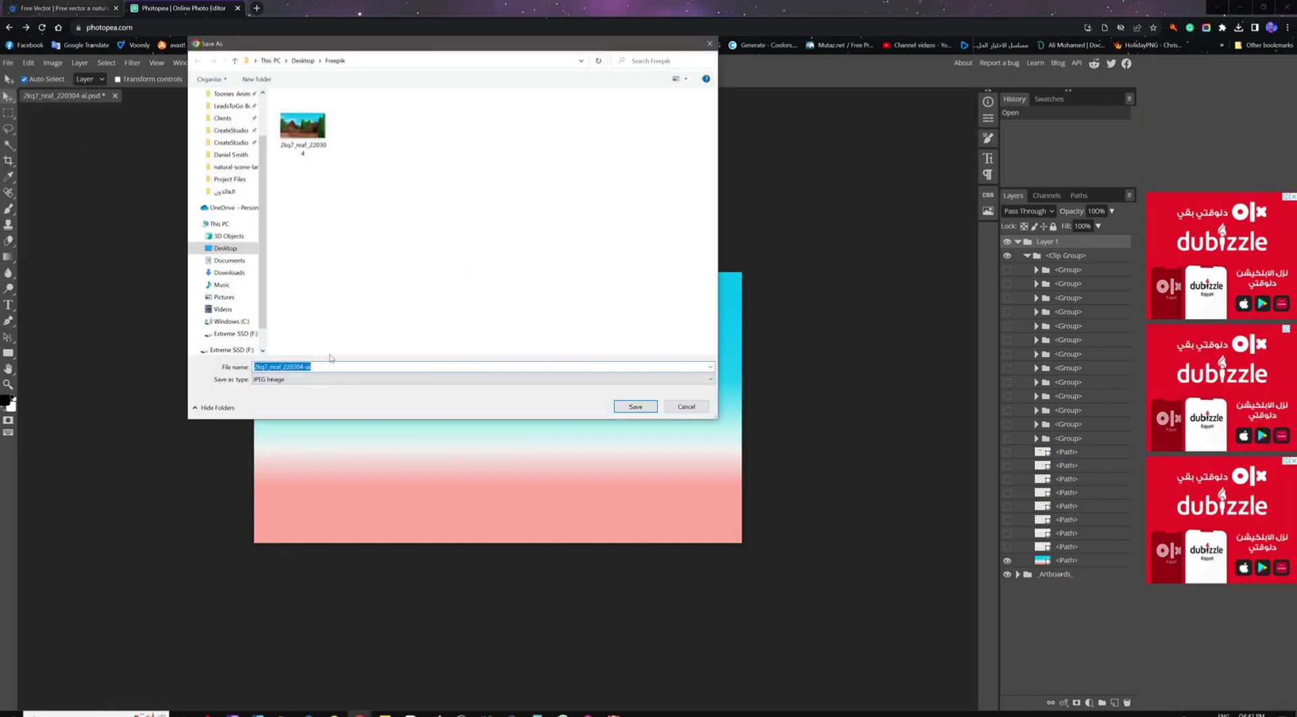
{"action": "left_click", "coordinate": [336, 368]}
{"action": "key", "text": "shift+Left"}
{"action": "key", "text": "shift+Left"}
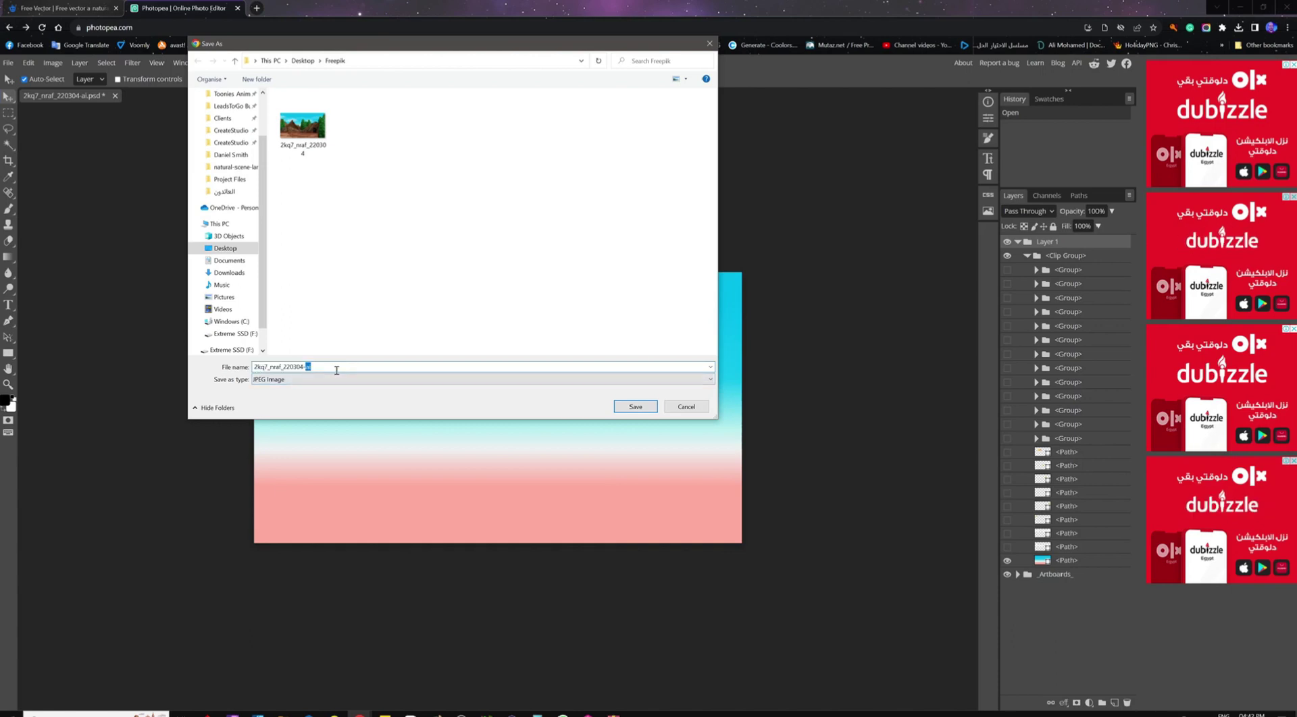
{"action": "left_click", "coordinate": [336, 368]}
{"action": "key", "text": "ctrl+a"}
{"action": "type", "text": "BG"}
{"action": "key", "text": "Return"}
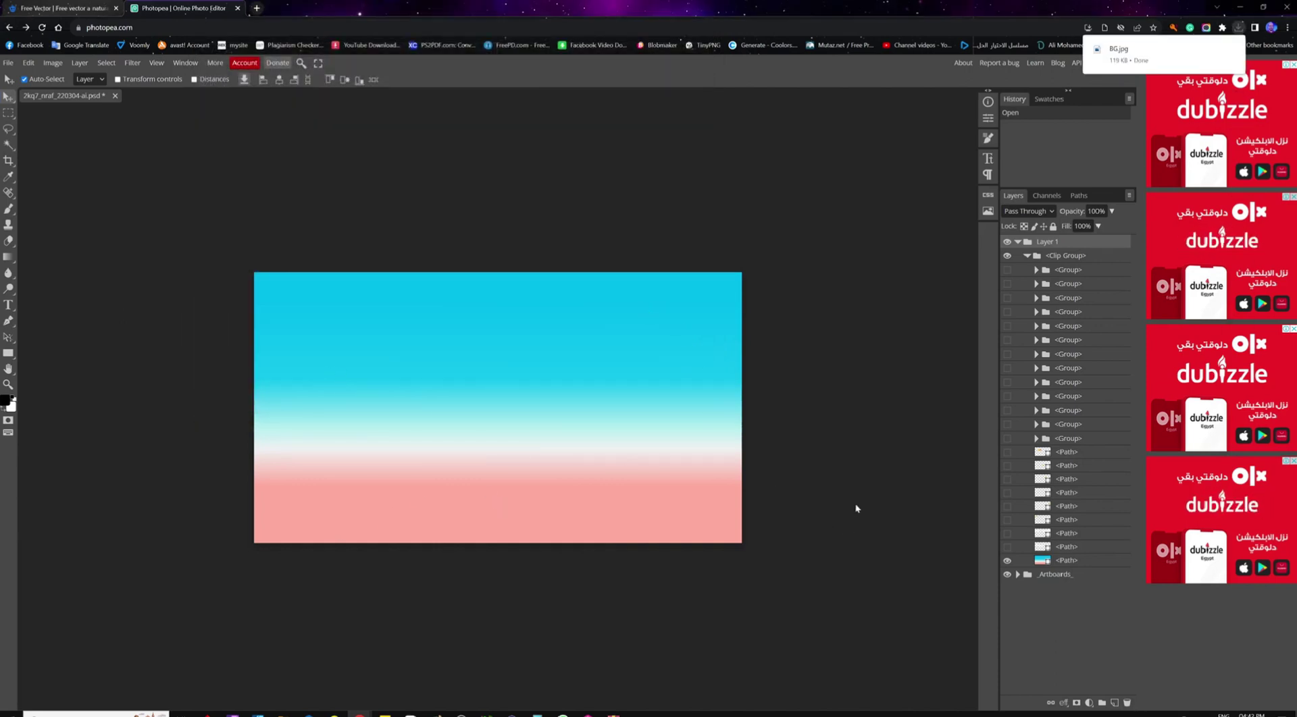
Isolate the wave path directly above the sky gradient and export it as a PNG named "Wave Line 1" in the Freepik folder.
{"action": "left_click", "coordinate": [1006, 547]}
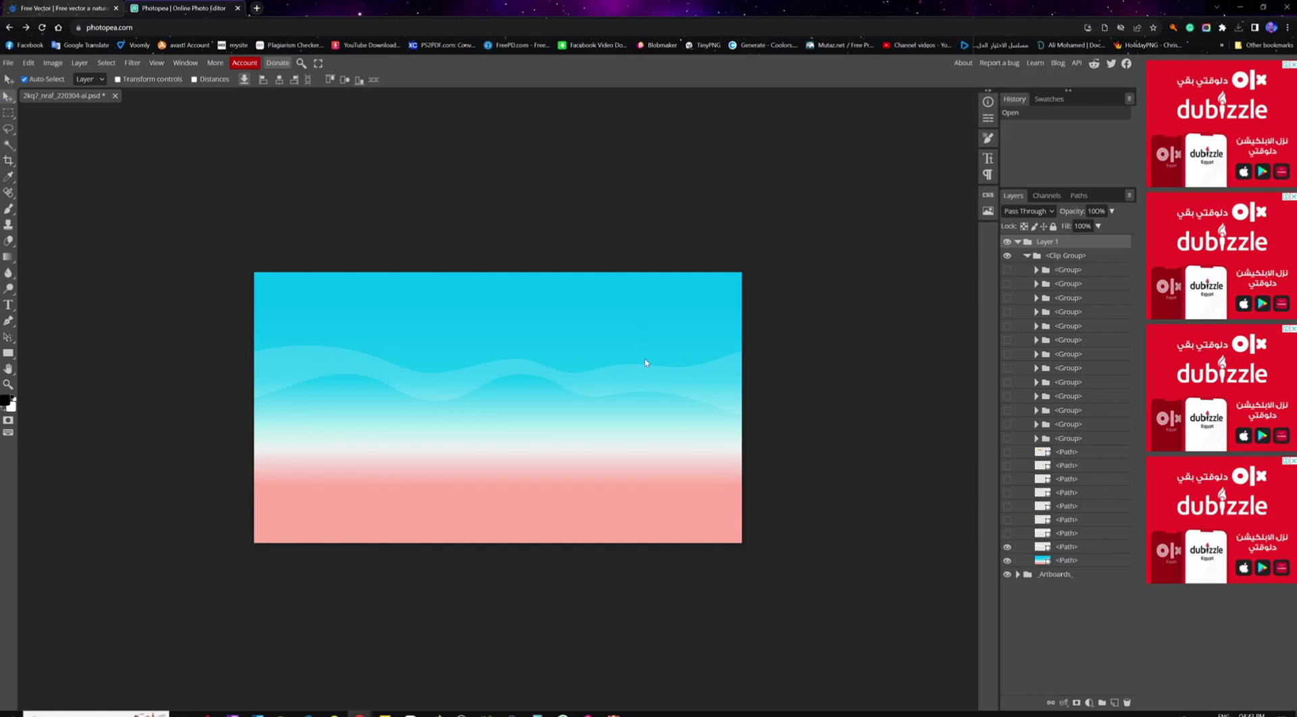
{"action": "left_click", "coordinate": [1007, 562]}
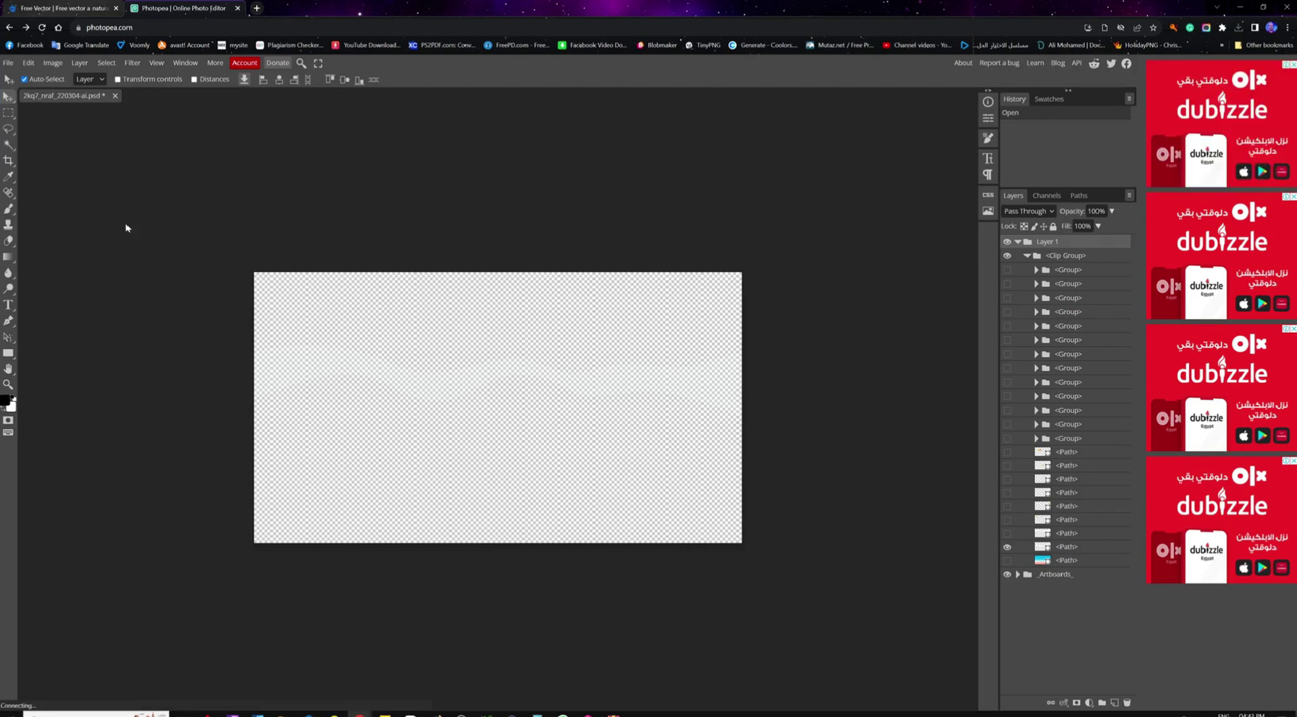
{"action": "left_click", "coordinate": [9, 63]}
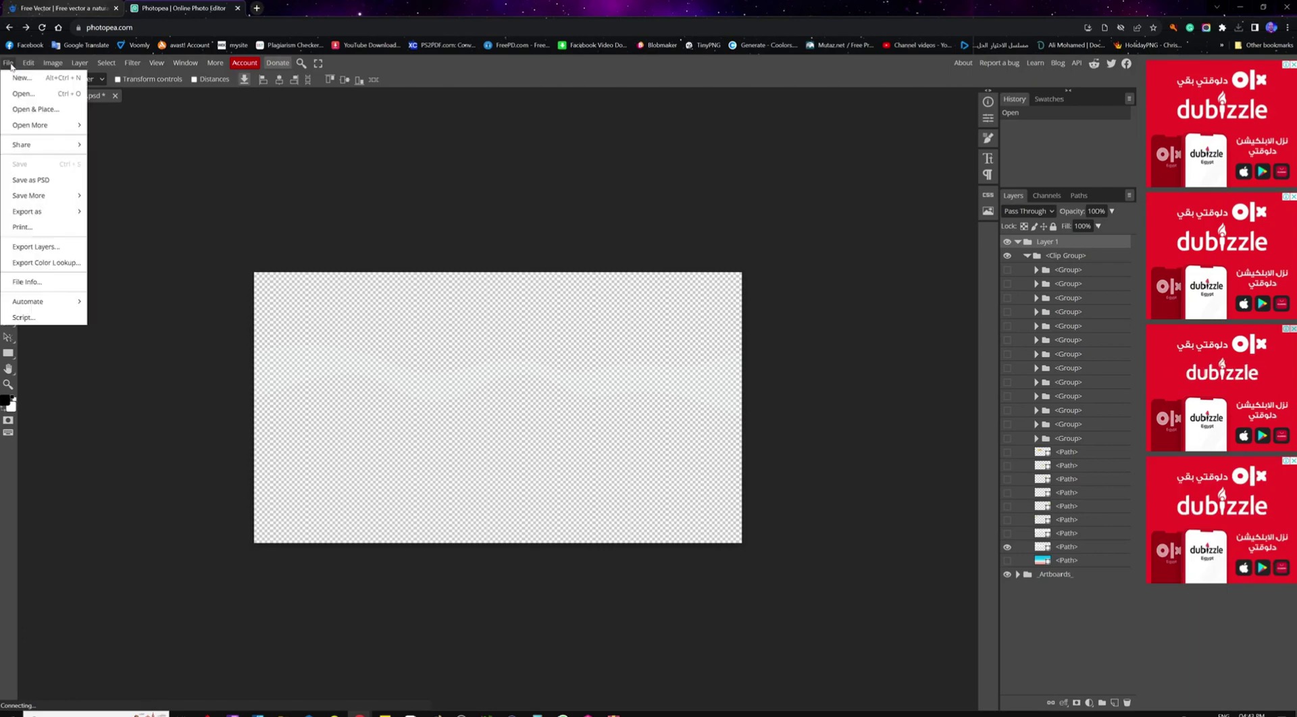
{"action": "mouse_move", "coordinate": [47, 211]}
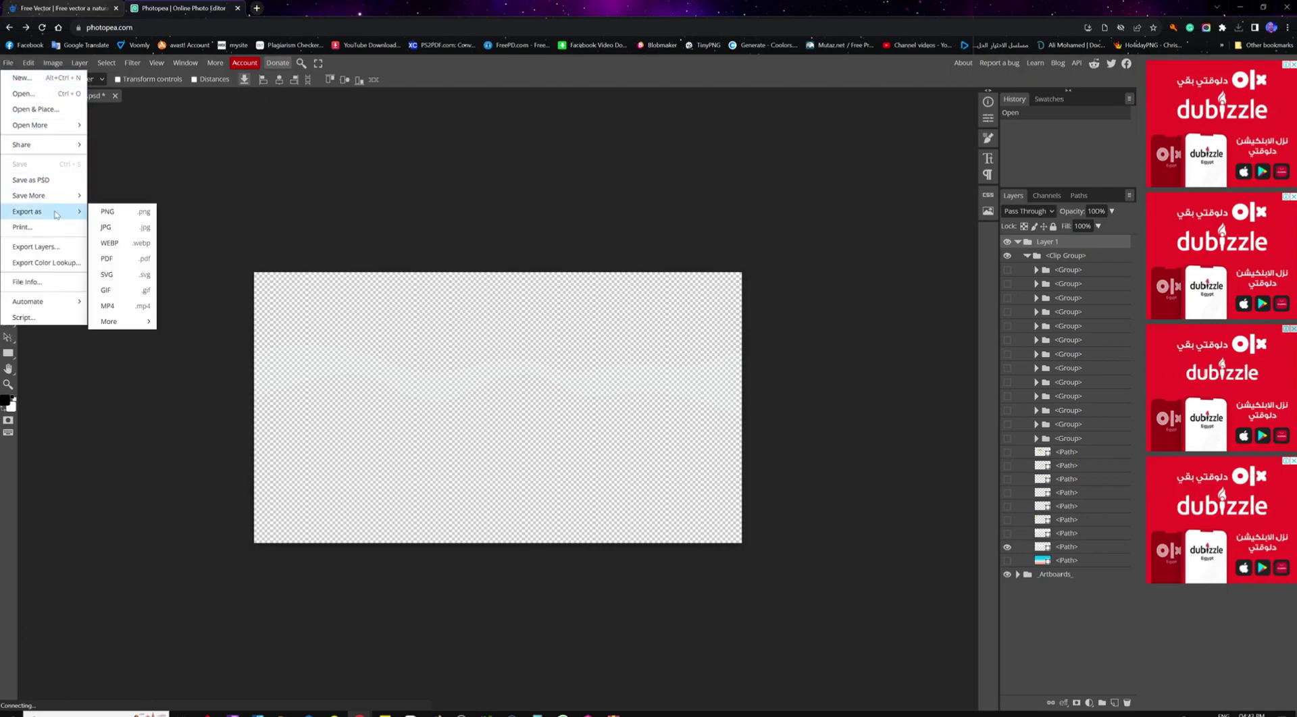
{"action": "left_click", "coordinate": [132, 216]}
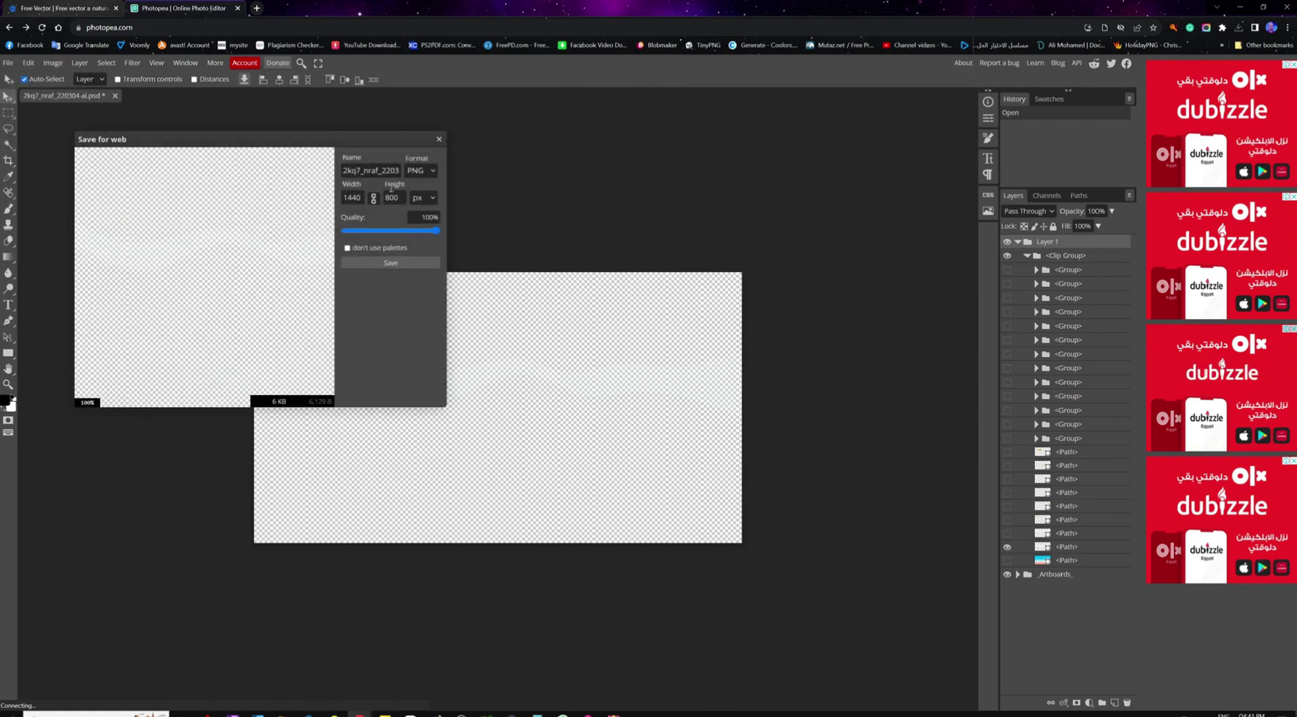
{"action": "left_click_drag", "start_coordinate": [304, 147], "coordinate": [520, 163]}
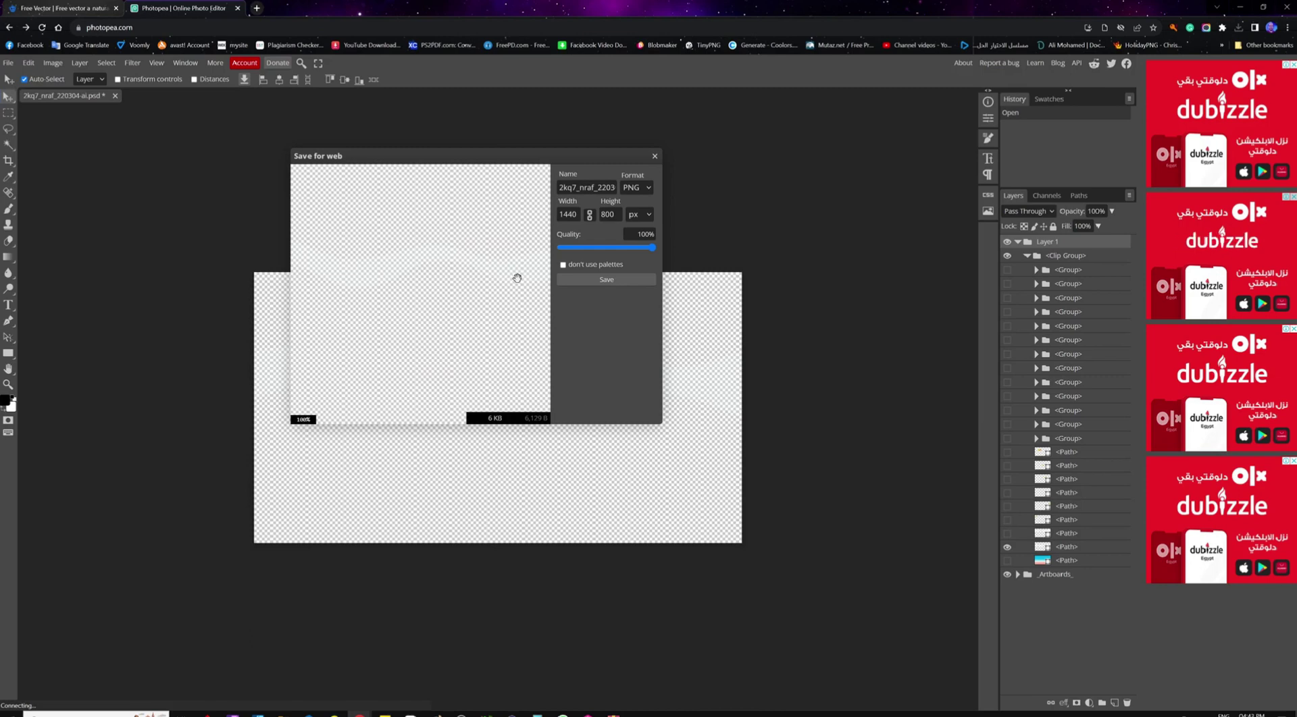
{"action": "double_click", "coordinate": [594, 187]}
{"action": "left_click", "coordinate": [619, 279]}
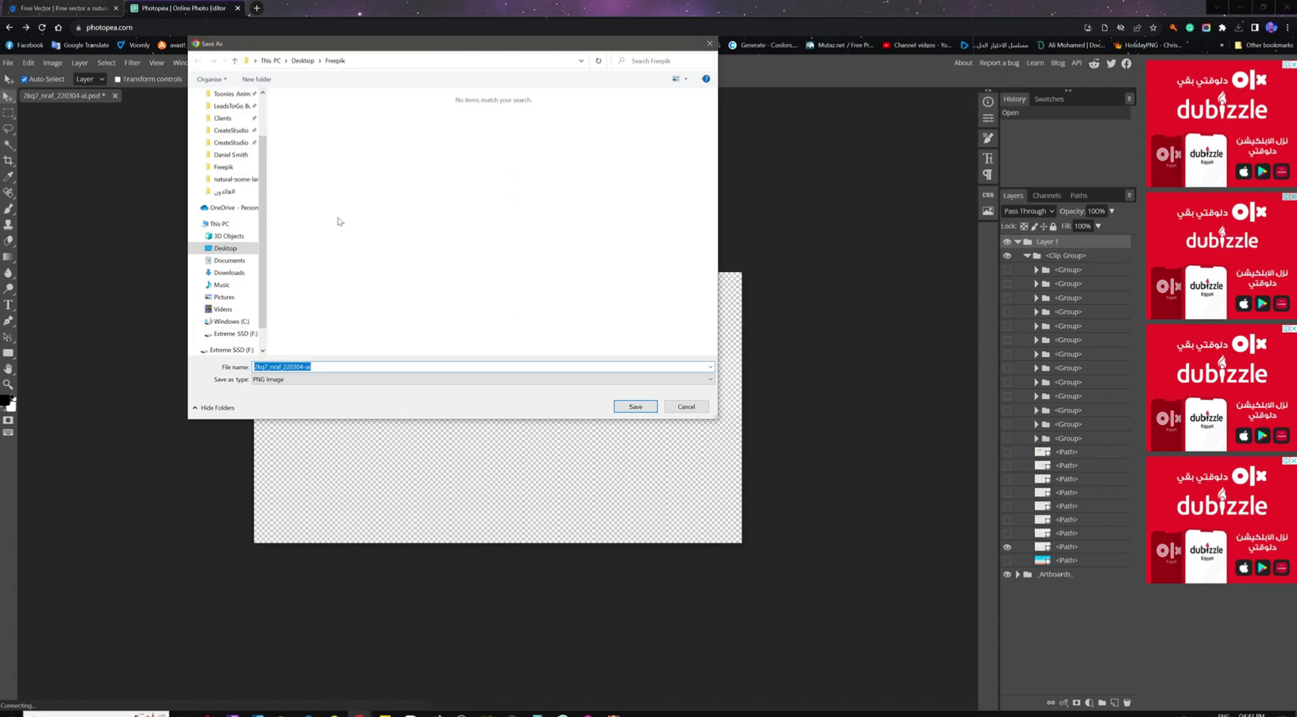
{"action": "type", "text": "Wave Line 1"}
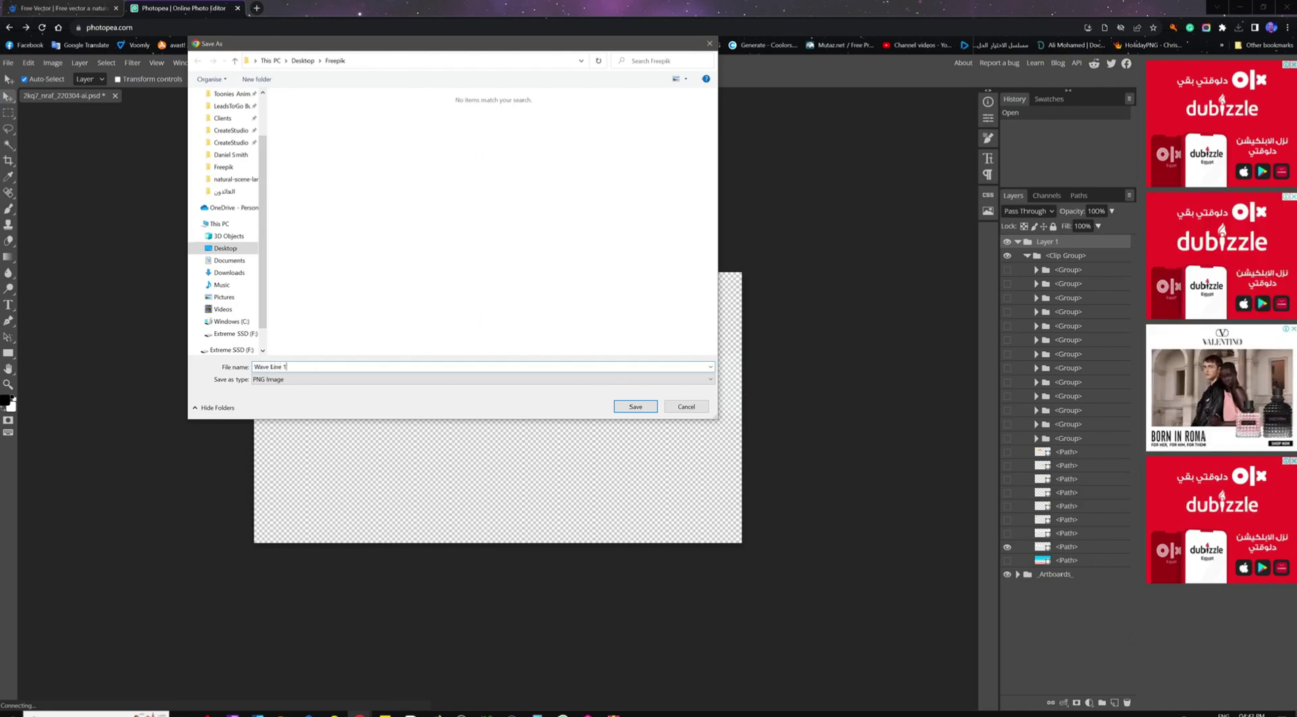
{"action": "key", "text": "Return"}
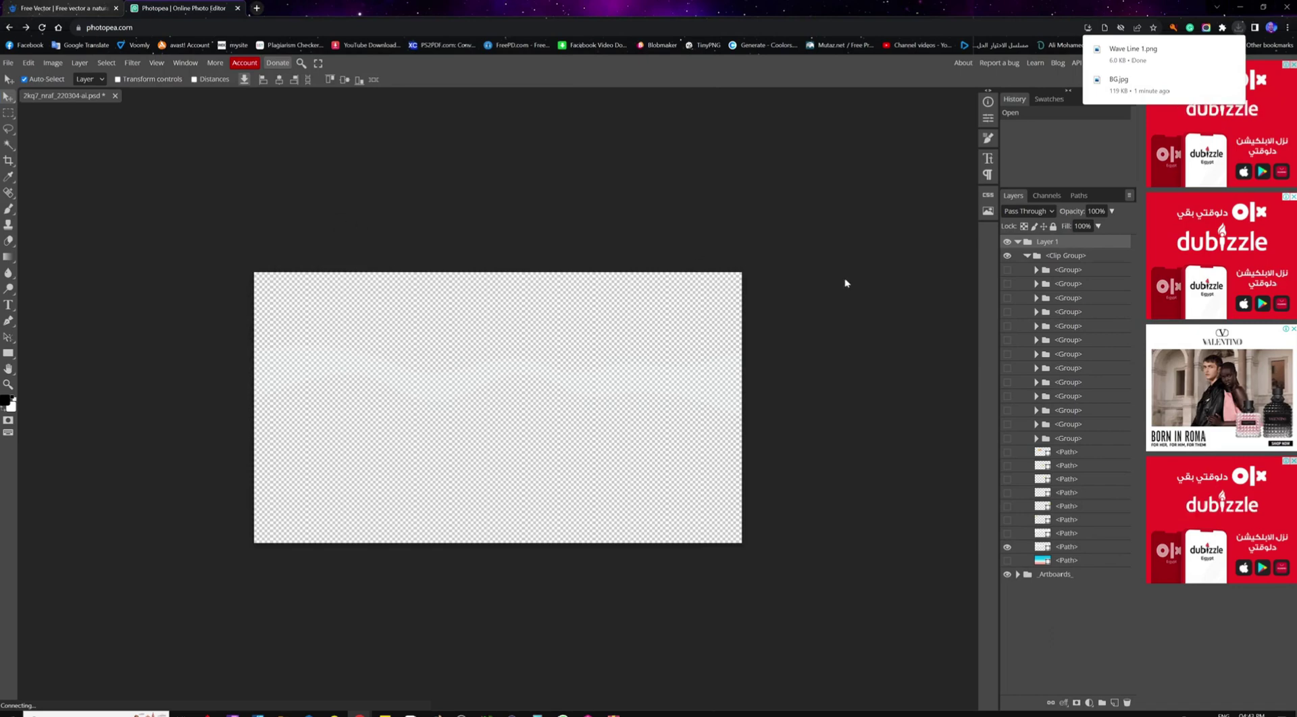
Show only the next wave path up in the clip group and export it as a PNG named "Wave Line 2".
{"action": "left_click", "coordinate": [1007, 548]}
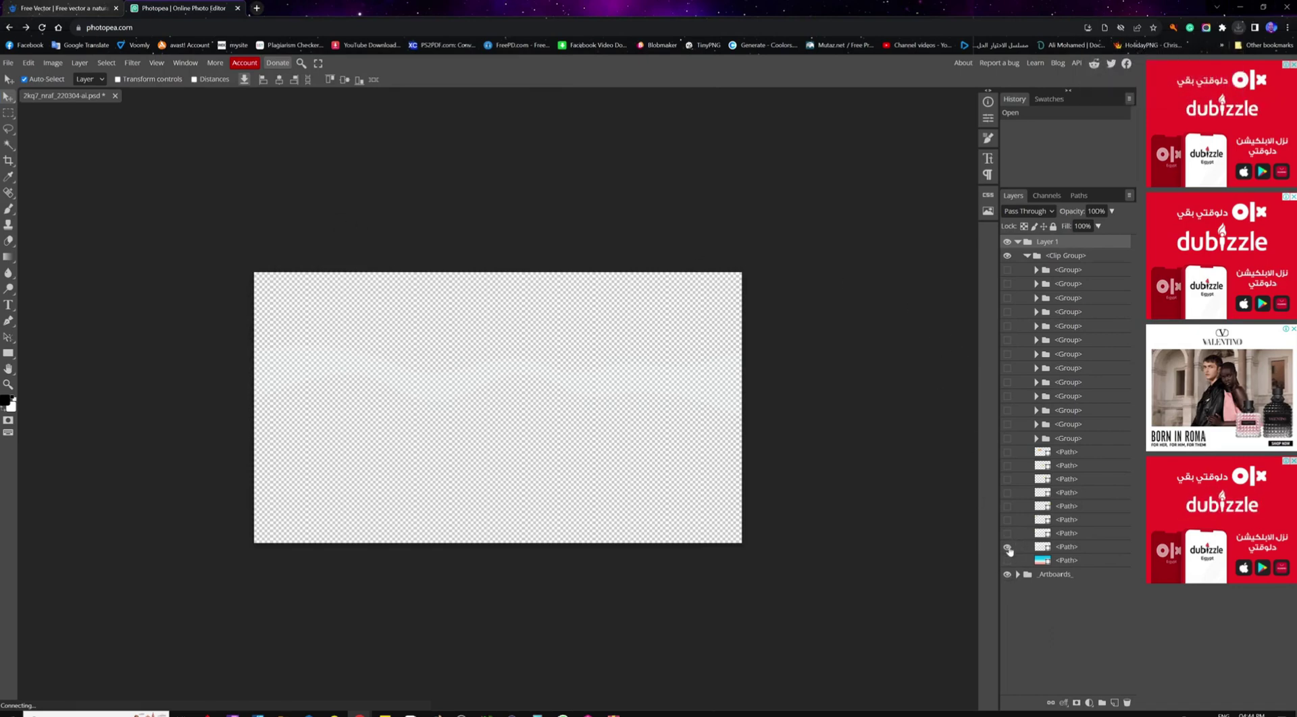
{"action": "left_click", "coordinate": [1007, 546]}
{"action": "left_click", "coordinate": [1007, 537]}
{"action": "left_click", "coordinate": [8, 64]}
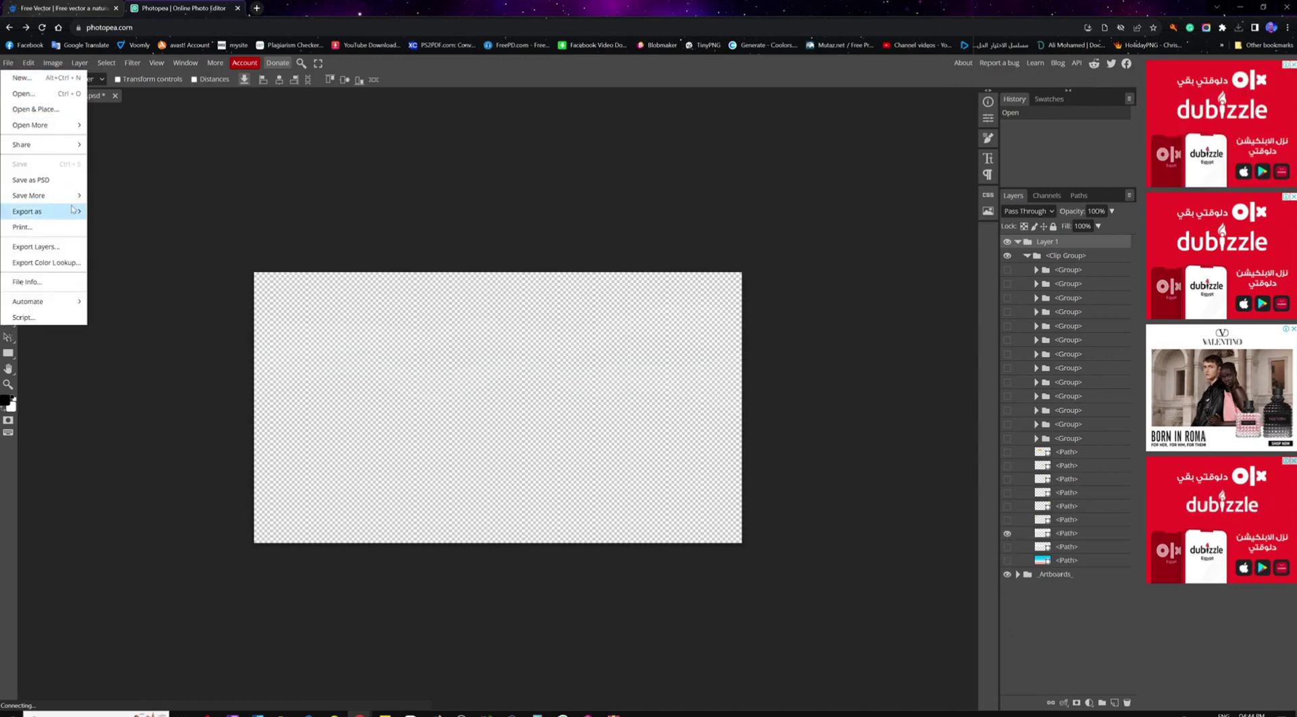
{"action": "mouse_move", "coordinate": [75, 212]}
{"action": "left_click", "coordinate": [127, 214]}
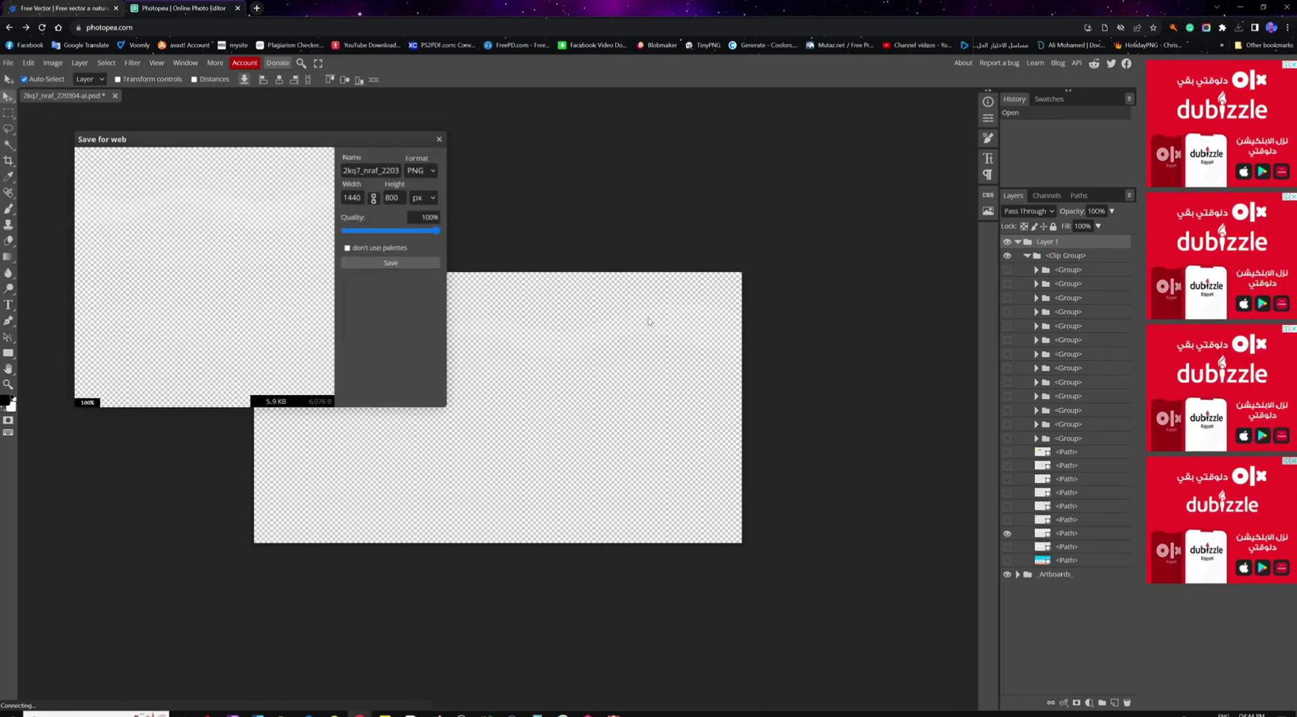
{"action": "left_click", "coordinate": [415, 270]}
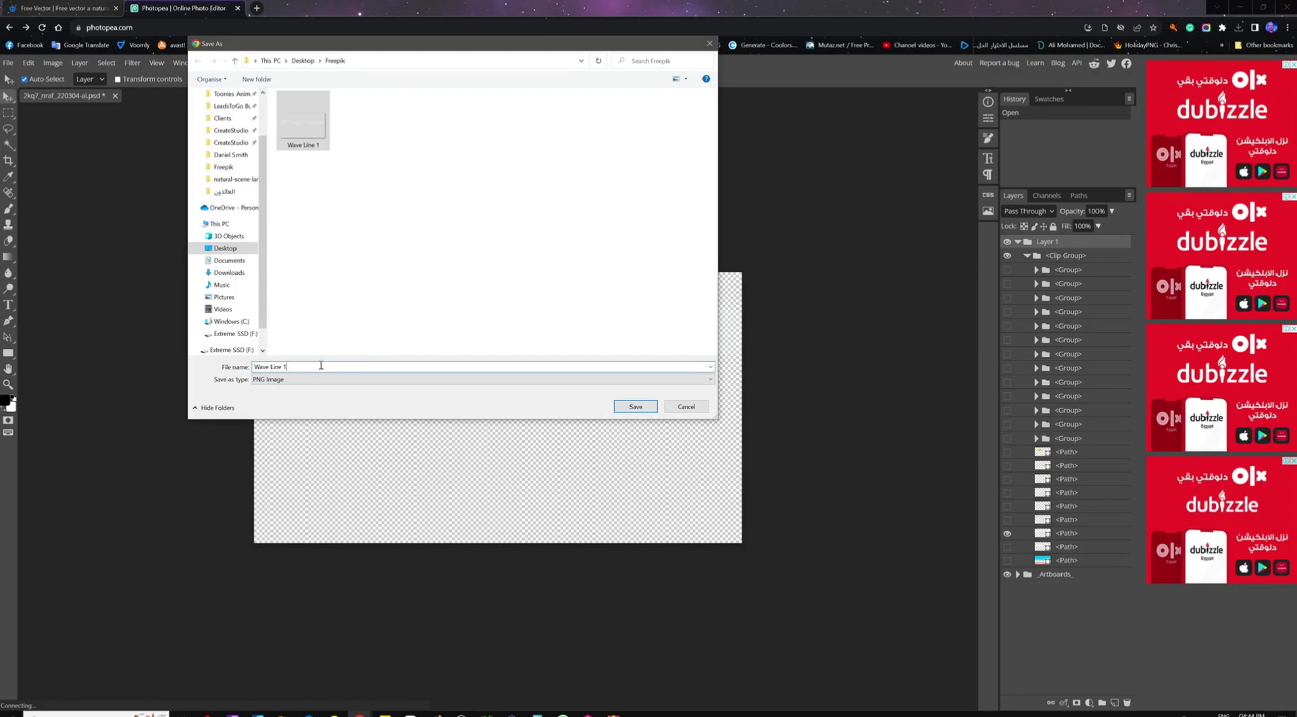
{"action": "key", "text": "BackSpace"}
{"action": "type", "text": "2"}
{"action": "key", "text": "Return"}
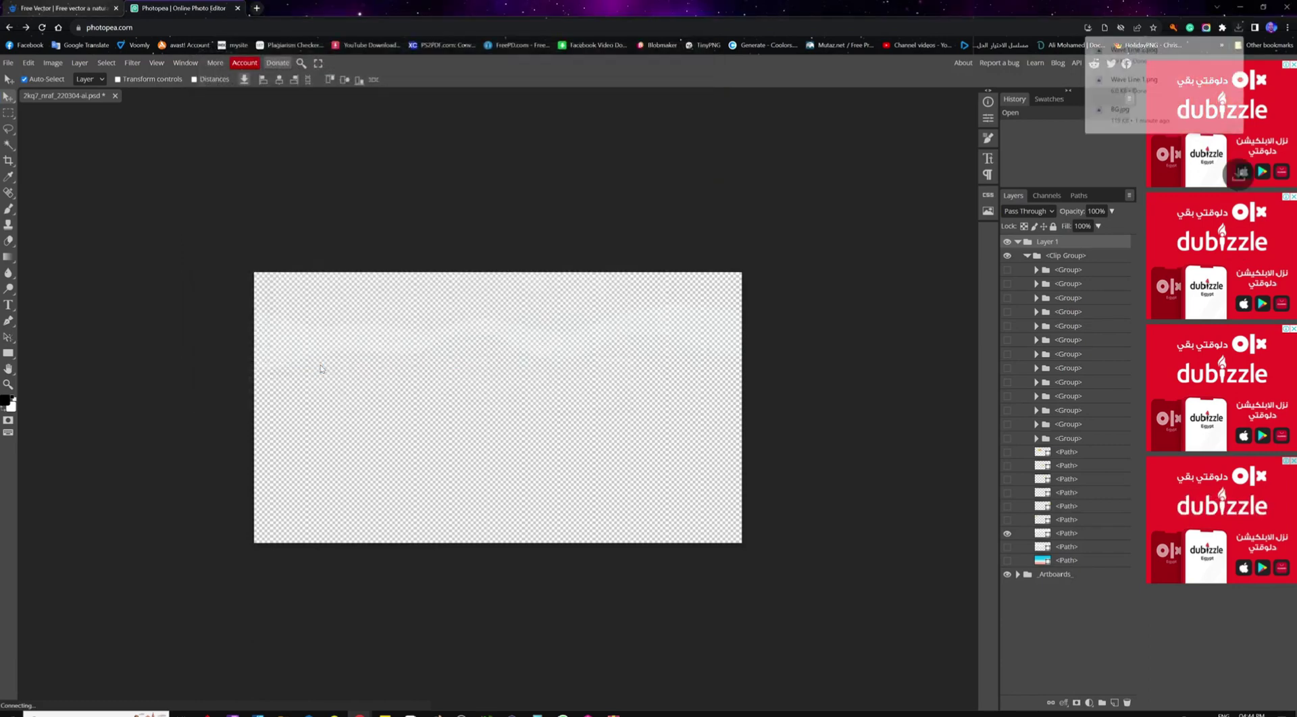
Hide the second wave path, preview the cloud path above it, and show only the two mountain groups.
{"action": "left_click", "coordinate": [1008, 534]}
{"action": "left_click", "coordinate": [1007, 520]}
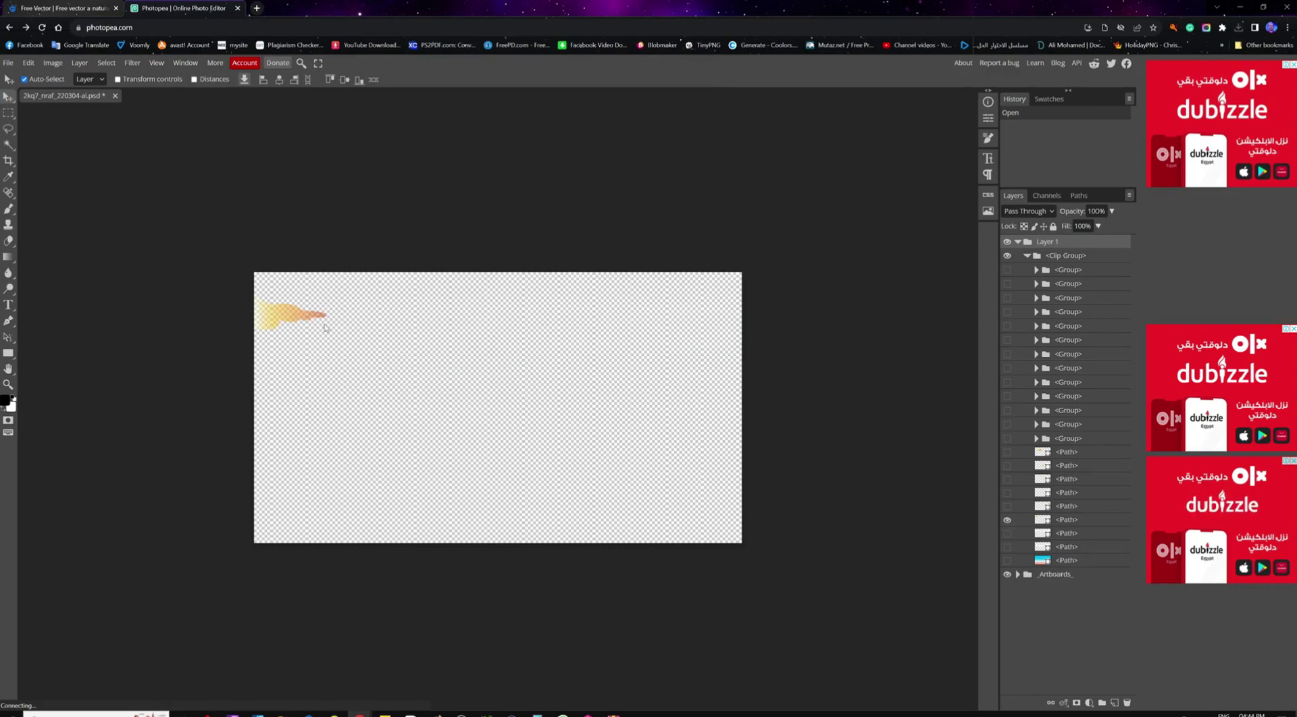
{"action": "left_click", "coordinate": [1007, 520]}
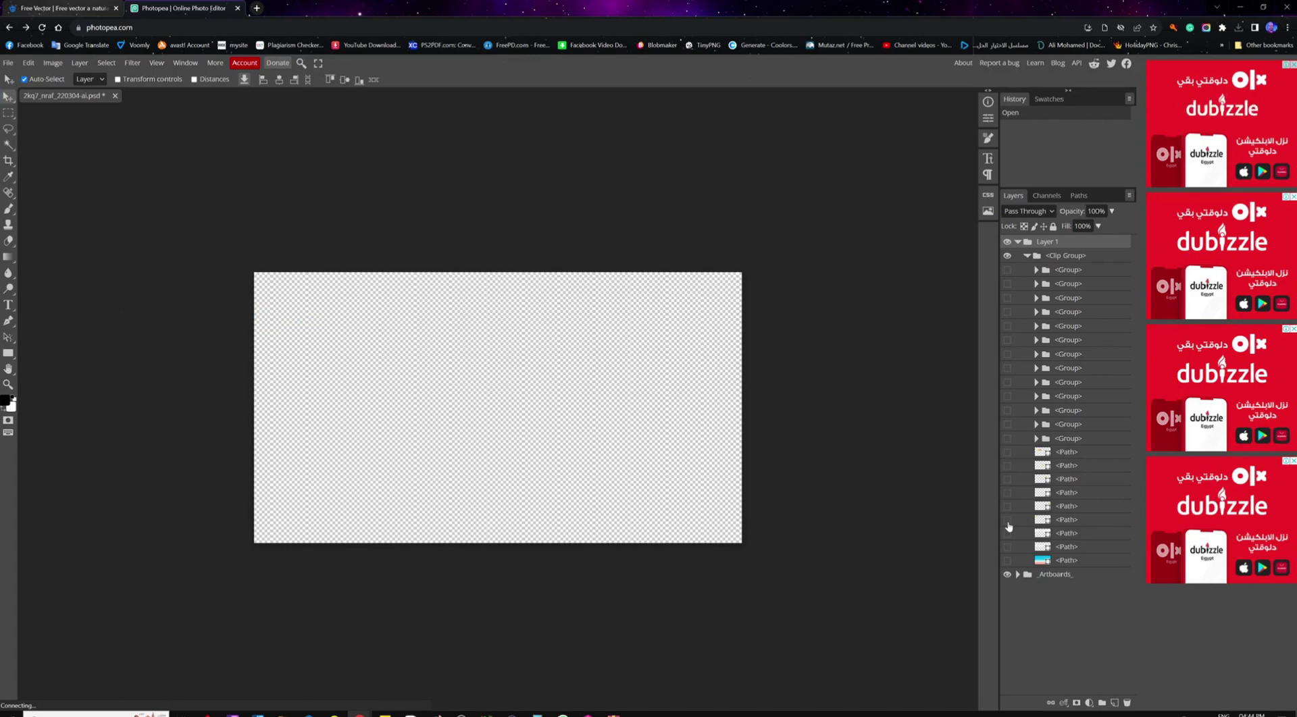
{"action": "left_click", "coordinate": [1007, 439]}
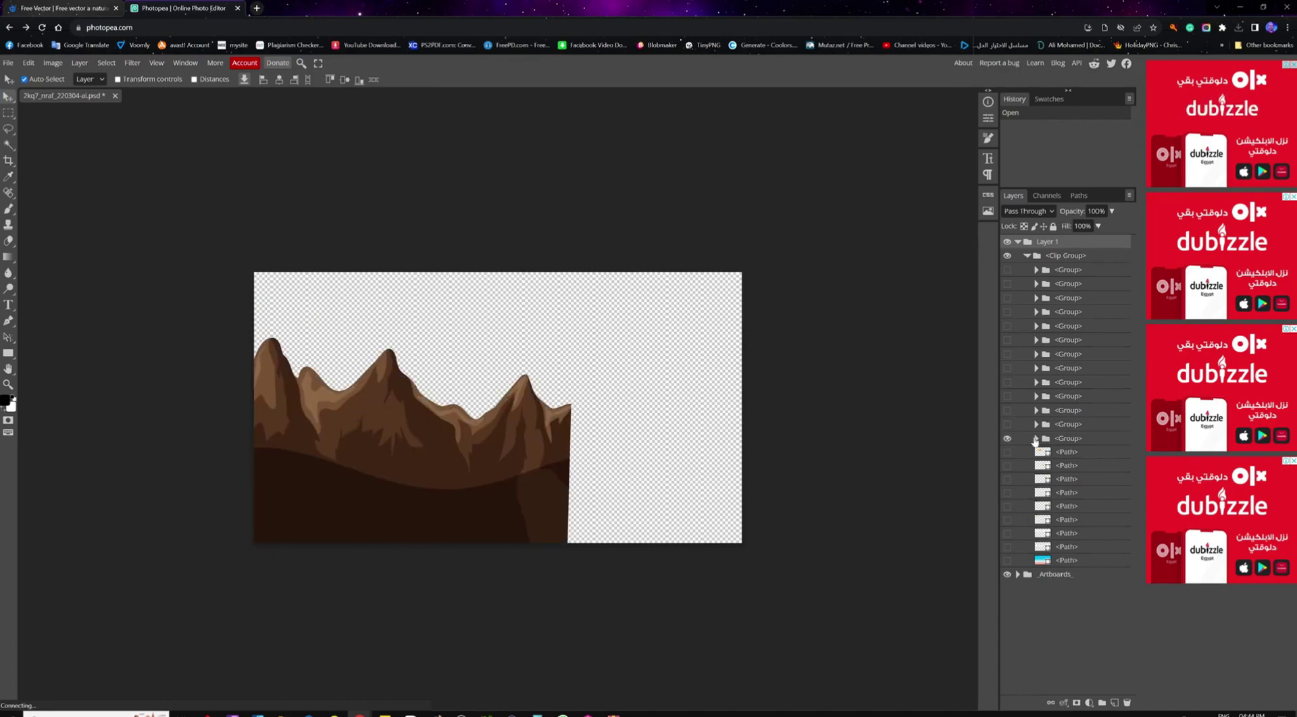
{"action": "left_click", "coordinate": [1007, 424]}
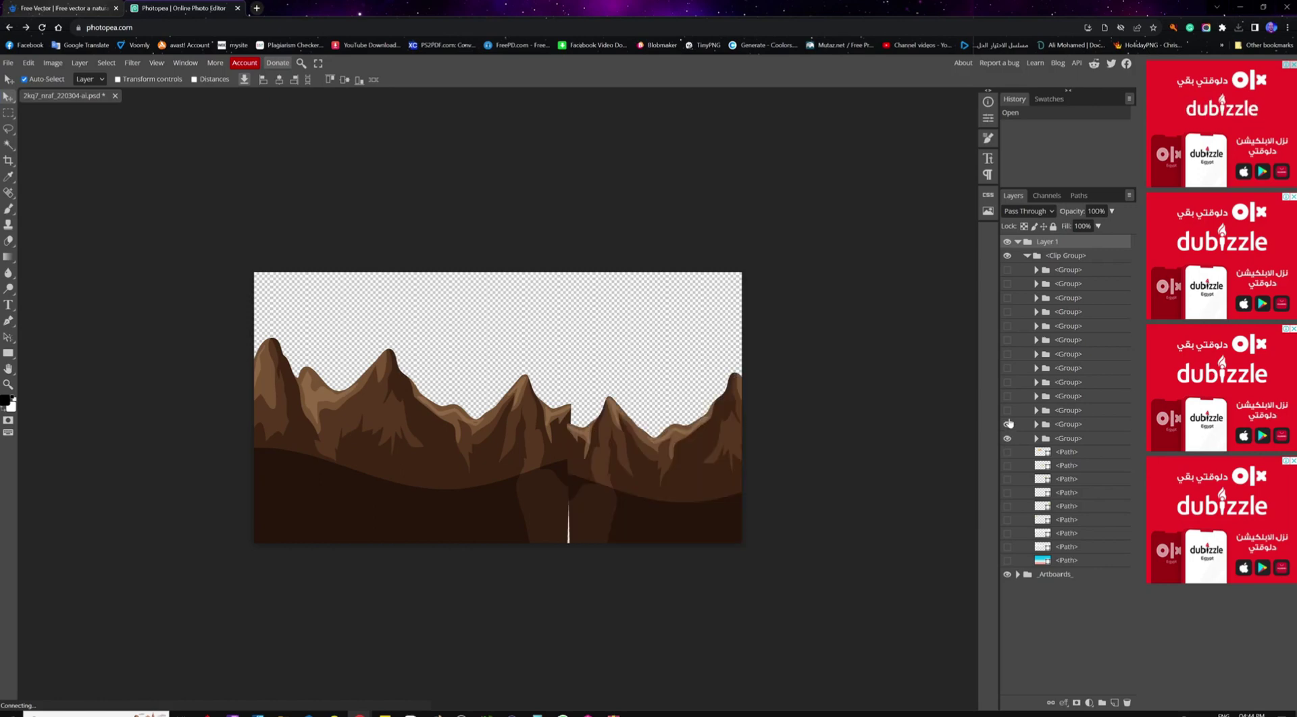
Toggle each of the next seven groups above the mountains on and off to identify what they contain.
{"action": "left_click", "coordinate": [1007, 411]}
{"action": "left_click", "coordinate": [1008, 411]}
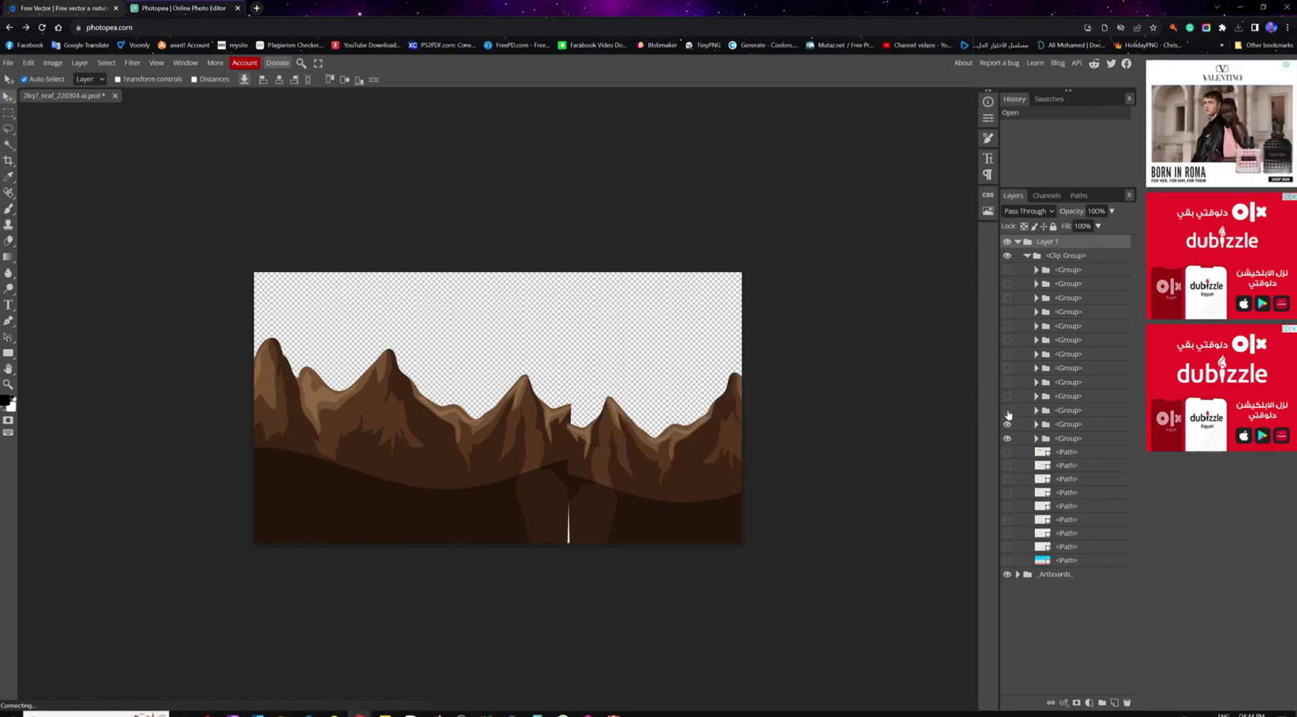
{"action": "left_click", "coordinate": [1007, 397]}
{"action": "left_click", "coordinate": [1007, 396]}
{"action": "left_click", "coordinate": [1007, 382]}
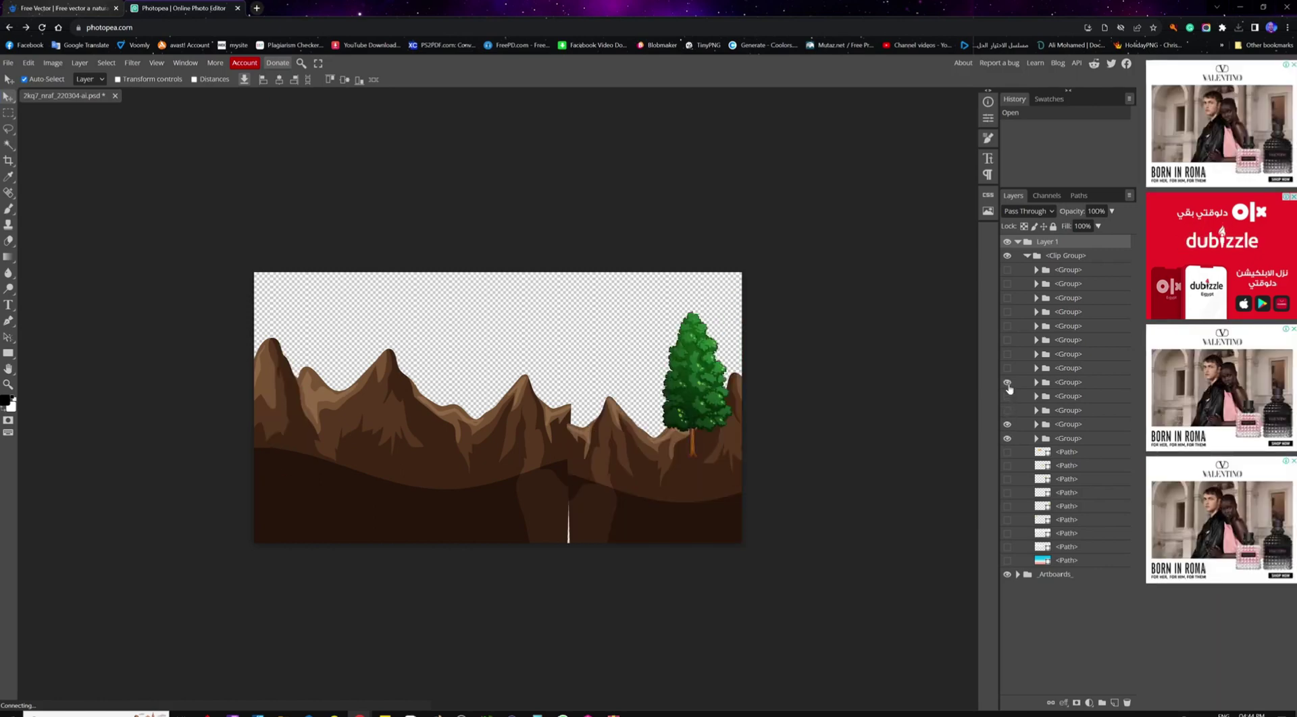
{"action": "left_click", "coordinate": [1007, 382]}
{"action": "left_click", "coordinate": [1008, 368]}
{"action": "left_click", "coordinate": [1008, 368]}
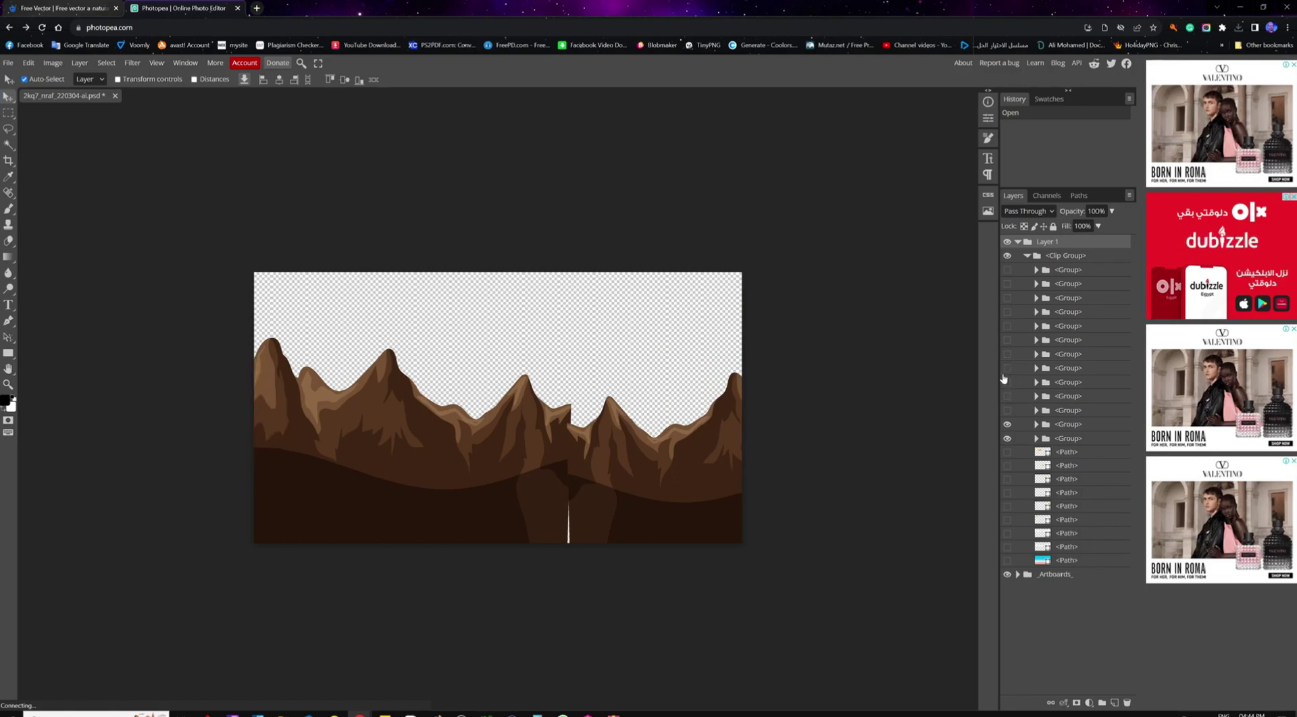
{"action": "left_click", "coordinate": [1007, 354]}
{"action": "left_click", "coordinate": [1007, 353]}
{"action": "left_click", "coordinate": [1007, 340]}
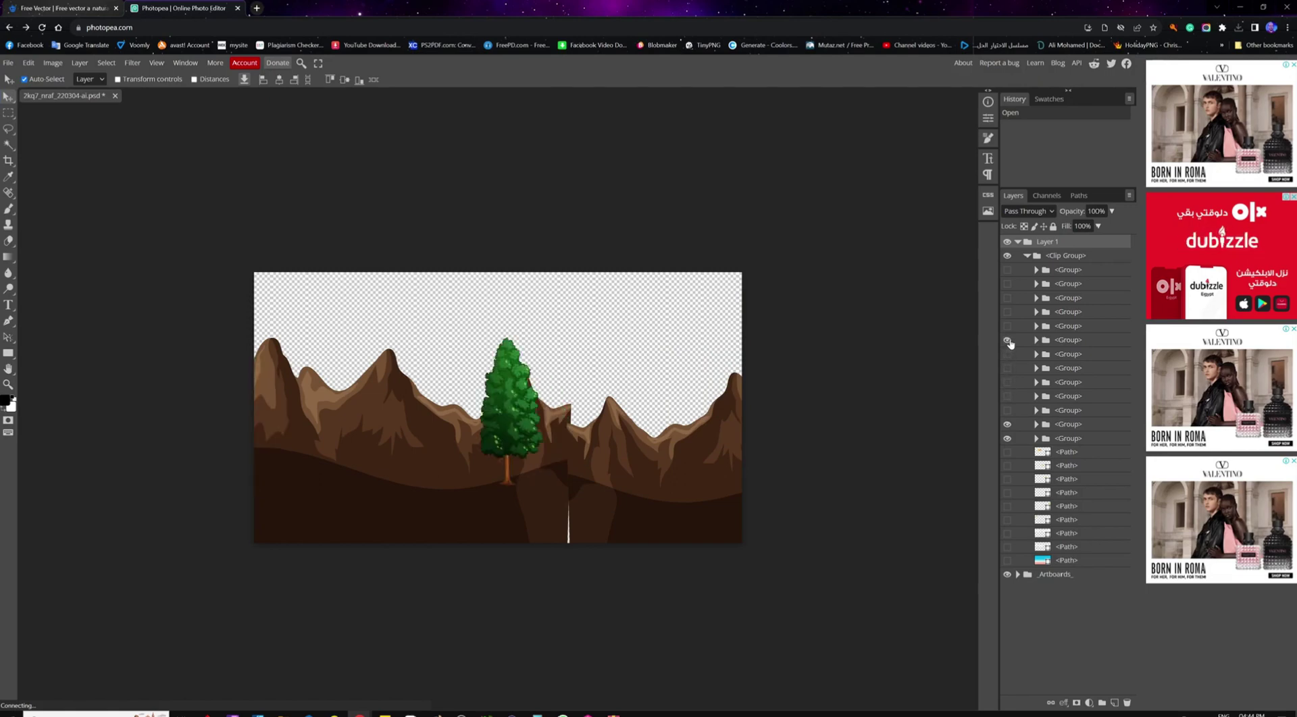
{"action": "left_click", "coordinate": [1007, 340]}
{"action": "left_click", "coordinate": [1007, 326]}
{"action": "left_click", "coordinate": [1007, 327]}
Show the reddish ground and rock pile groups with the mountains, previewing but keeping hidden the cave and topmost groups.
{"action": "left_click", "coordinate": [1007, 312]}
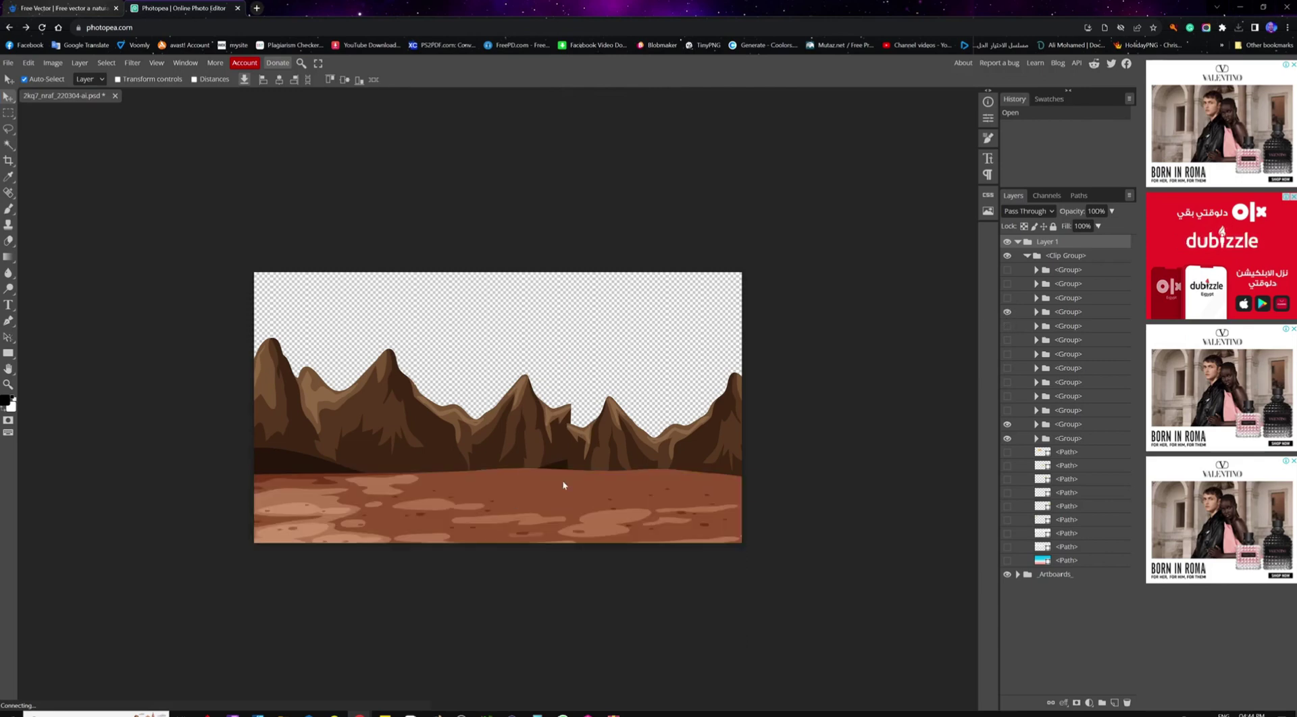
{"action": "left_click", "coordinate": [1007, 298]}
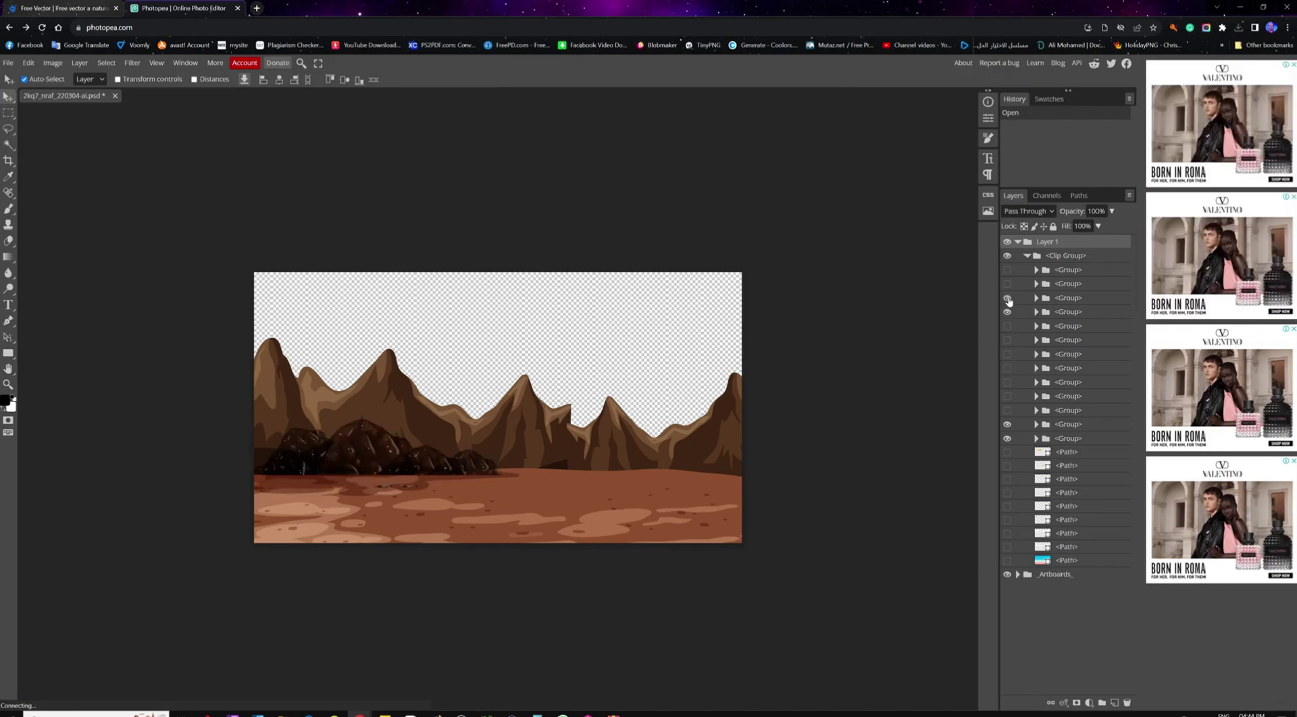
{"action": "left_click", "coordinate": [1007, 284]}
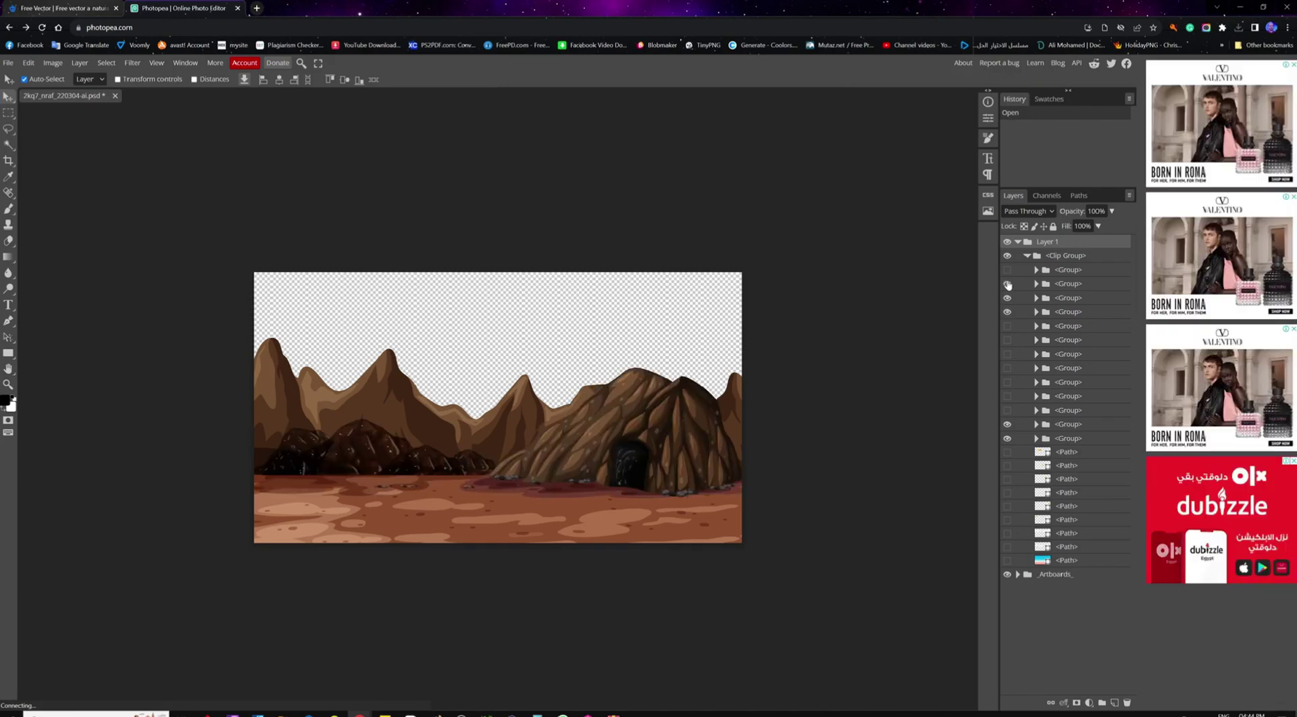
{"action": "left_click", "coordinate": [1007, 285]}
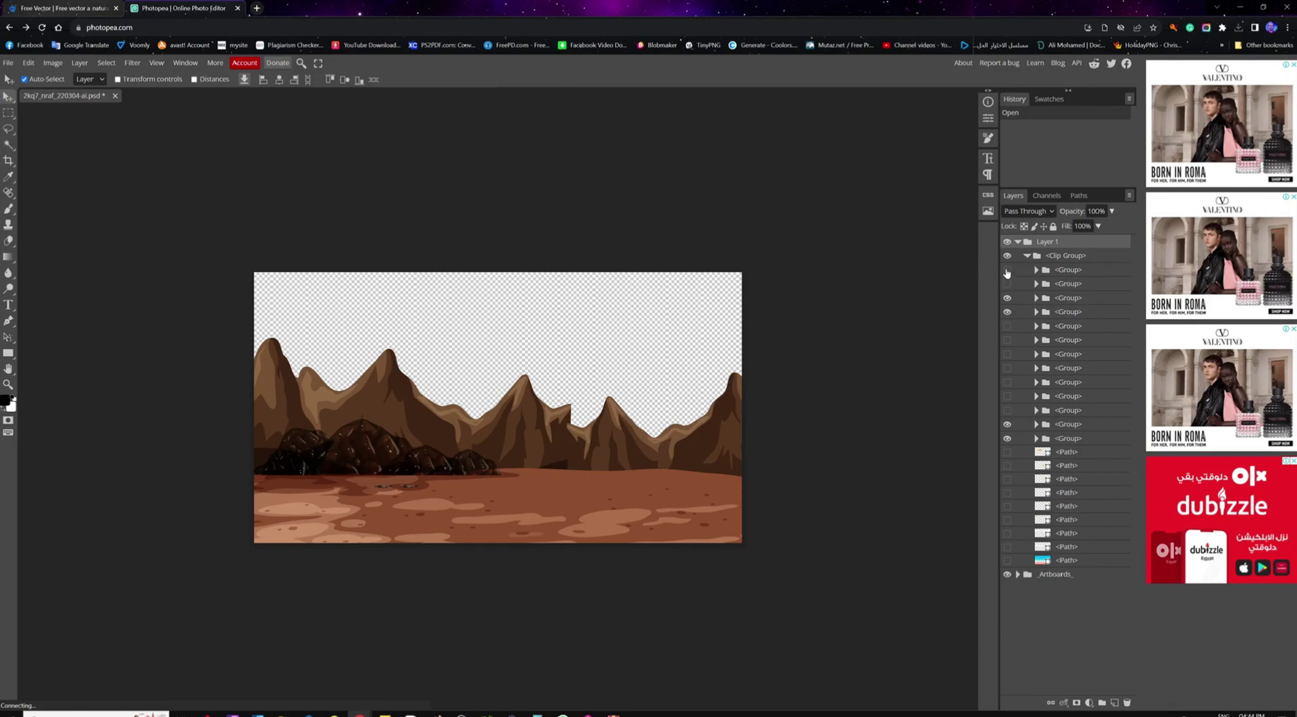
{"action": "left_click", "coordinate": [1006, 273]}
{"action": "left_click", "coordinate": [1006, 273]}
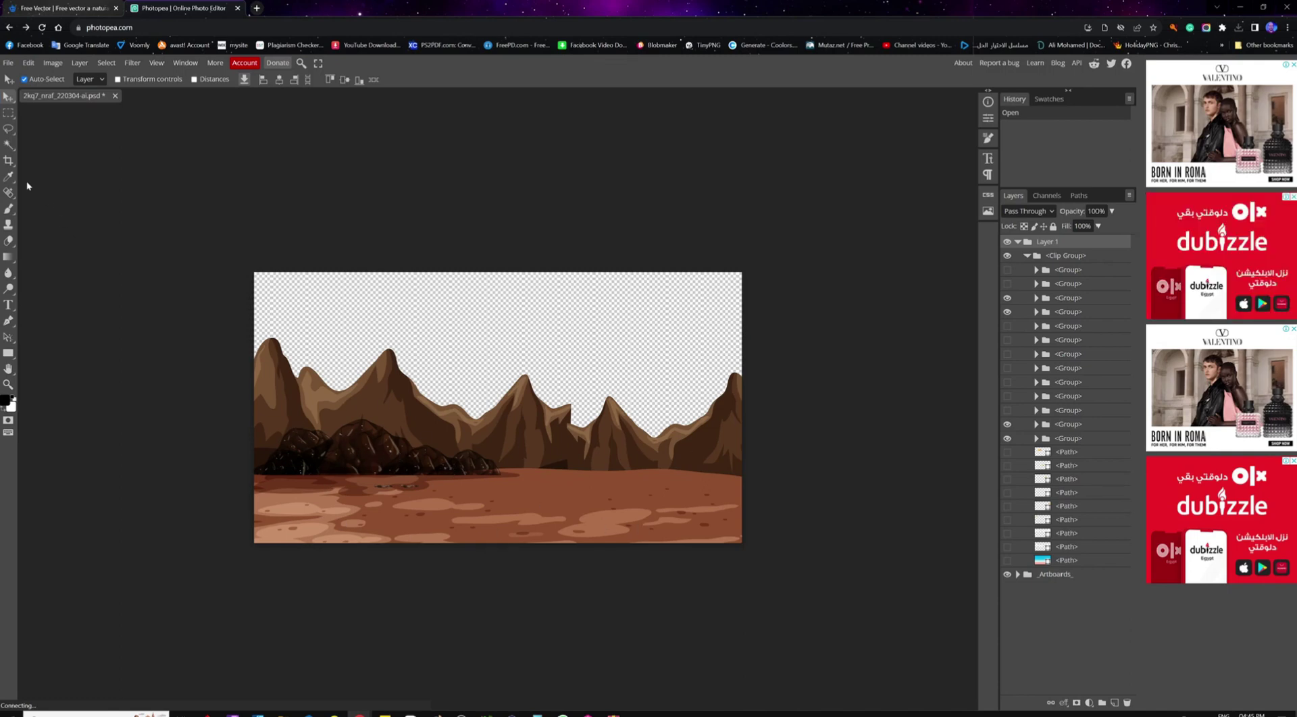
Export the combined mountains, ground and rocks as a PNG named "BG 2" in the Freepik folder.
{"action": "left_click", "coordinate": [8, 64]}
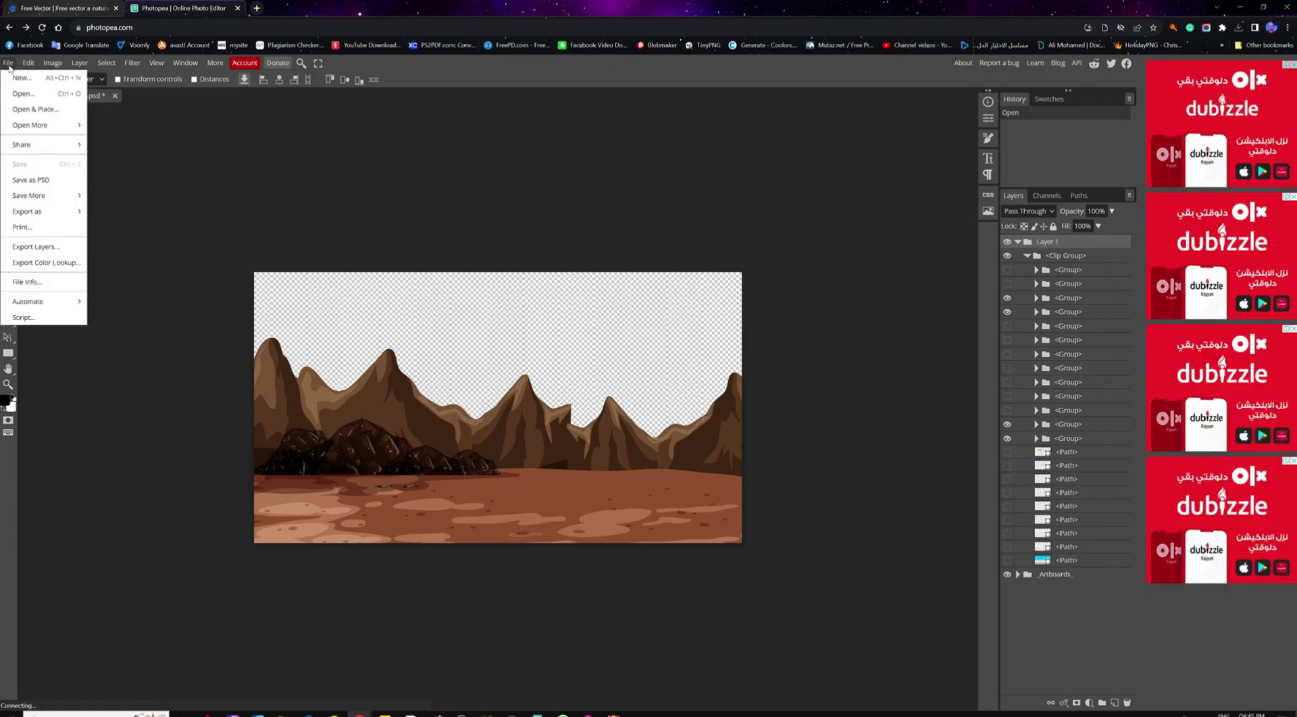
{"action": "mouse_move", "coordinate": [70, 215]}
{"action": "left_click", "coordinate": [116, 212]}
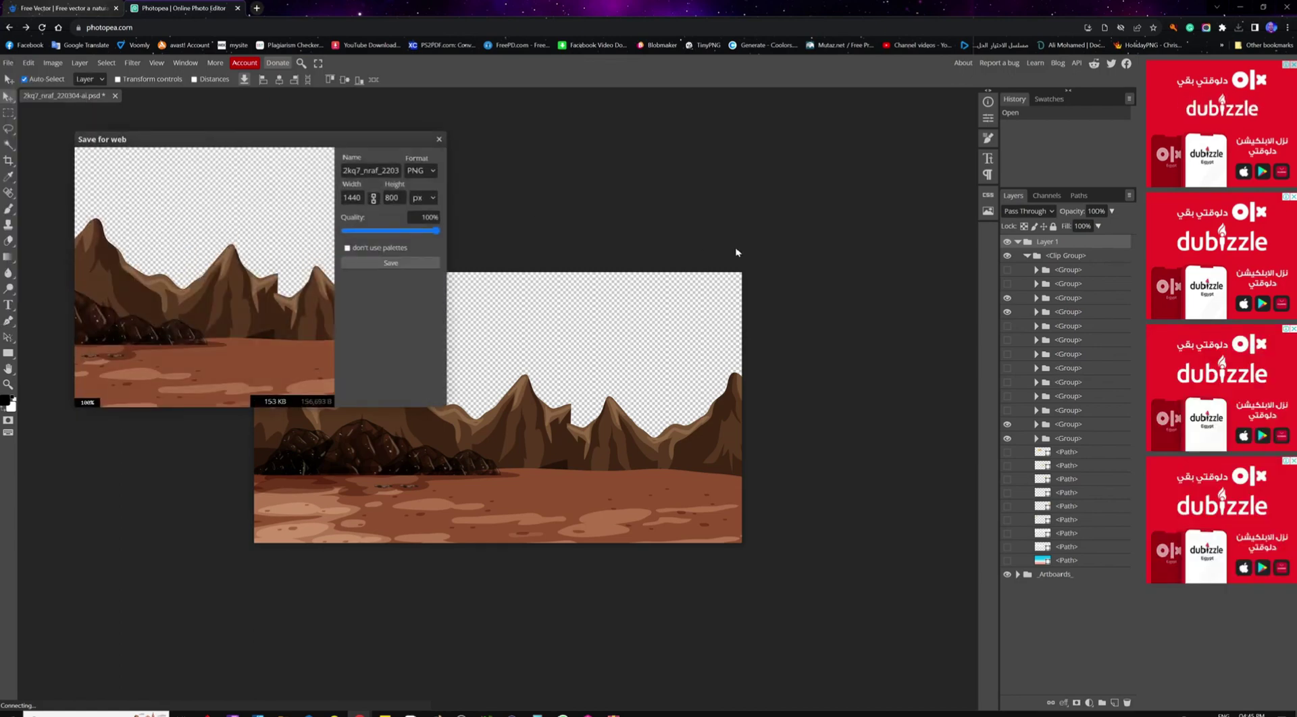
{"action": "left_click_drag", "start_coordinate": [320, 143], "coordinate": [466, 148]}
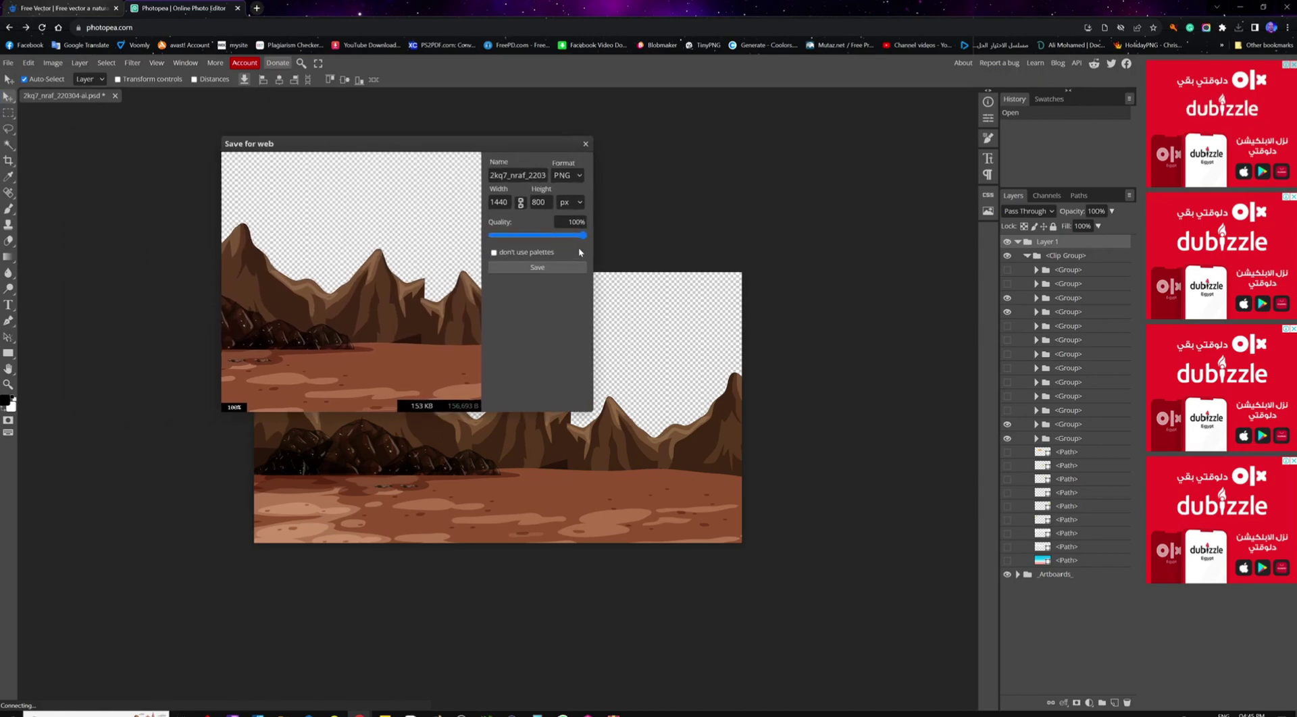
{"action": "left_click", "coordinate": [553, 264]}
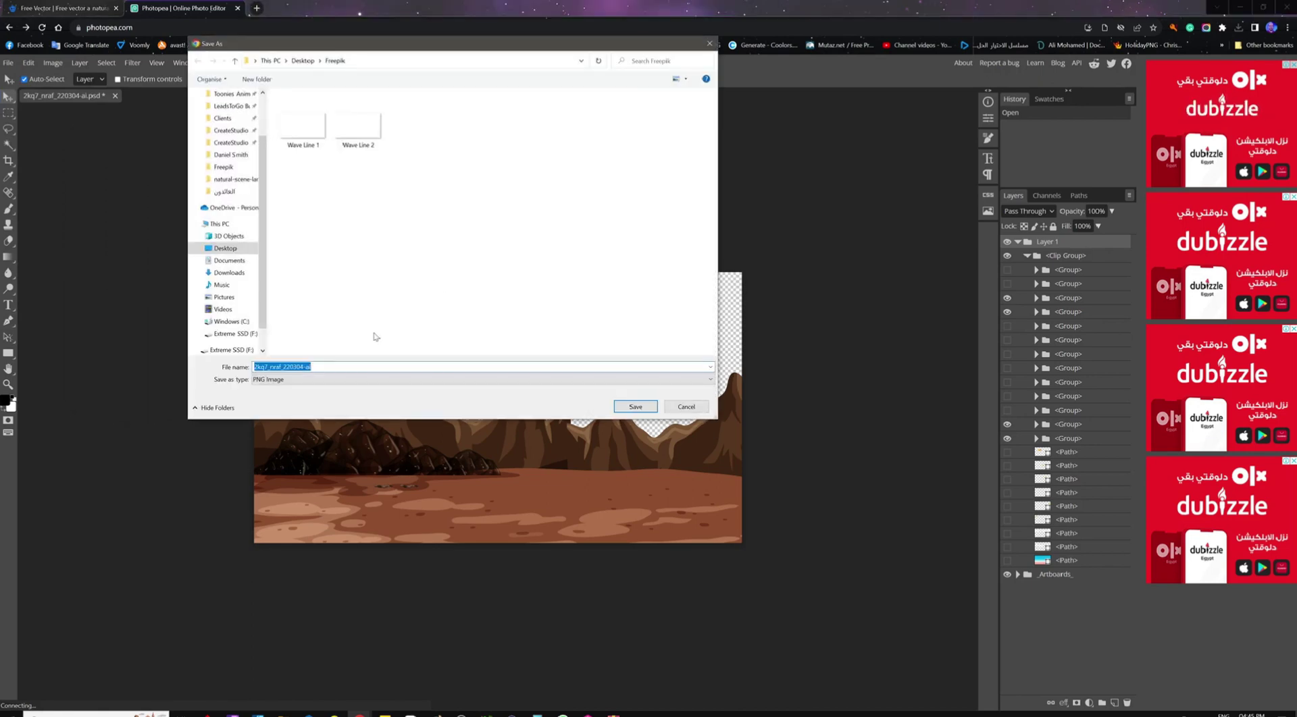
{"action": "type", "text": "BG"}
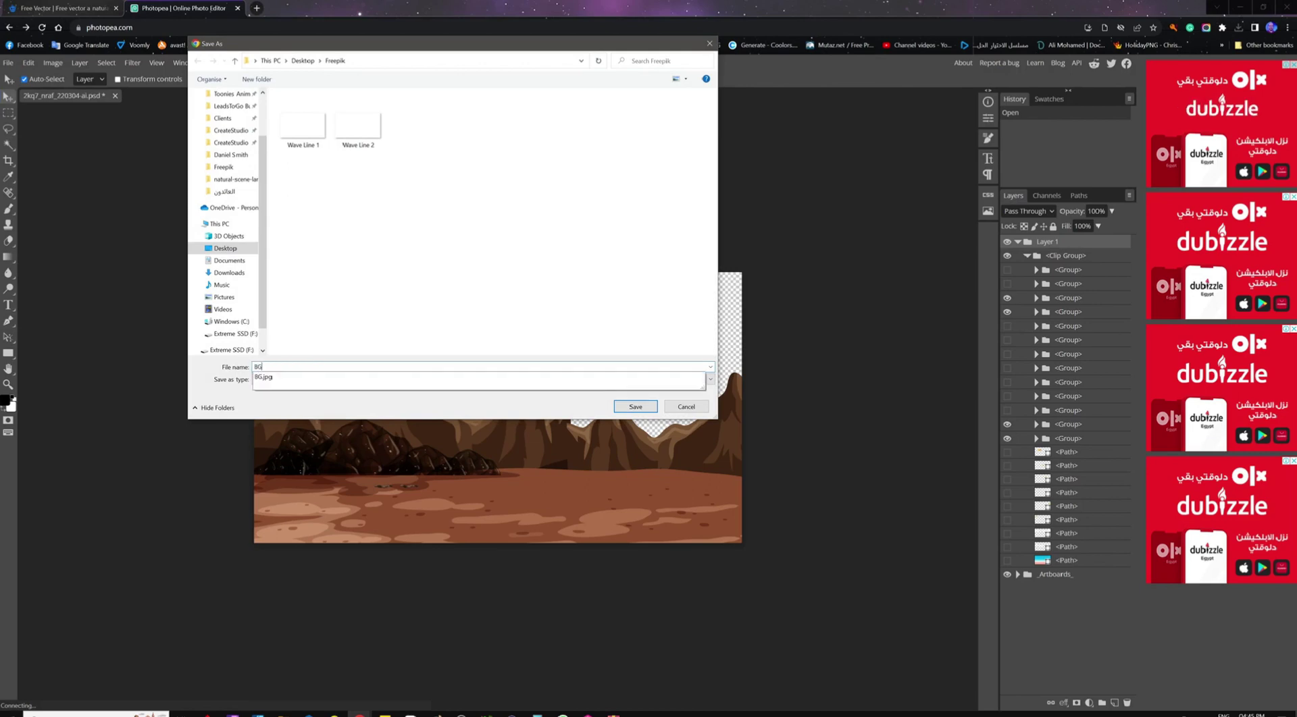
{"action": "type", "text": " 2"}
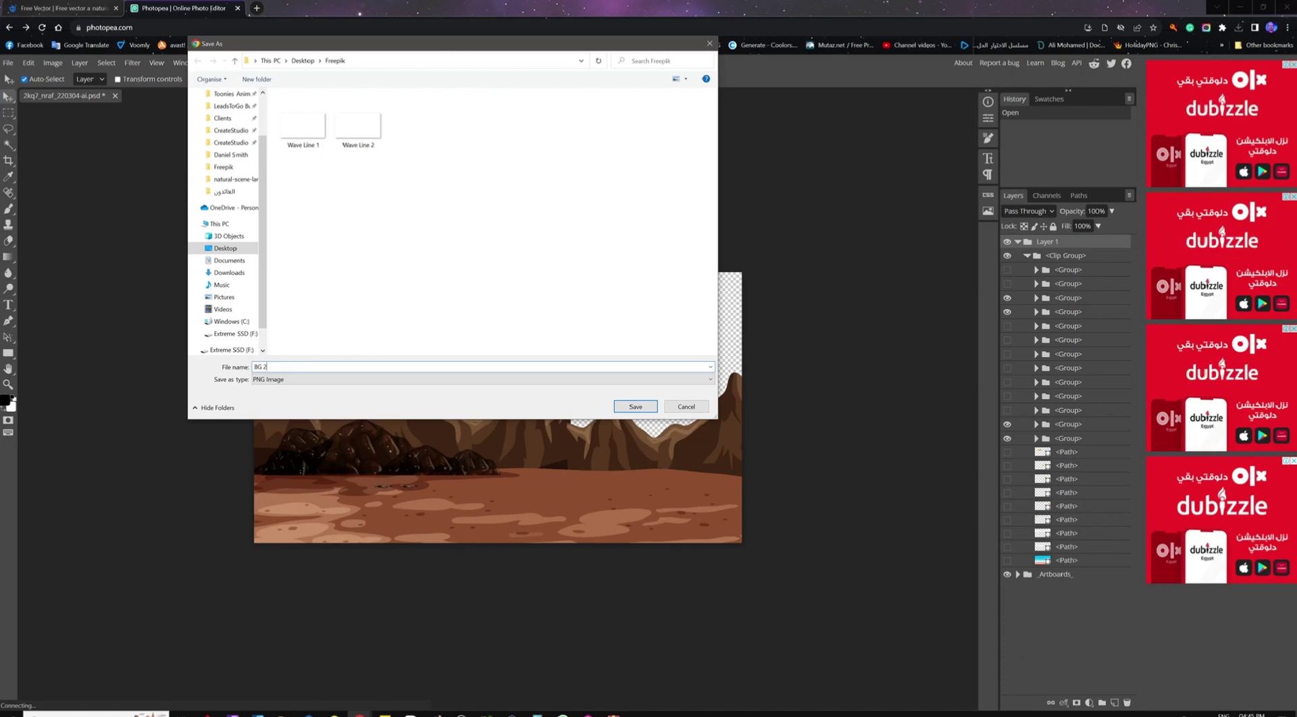
{"action": "key", "text": "Return"}
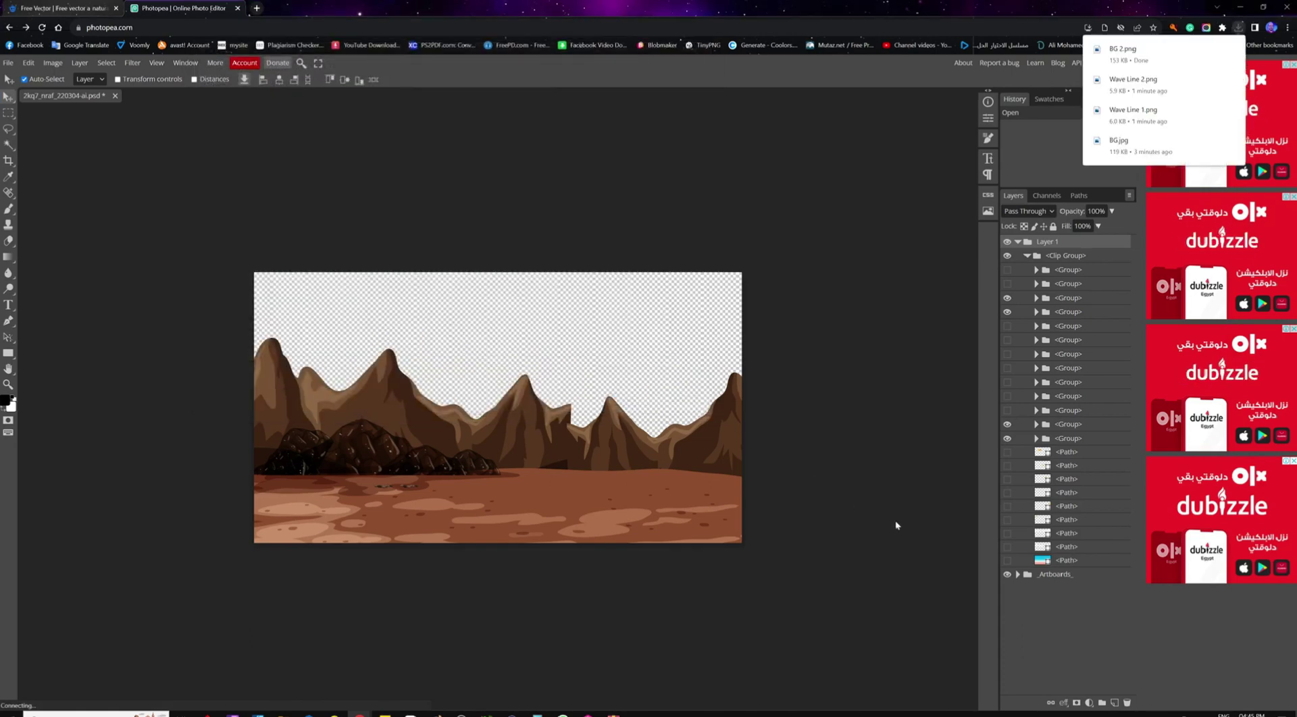
Hide the two mountain groups, the reddish ground group and the rock pile group.
{"action": "left_click", "coordinate": [1007, 439]}
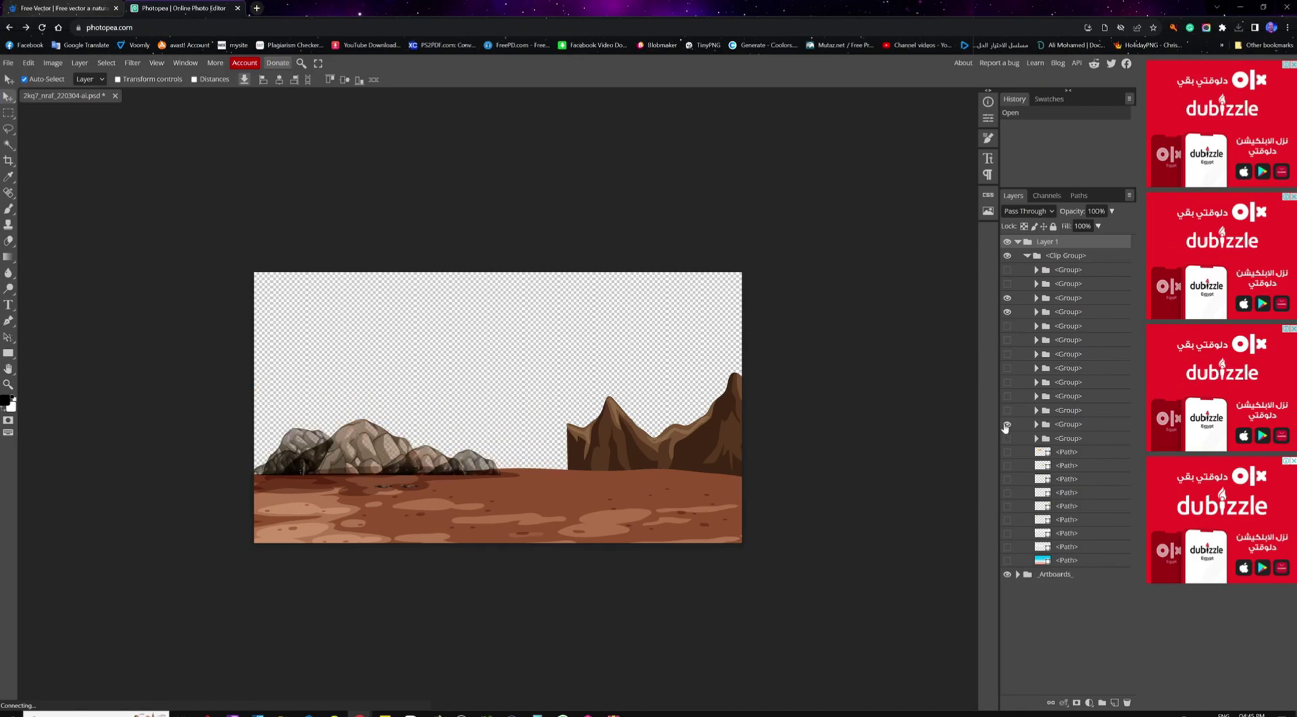
{"action": "left_click", "coordinate": [1007, 425]}
{"action": "left_click", "coordinate": [1007, 312]}
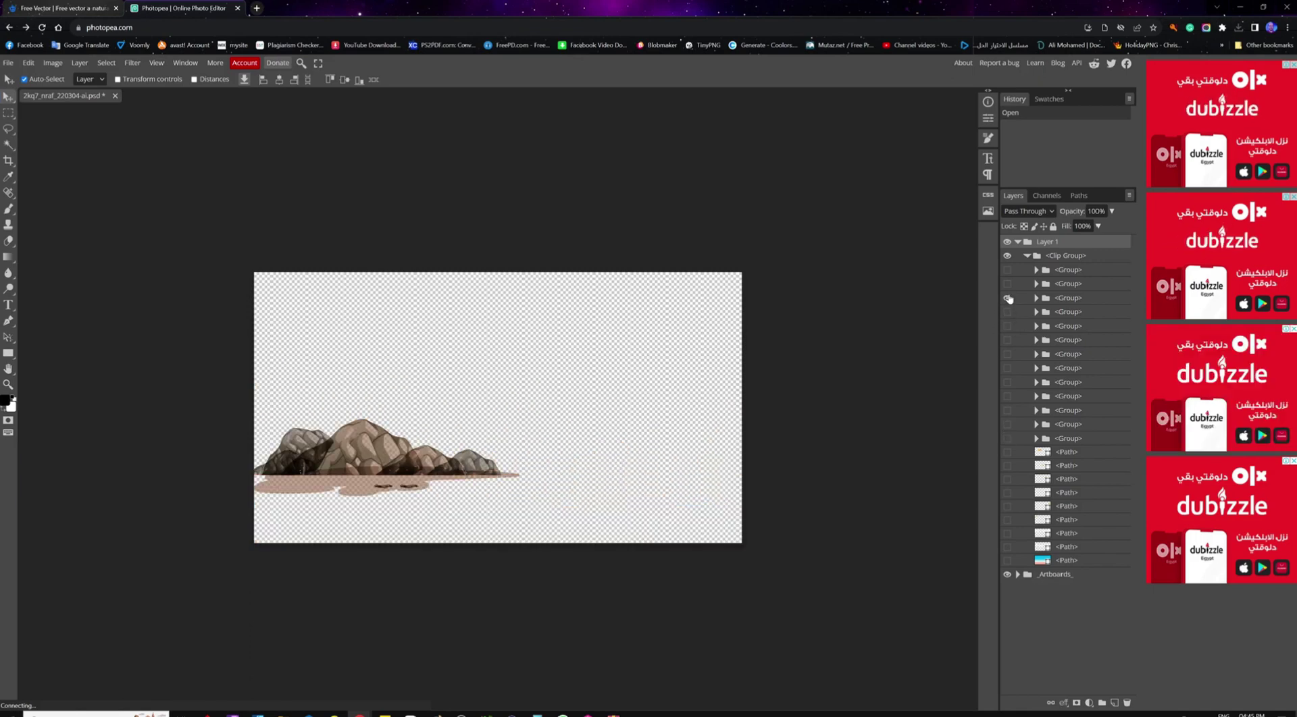
{"action": "left_click", "coordinate": [1007, 298]}
{"action": "left_click", "coordinate": [1007, 425]}
{"action": "left_click", "coordinate": [1008, 425]}
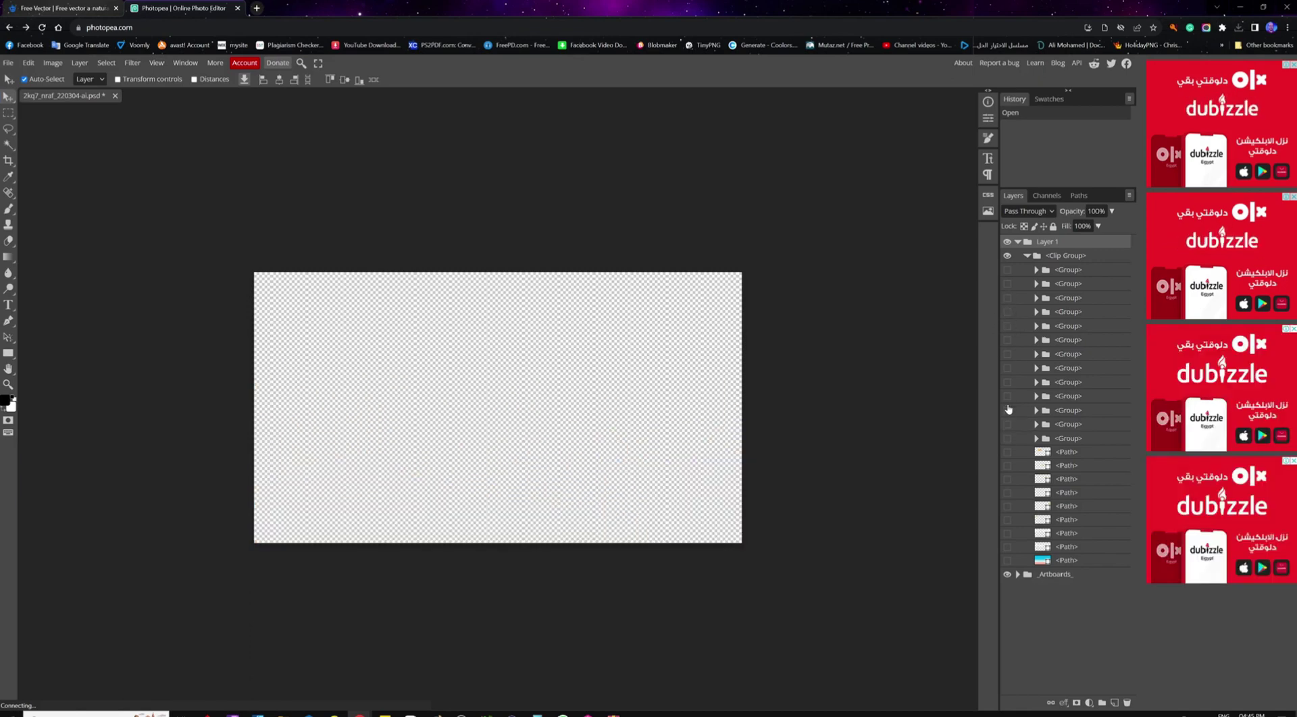
Preview the groups above the mountains one at a time and leave only the cave group visible.
{"action": "left_click", "coordinate": [1007, 397]}
{"action": "left_click", "coordinate": [1007, 397]}
{"action": "left_click", "coordinate": [1007, 382]}
{"action": "left_click", "coordinate": [1007, 383]}
{"action": "left_click", "coordinate": [1007, 368]}
{"action": "left_click", "coordinate": [1007, 369]}
{"action": "left_click", "coordinate": [1008, 354]}
{"action": "left_click", "coordinate": [1007, 354]}
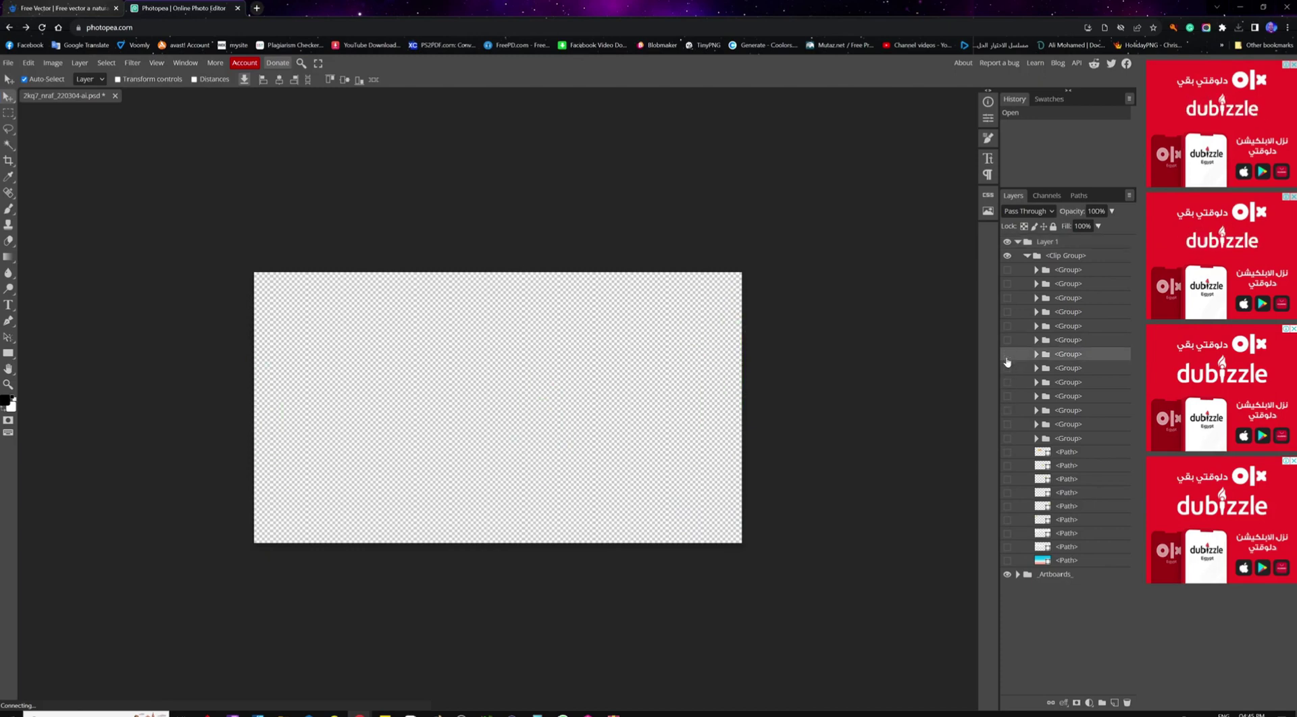
{"action": "left_click", "coordinate": [1007, 340]}
{"action": "left_click", "coordinate": [1007, 340]}
{"action": "left_click", "coordinate": [1008, 326]}
{"action": "left_click", "coordinate": [1007, 327]}
{"action": "left_click", "coordinate": [1007, 313]}
{"action": "left_click", "coordinate": [1007, 312]}
{"action": "left_click", "coordinate": [1007, 298]}
{"action": "left_click", "coordinate": [1007, 298]}
{"action": "left_click", "coordinate": [1007, 284]}
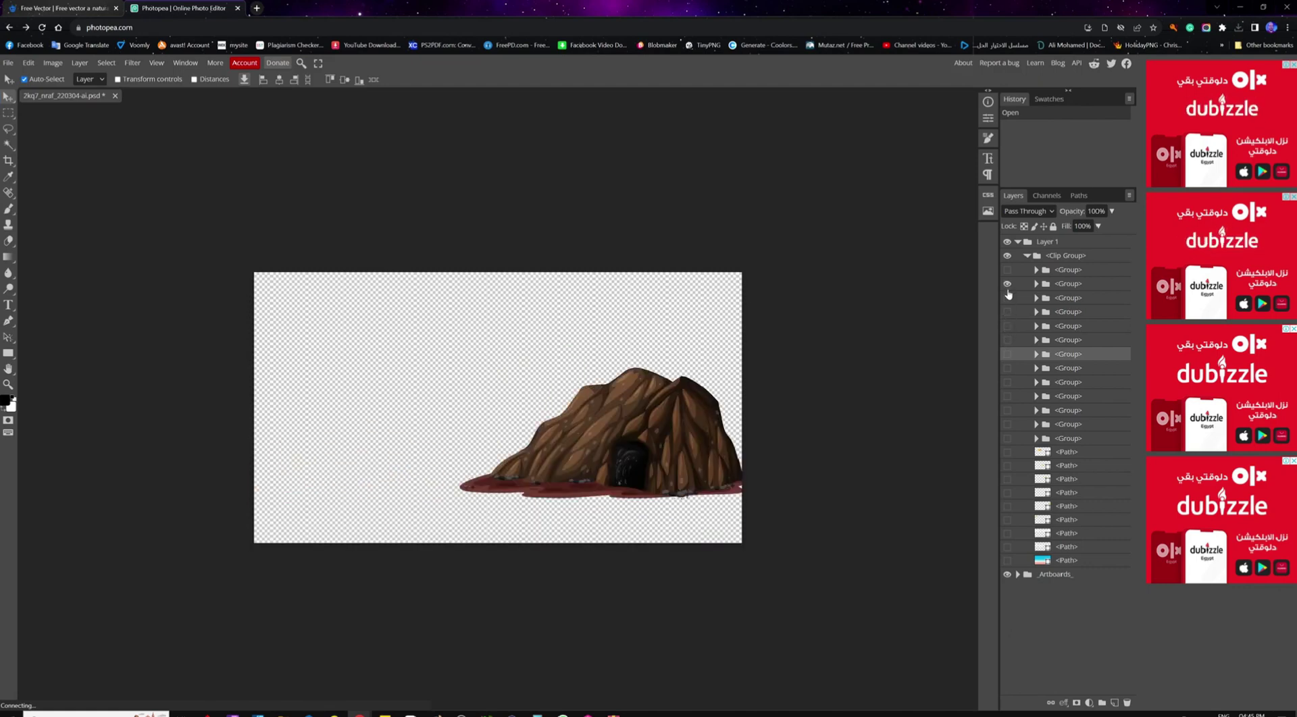
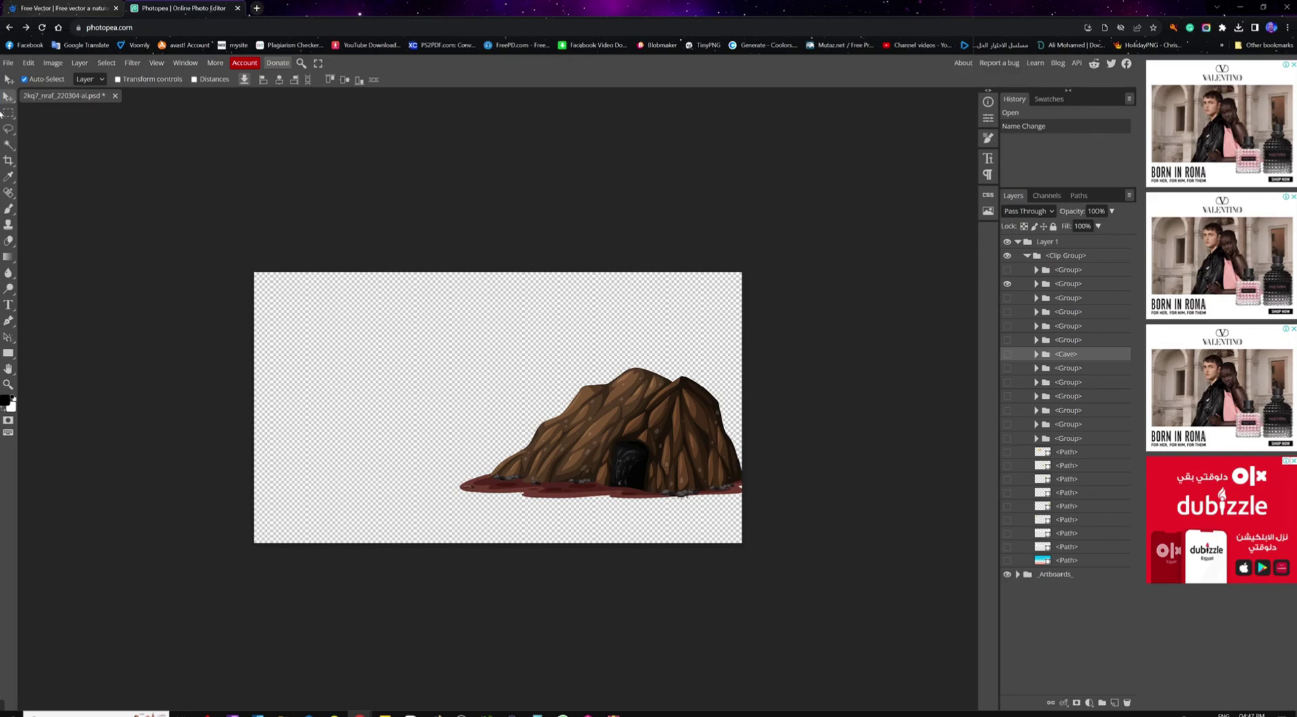
Export the visible cave as a PNG named "Cave" in the Freepik folder.
{"action": "left_click", "coordinate": [10, 65]}
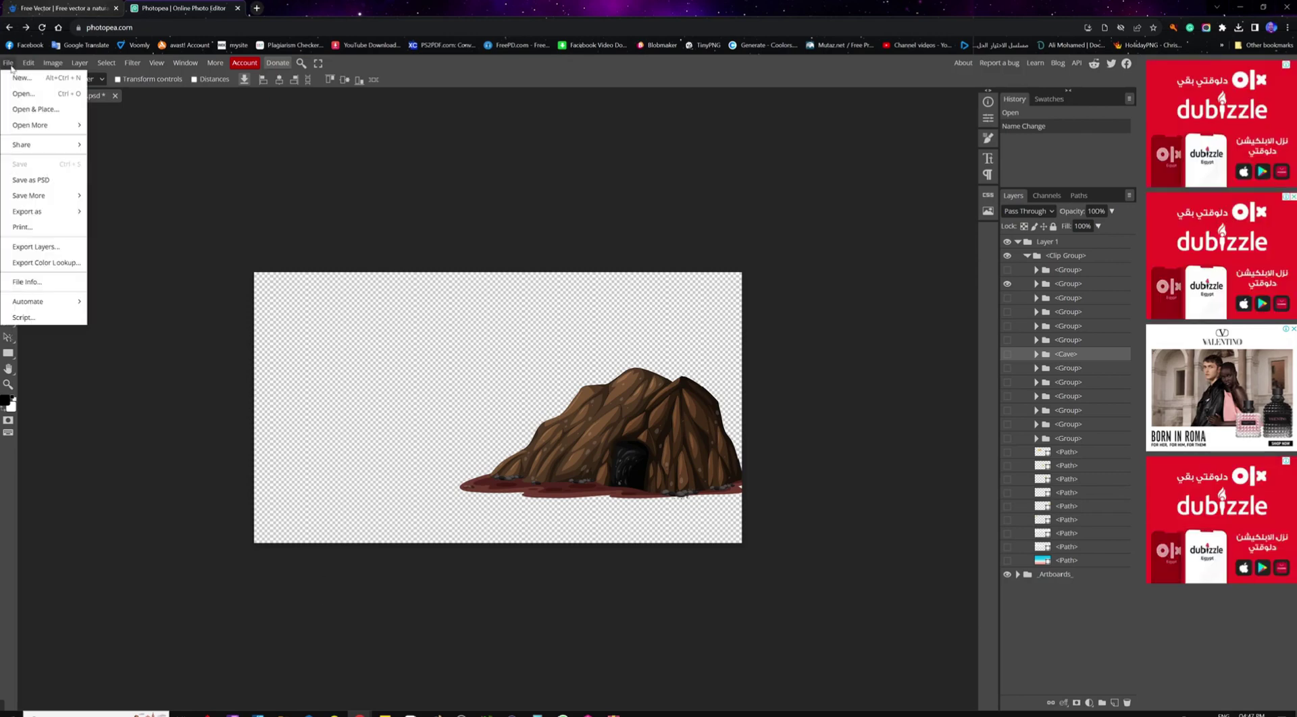
{"action": "mouse_move", "coordinate": [46, 212]}
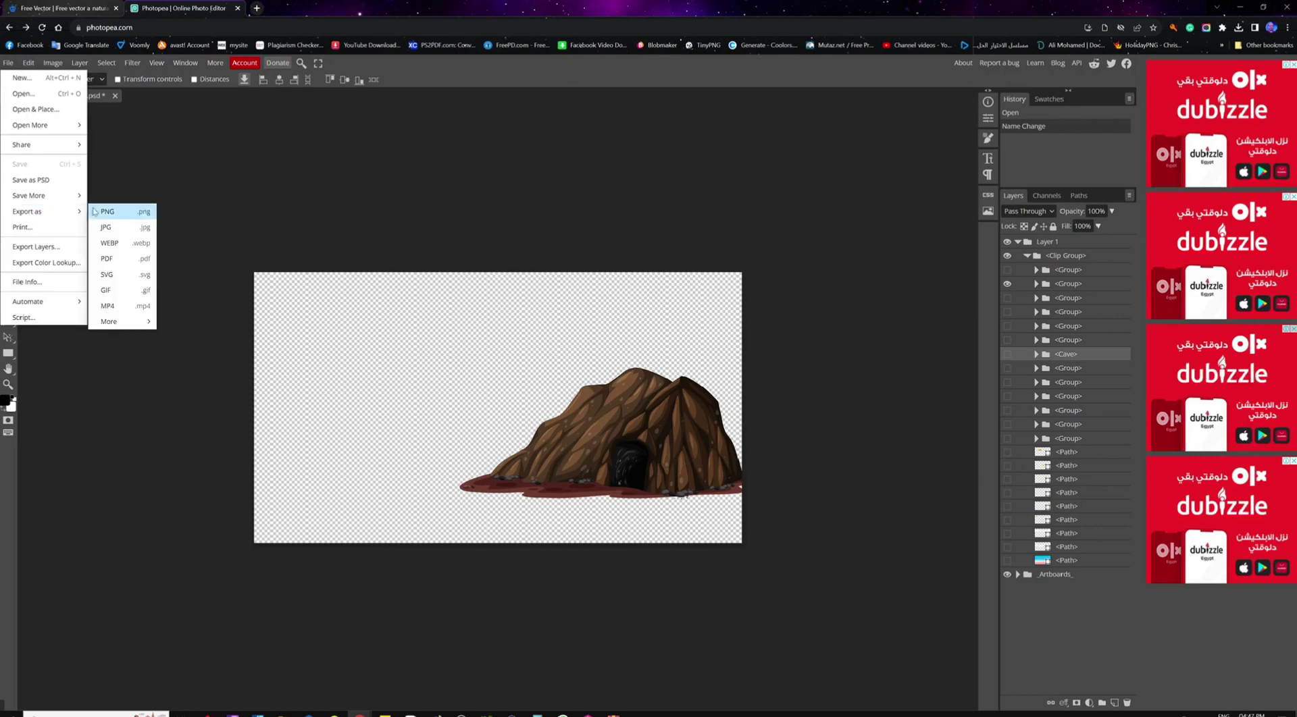
{"action": "left_click", "coordinate": [142, 212]}
{"action": "left_click", "coordinate": [416, 265]}
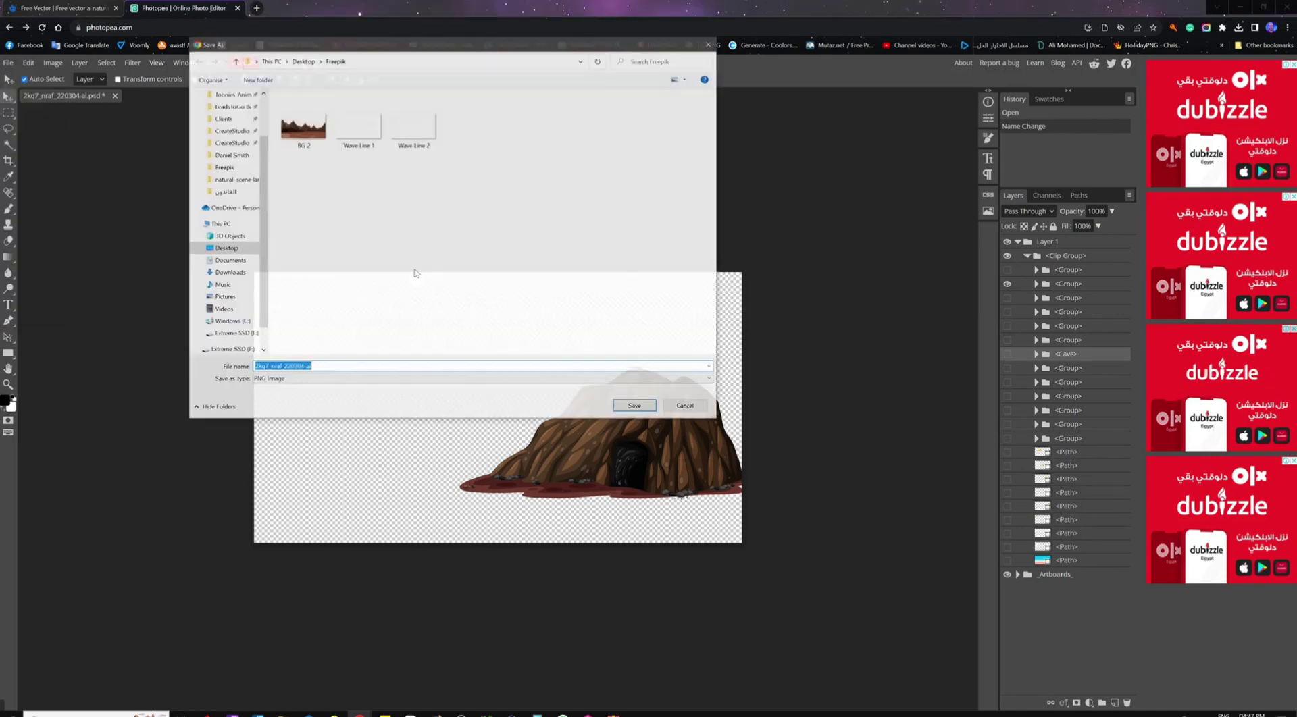
{"action": "type", "text": "Cave"}
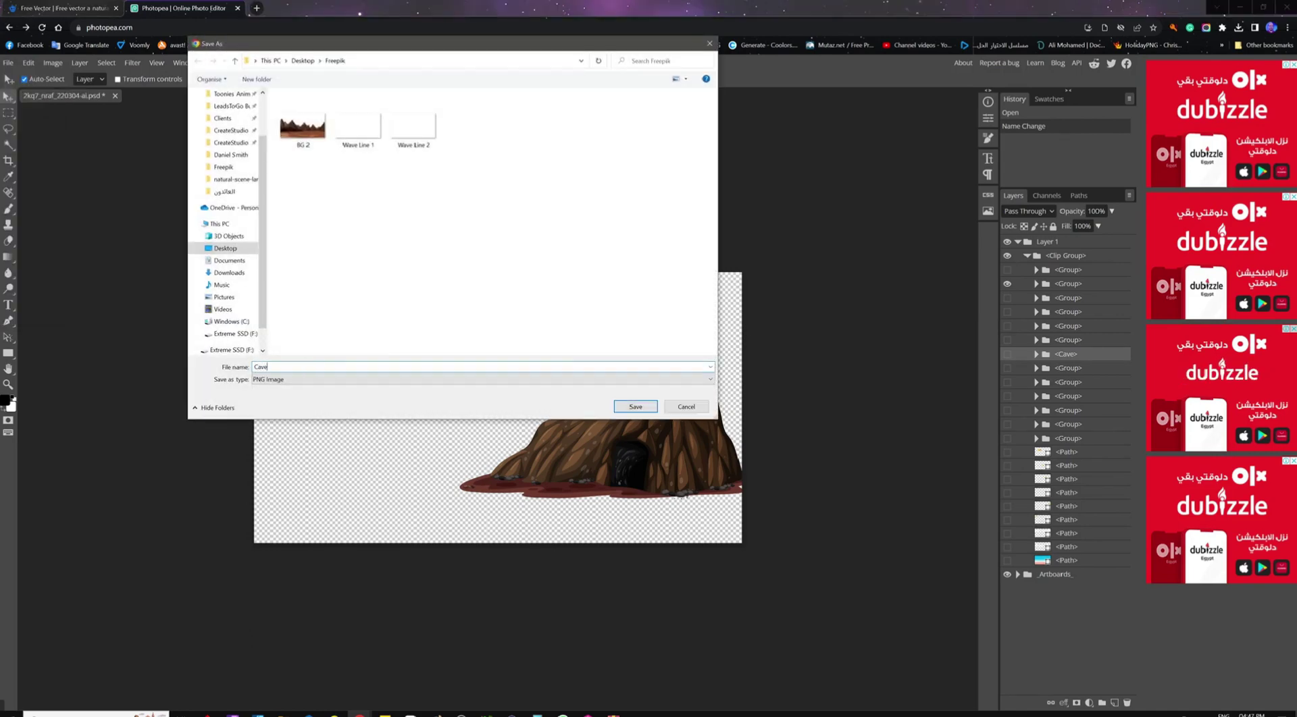
{"action": "key", "text": "Return"}
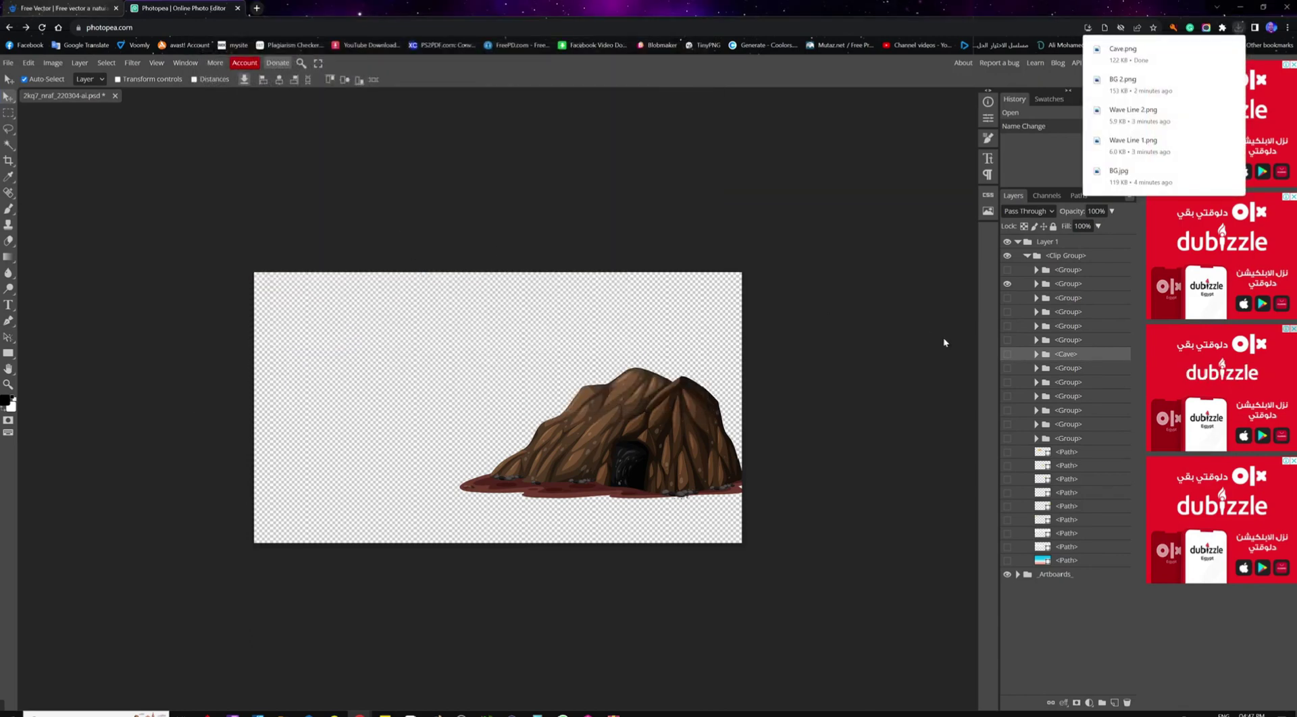
Show only the topmost foliage group instead of the cave and export it as a PNG named "Front Tree" in the Freepik folder.
{"action": "left_click", "coordinate": [1007, 284]}
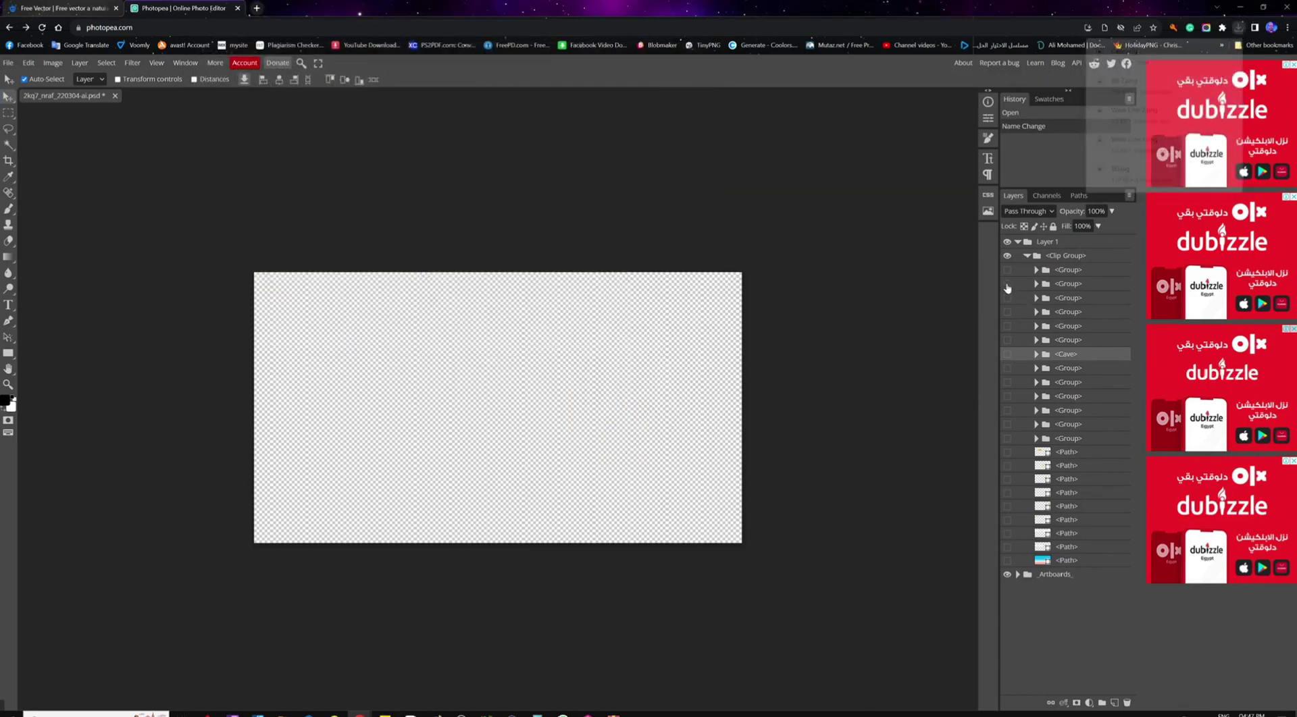
{"action": "left_click", "coordinate": [1007, 270]}
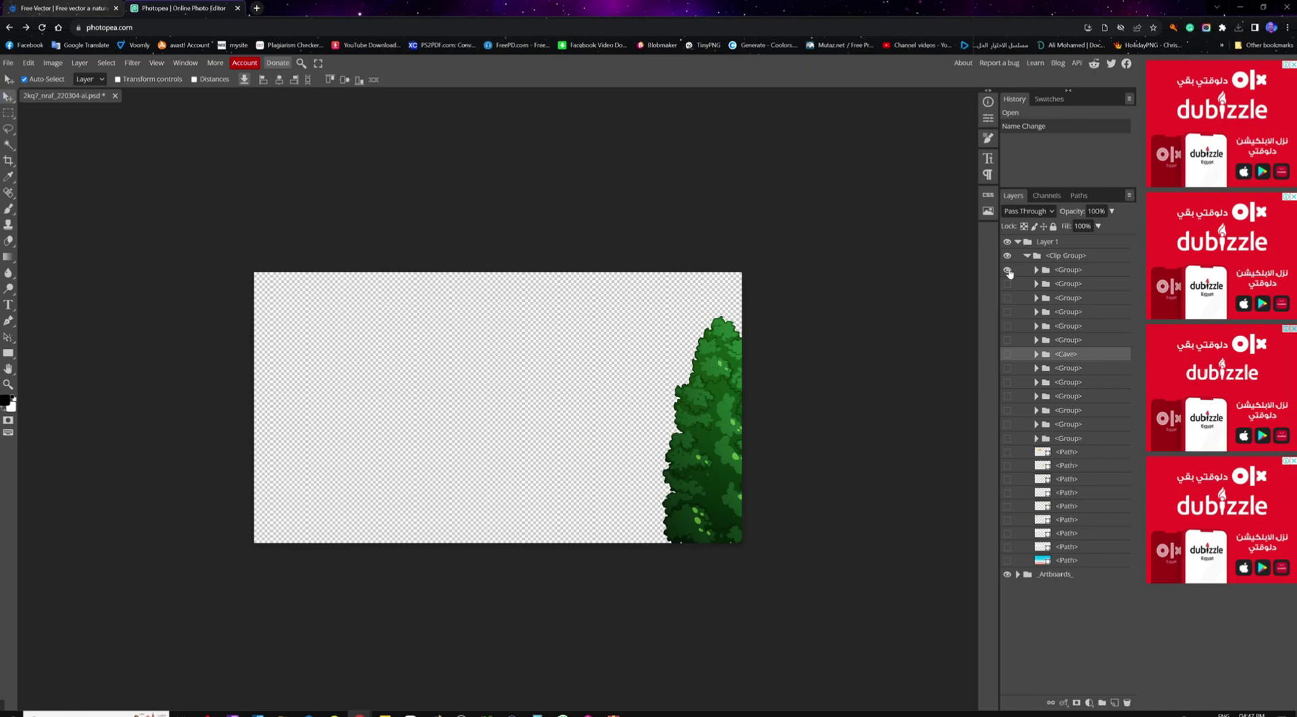
{"action": "left_click", "coordinate": [8, 65]}
{"action": "mouse_move", "coordinate": [75, 200]}
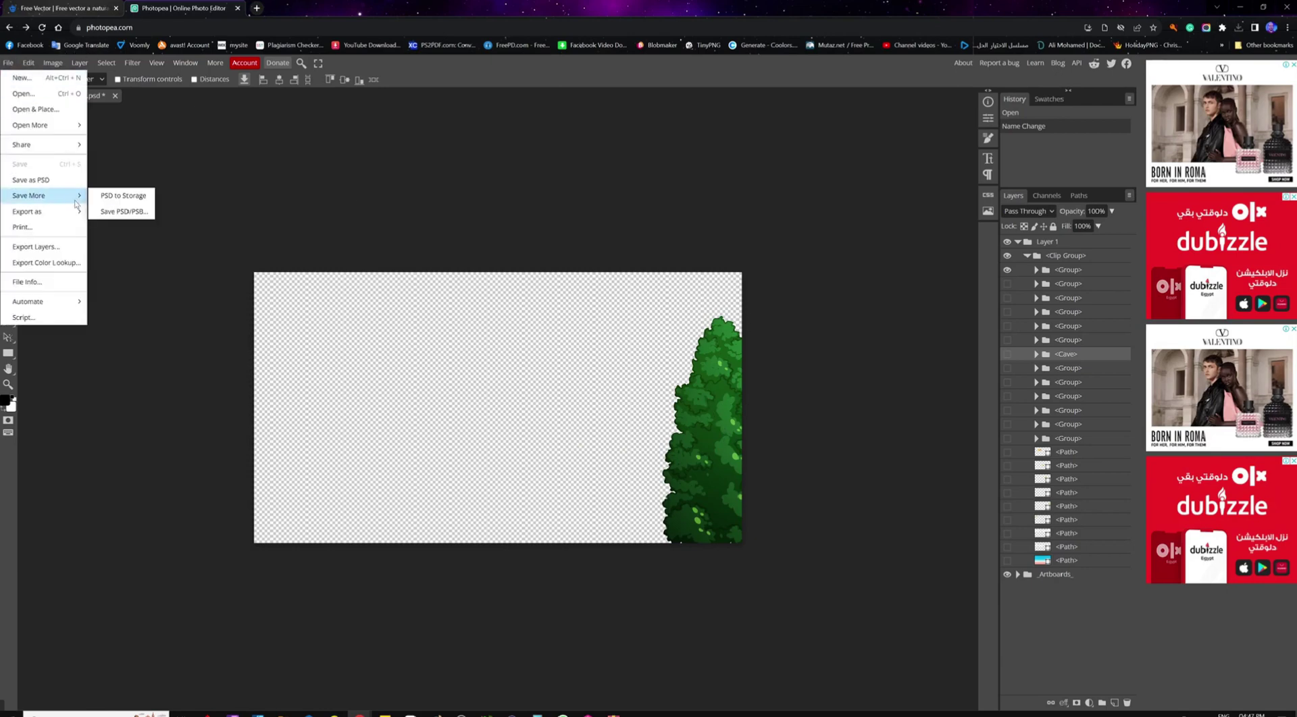
{"action": "left_click", "coordinate": [115, 211]}
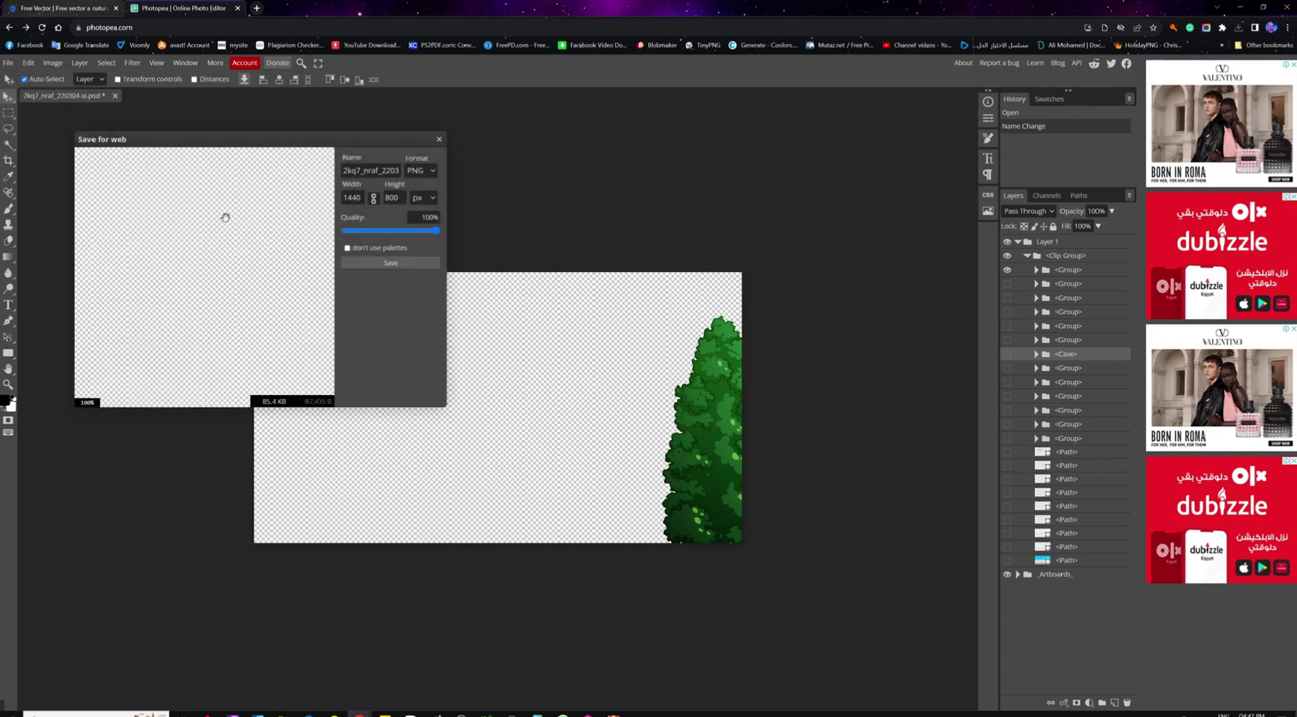
{"action": "left_click", "coordinate": [388, 263]}
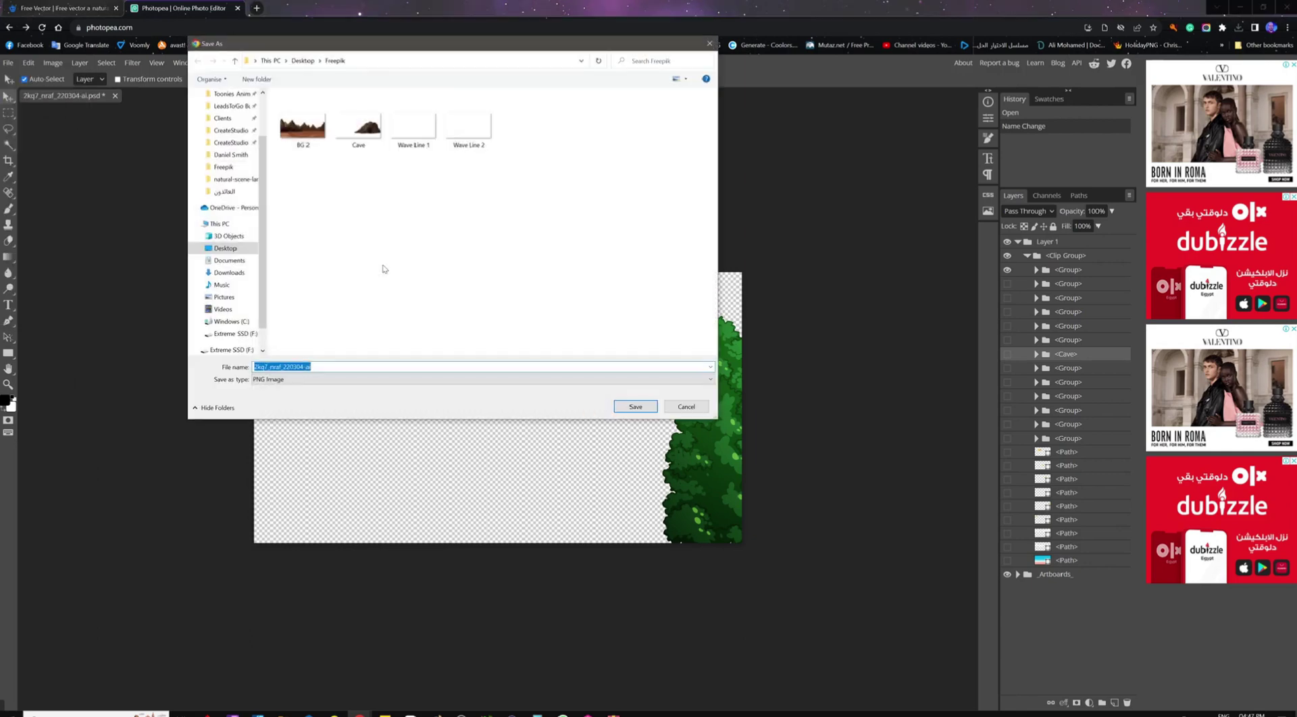
{"action": "type", "text": "Front Tree"}
{"action": "key", "text": "Return"}
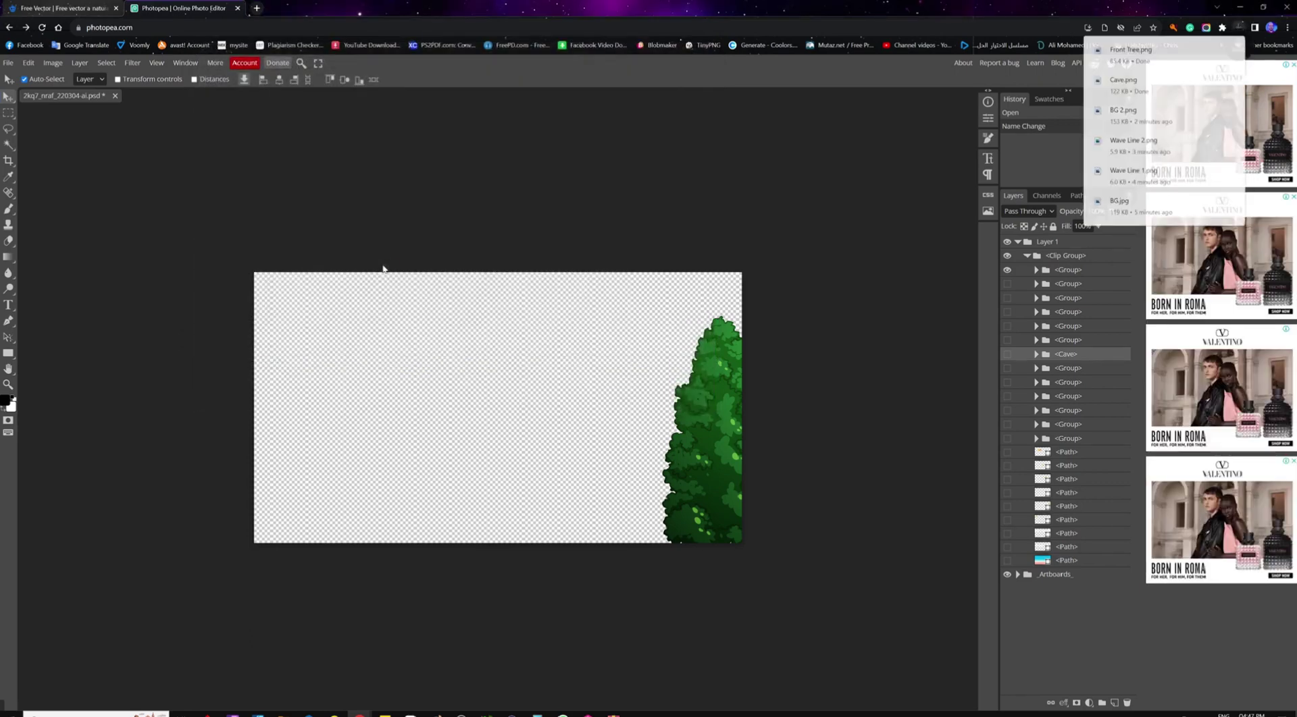
Show only the single tree group above the Cave layer and export it as a PNG named "Tree" in the Freepik folder.
{"action": "left_click", "coordinate": [1007, 271]}
{"action": "left_click", "coordinate": [1007, 341]}
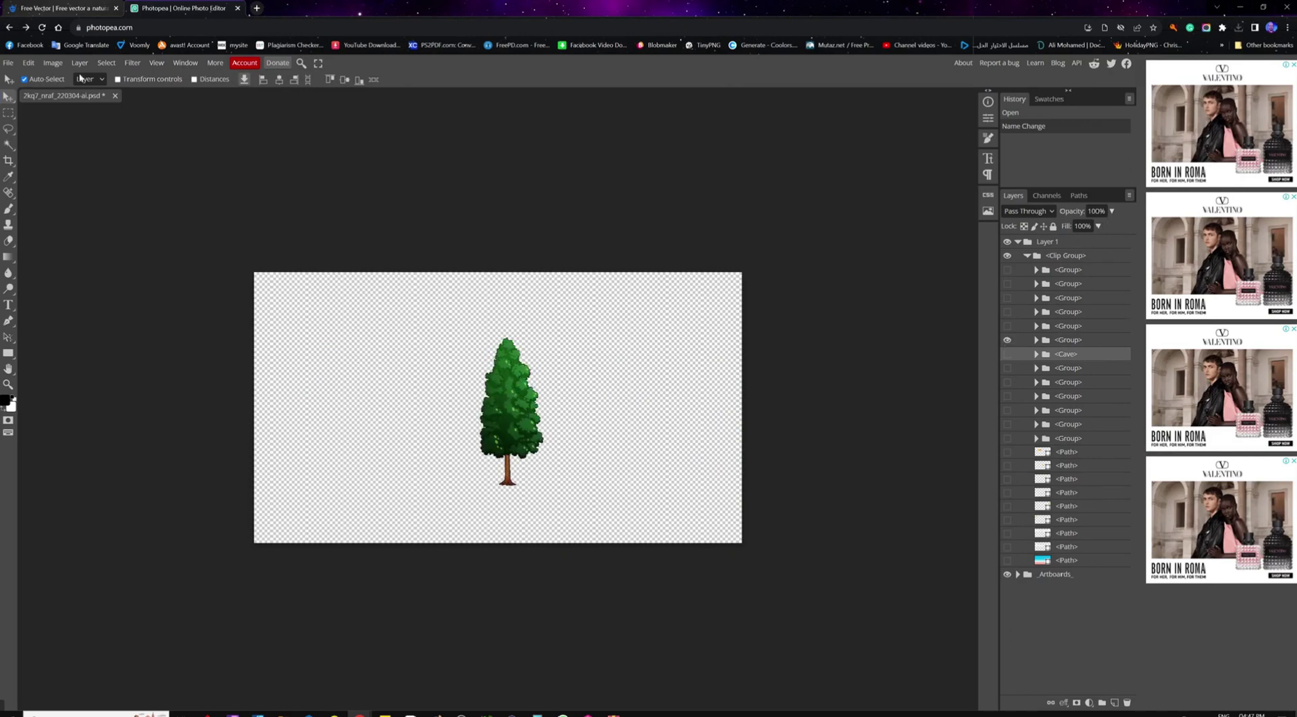
{"action": "left_click", "coordinate": [8, 62]}
{"action": "mouse_move", "coordinate": [54, 212]}
{"action": "left_click", "coordinate": [108, 206]}
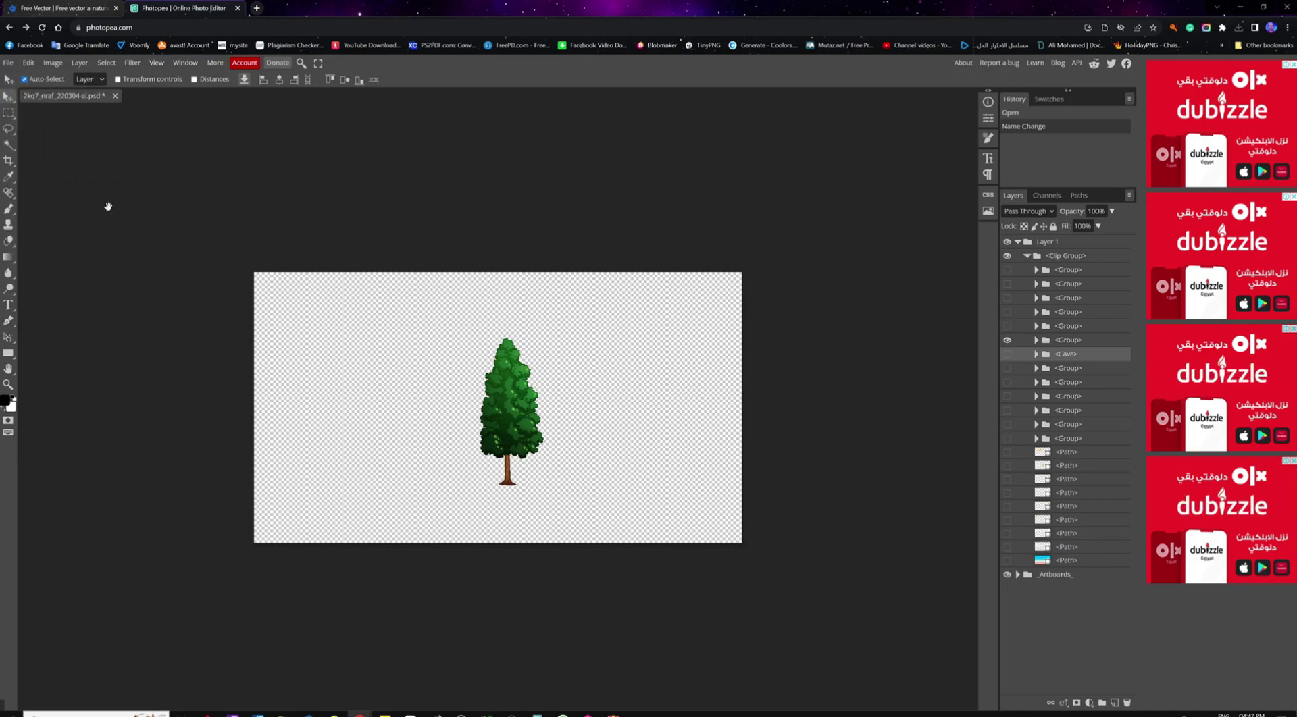
{"action": "left_click", "coordinate": [403, 264]}
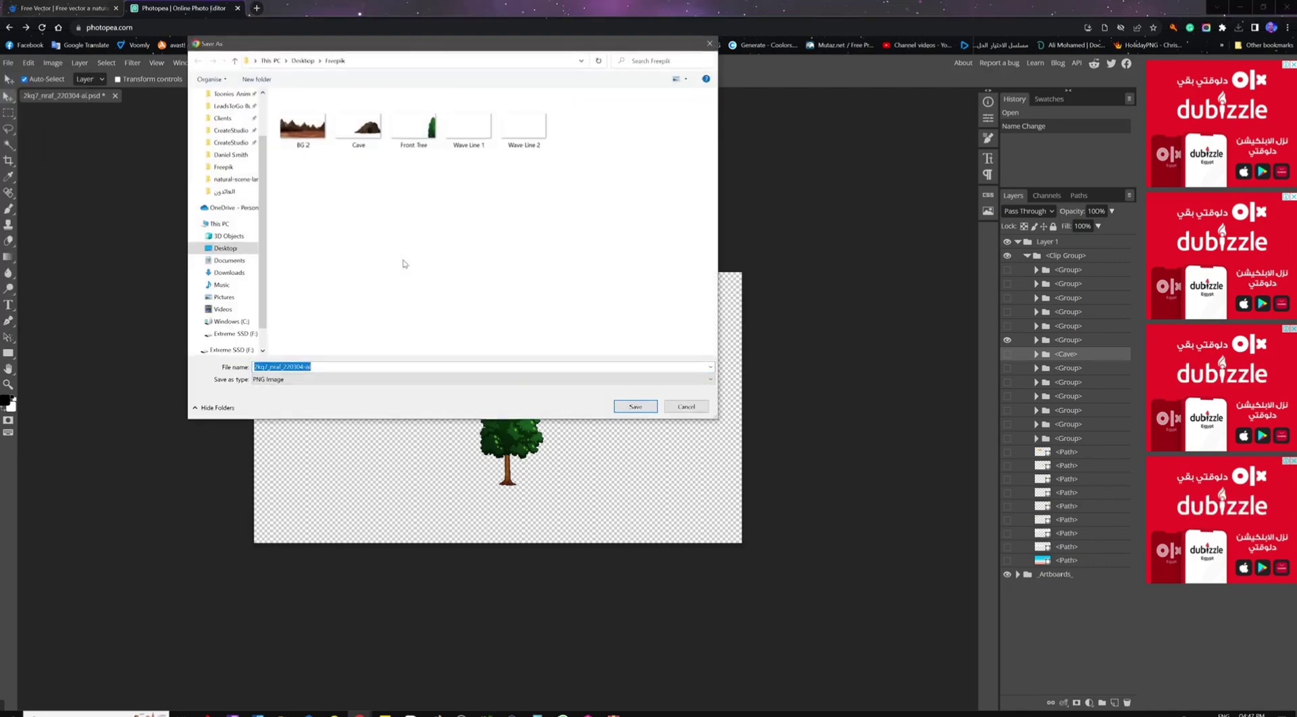
{"action": "type", "text": "Tree"}
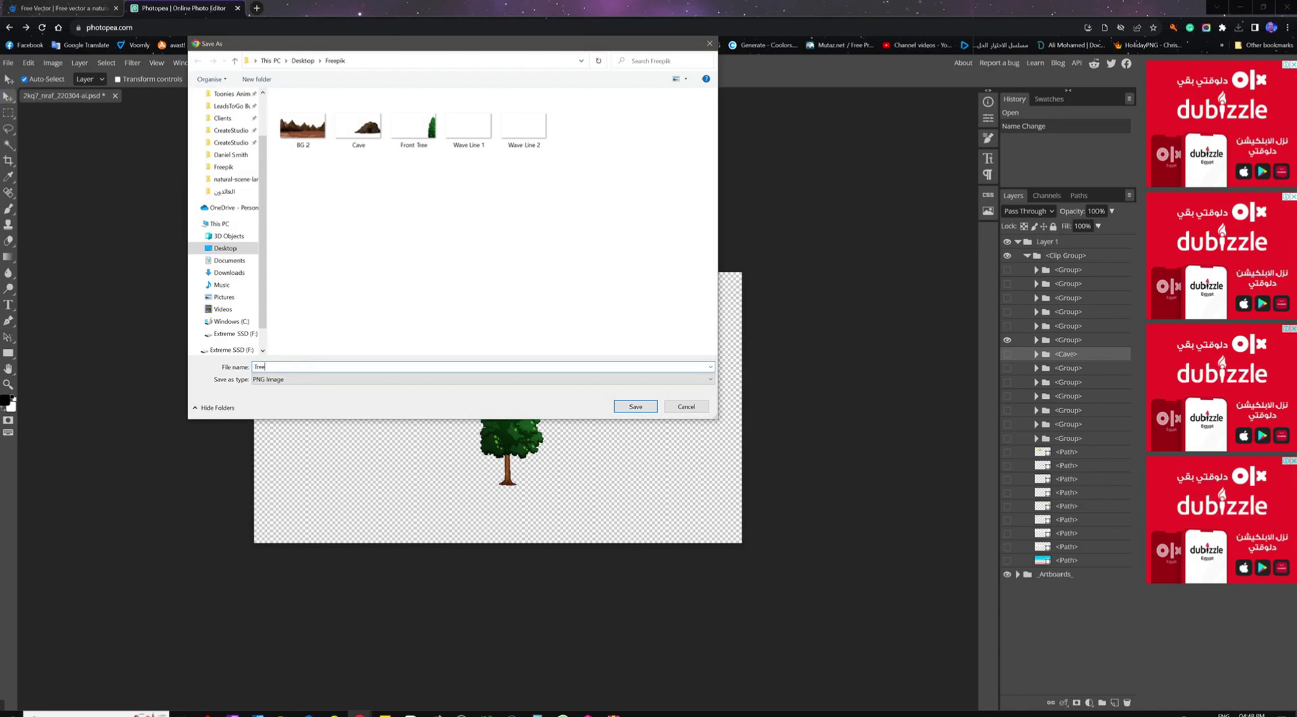
{"action": "key", "text": "Return"}
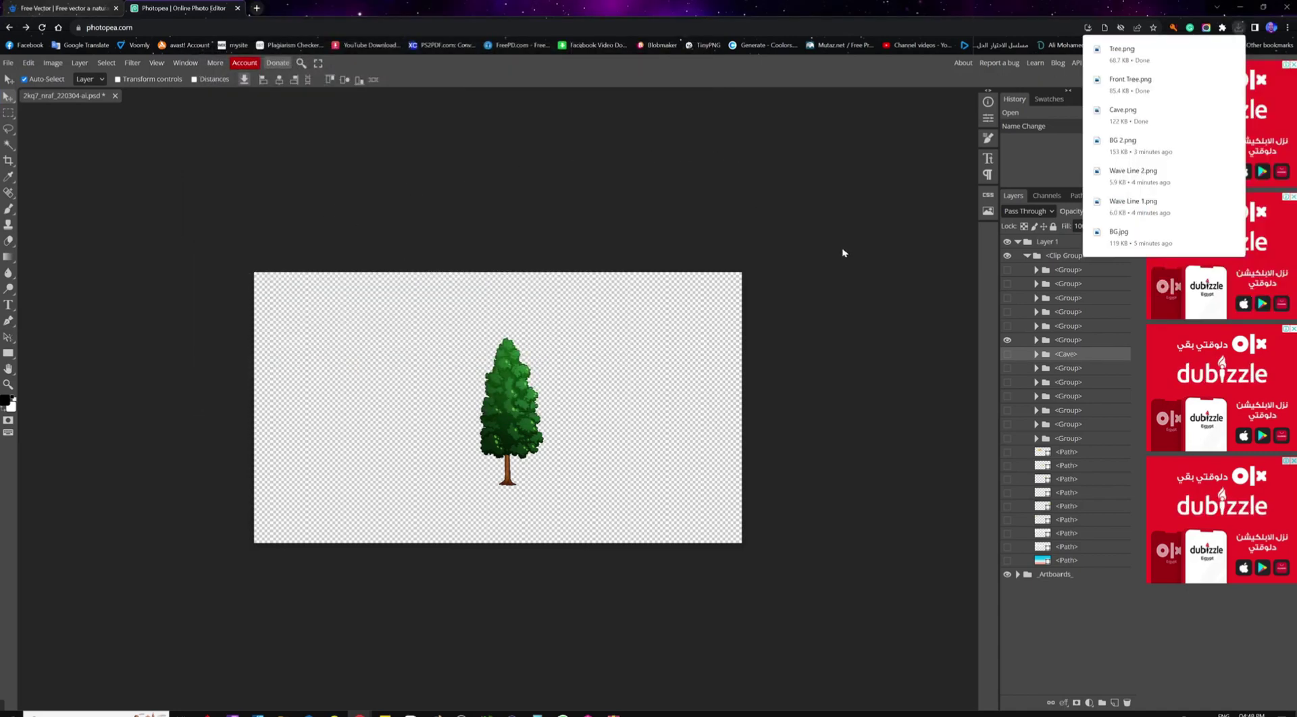
Switch to CreateStudio and delete the Image and Office clips to empty the timeline.
{"action": "left_click", "coordinate": [842, 253]}
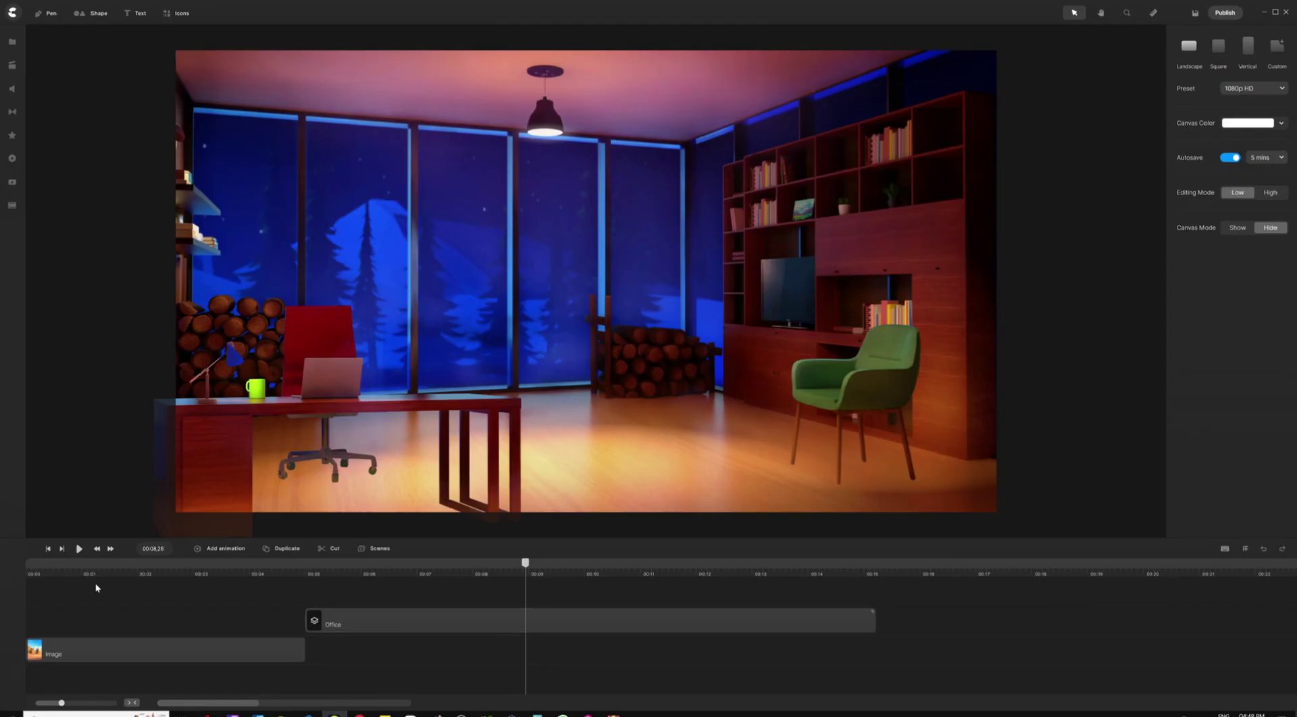
{"action": "left_click_drag", "start_coordinate": [96, 589], "coordinate": [443, 666]}
{"action": "key", "text": "Delete"}
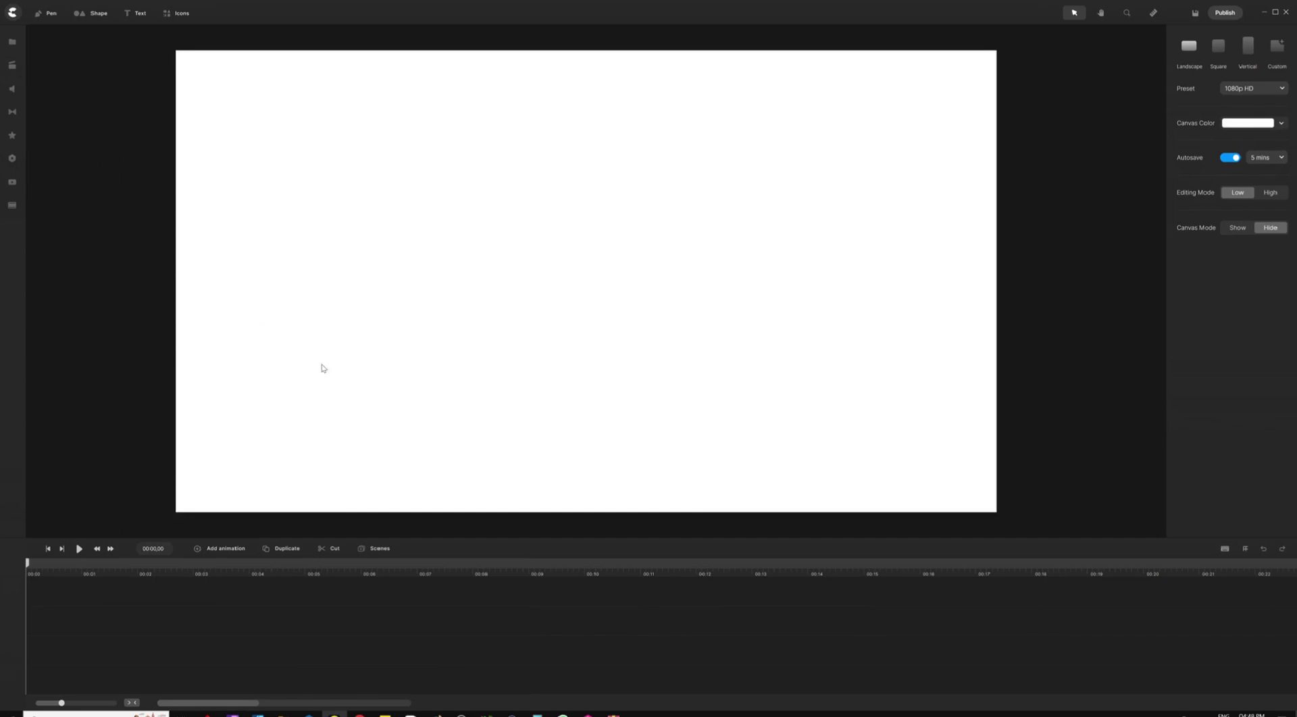
Import BG 2, BG, Cave, Front Tree, Tree, Wave Line 1 and Wave Line 2 from the Freepik folder into CreateStudio's project media.
{"action": "left_click", "coordinate": [283, 714]}
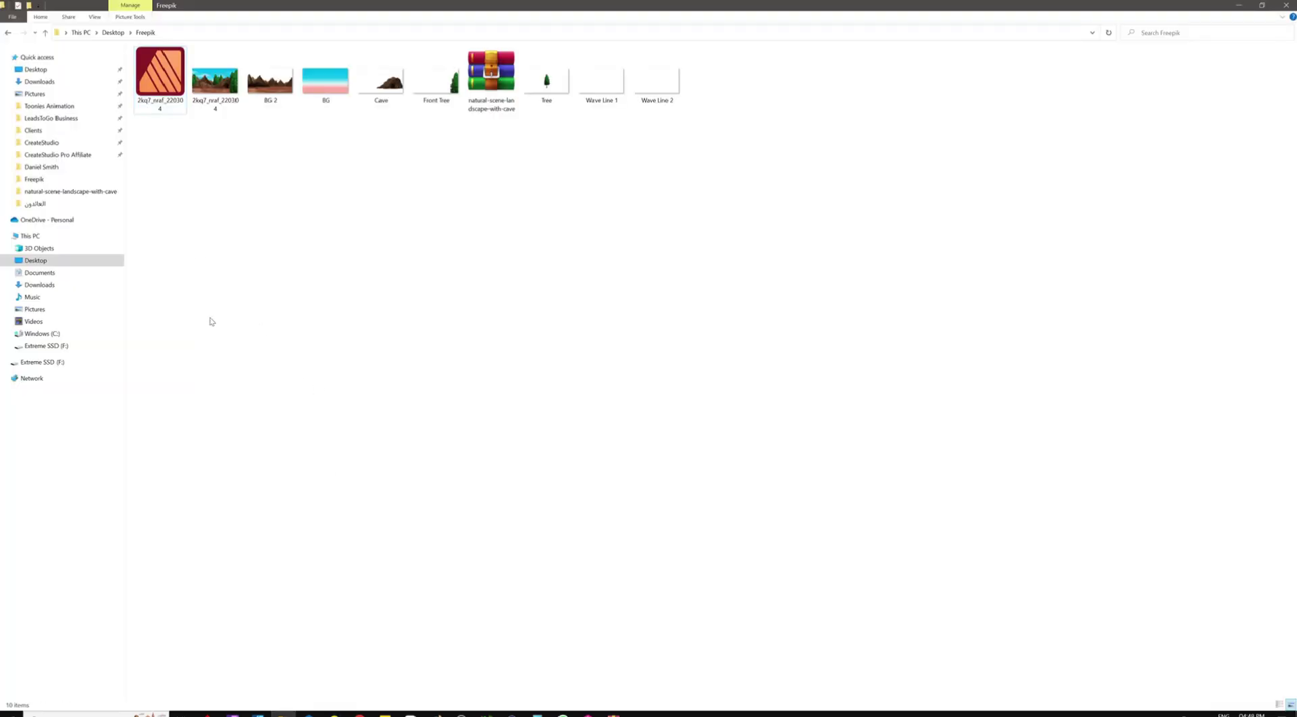
{"action": "left_click", "coordinate": [273, 85]}
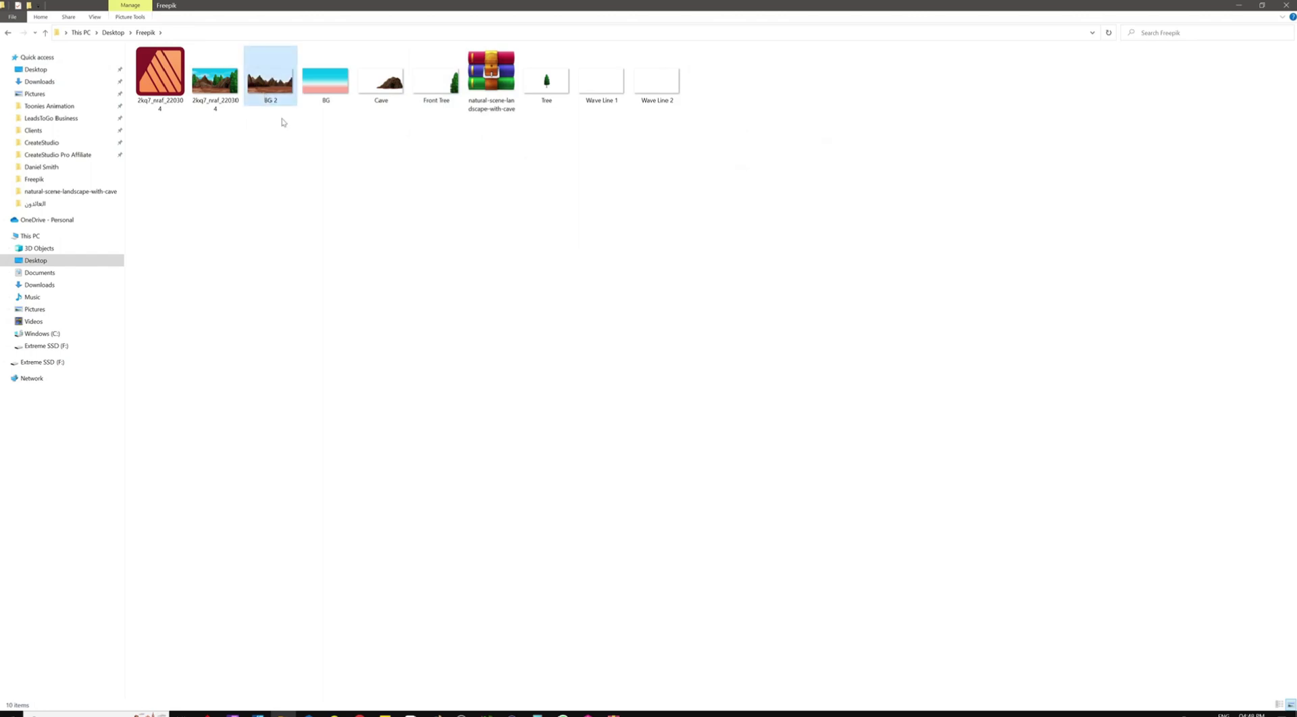
{"action": "key", "text": "shift+Right"}
{"action": "key", "text": "shift+Right"}
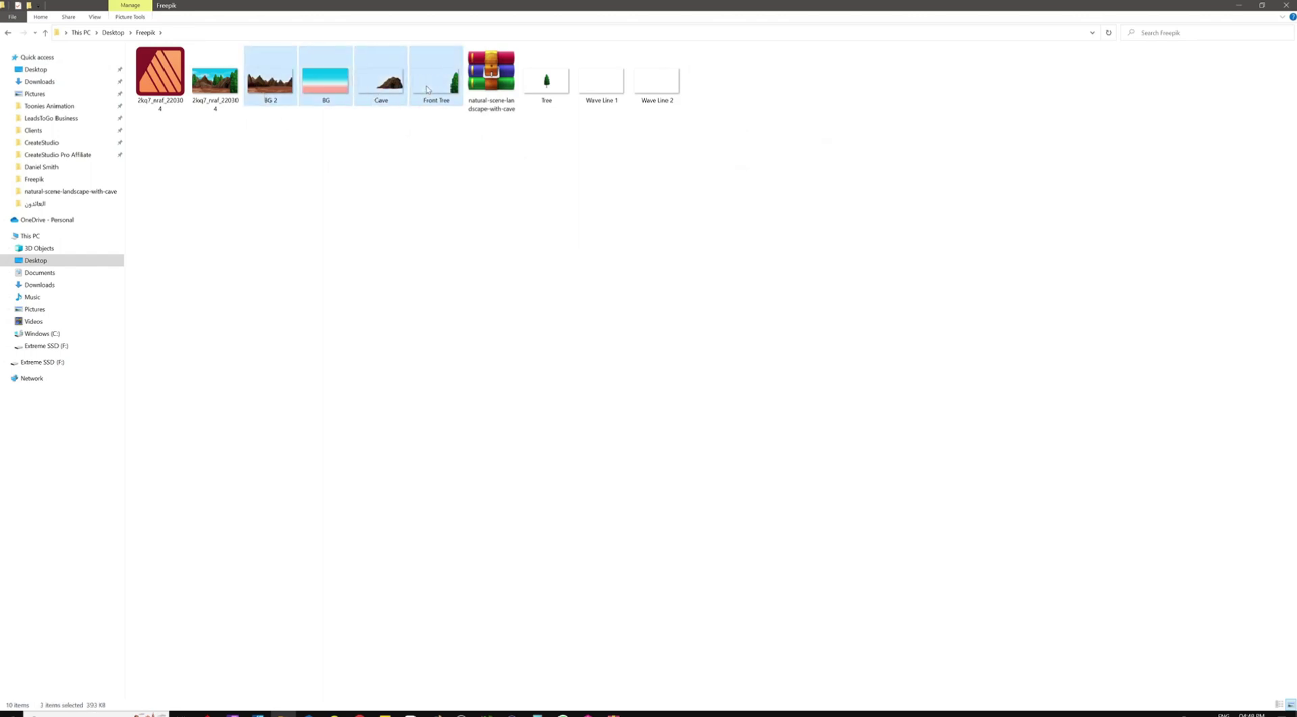
{"action": "left_click", "coordinate": [426, 89], "text": "ctrl"}
{"action": "left_click", "coordinate": [547, 86], "text": "ctrl"}
{"action": "left_click", "coordinate": [601, 86], "text": "ctrl"}
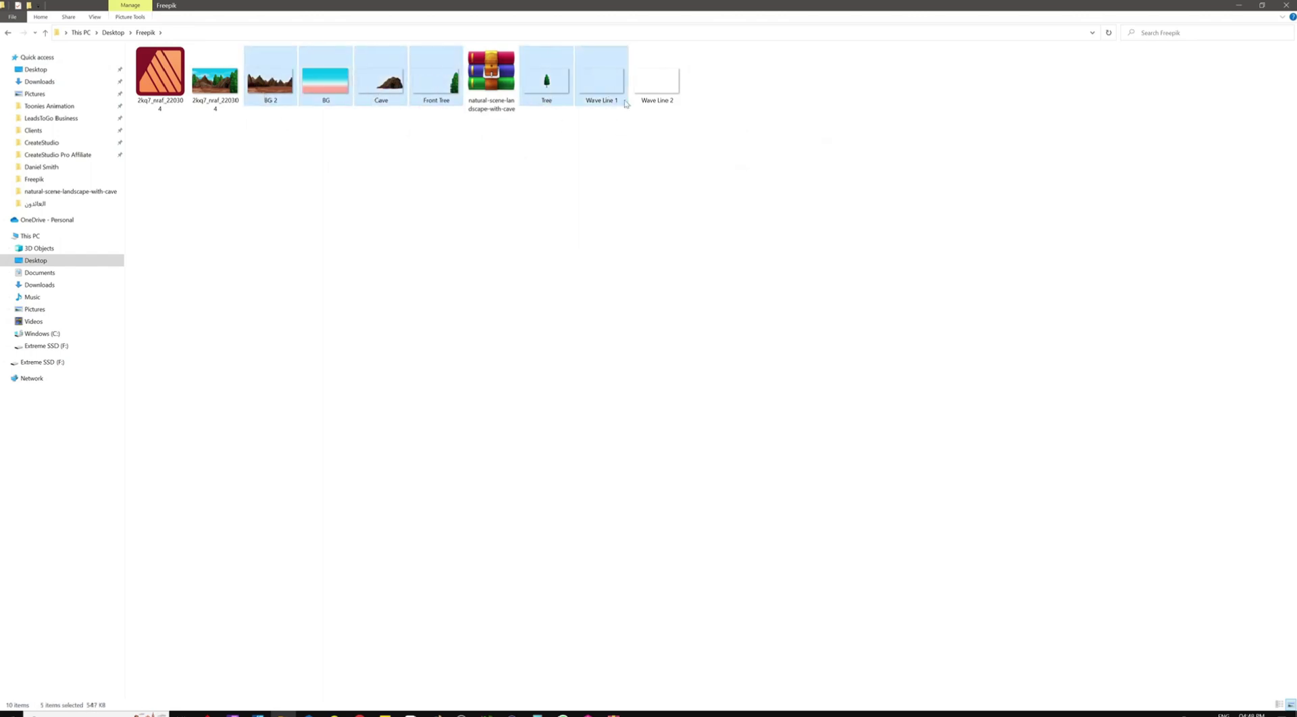
{"action": "left_click", "coordinate": [680, 89], "text": "ctrl"}
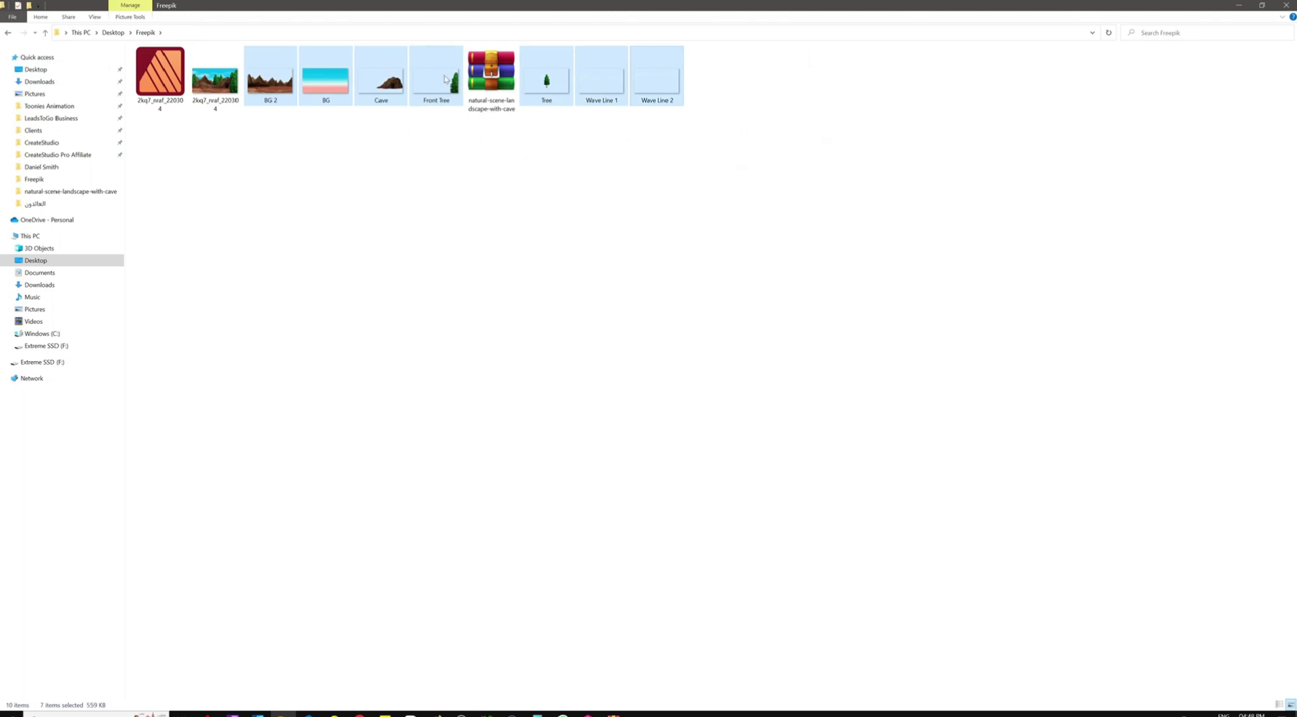
{"action": "left_click_drag", "start_coordinate": [438, 93], "coordinate": [226, 342]}
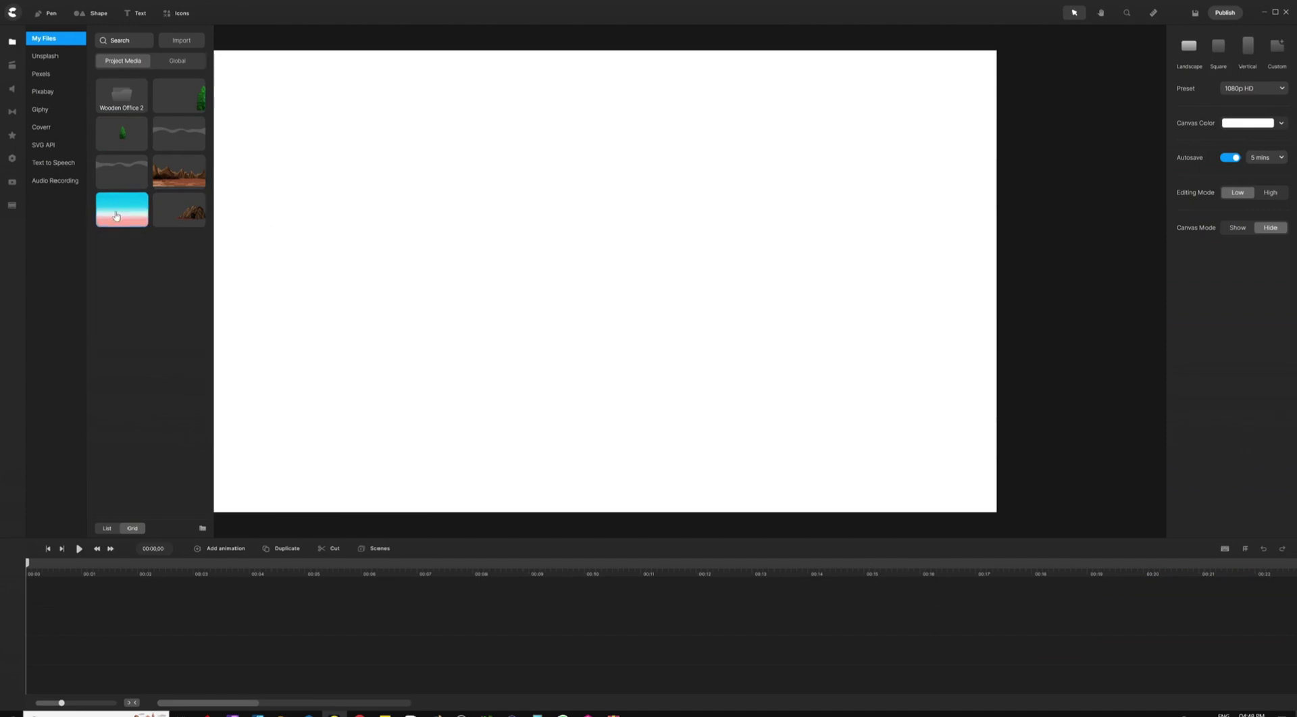
Place the BG sky image on the canvas with the BG 2 mountain image above it, both scaled to fill the canvas.
{"action": "left_click_drag", "start_coordinate": [122, 211], "coordinate": [382, 196]}
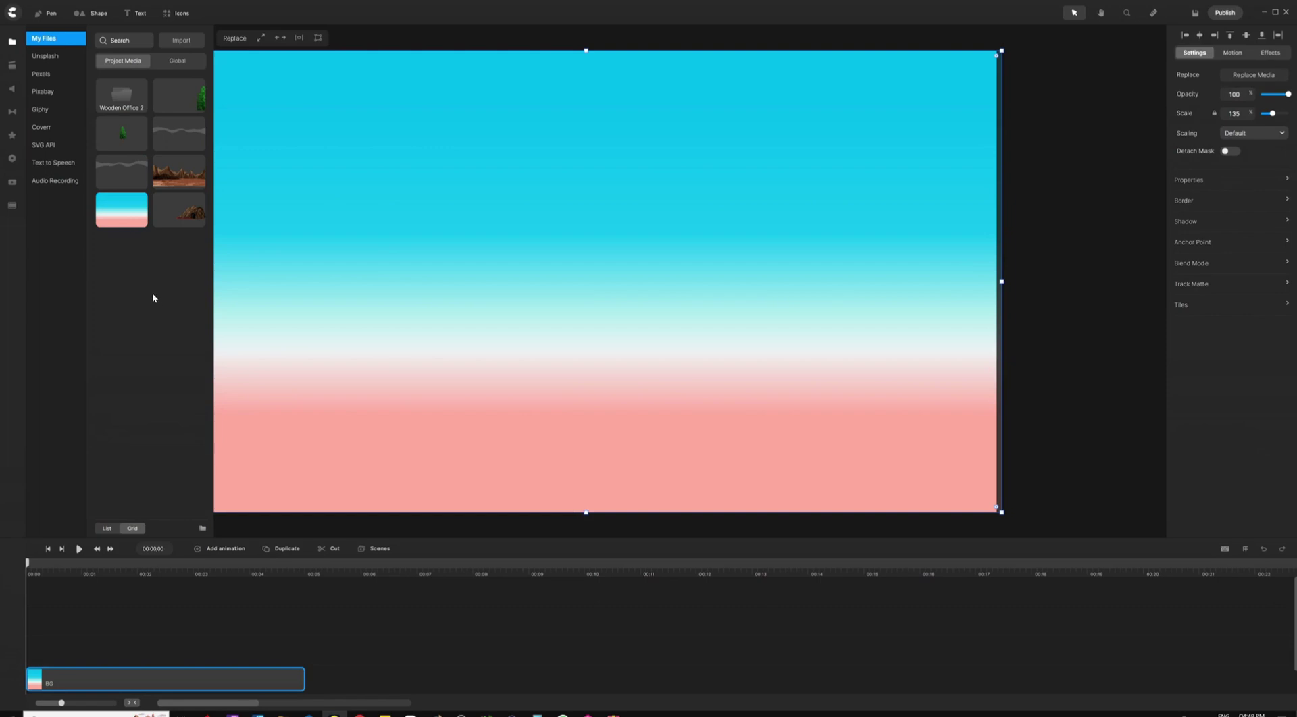
{"action": "left_click_drag", "start_coordinate": [176, 181], "coordinate": [327, 197]}
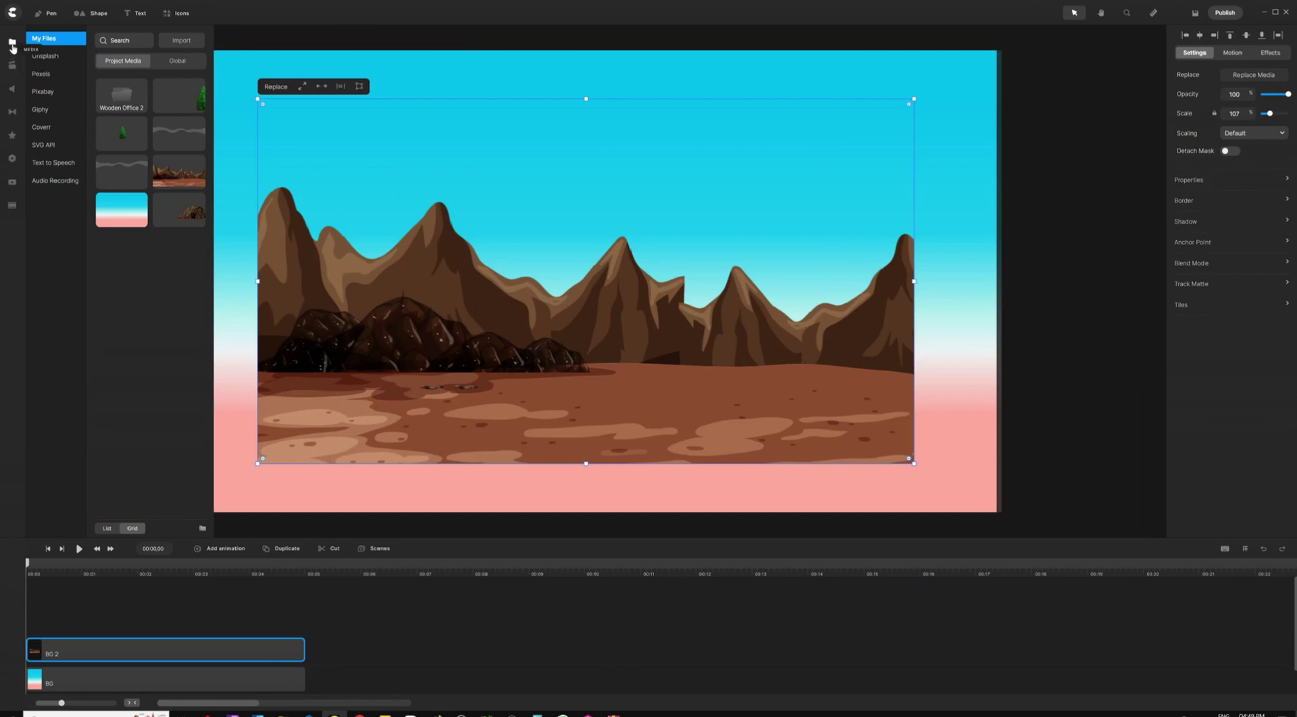
{"action": "left_click", "coordinate": [12, 45]}
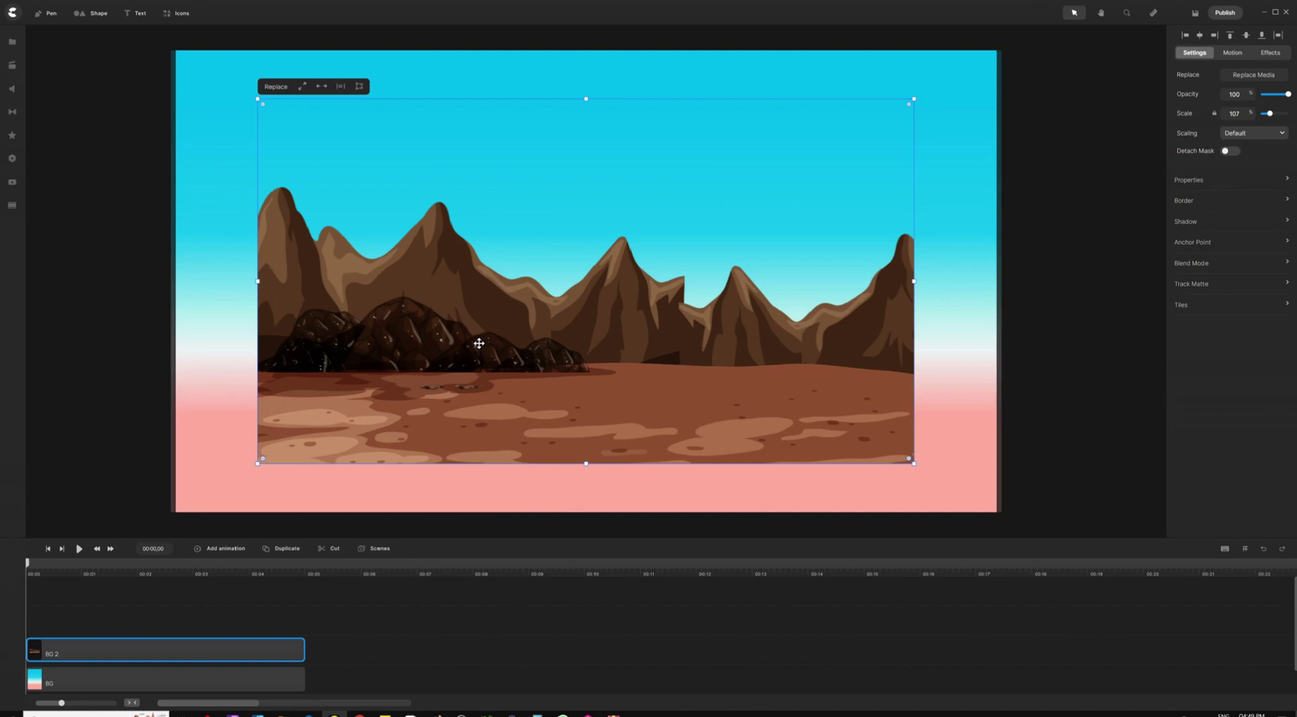
{"action": "left_click", "coordinate": [303, 87]}
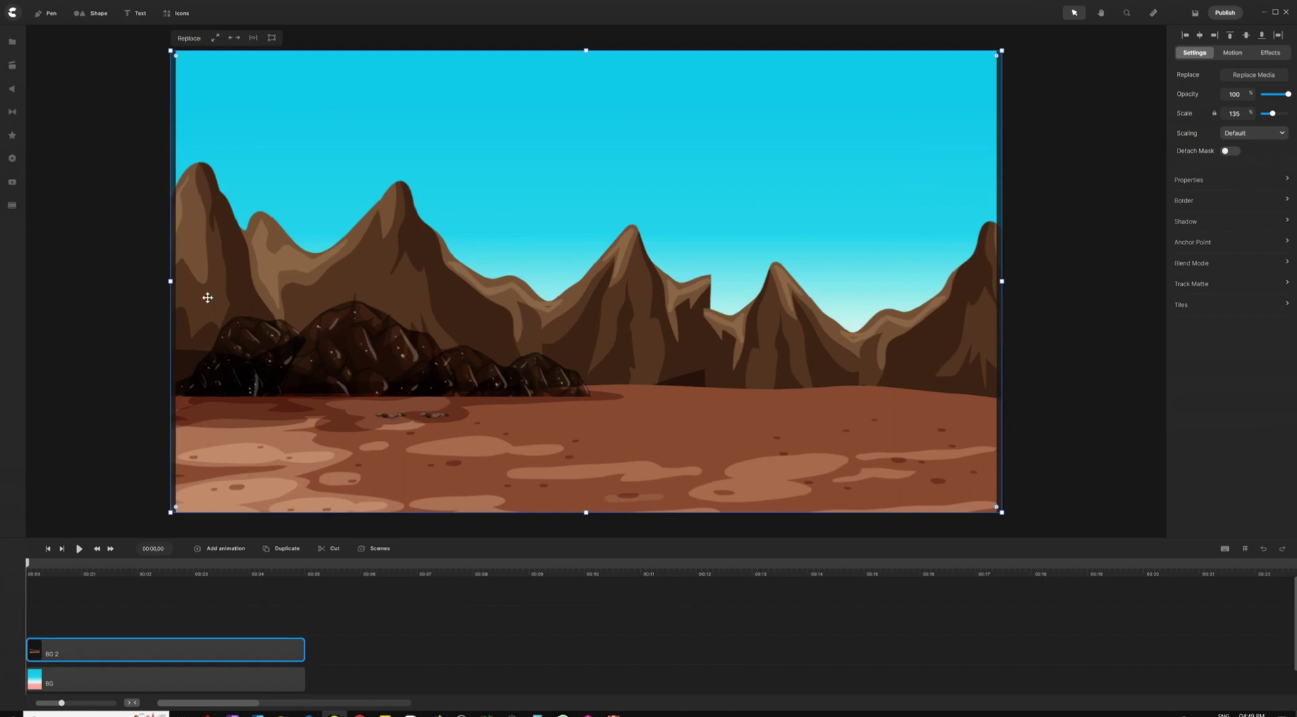
{"action": "left_click", "coordinate": [95, 242]}
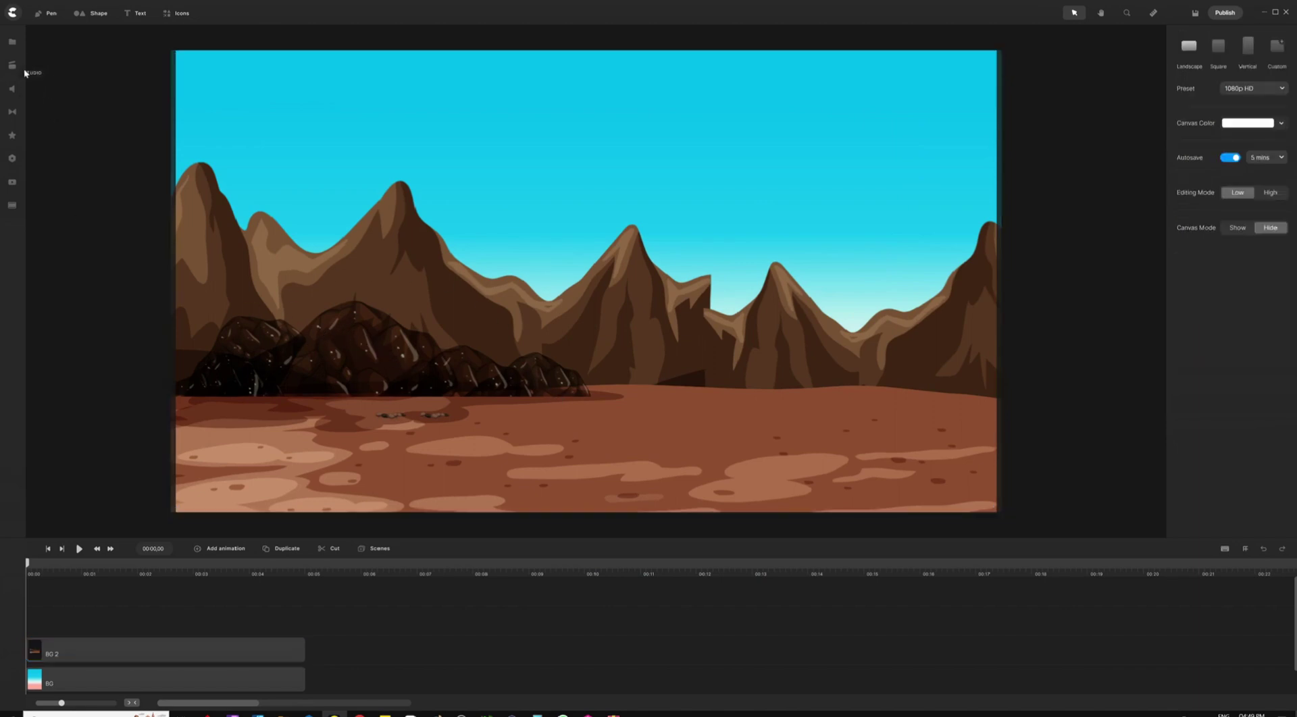
Add the Wave Line 1 image from the project media to the scene, scaled to fill the canvas.
{"action": "left_click", "coordinate": [12, 42]}
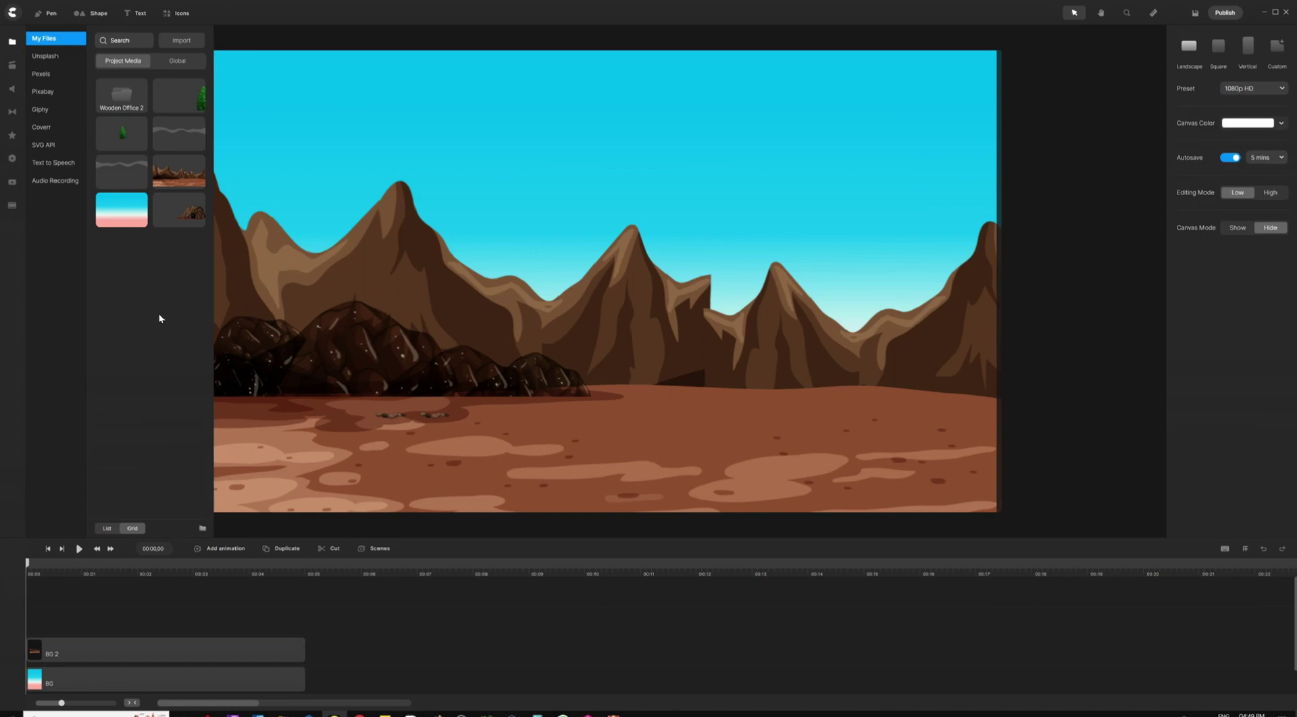
{"action": "left_click", "coordinate": [184, 135]}
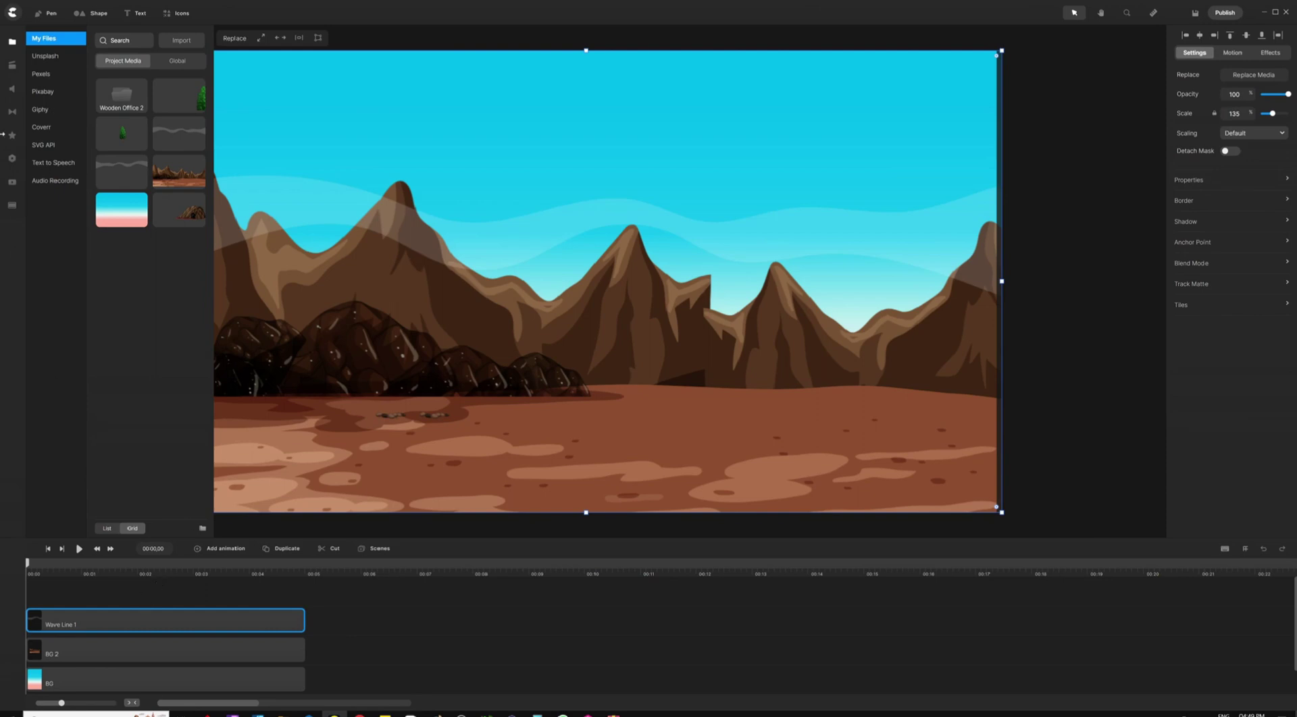
{"action": "left_click", "coordinate": [12, 41]}
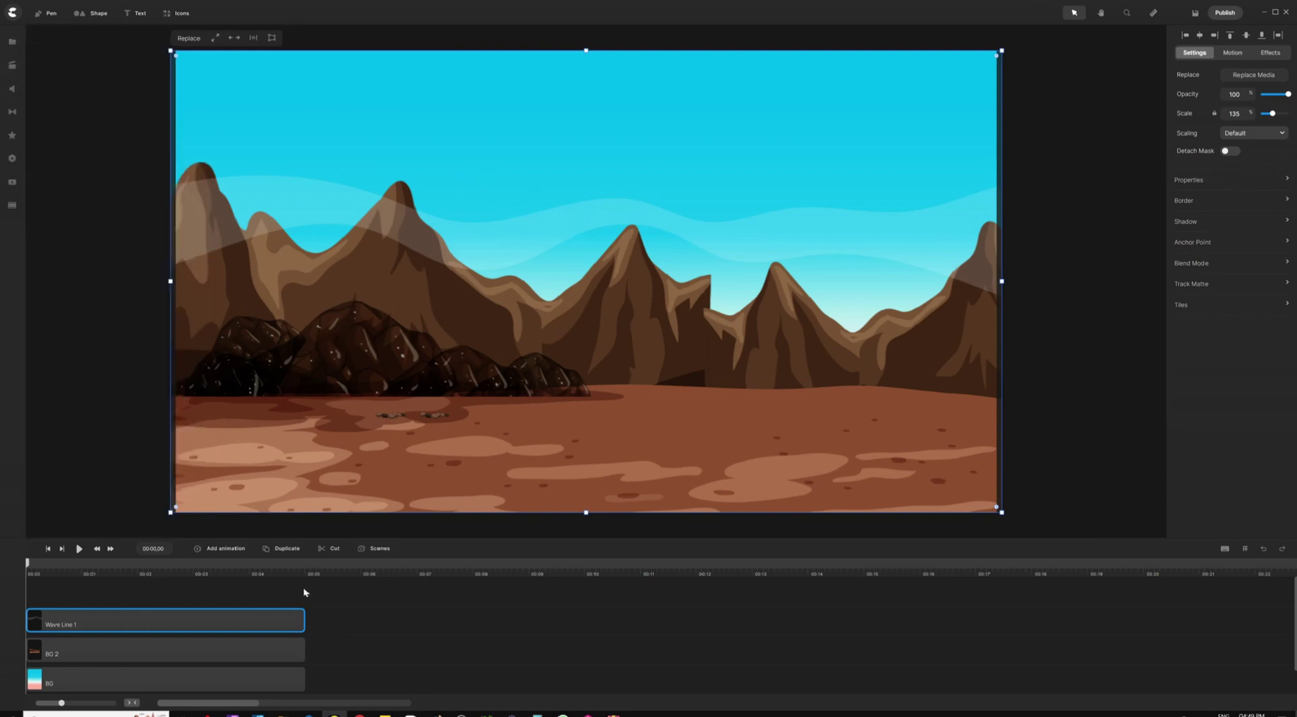
Enlarge the timeline area and reorder the tracks so Wave Line 1 sits between the BG sky and the BG 2 mountains.
{"action": "left_click_drag", "start_coordinate": [437, 538], "coordinate": [437, 498]}
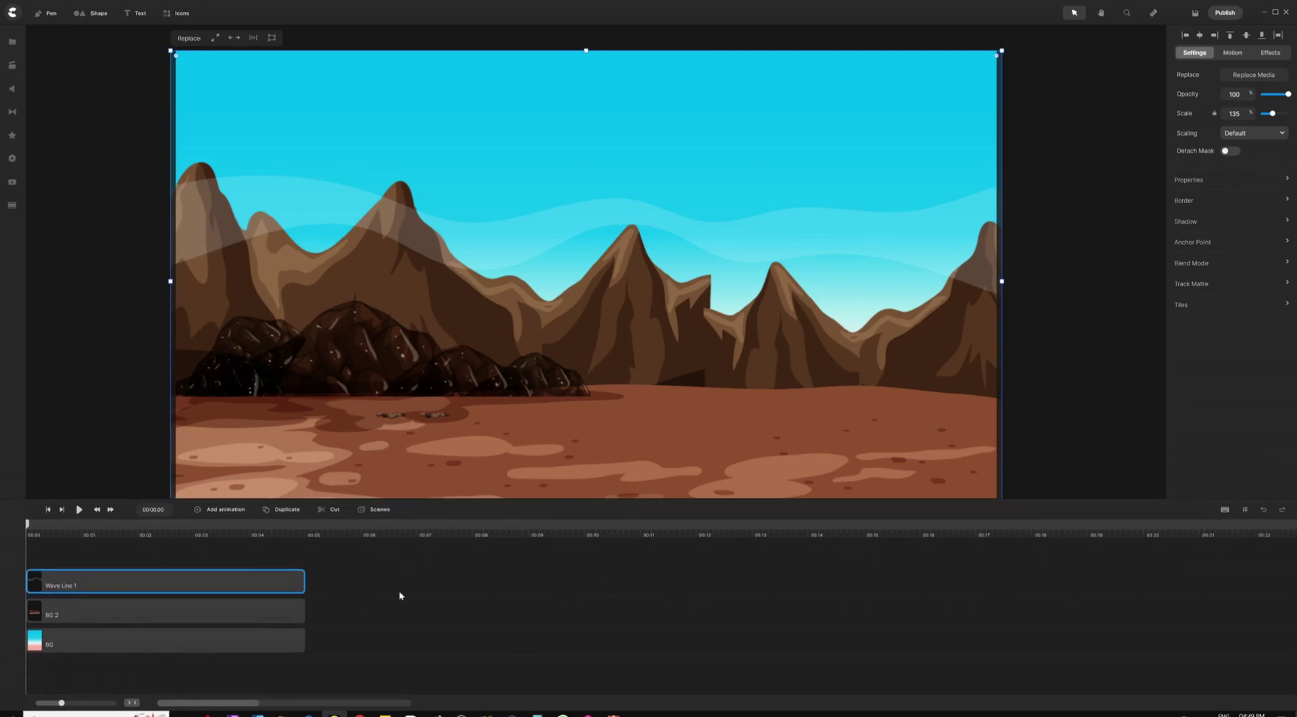
{"action": "left_click", "coordinate": [398, 592]}
{"action": "left_click", "coordinate": [233, 643]}
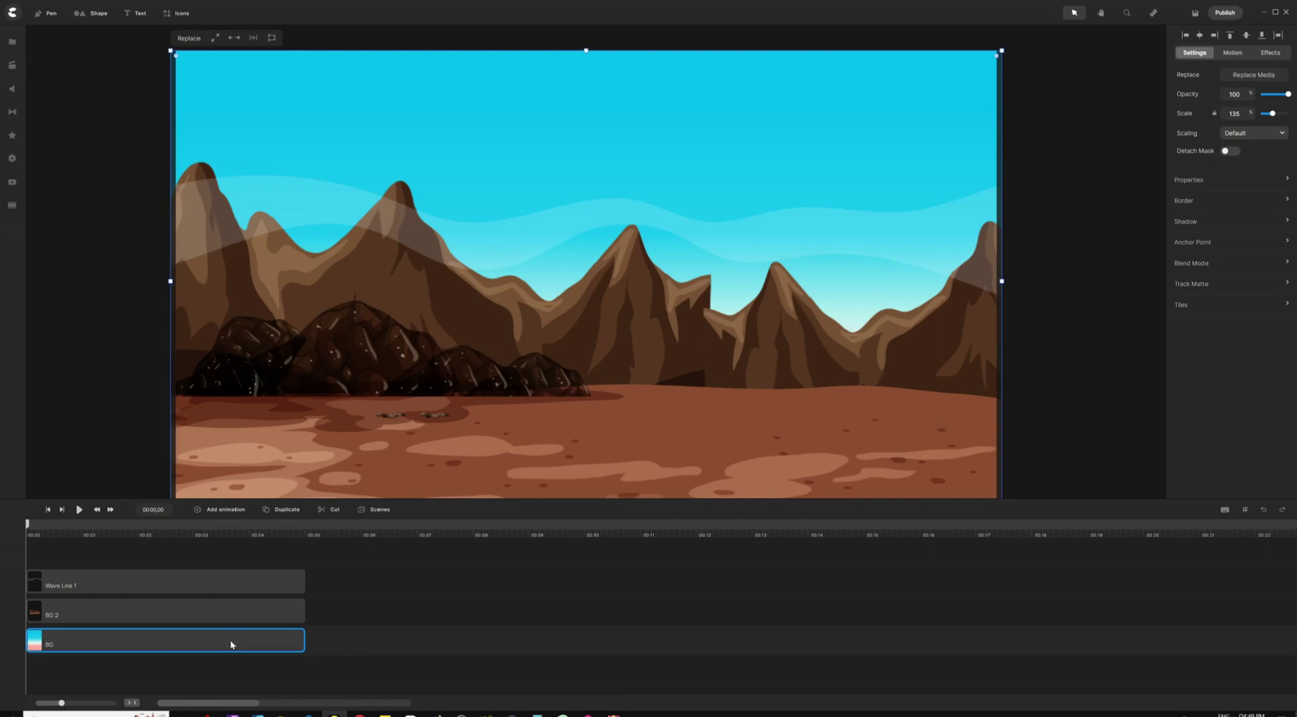
{"action": "left_click_drag", "start_coordinate": [227, 646], "coordinate": [219, 670]}
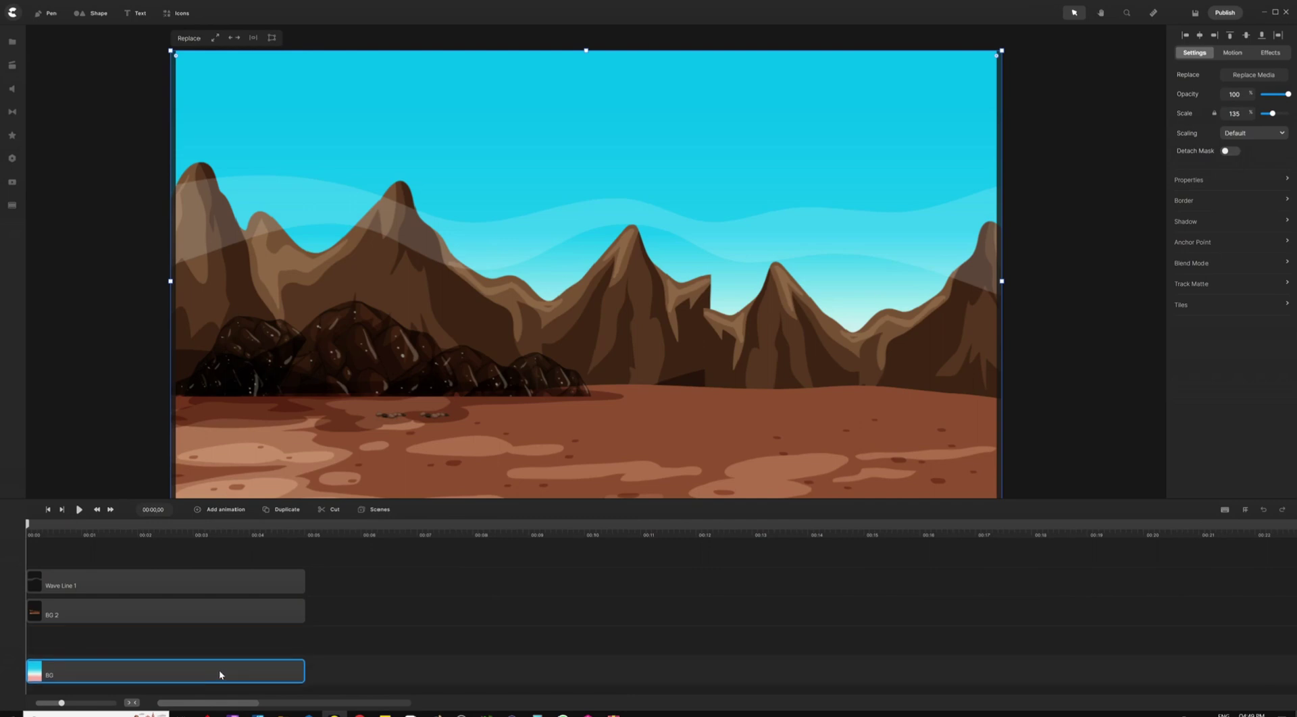
{"action": "left_click", "coordinate": [214, 635]}
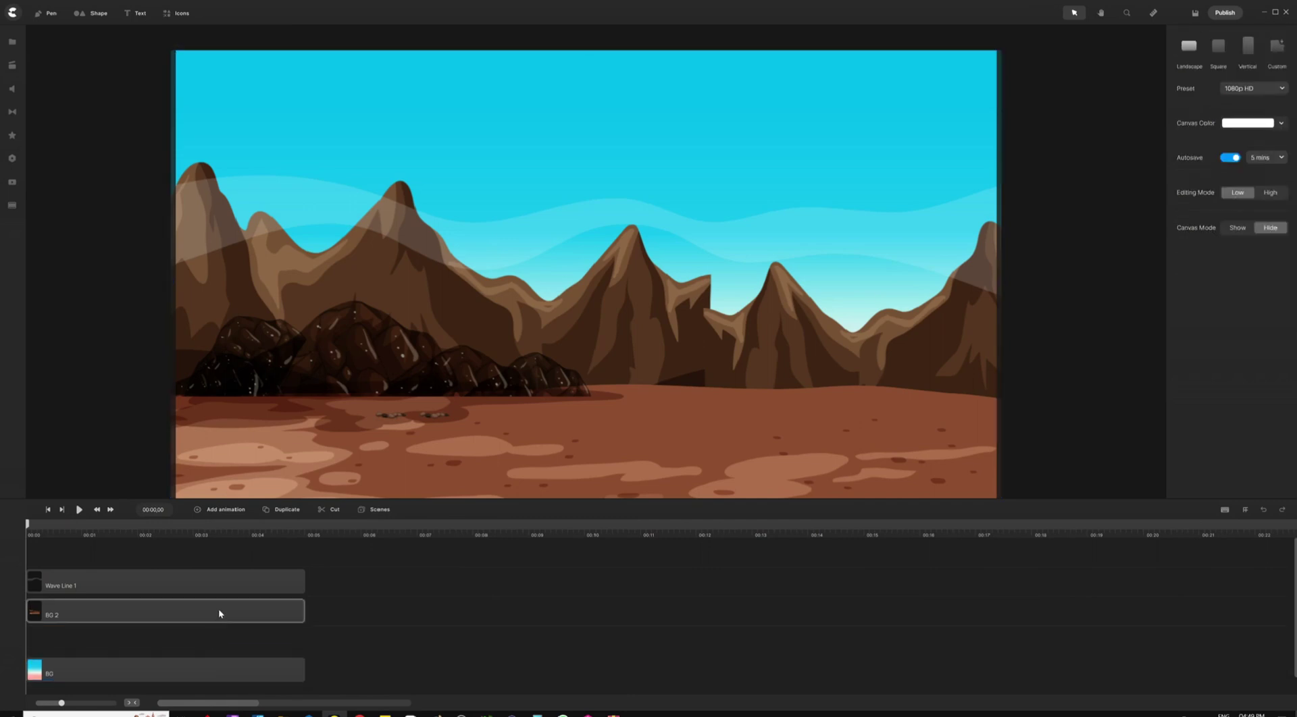
{"action": "left_click", "coordinate": [204, 580]}
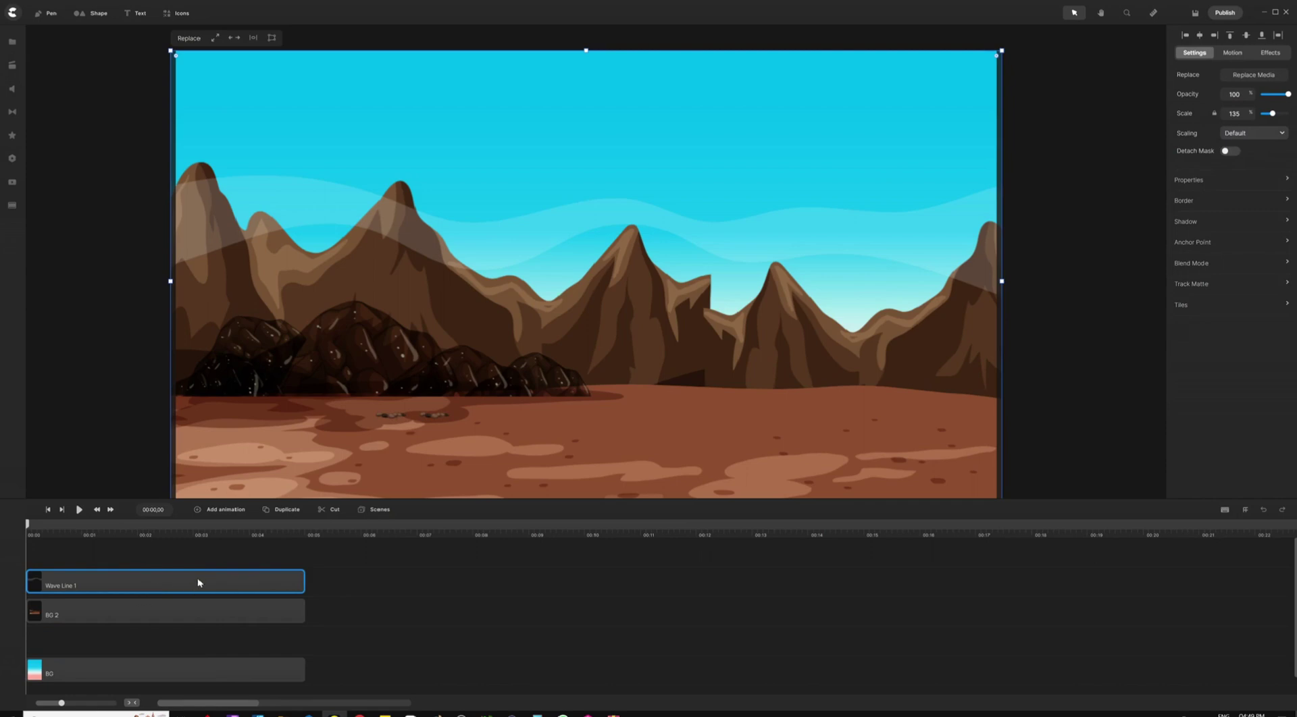
{"action": "left_click_drag", "start_coordinate": [200, 582], "coordinate": [181, 641]}
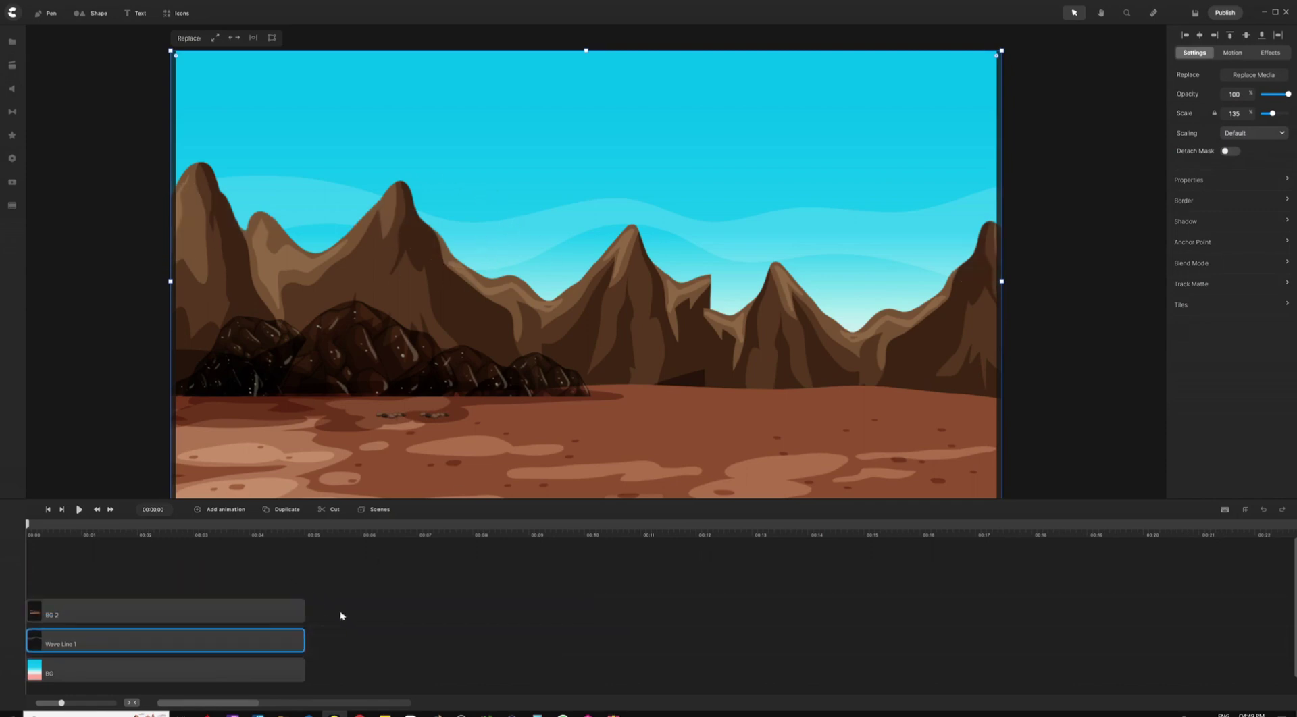
Insert a track above Wave Line 1 and place the Wave Line 2 image on it, behind BG 2 and filling the canvas.
{"action": "left_click", "coordinate": [325, 643]}
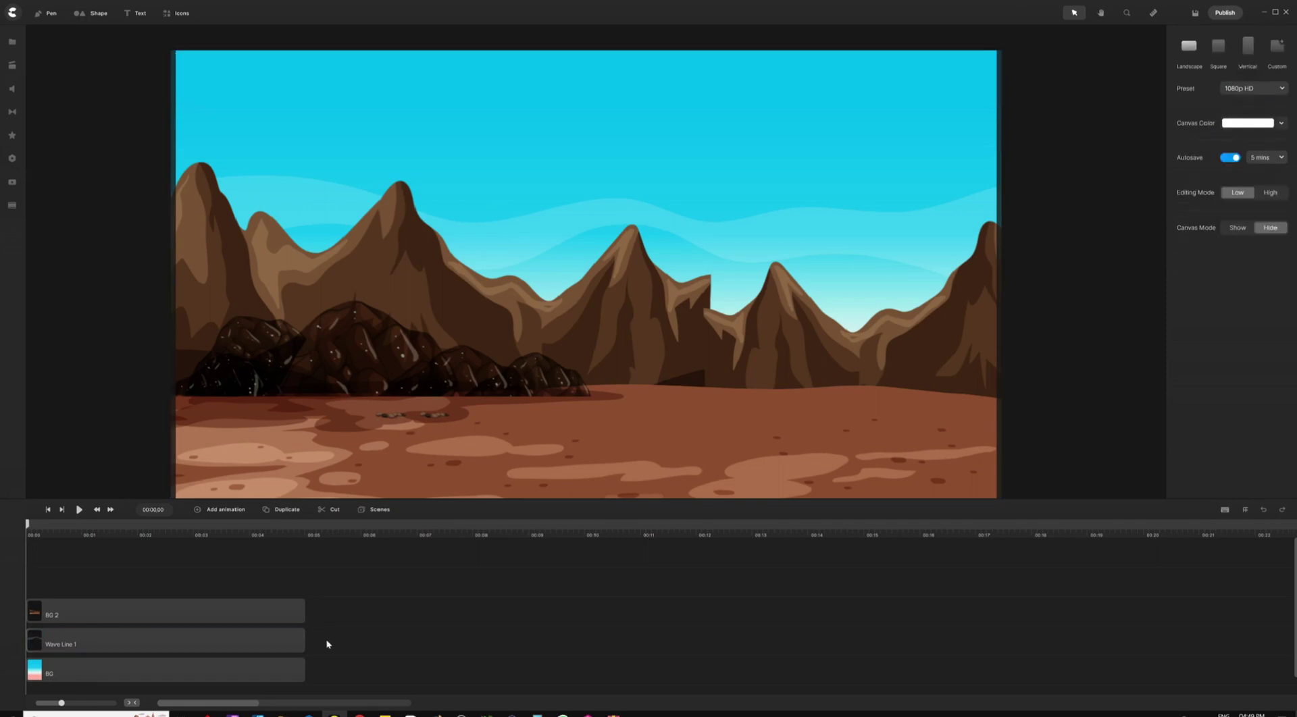
{"action": "right_click", "coordinate": [327, 645]}
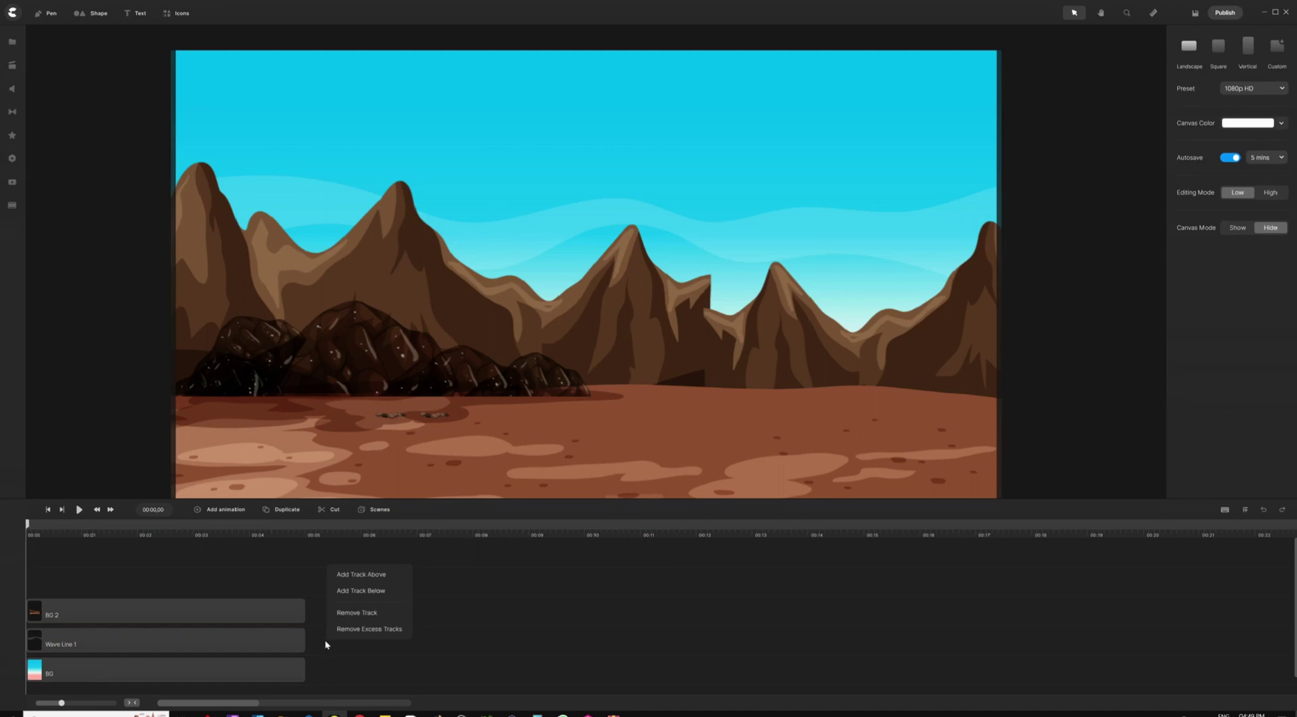
{"action": "left_click", "coordinate": [364, 575]}
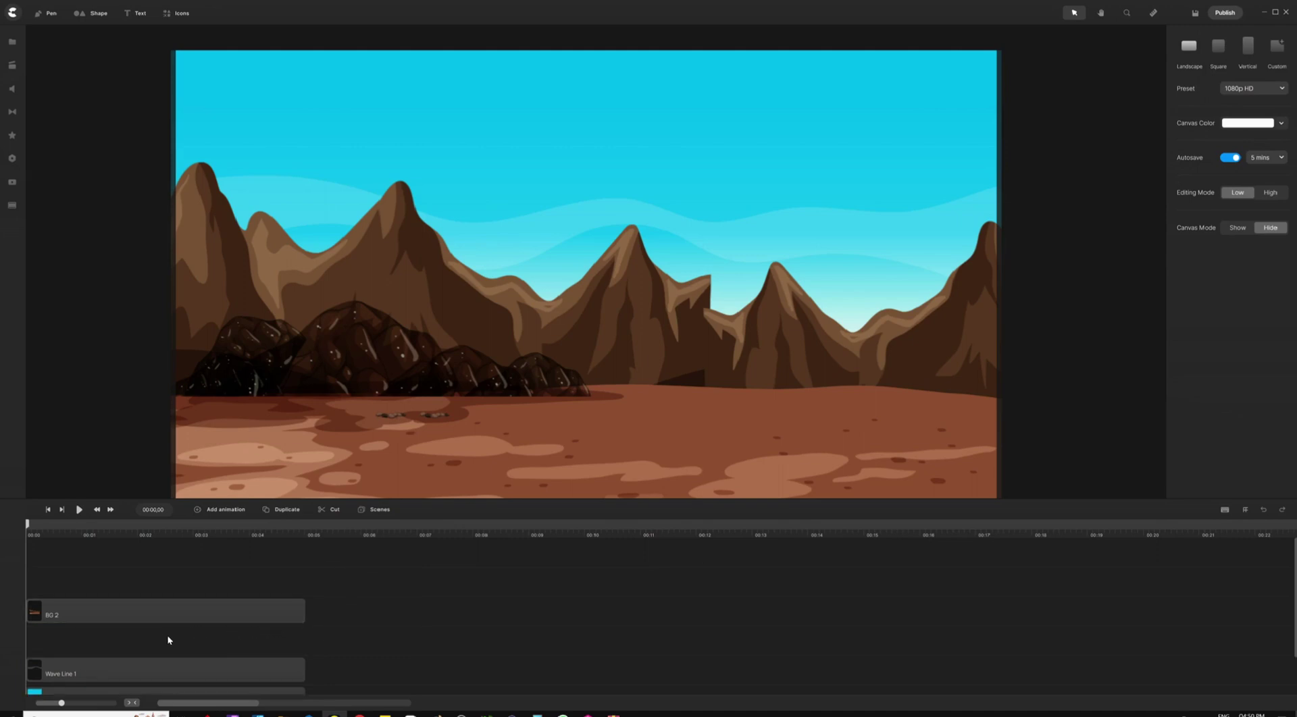
{"action": "left_click", "coordinate": [13, 42]}
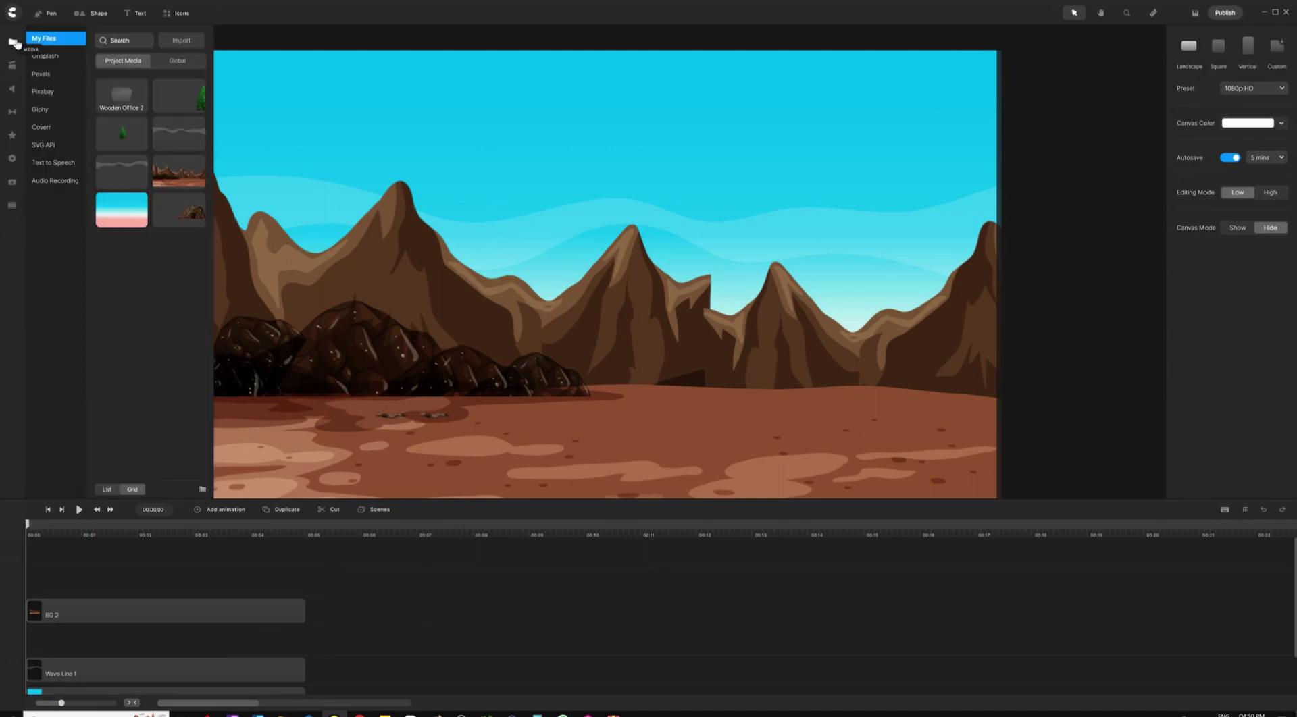
{"action": "left_click_drag", "start_coordinate": [105, 171], "coordinate": [337, 179]}
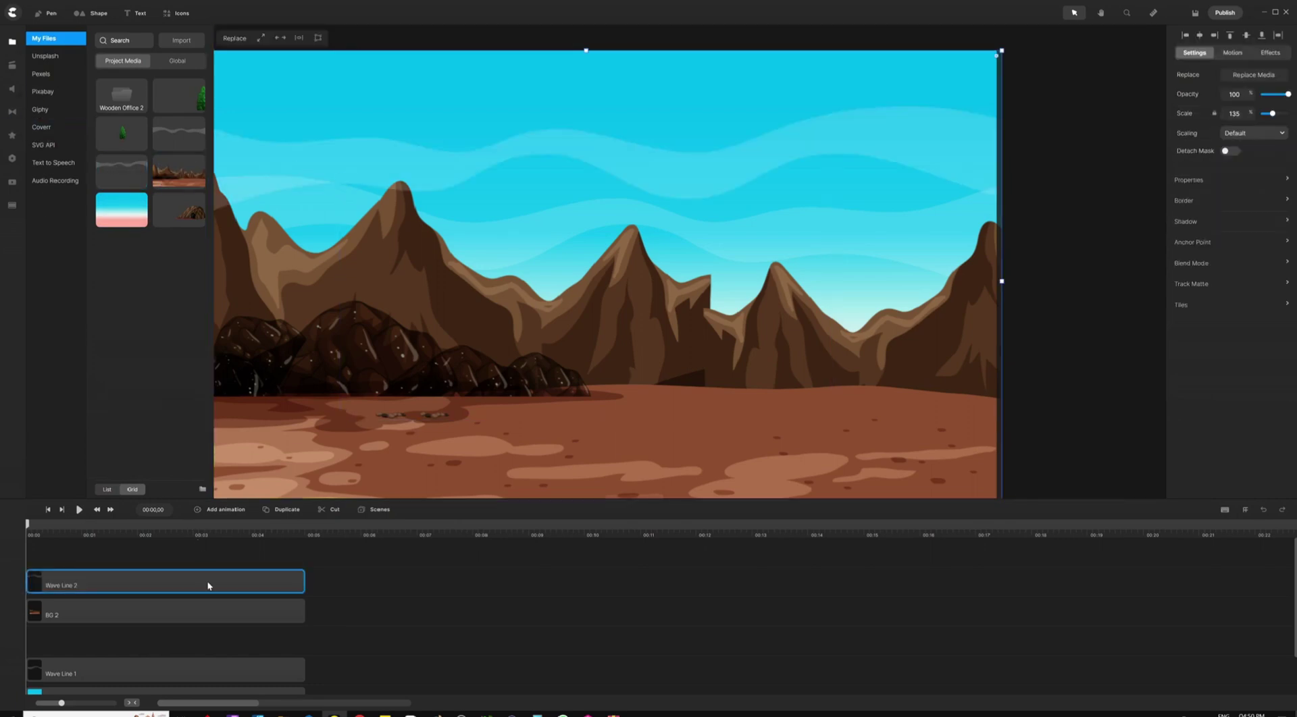
{"action": "left_click_drag", "start_coordinate": [208, 586], "coordinate": [190, 642]}
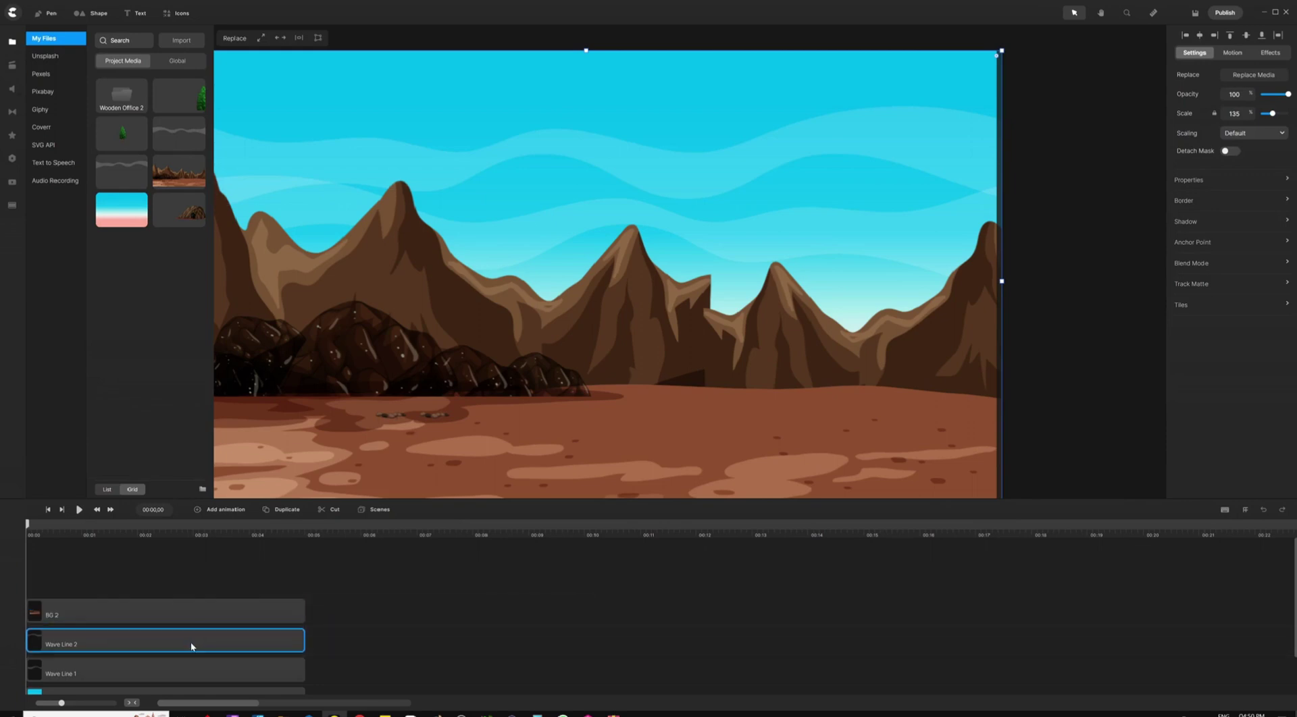
{"action": "left_click", "coordinate": [206, 585]}
Add the Cave image above BG 2 and scale it to fill the canvas.
{"action": "left_click", "coordinate": [13, 42]}
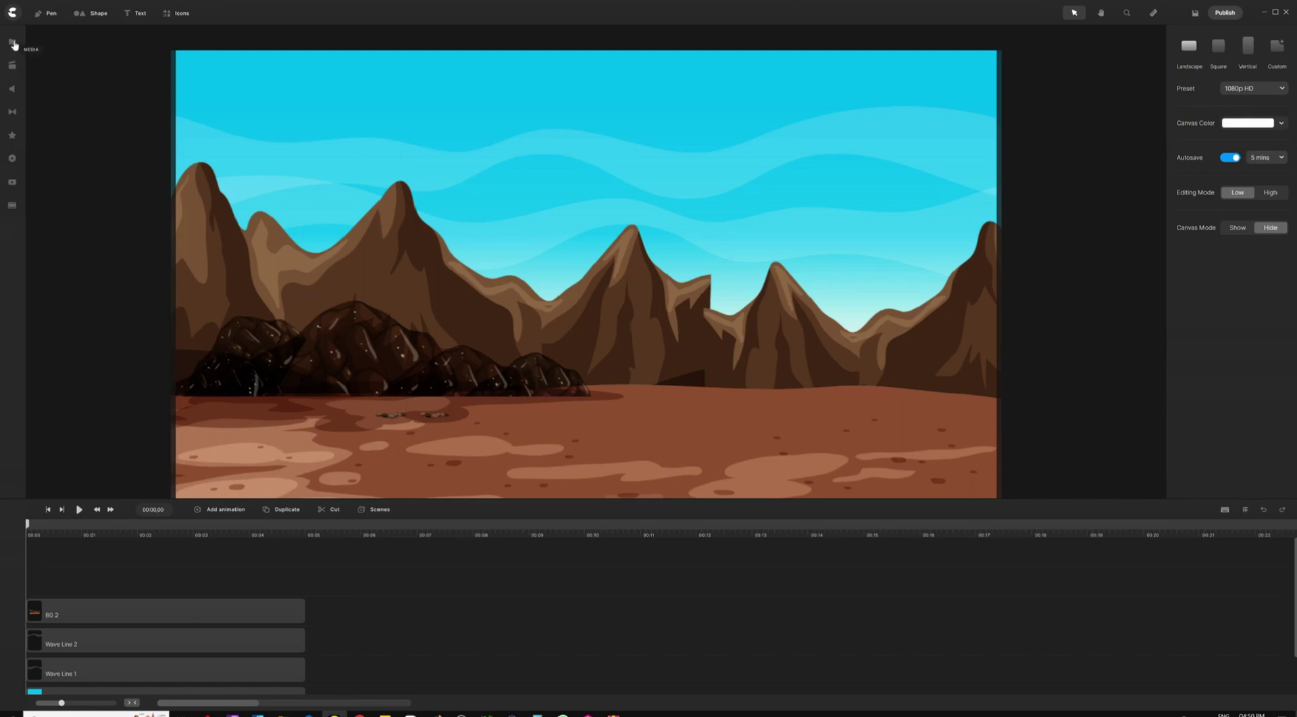
{"action": "left_click", "coordinate": [13, 42]}
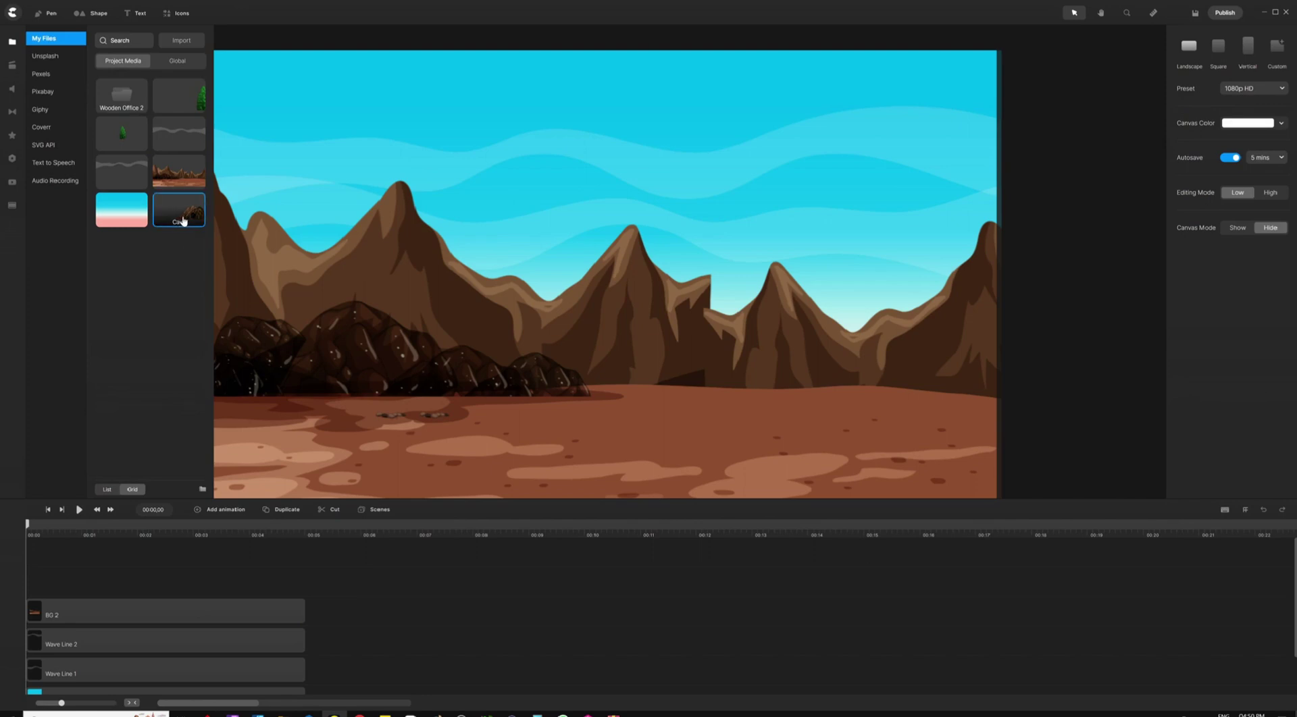
{"action": "left_click_drag", "start_coordinate": [183, 221], "coordinate": [494, 257]}
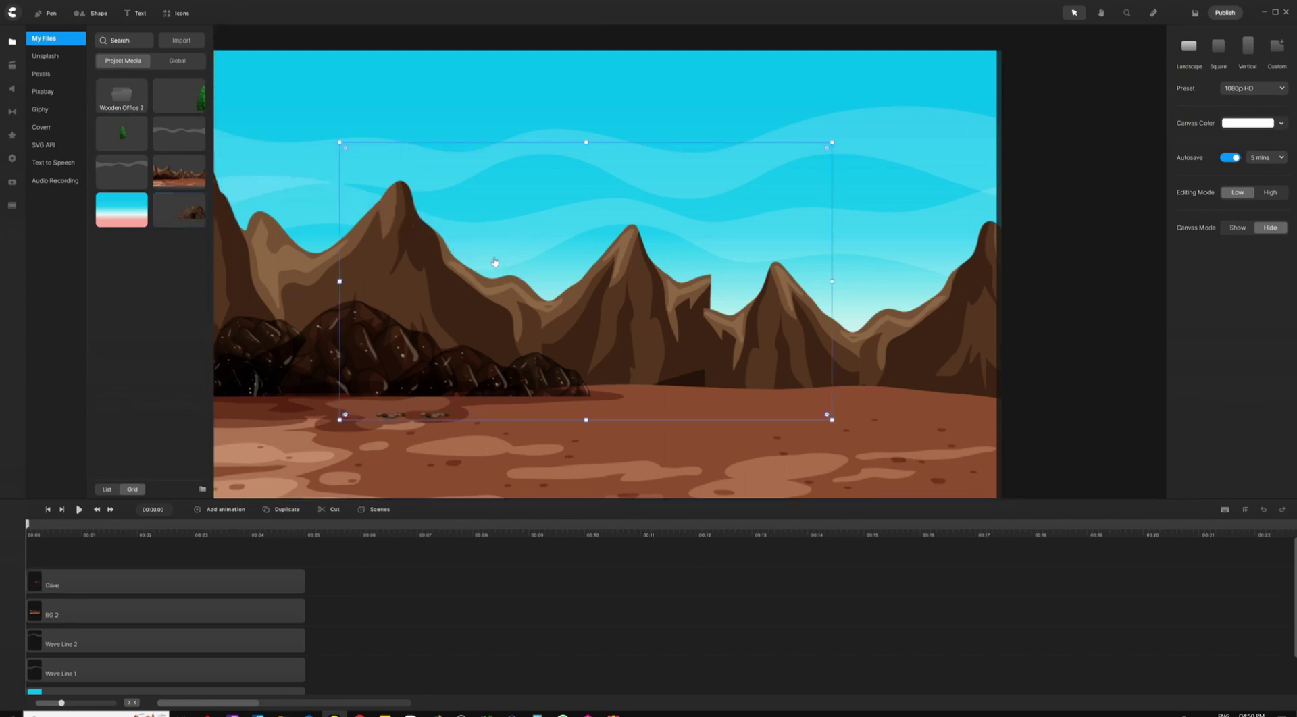
{"action": "left_click", "coordinate": [11, 42]}
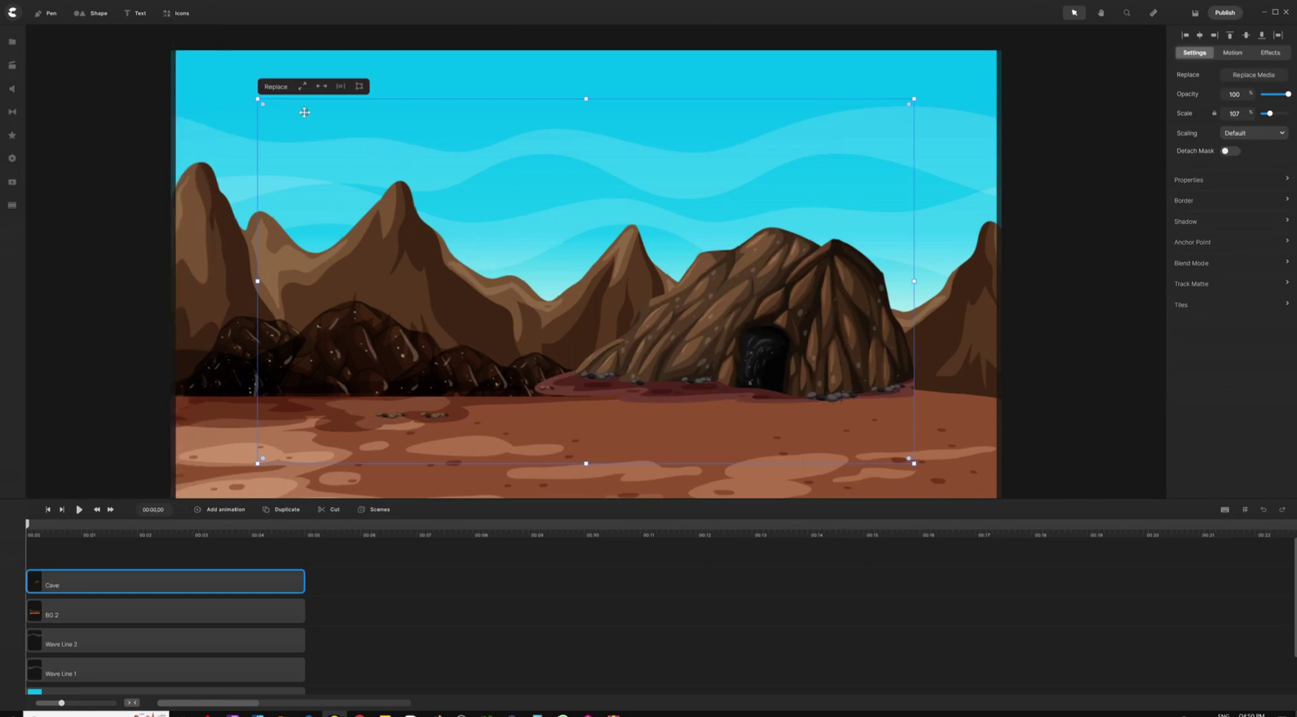
{"action": "left_click", "coordinate": [302, 87]}
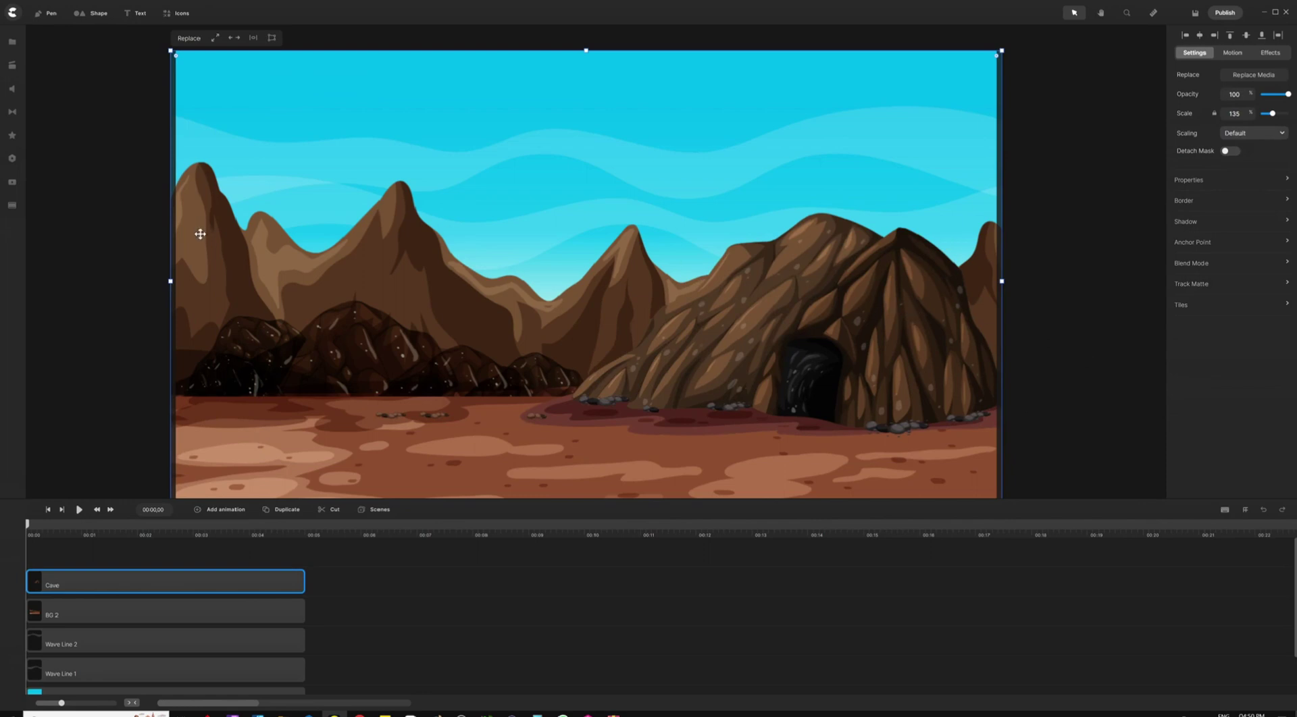
{"action": "left_click", "coordinate": [102, 263]}
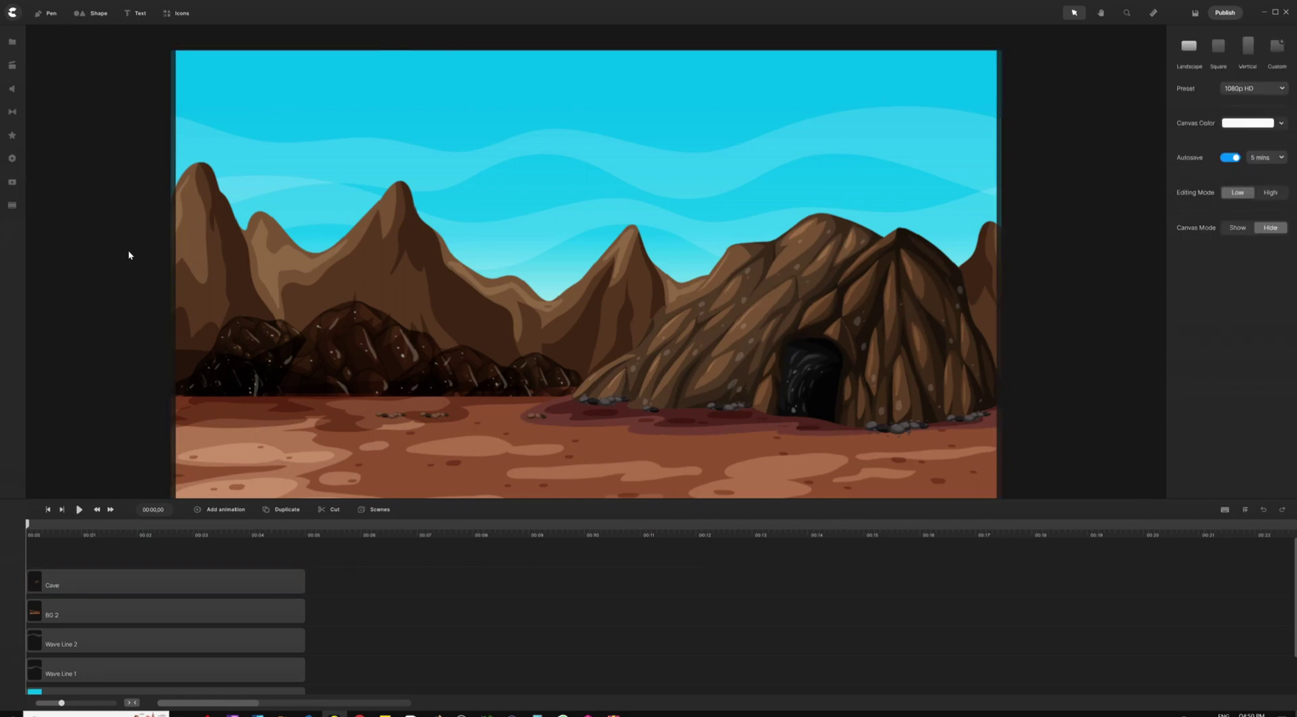
Add the Front Tree image above the Cave layer and scale it to fill the canvas.
{"action": "left_click", "coordinate": [12, 43]}
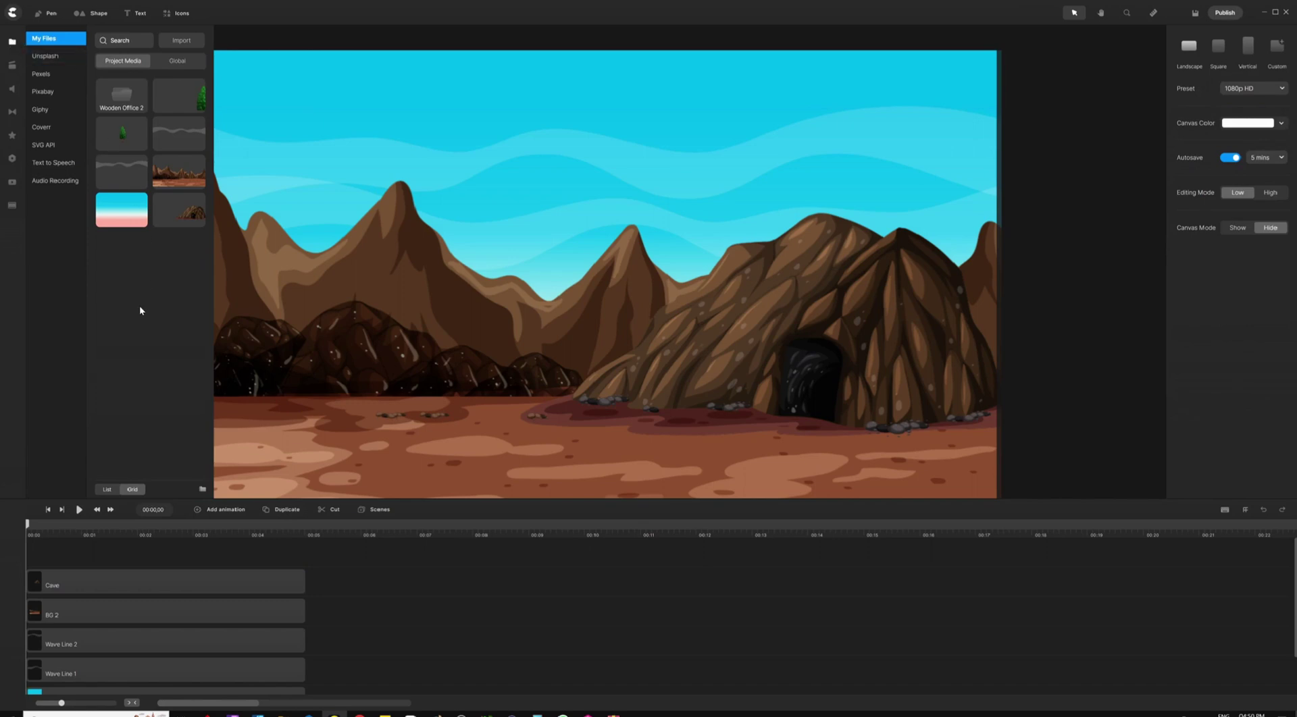
{"action": "left_click_drag", "start_coordinate": [238, 122], "coordinate": [463, 245]}
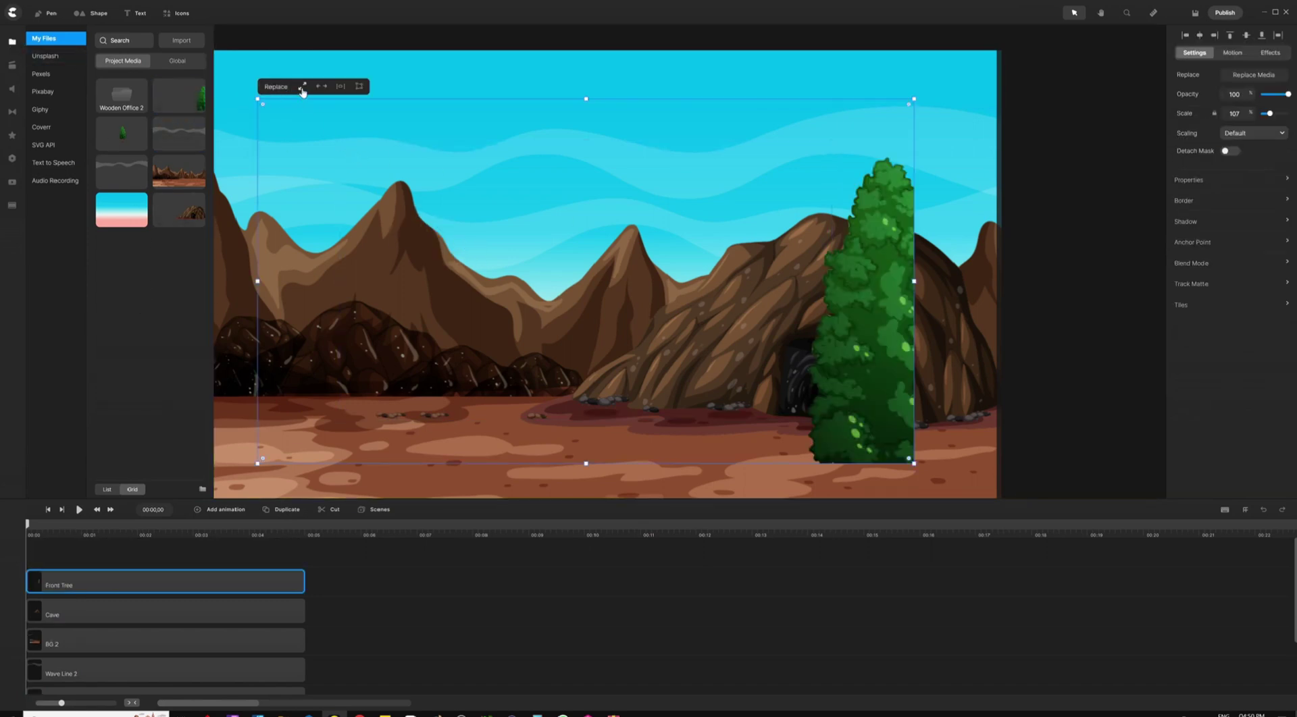
{"action": "left_click", "coordinate": [303, 87]}
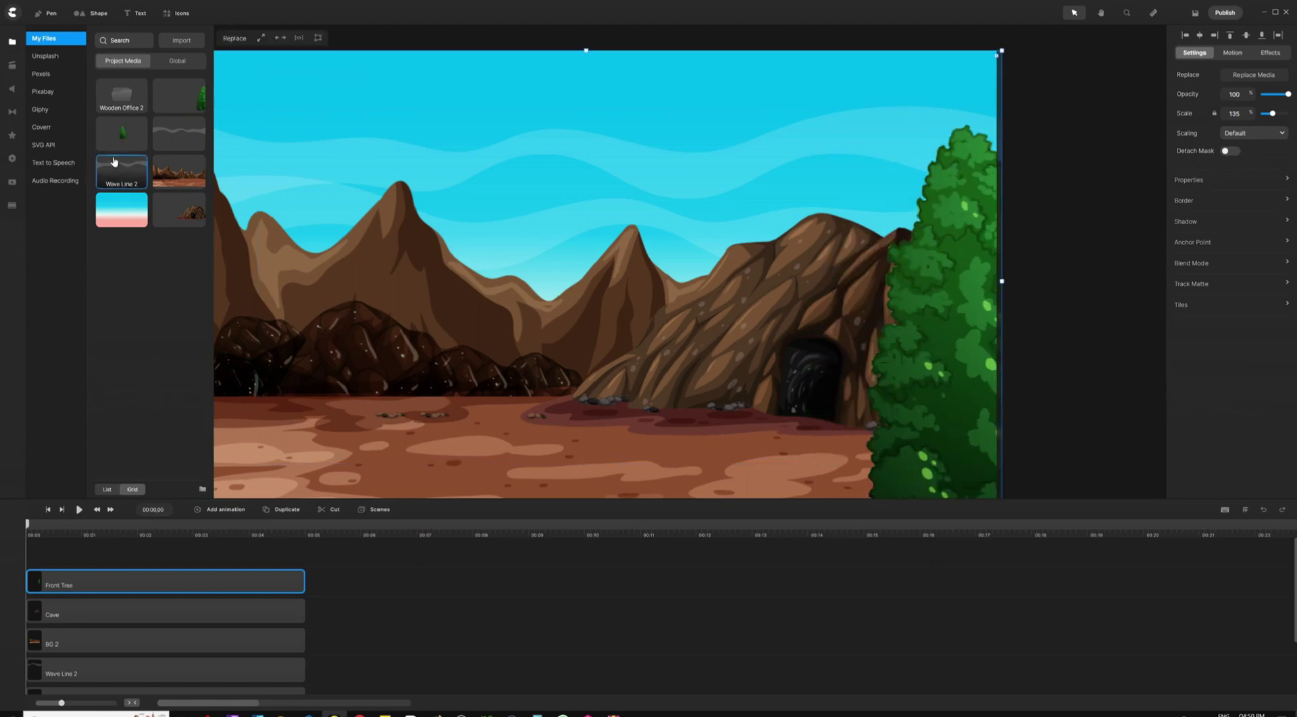
Add the Tree image above Front Tree and shift it slightly left, away from the cave.
{"action": "left_click_drag", "start_coordinate": [122, 133], "coordinate": [423, 251]}
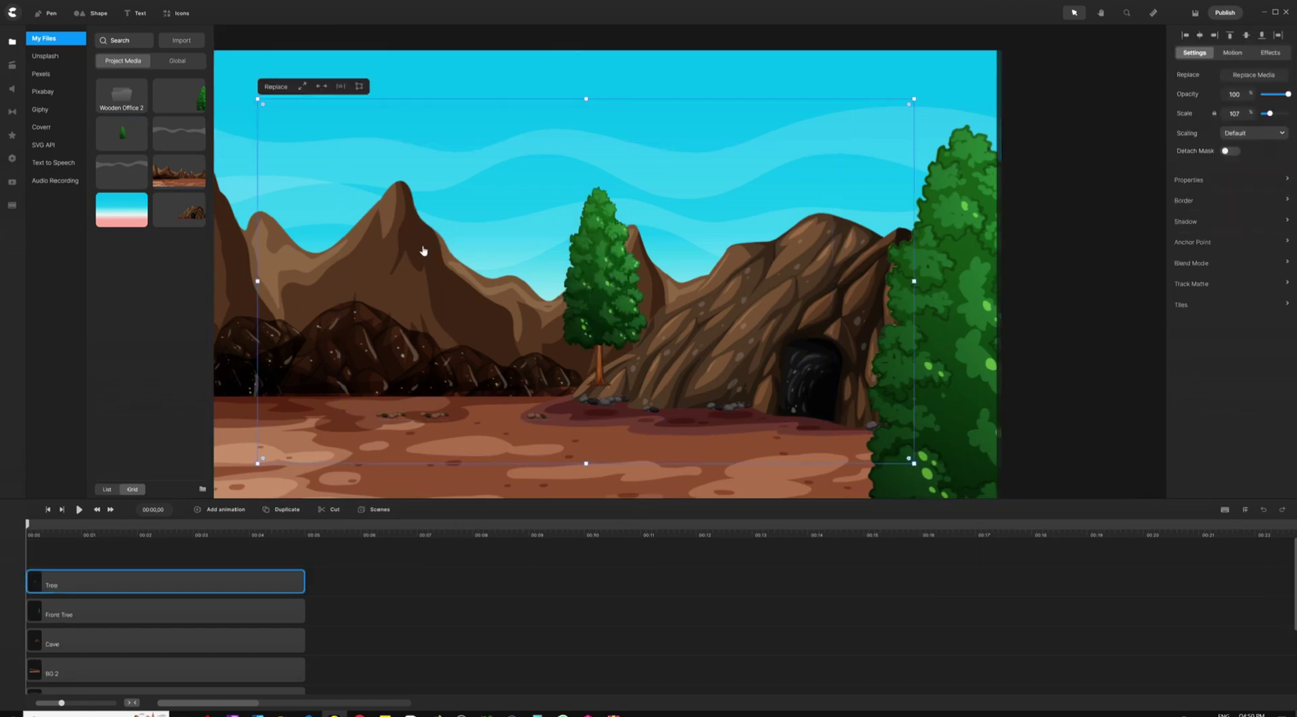
{"action": "left_click", "coordinate": [12, 41]}
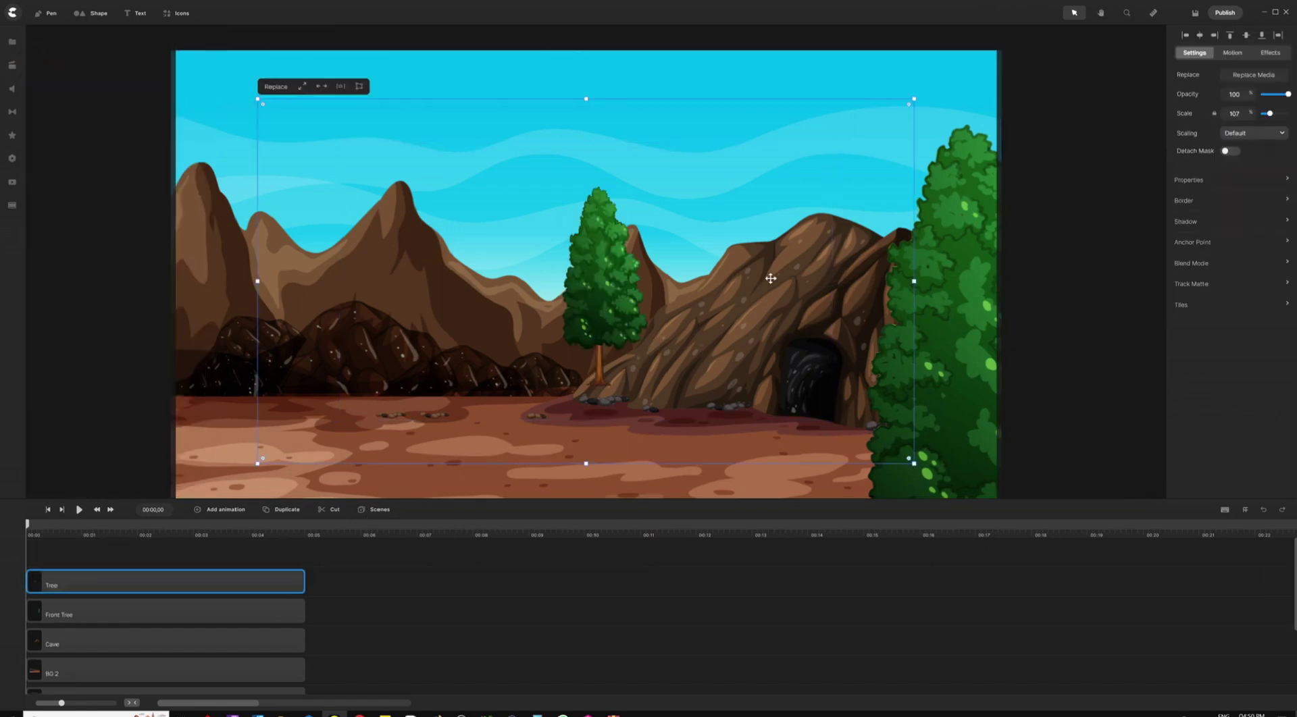
{"action": "left_click_drag", "start_coordinate": [621, 284], "coordinate": [547, 261]}
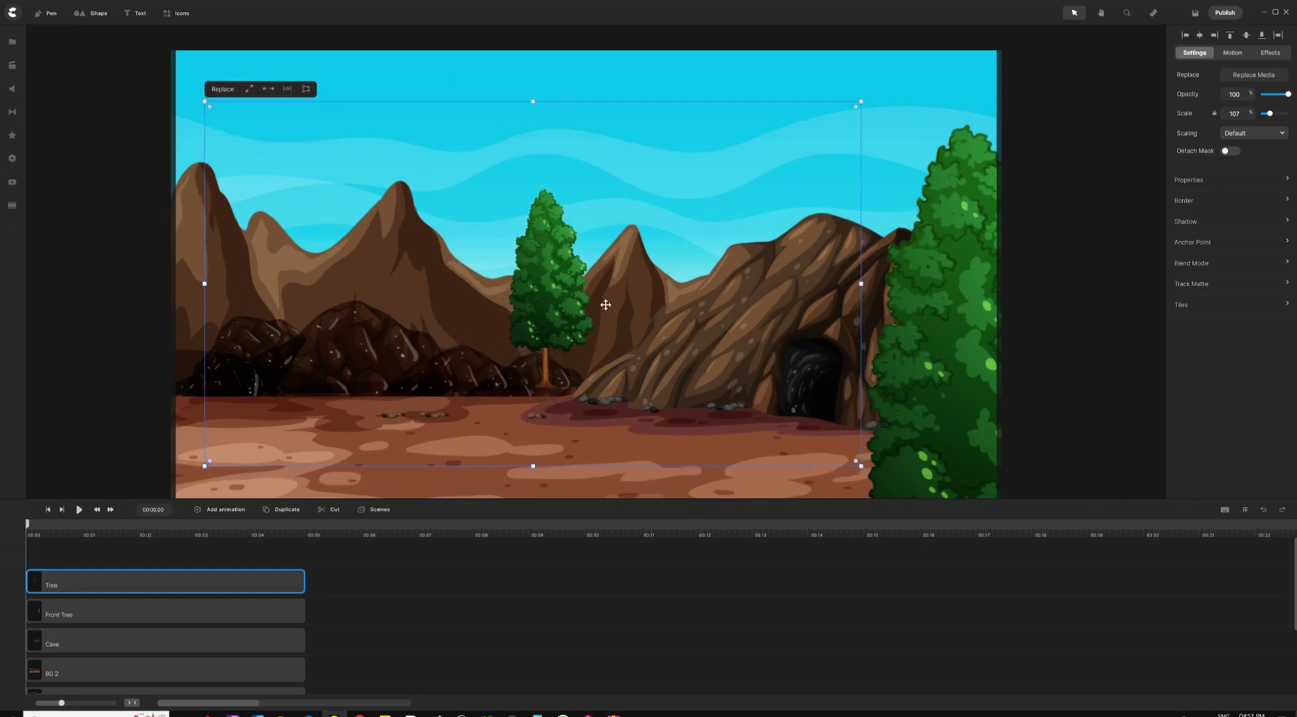
Crop the Tree image on all four sides so its frame fits closely around the single tree.
{"action": "double_click", "coordinate": [555, 282]}
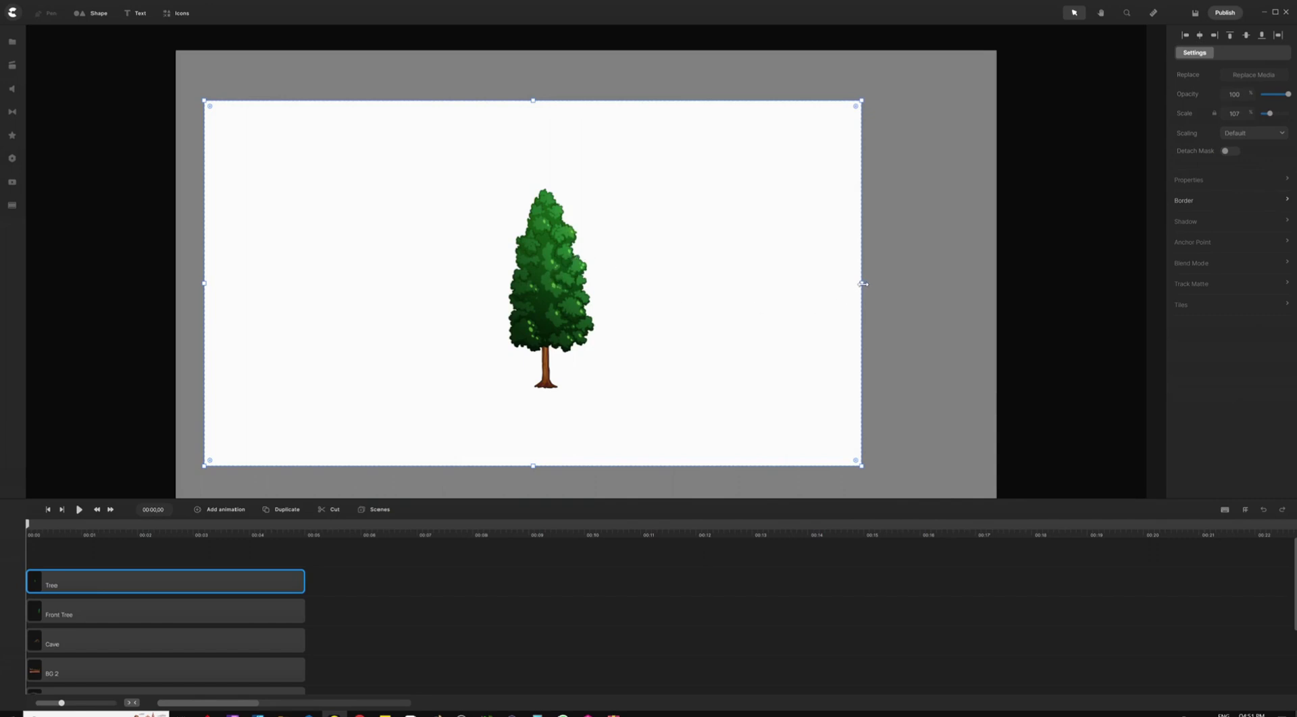
{"action": "left_click_drag", "start_coordinate": [863, 283], "coordinate": [603, 289]}
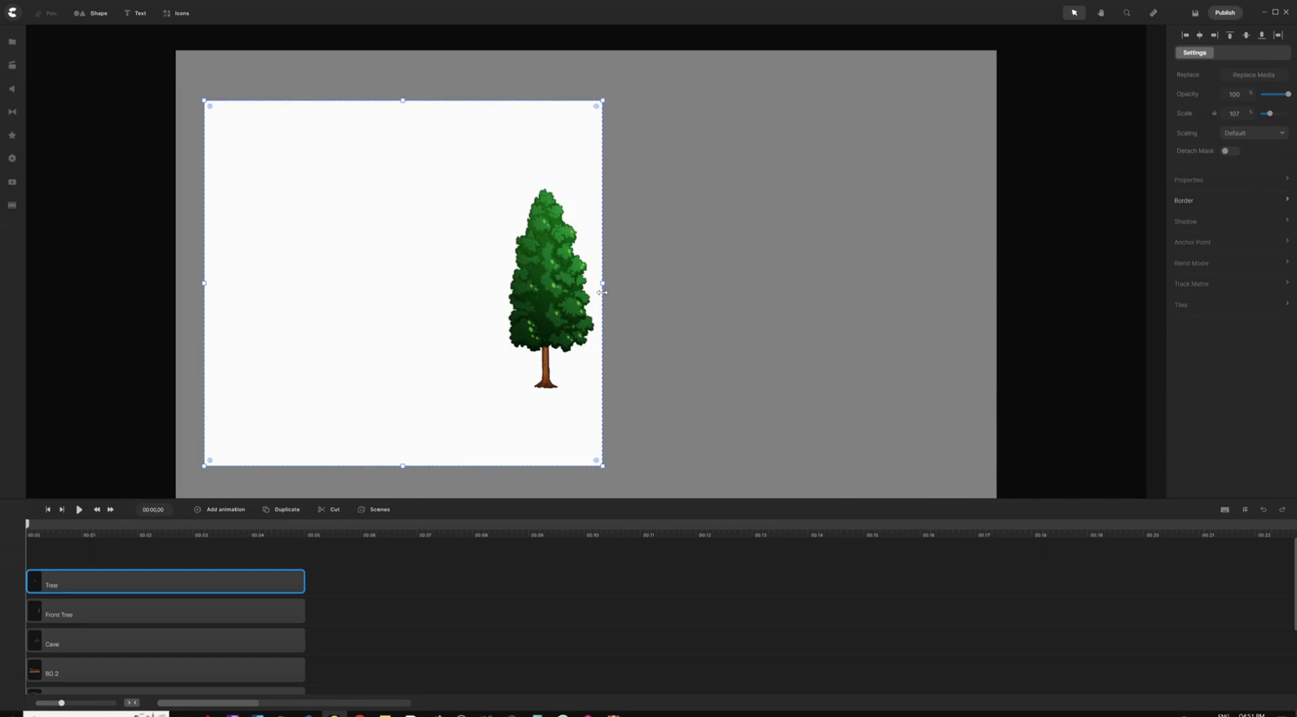
{"action": "left_click_drag", "start_coordinate": [203, 468], "coordinate": [325, 439]}
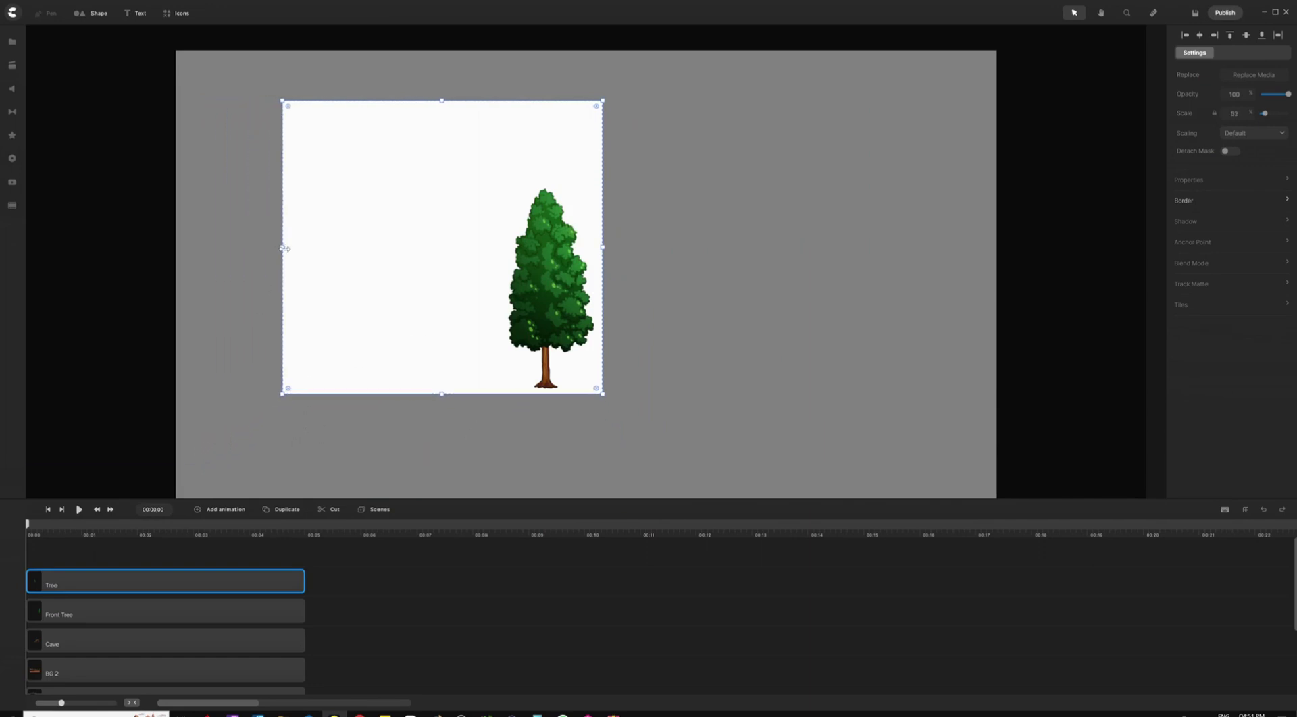
{"action": "left_click_drag", "start_coordinate": [285, 249], "coordinate": [500, 249]}
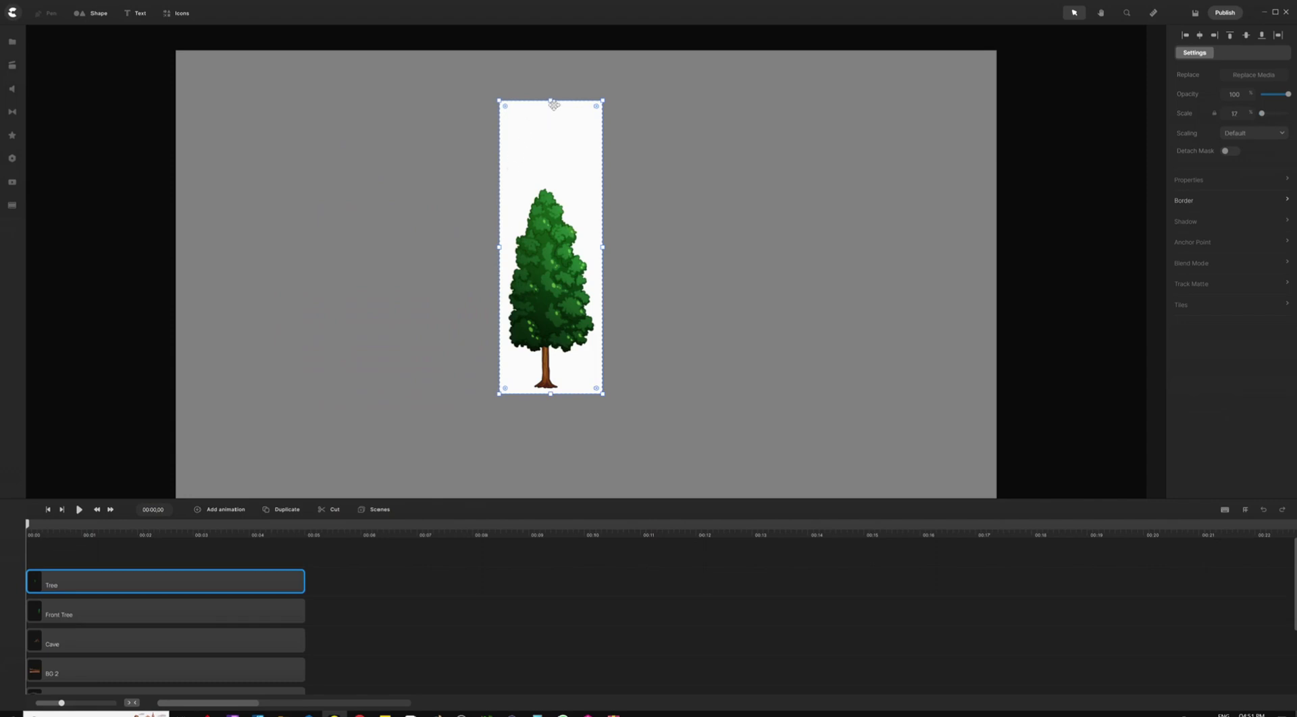
{"action": "left_click_drag", "start_coordinate": [554, 105], "coordinate": [554, 183]}
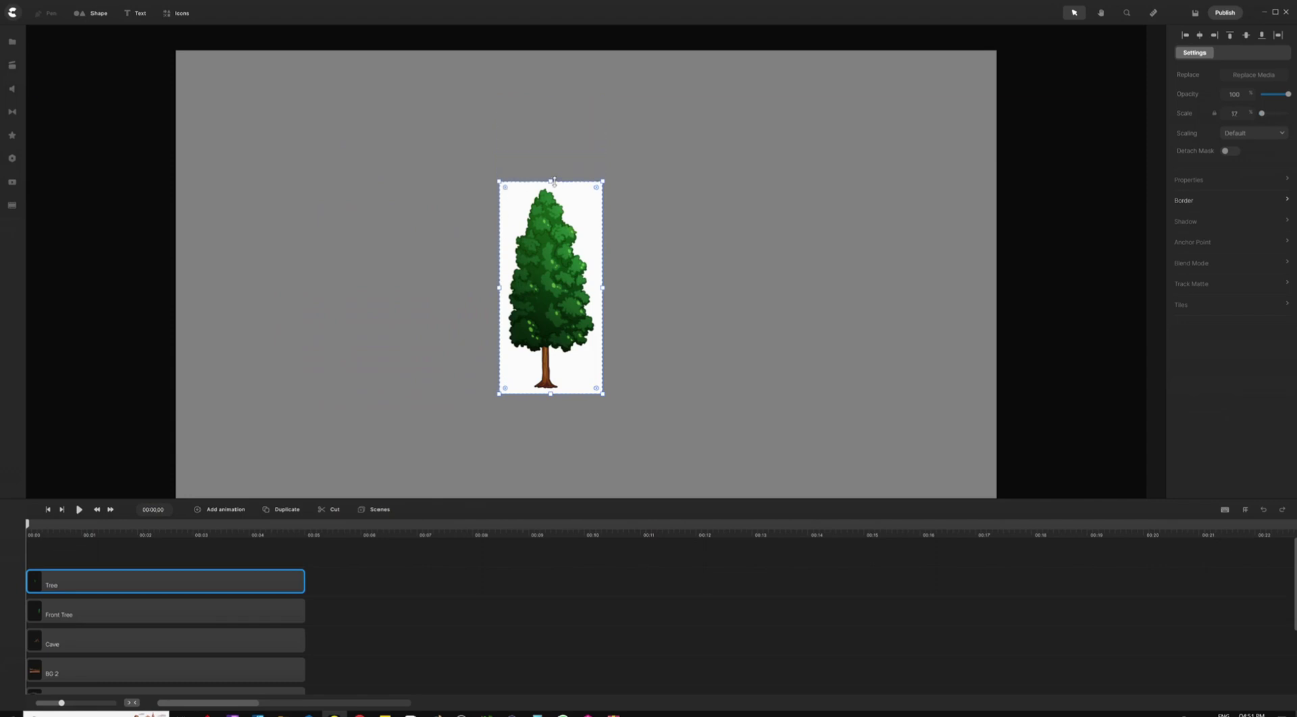
{"action": "left_click", "coordinate": [465, 225]}
Move the cropped tree down and left onto the open ground and enlarge it to a scale of 20%.
{"action": "left_click_drag", "start_coordinate": [565, 261], "coordinate": [498, 325]}
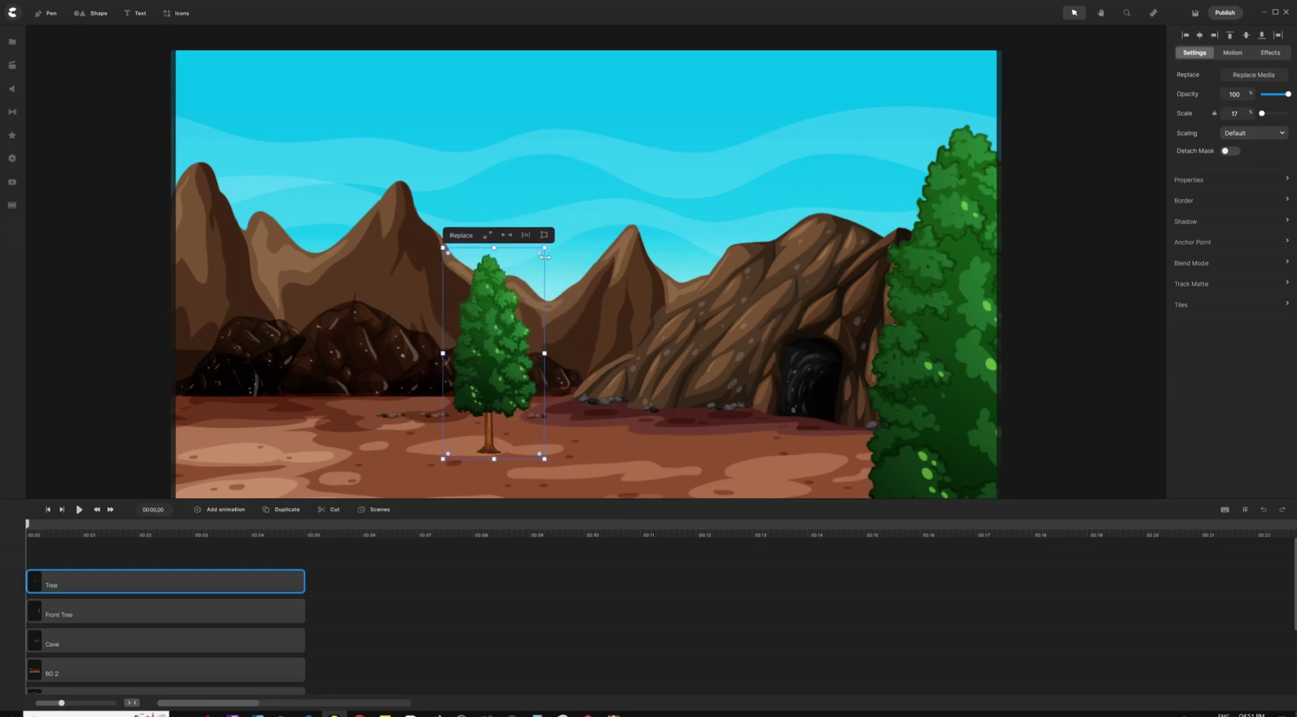
{"action": "left_click_drag", "start_coordinate": [545, 248], "coordinate": [575, 217]}
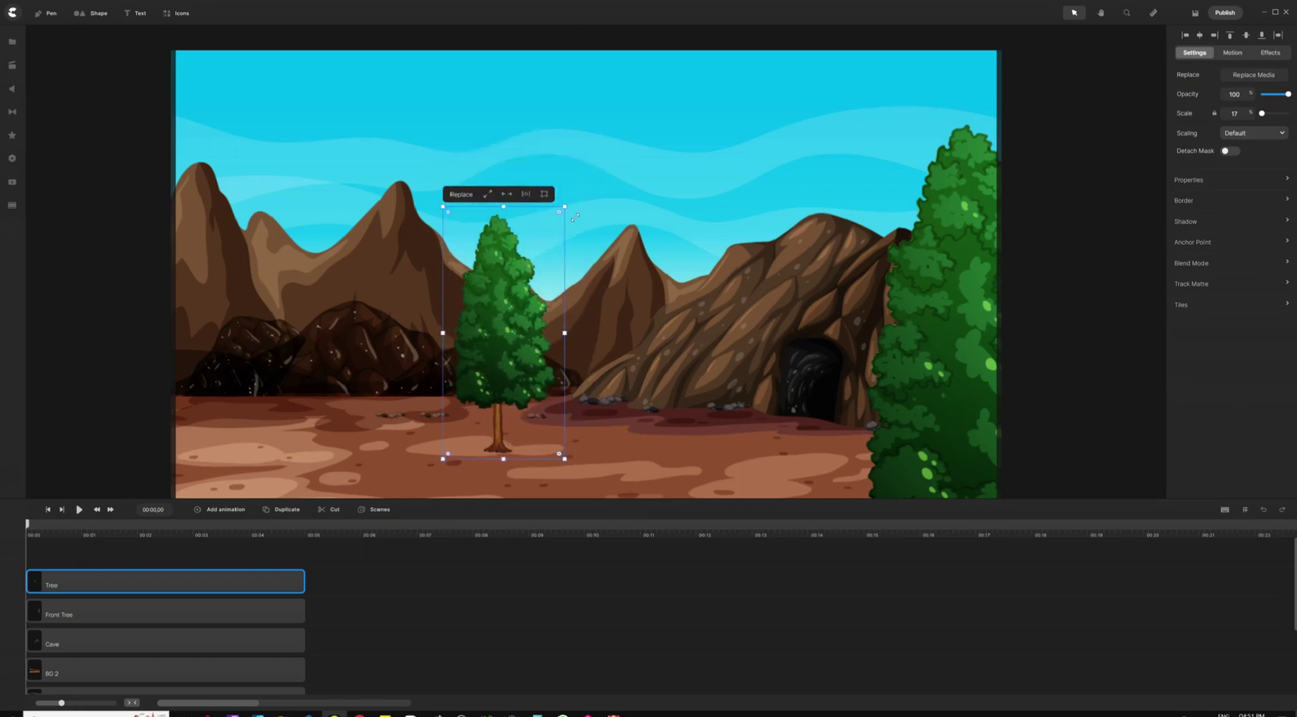
{"action": "mouse_move", "coordinate": [509, 318]}
{"action": "left_mouse_down"}
{"action": "mouse_move", "coordinate": [523, 326]}
{"action": "mouse_move", "coordinate": [509, 316]}
{"action": "left_mouse_up"}
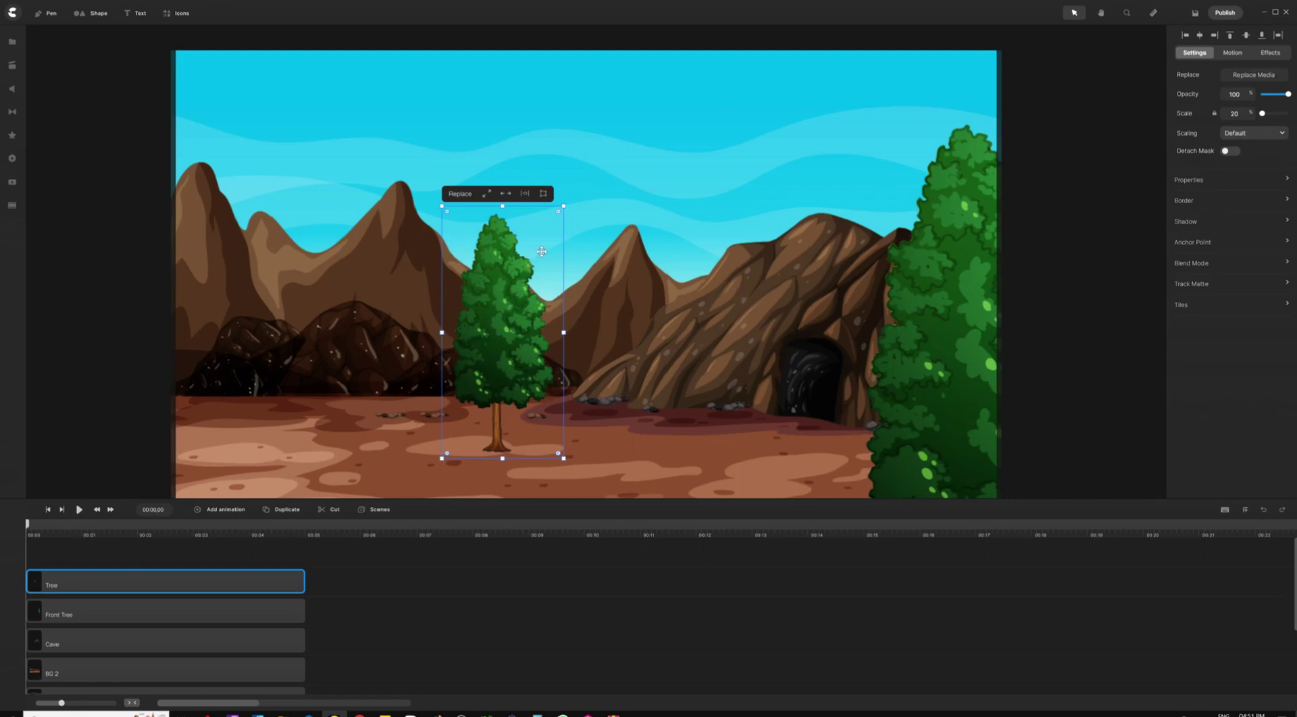
Move the single tree down and left toward the canvas's lower edge and enlarge it until its crown reaches the mountain peak.
{"action": "left_click_drag", "start_coordinate": [526, 272], "coordinate": [442, 343]}
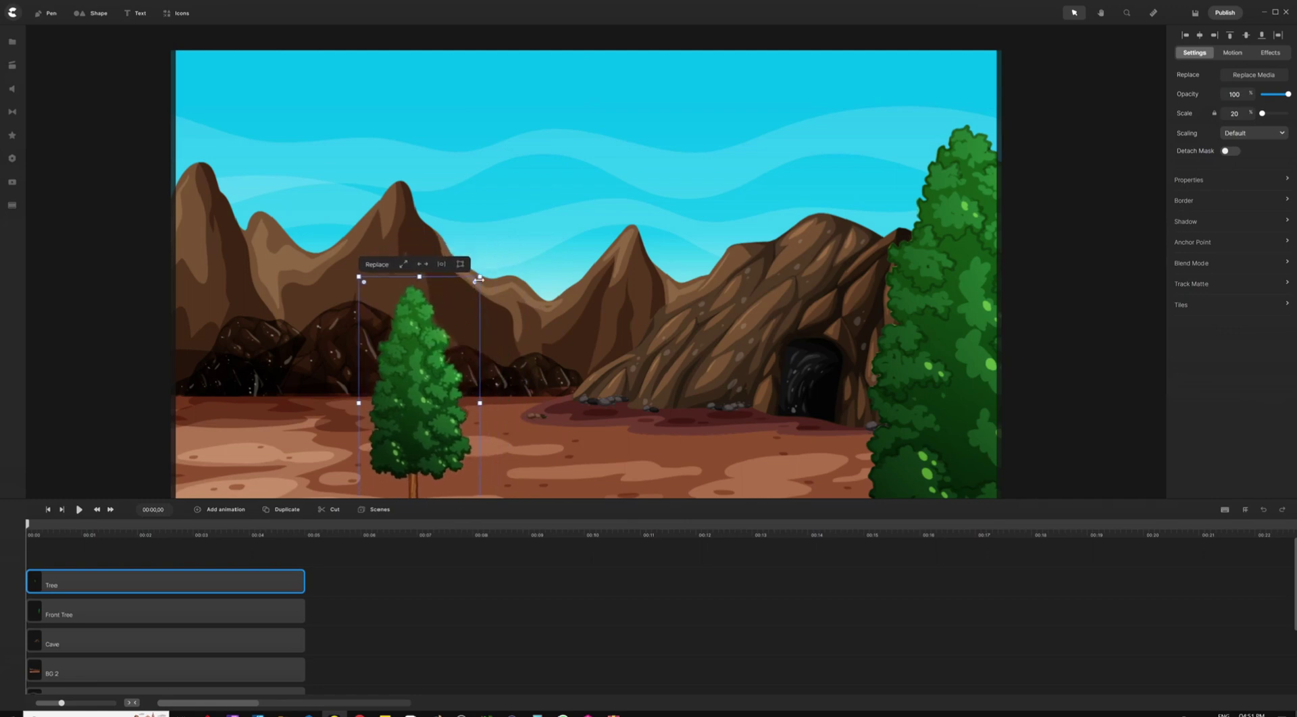
{"action": "left_click_drag", "start_coordinate": [477, 279], "coordinate": [524, 180]}
{"action": "left_click", "coordinate": [230, 557]}
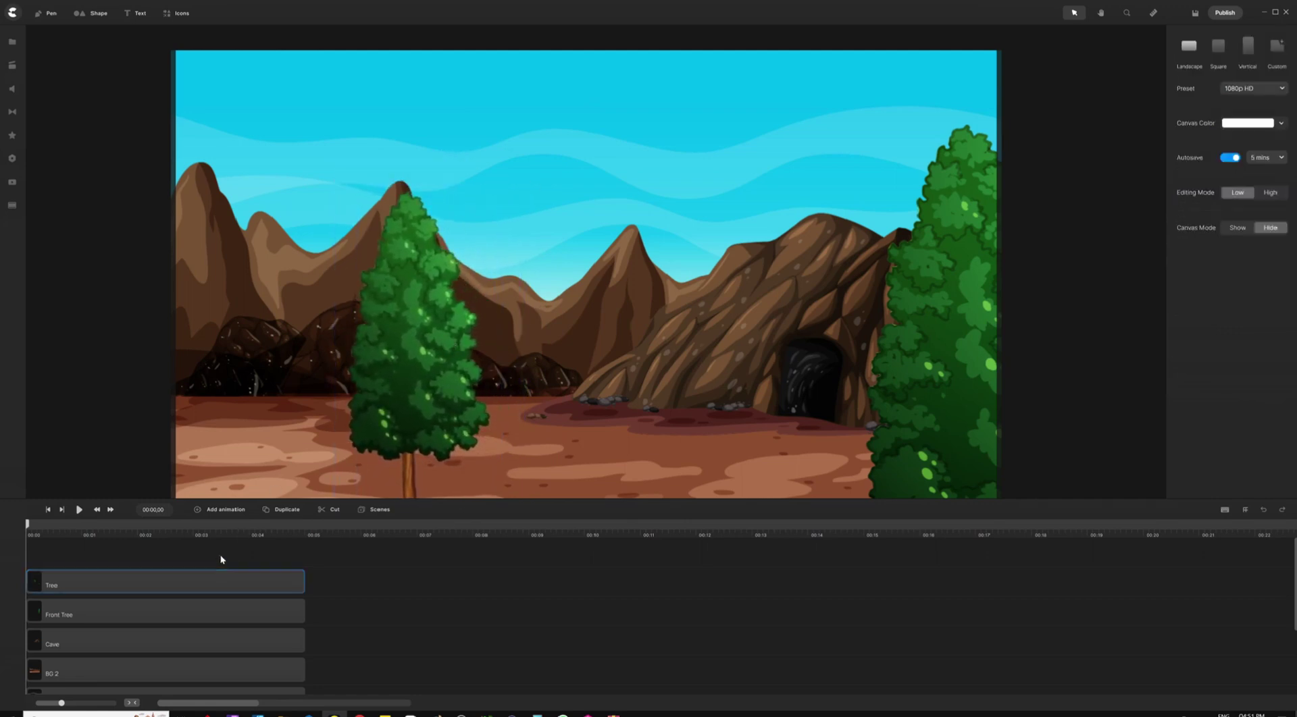
{"action": "left_click_drag", "start_coordinate": [464, 501], "coordinate": [471, 454]}
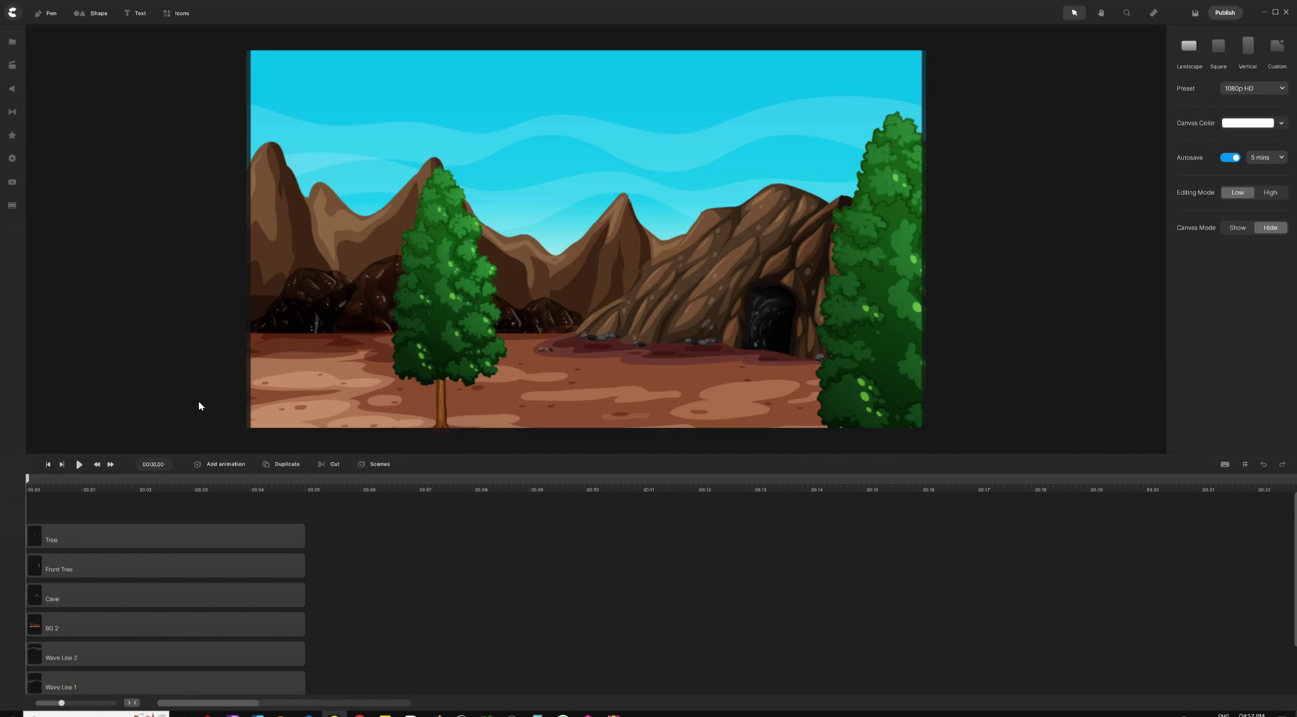
Add the Young Boy from the Classy characters to the scene, standing on the ground between the tree and the cave.
{"action": "left_click", "coordinate": [13, 66]}
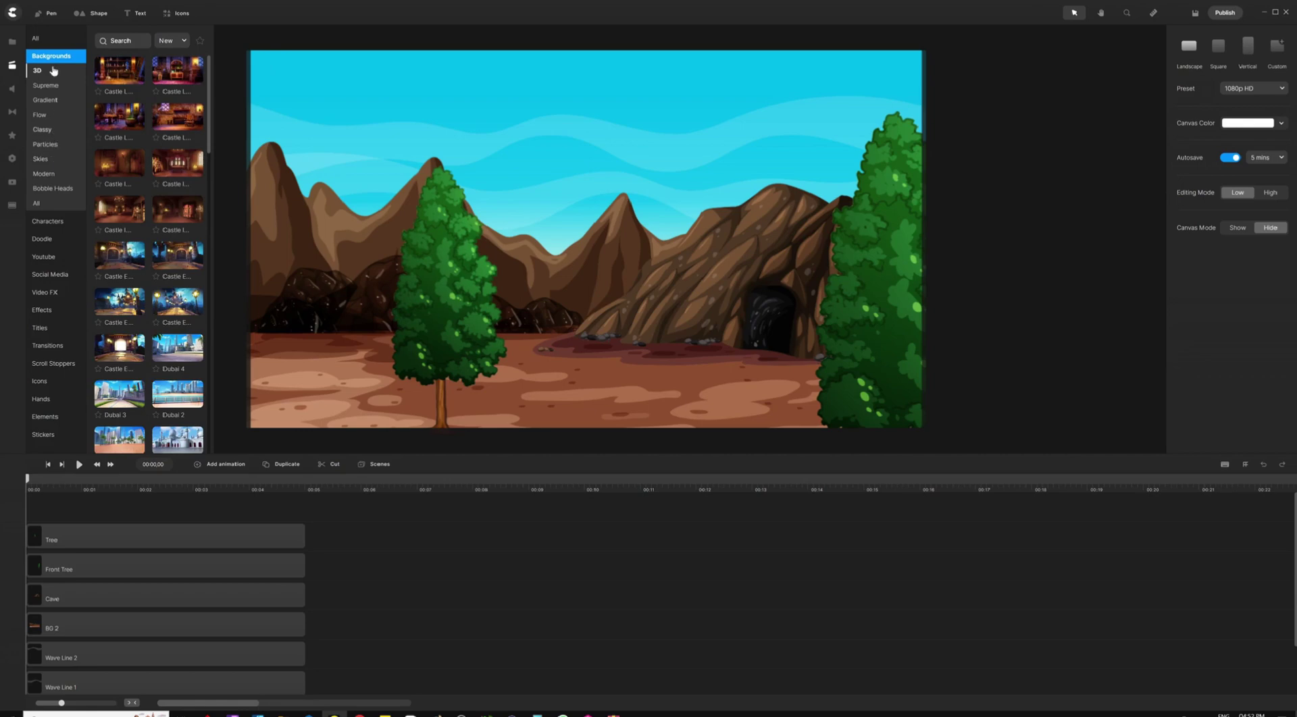
{"action": "left_click", "coordinate": [76, 220]}
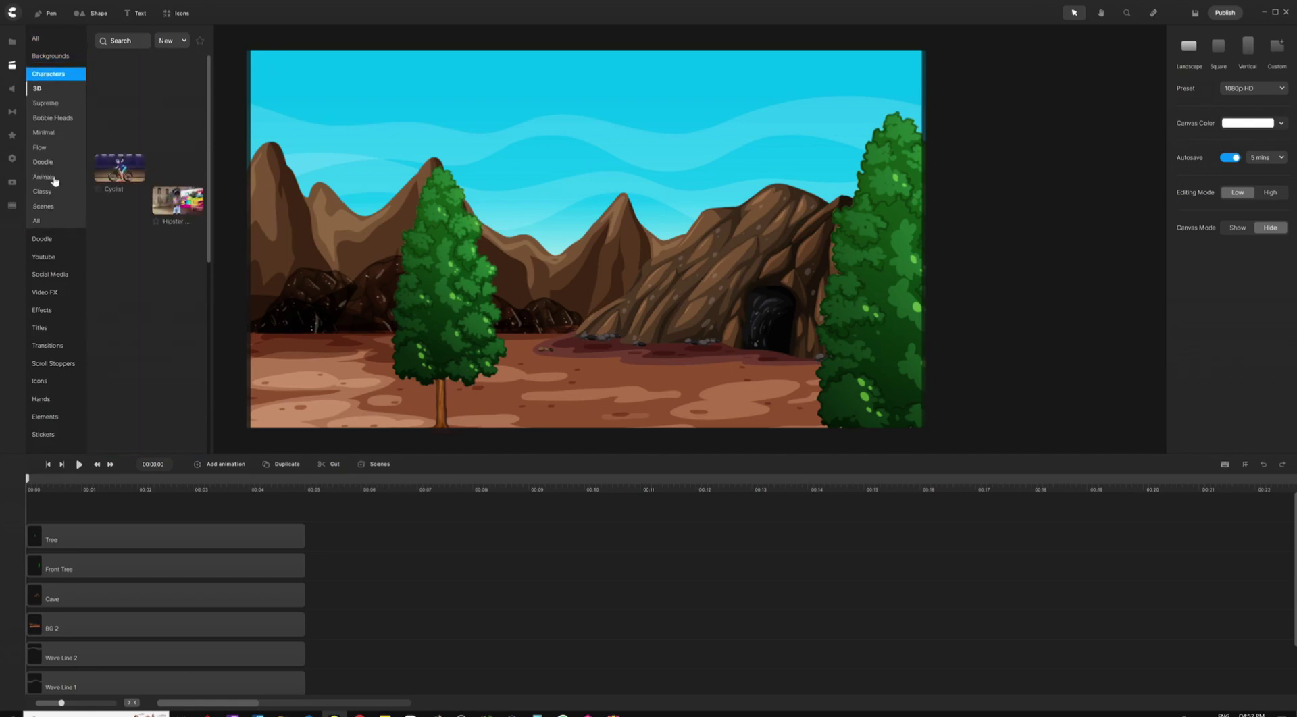
{"action": "left_click", "coordinate": [42, 192]}
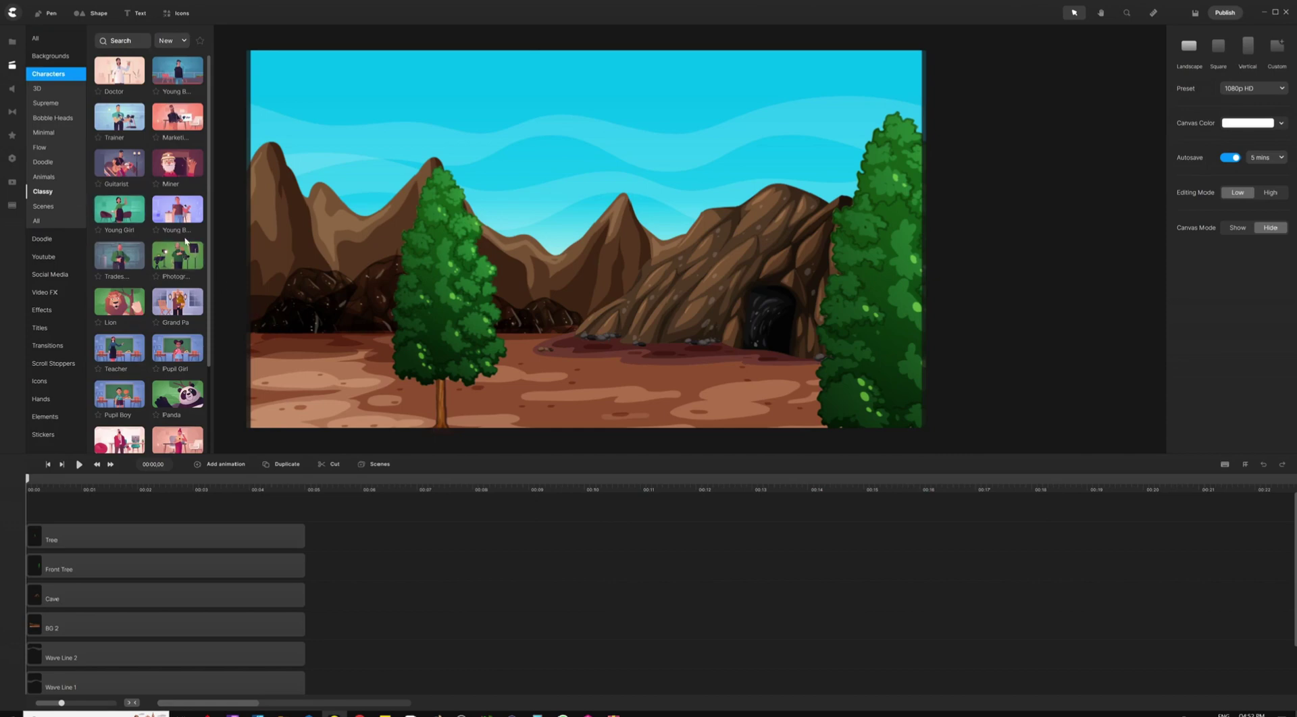
{"action": "left_click_drag", "start_coordinate": [177, 210], "coordinate": [577, 301]}
{"action": "left_click", "coordinate": [11, 66]}
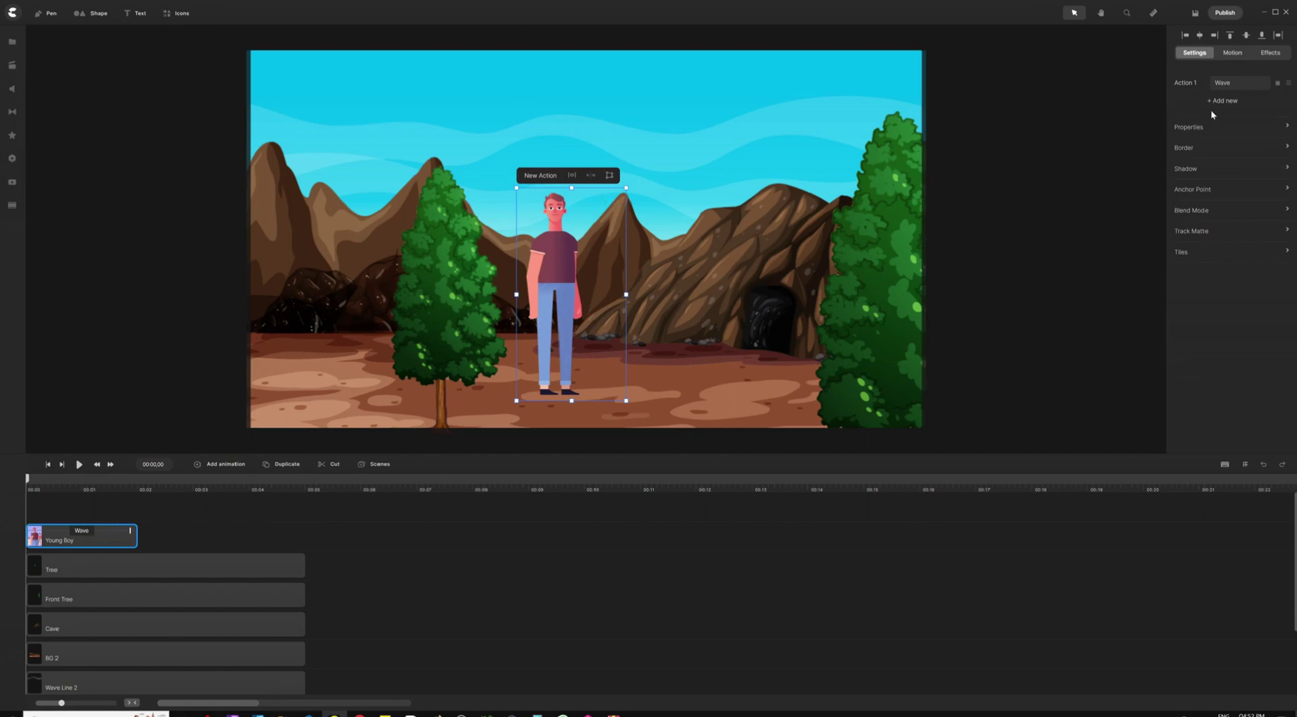
Change the Young Boy's action from Wave to Walking and flip him horizontally so he faces the other way.
{"action": "left_click", "coordinate": [1224, 89]}
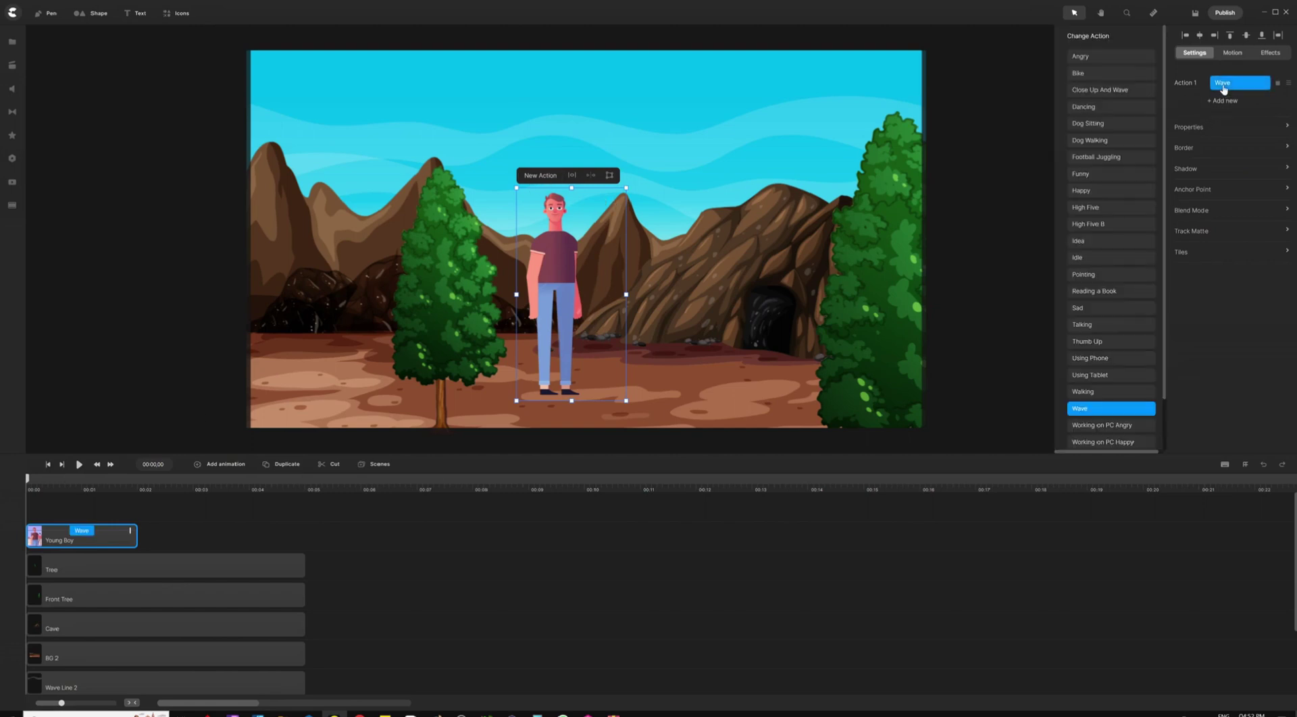
{"action": "scroll", "coordinate": [1060, 365], "scroll_direction": "down", "scroll_amount": 1}
{"action": "left_click", "coordinate": [1083, 336]}
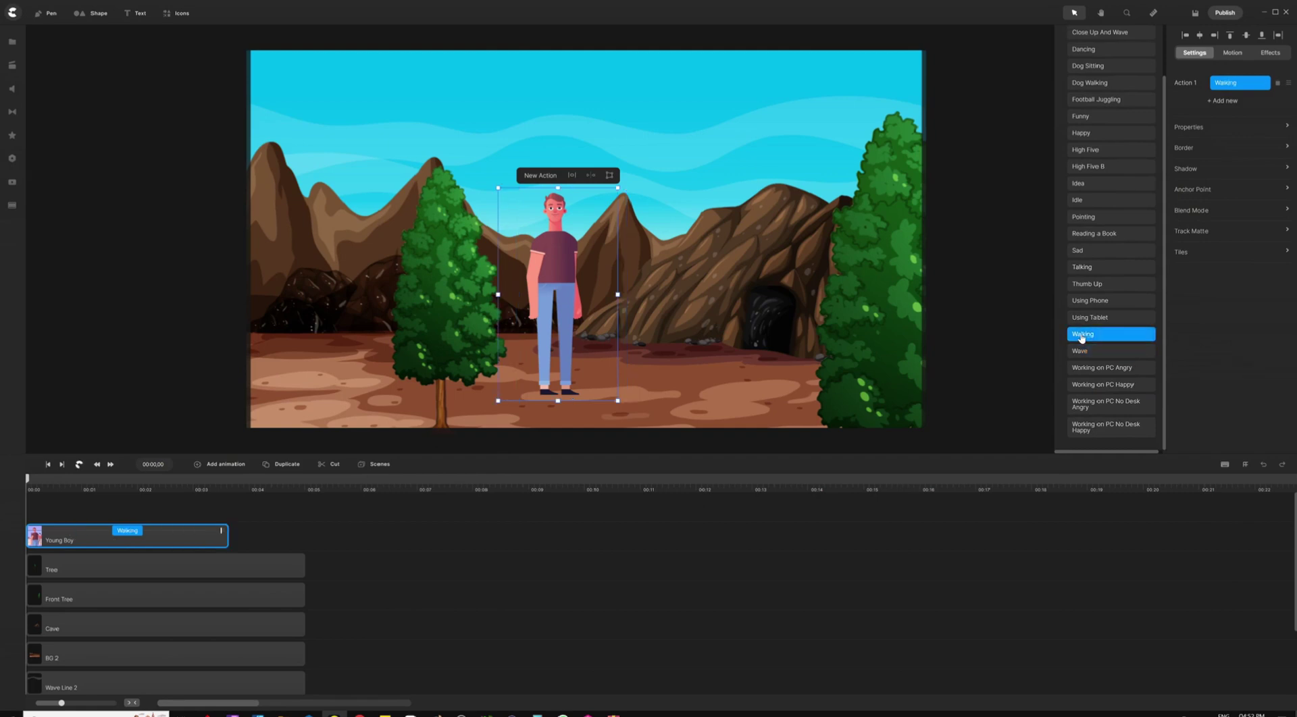
{"action": "left_click", "coordinate": [589, 176]}
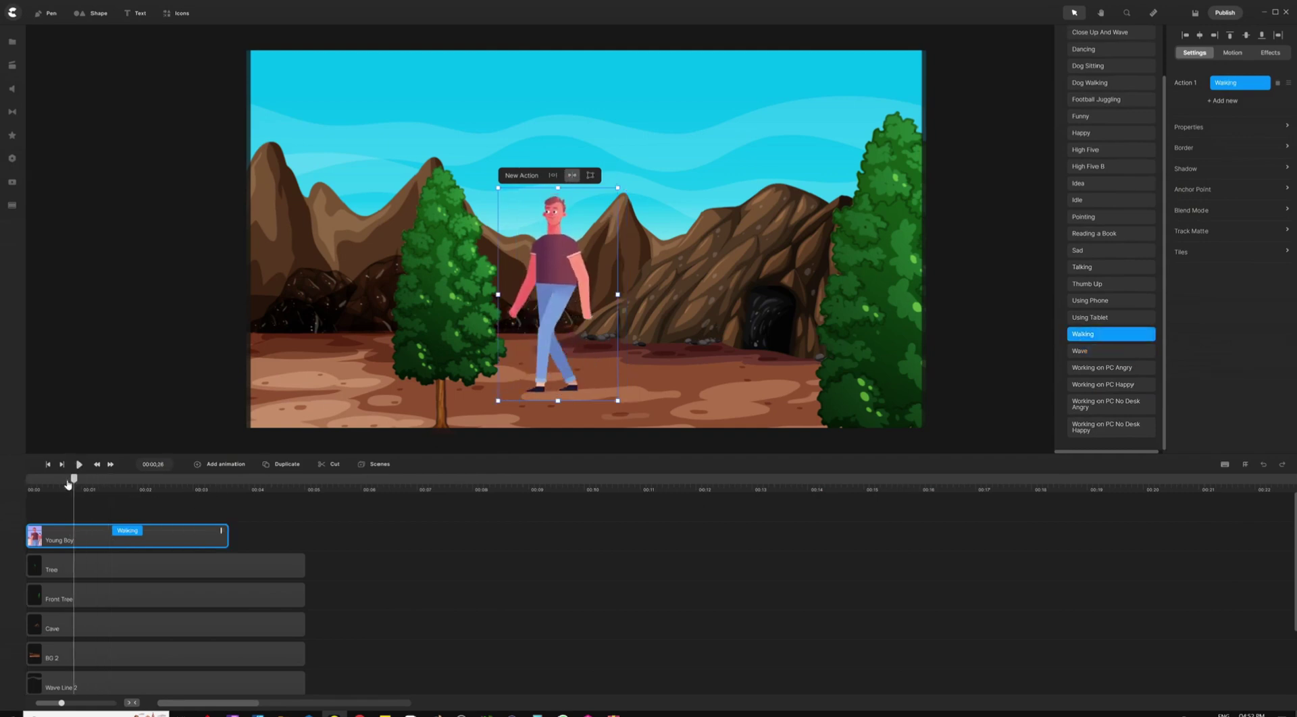
{"action": "left_click", "coordinate": [511, 533]}
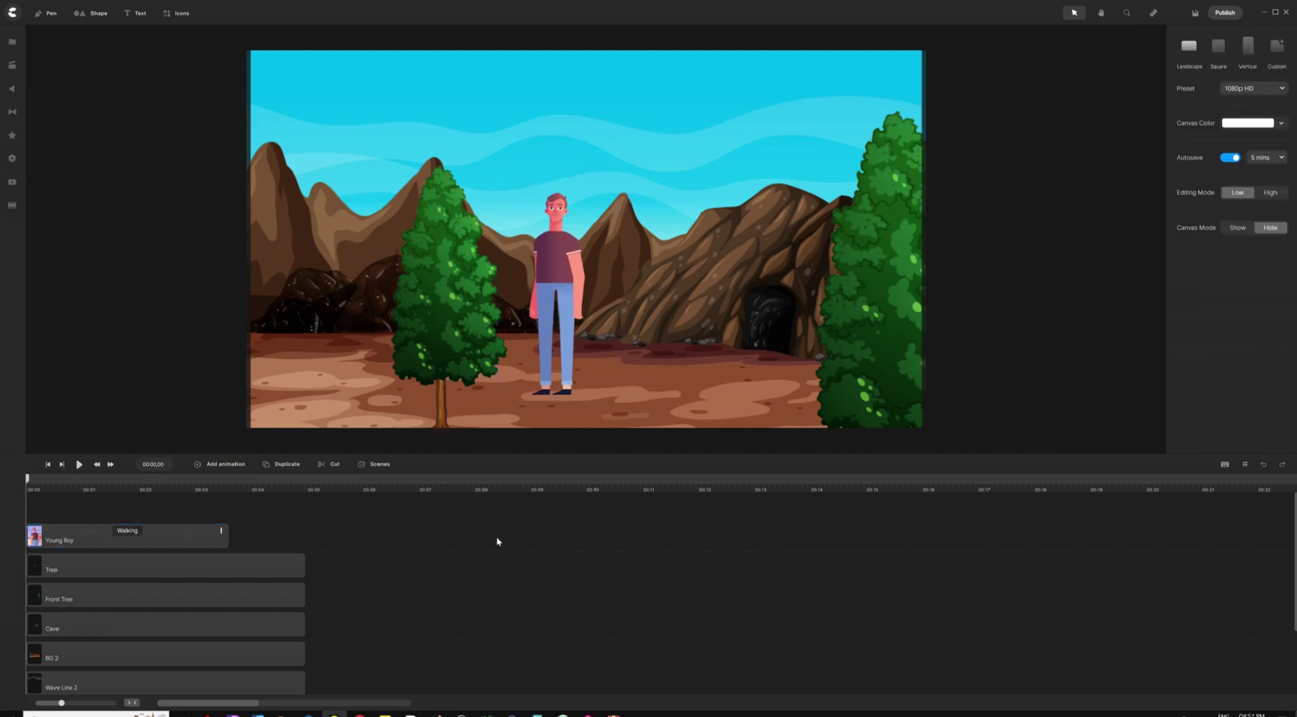
Shift the Young Boy slightly right and disable the starting animation of his Walking action.
{"action": "left_click", "coordinate": [566, 277]}
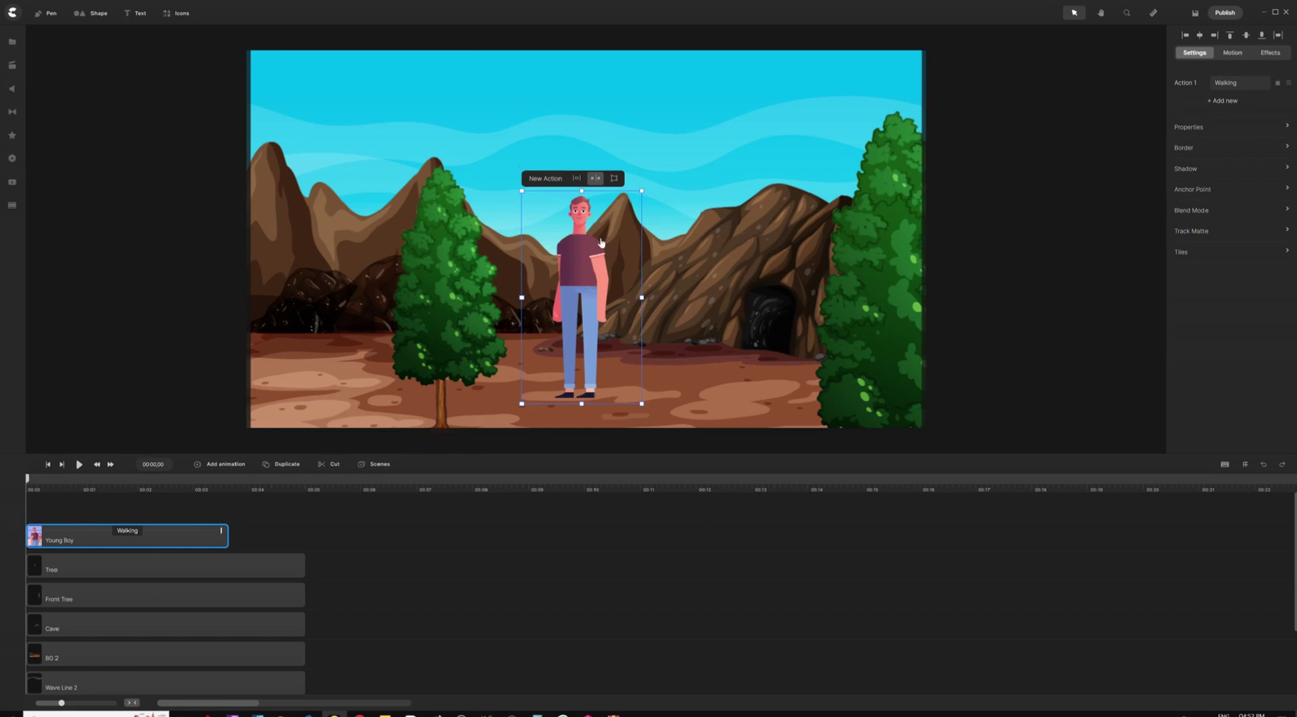
{"action": "left_click", "coordinate": [130, 533]}
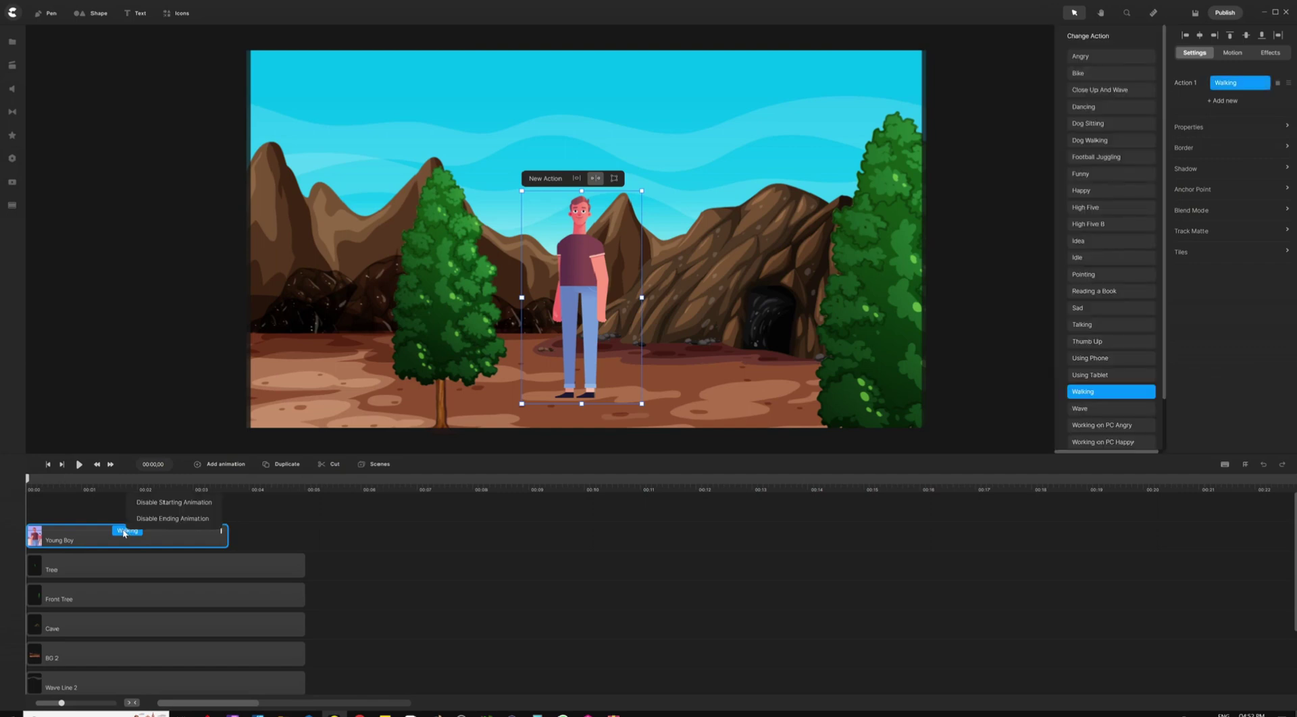
{"action": "left_click", "coordinate": [157, 506]}
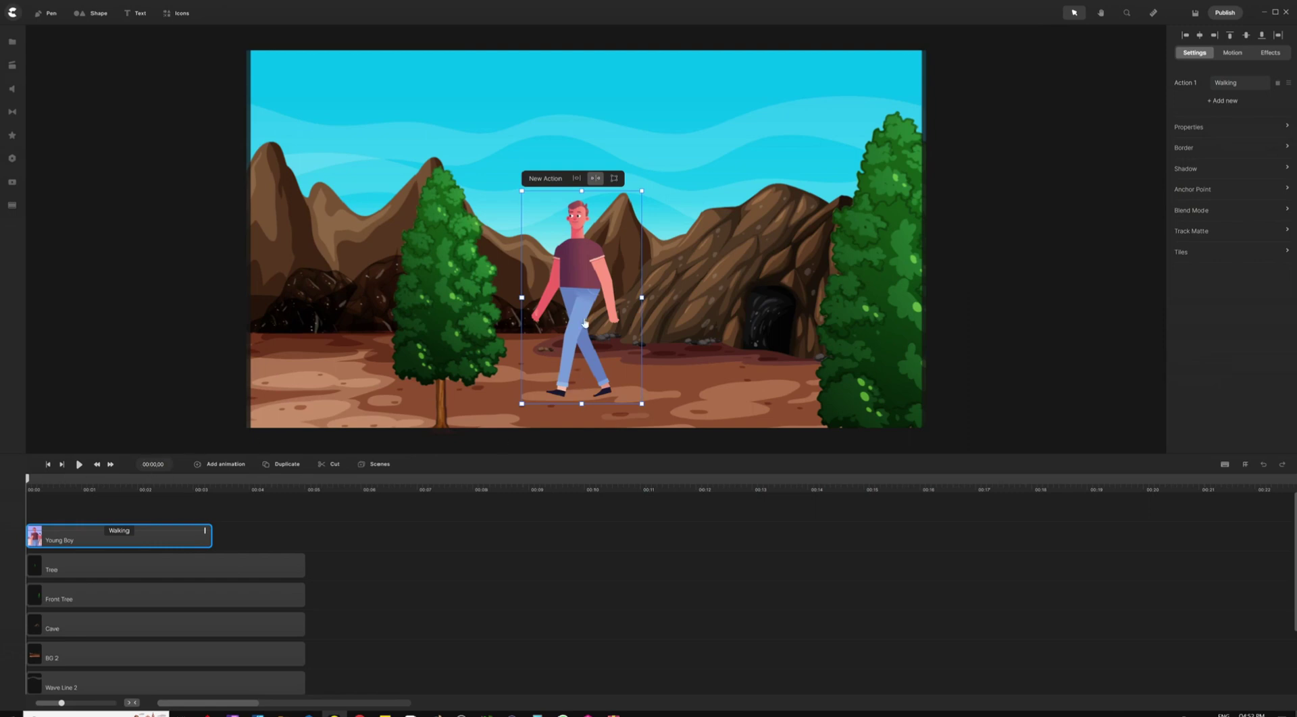
Place the Young Boy just outside the canvas beyond the front tree and extend his Walking clip to match the other layers' length.
{"action": "left_click_drag", "start_coordinate": [585, 284], "coordinate": [1012, 289]}
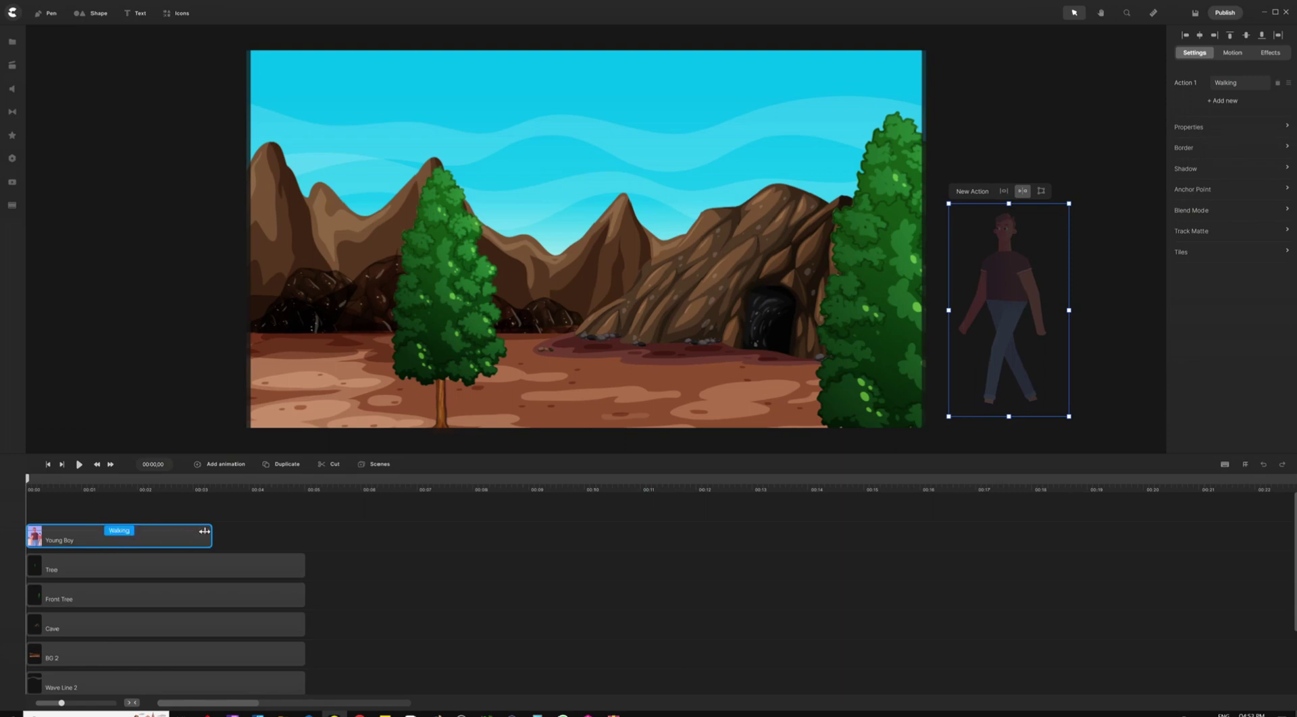
{"action": "left_click_drag", "start_coordinate": [209, 530], "coordinate": [297, 532]}
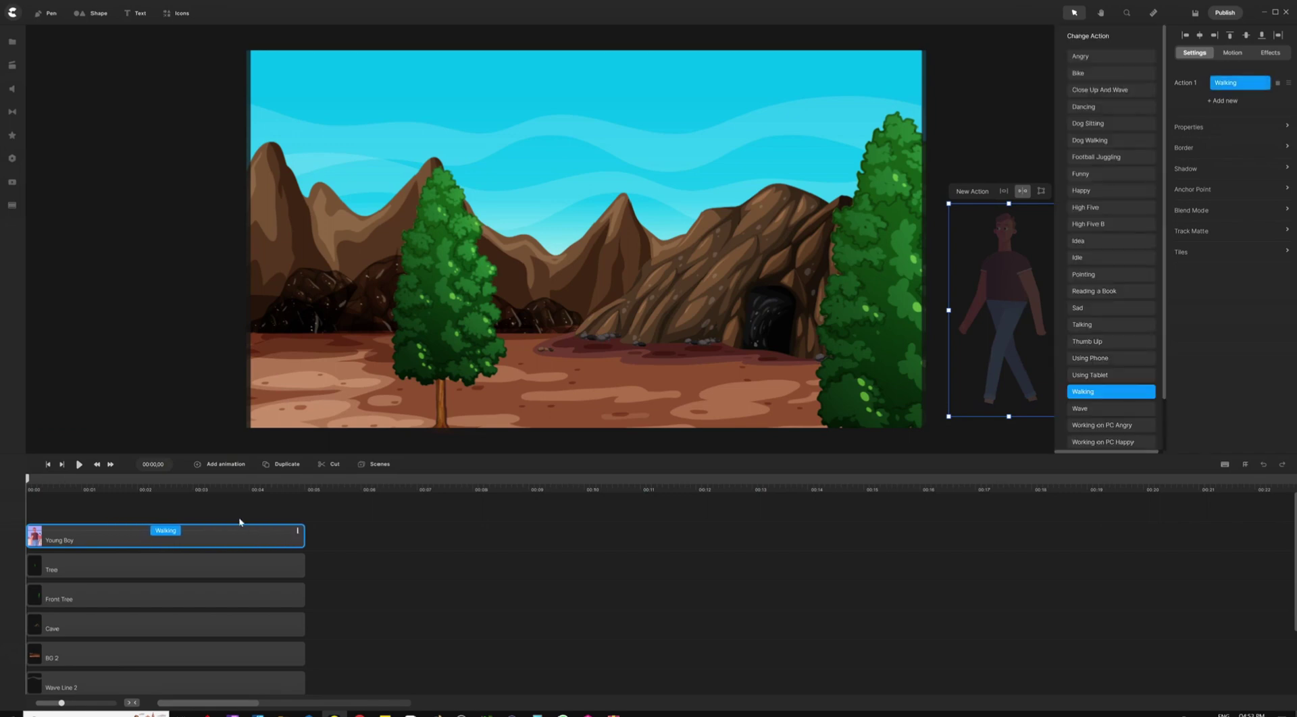
{"action": "left_click", "coordinate": [164, 501]}
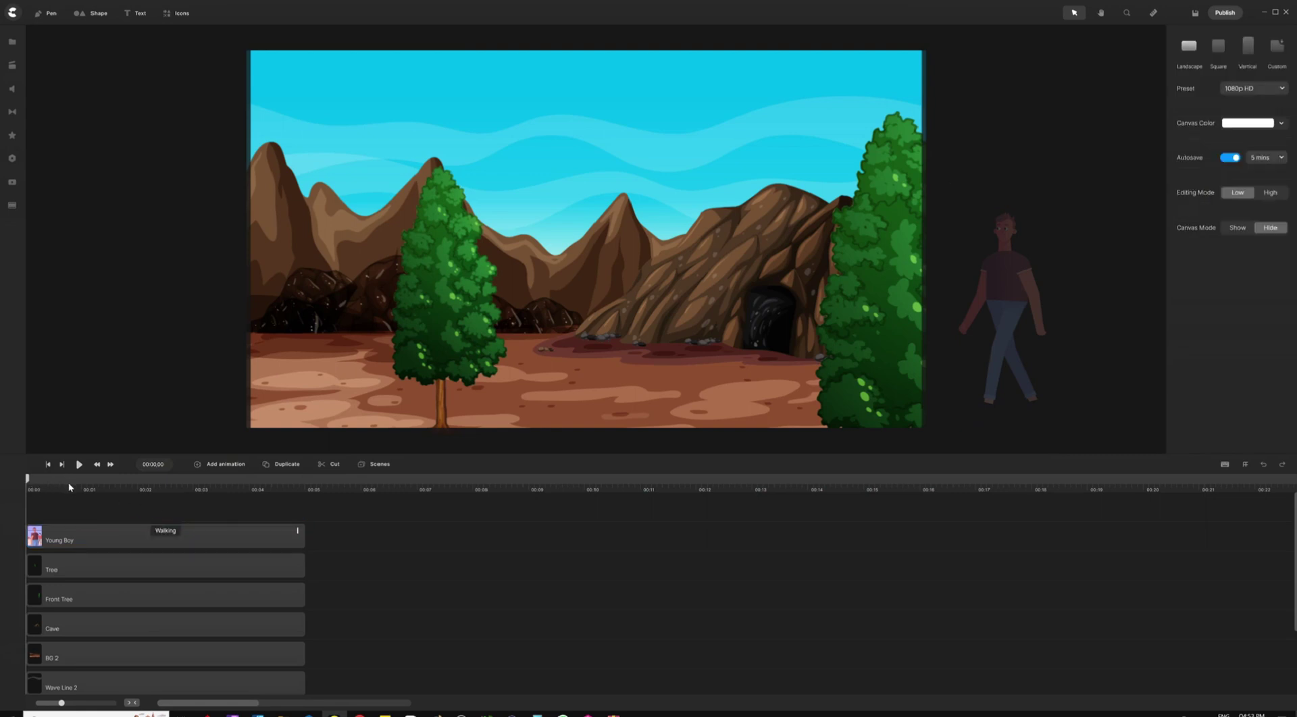
Add a position animation with Linear easing to the Young Boy layer, starting at 00:00,01.
{"action": "left_click_drag", "start_coordinate": [76, 487], "coordinate": [174, 487]}
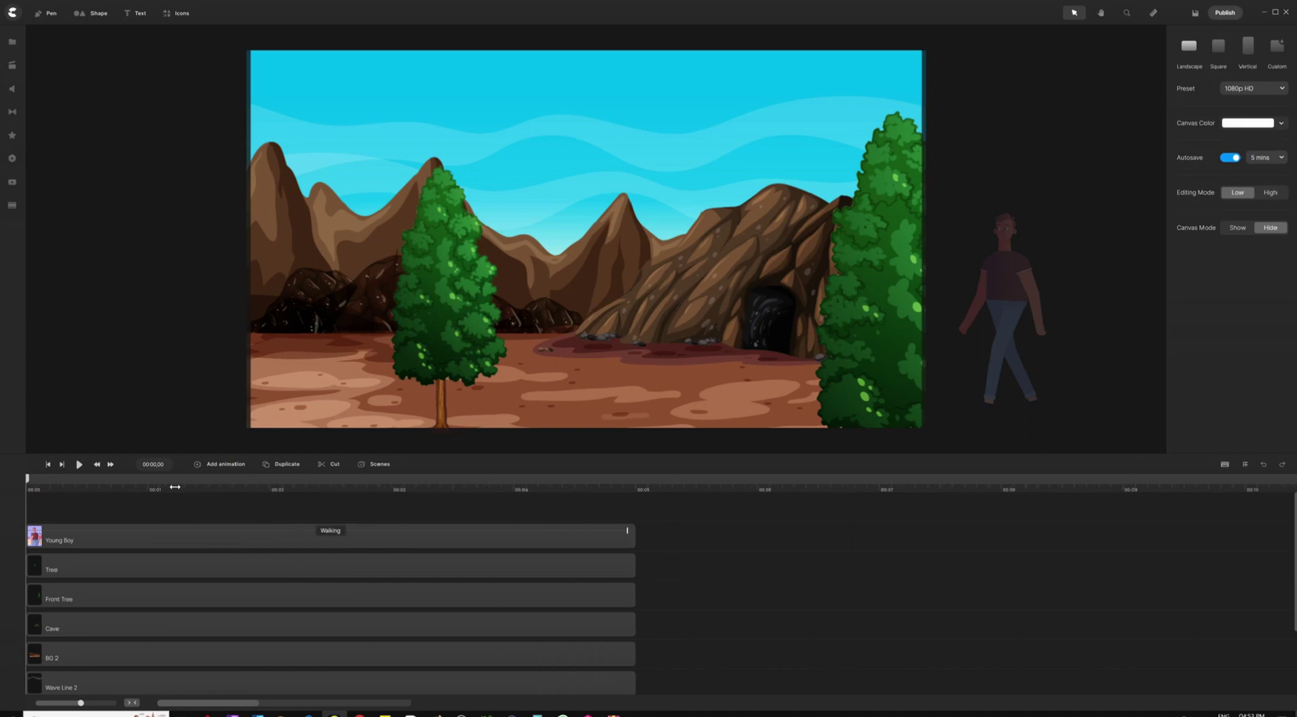
{"action": "left_click", "coordinate": [109, 465]}
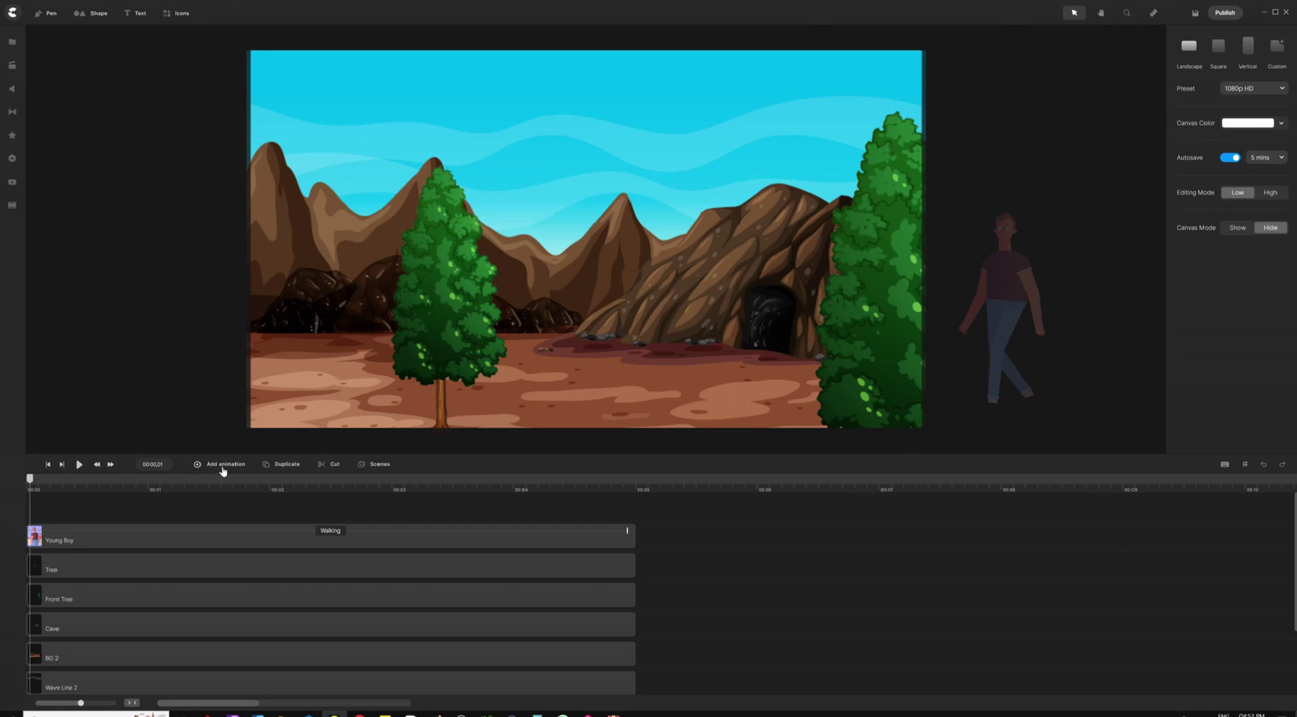
{"action": "left_click", "coordinate": [169, 540]}
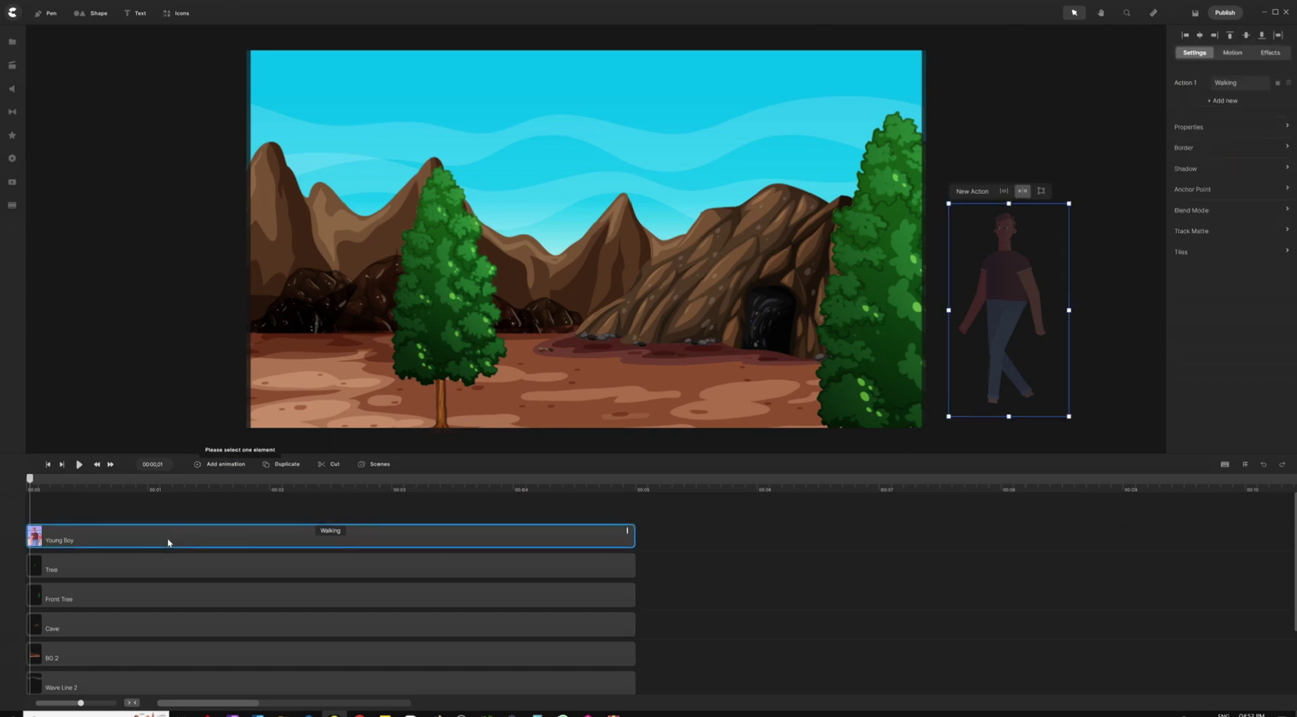
{"action": "left_click", "coordinate": [223, 466]}
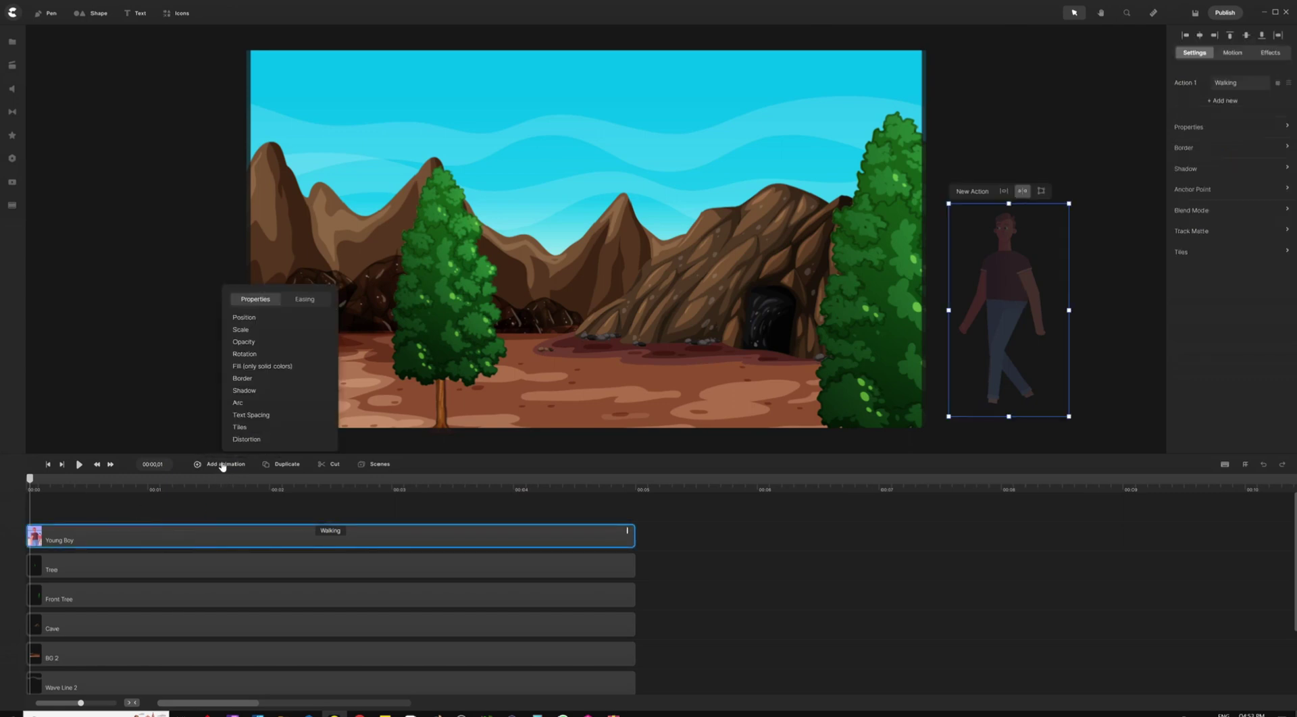
{"action": "left_click", "coordinate": [304, 301]}
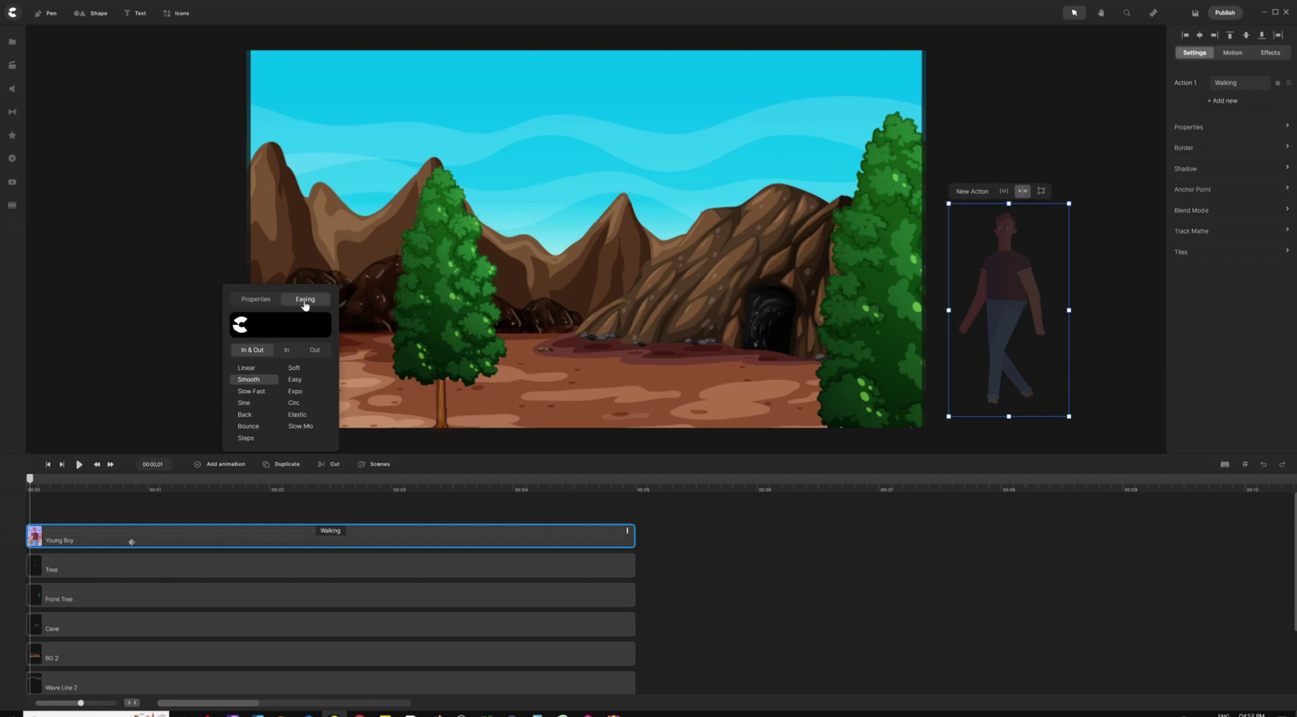
{"action": "left_click", "coordinate": [247, 369]}
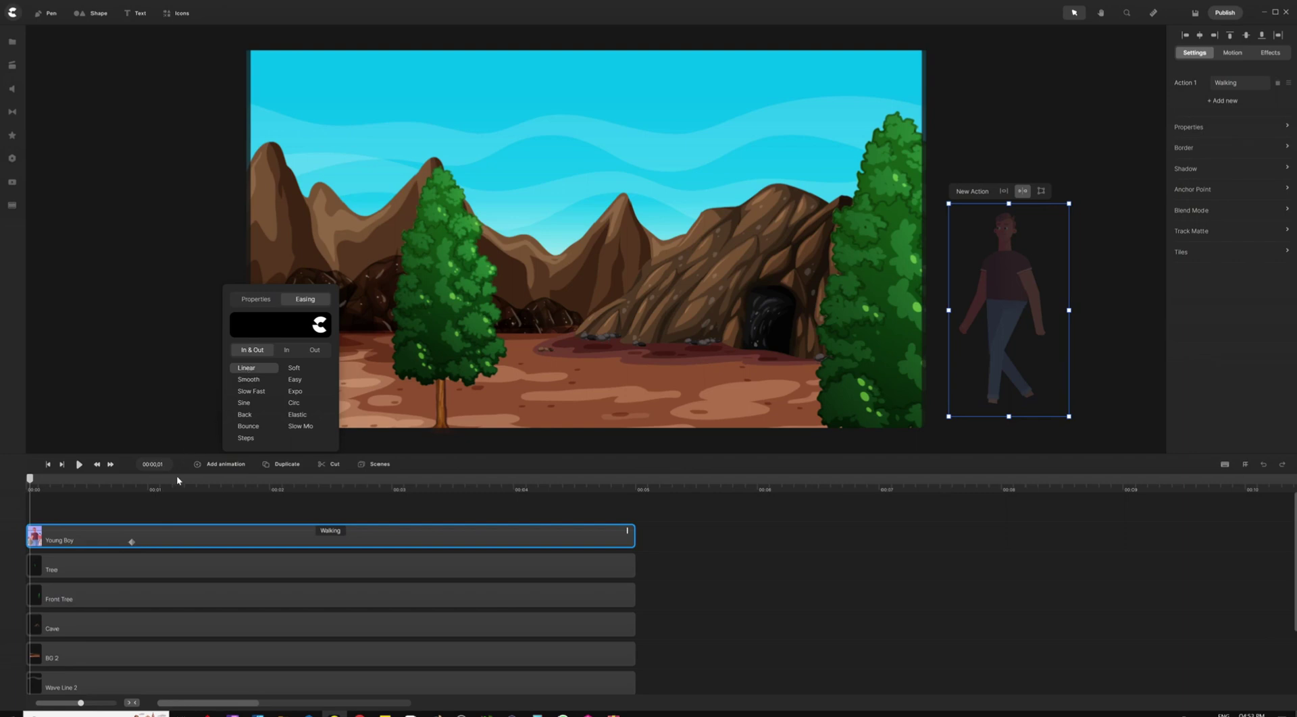
{"action": "left_click", "coordinate": [100, 505]}
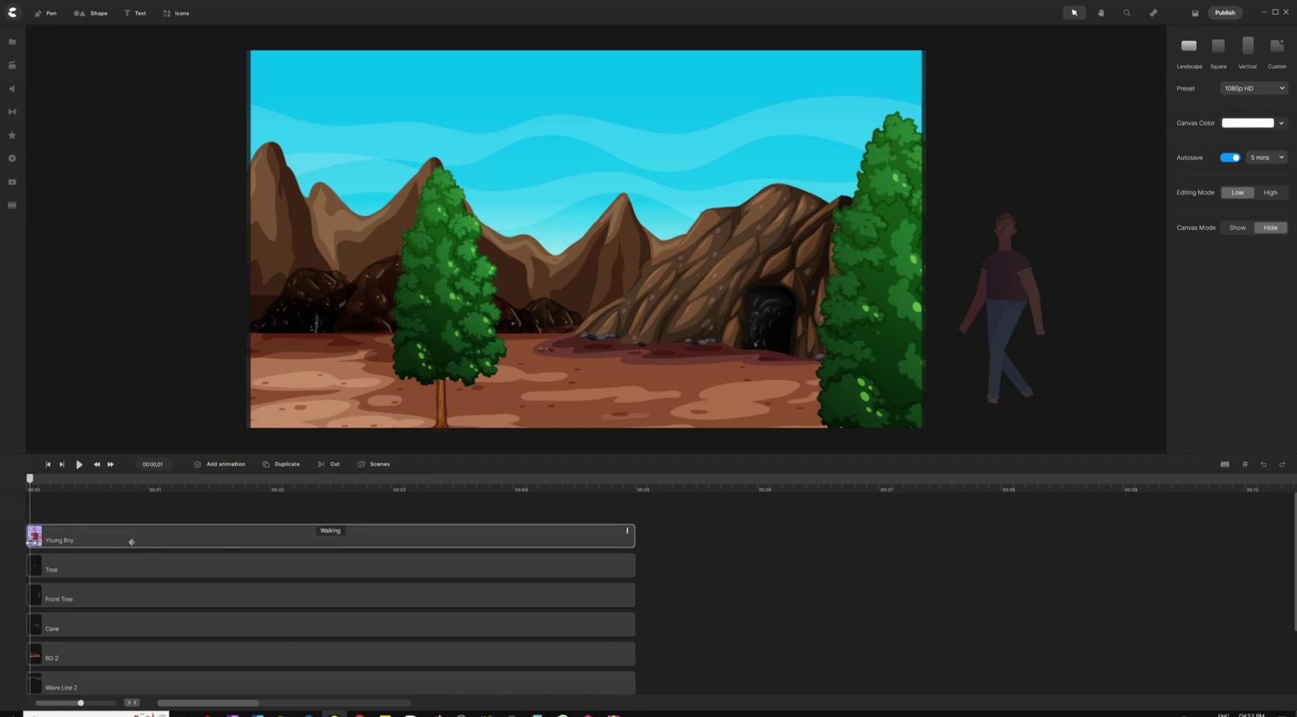
Bring the playhead close to the end of the Young Boy clip and set Canvas Mode to Show.
{"action": "left_click", "coordinate": [33, 544]}
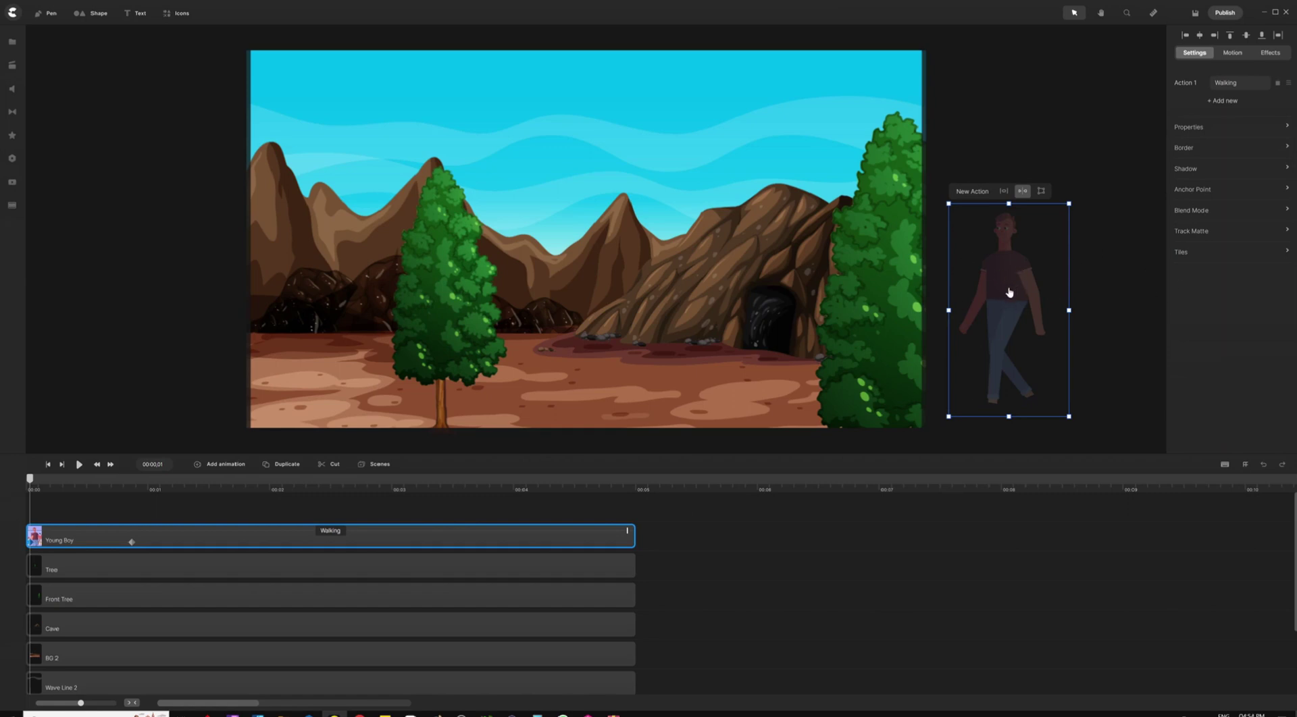
{"action": "left_click", "coordinate": [129, 542]}
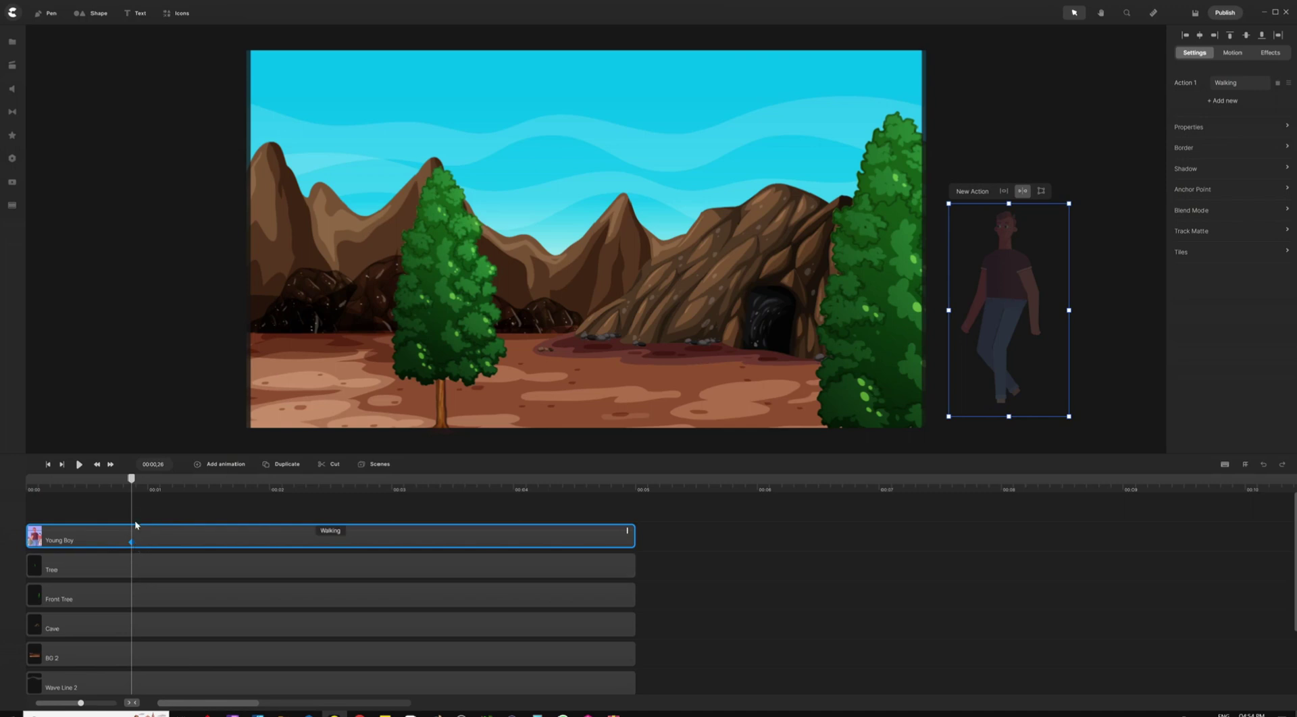
{"action": "left_click_drag", "start_coordinate": [132, 481], "coordinate": [616, 482]}
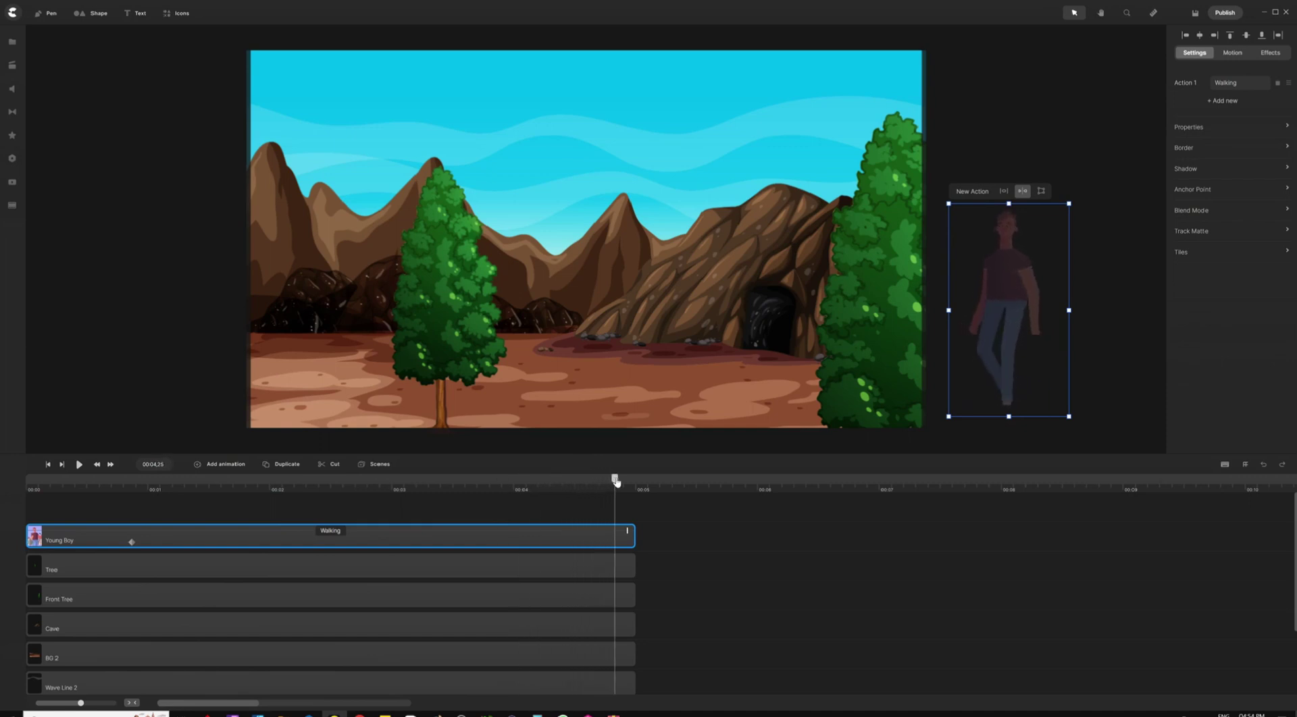
{"action": "left_click", "coordinate": [537, 505]}
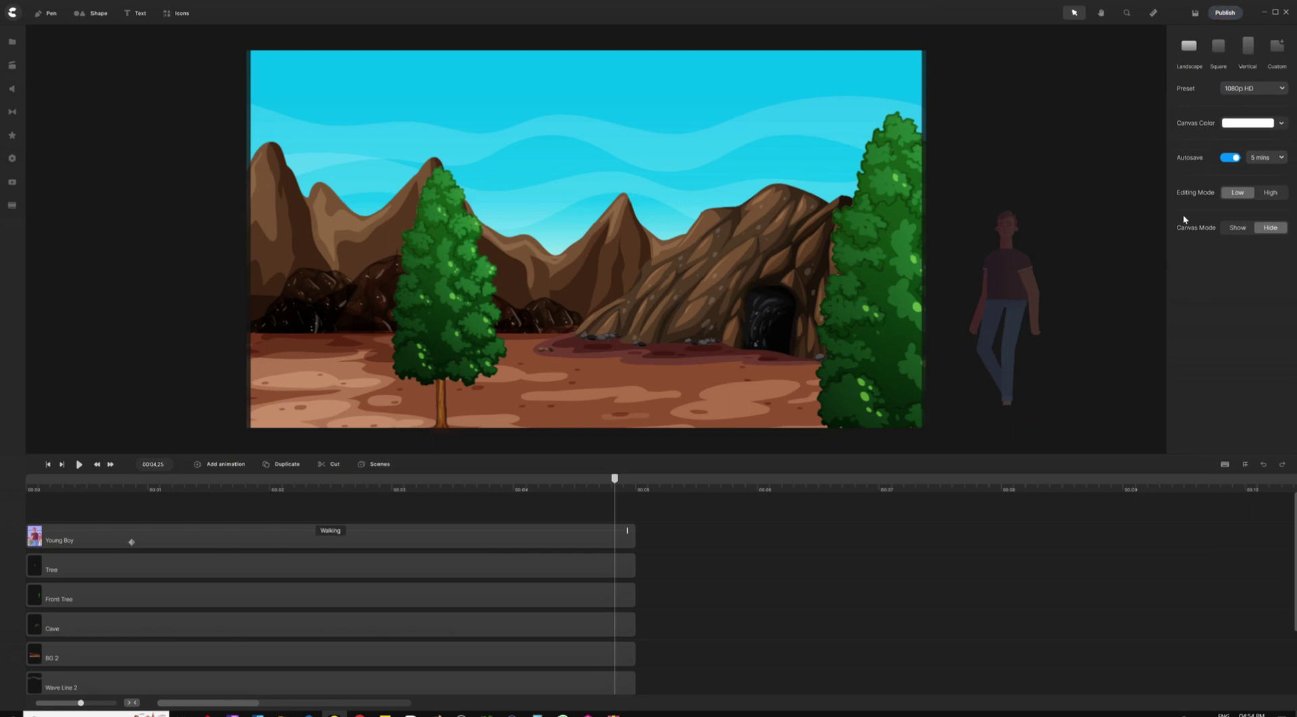
{"action": "left_click", "coordinate": [1236, 229]}
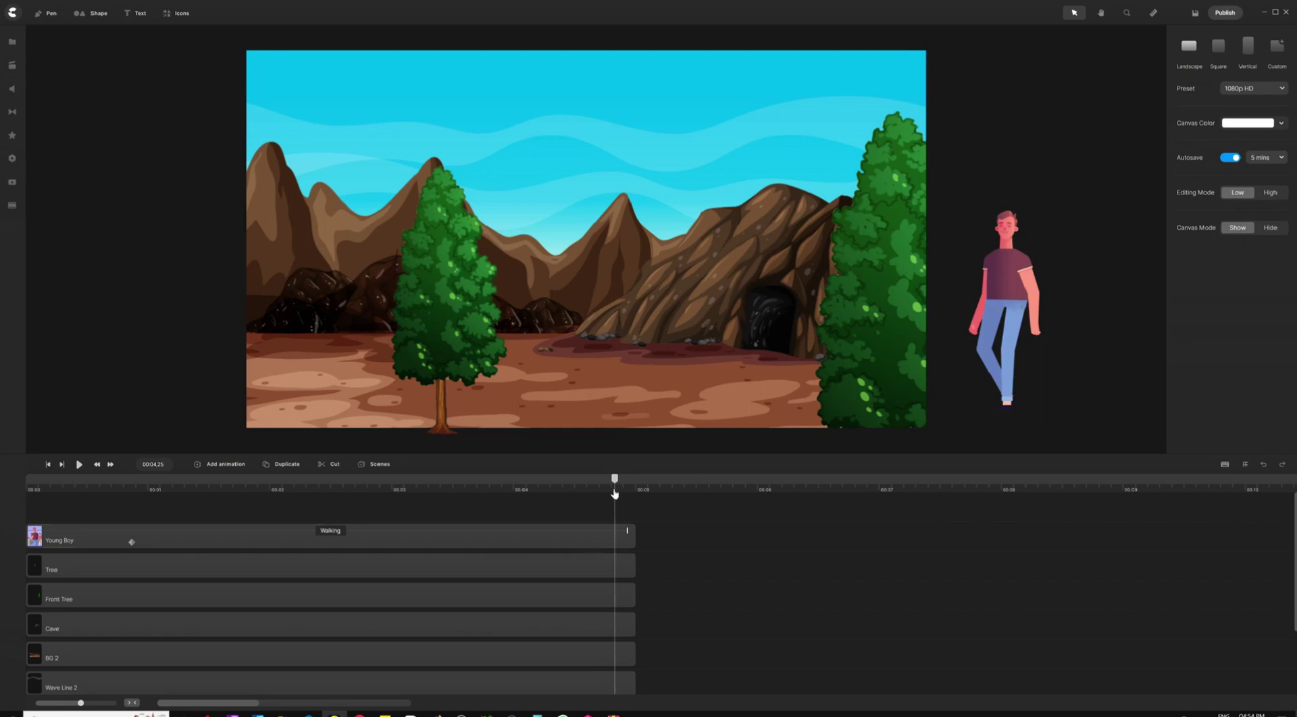
Shift the Young Boy's end keyframe to 00:04,27 and position him there just outside the canvas's left edge.
{"action": "mouse_move", "coordinate": [614, 481]}
{"action": "left_mouse_down"}
{"action": "mouse_move", "coordinate": [600, 482]}
{"action": "mouse_move", "coordinate": [624, 482]}
{"action": "left_mouse_up"}
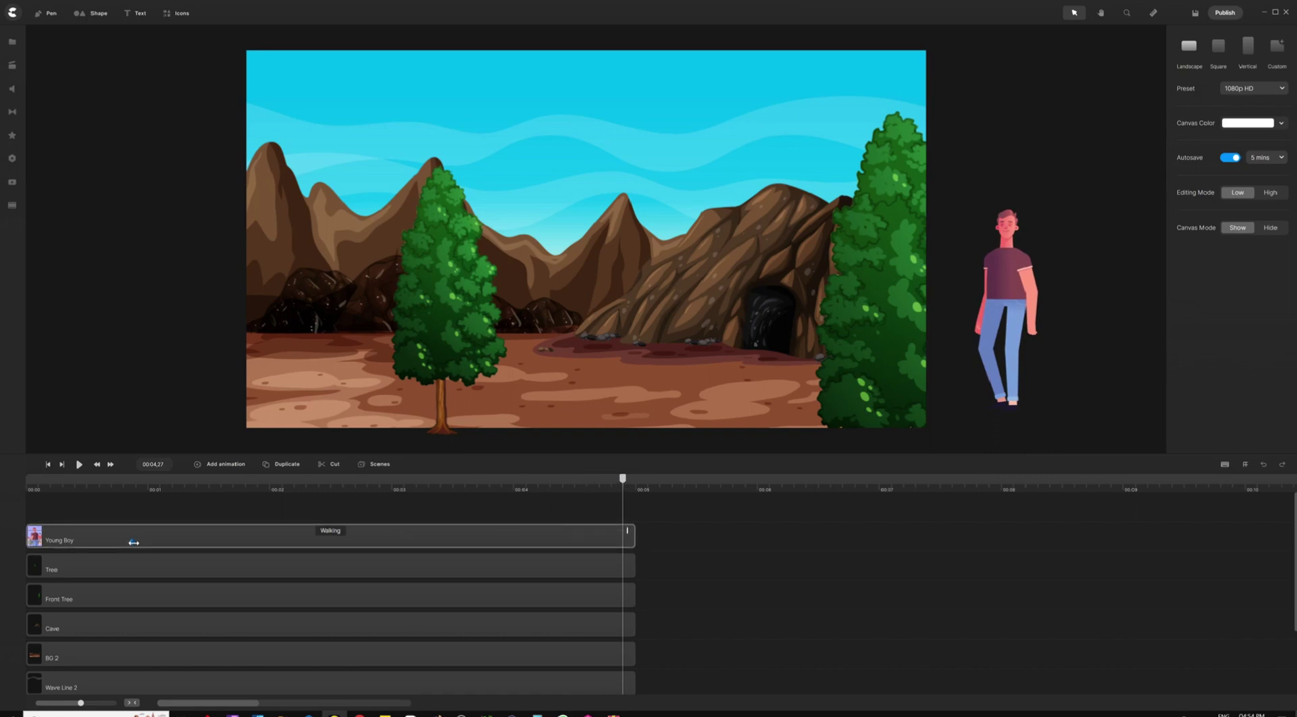
{"action": "left_click_drag", "start_coordinate": [133, 543], "coordinate": [623, 543]}
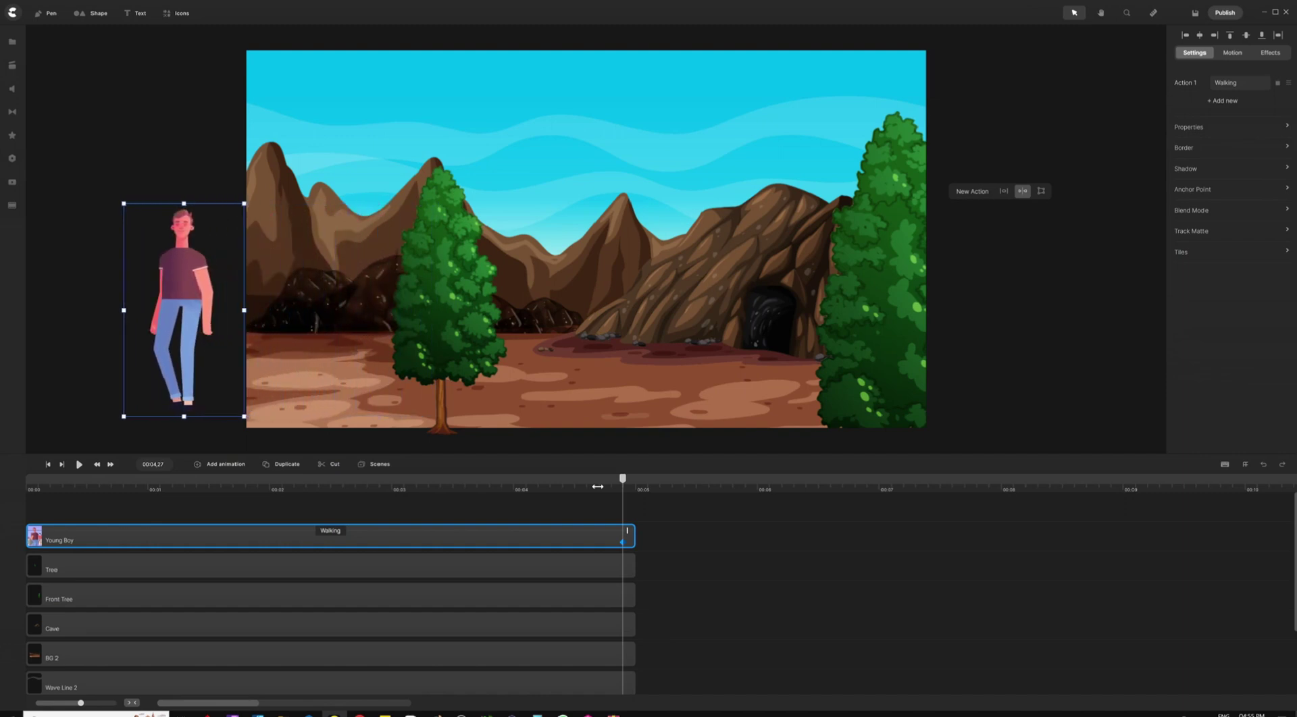
{"action": "left_click", "coordinate": [406, 507]}
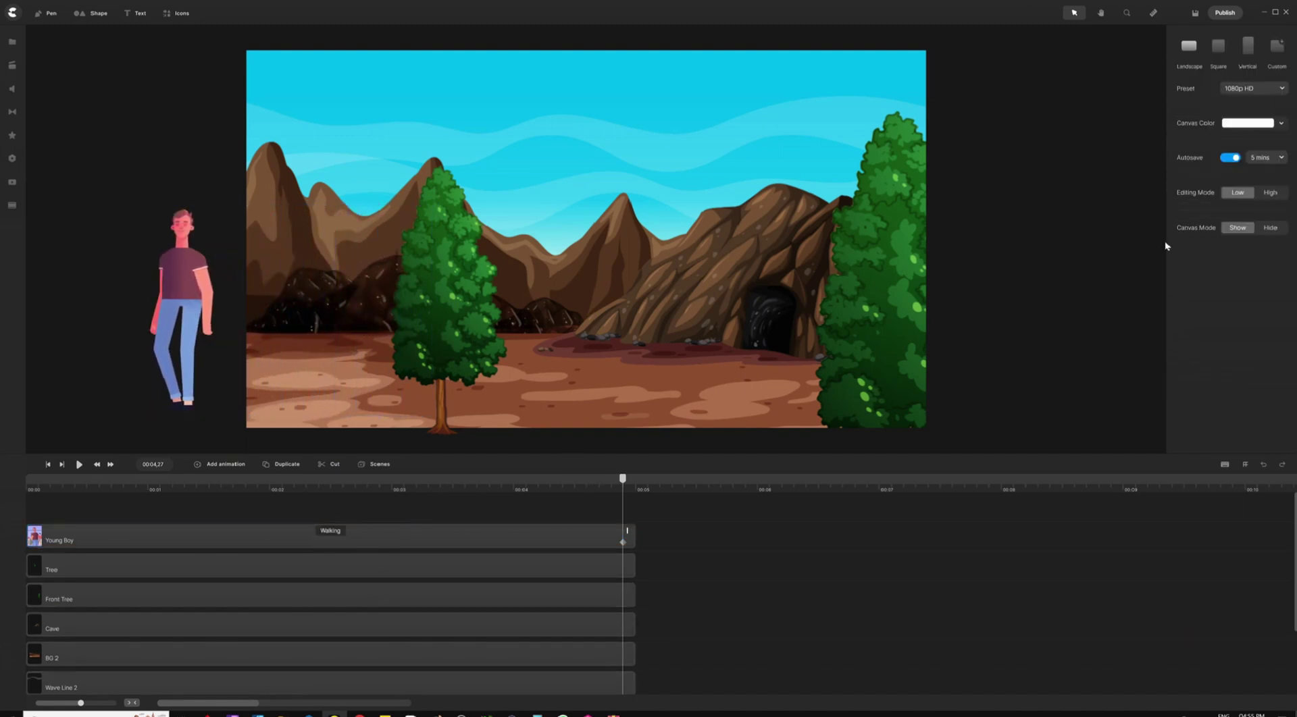
Set Canvas Mode to Hide, play back the walk across the scene, and scrub to 00:02,15.
{"action": "left_click", "coordinate": [1270, 227]}
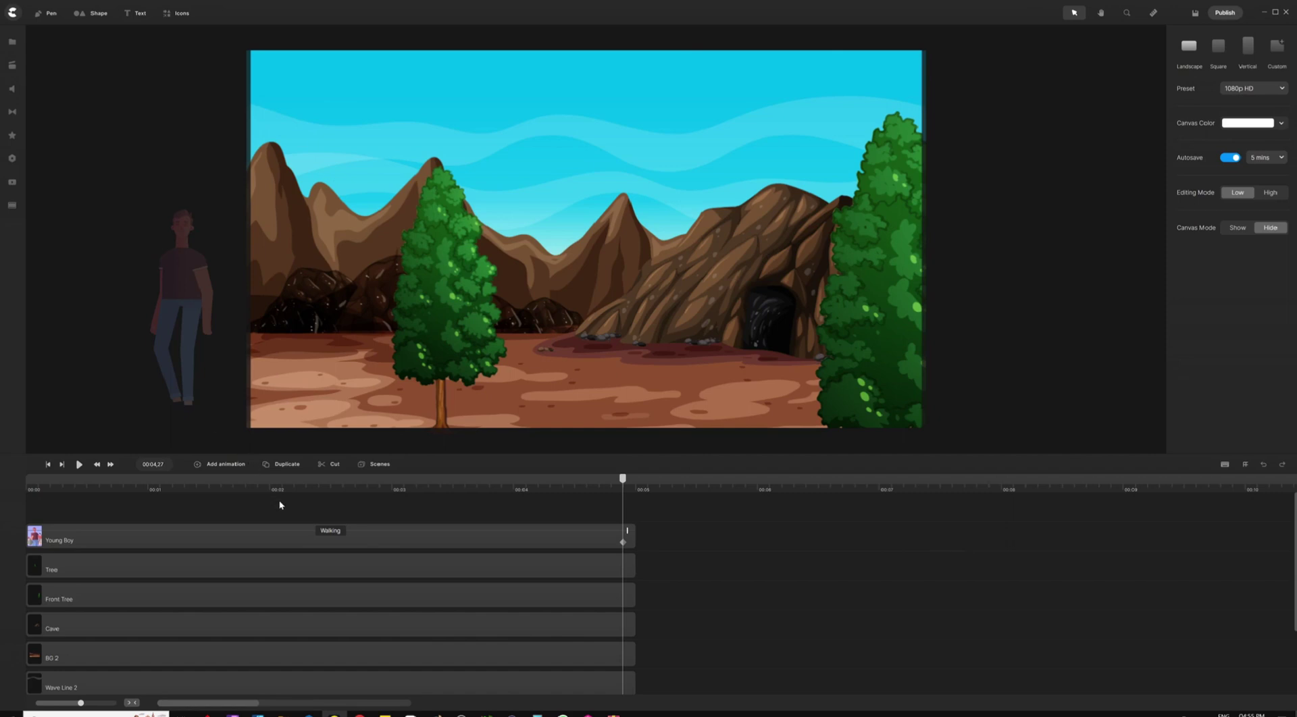
{"action": "left_click", "coordinate": [79, 464]}
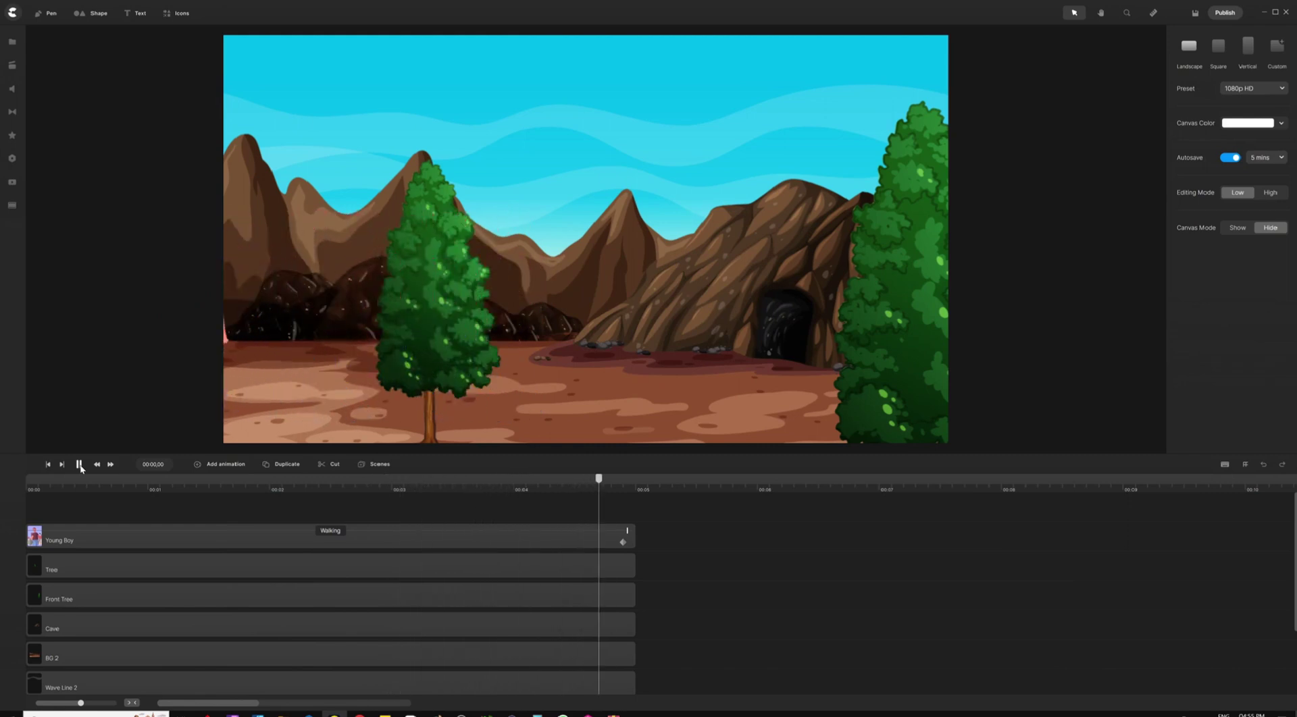
{"action": "left_click", "coordinate": [79, 464]}
{"action": "left_click_drag", "start_coordinate": [606, 481], "coordinate": [331, 484]}
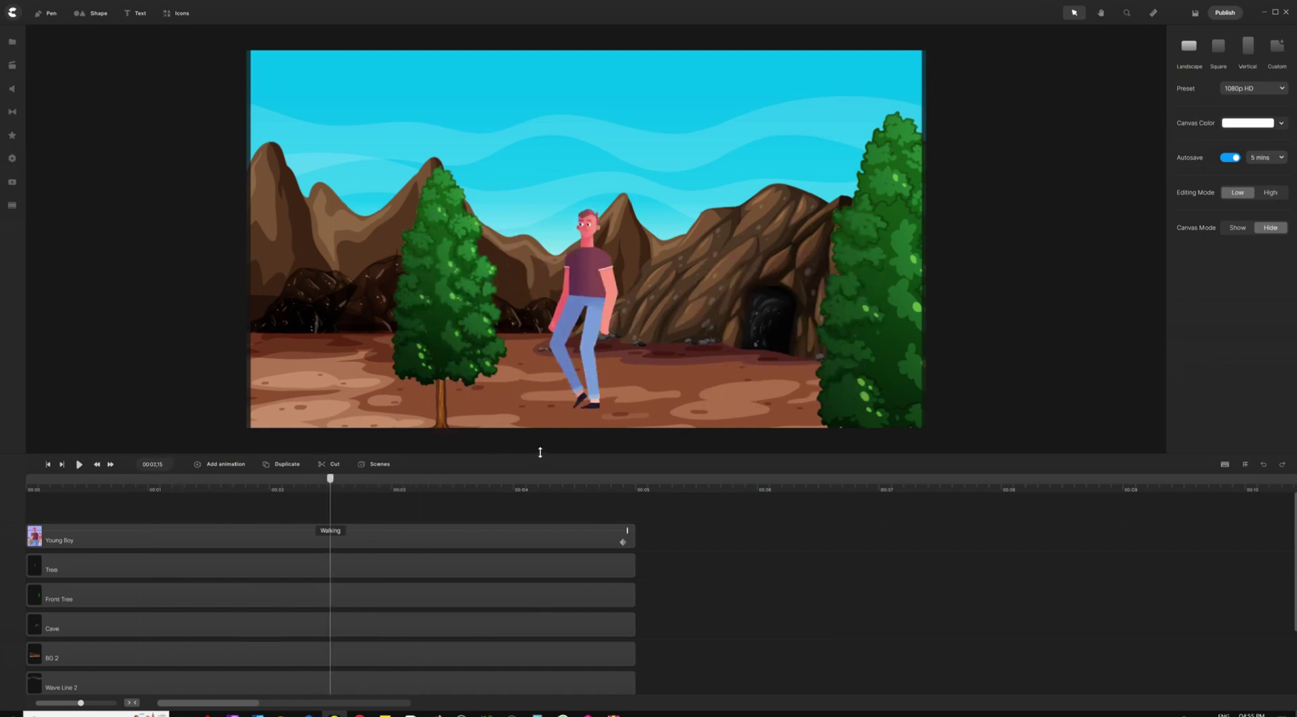
Enlarge the timeline area and add an empty track directly below the Front Tree layer.
{"action": "left_click_drag", "start_coordinate": [540, 453], "coordinate": [536, 385]}
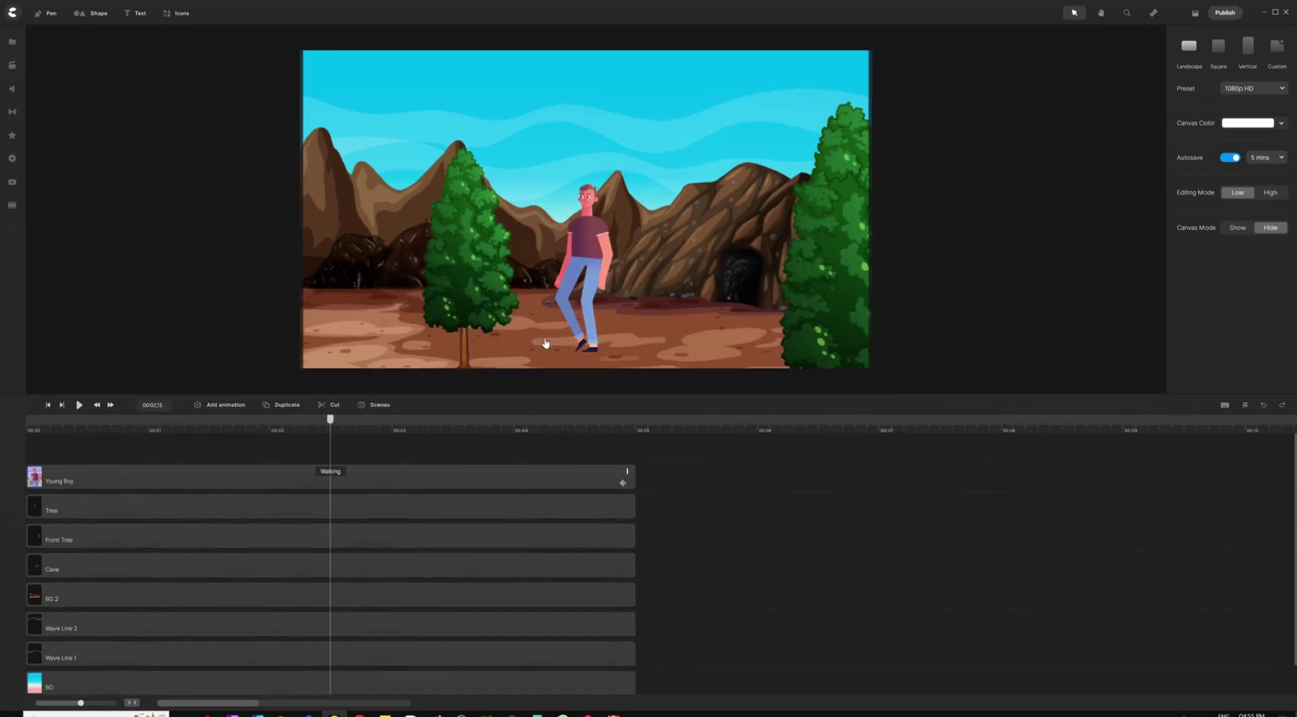
{"action": "left_click", "coordinate": [848, 210]}
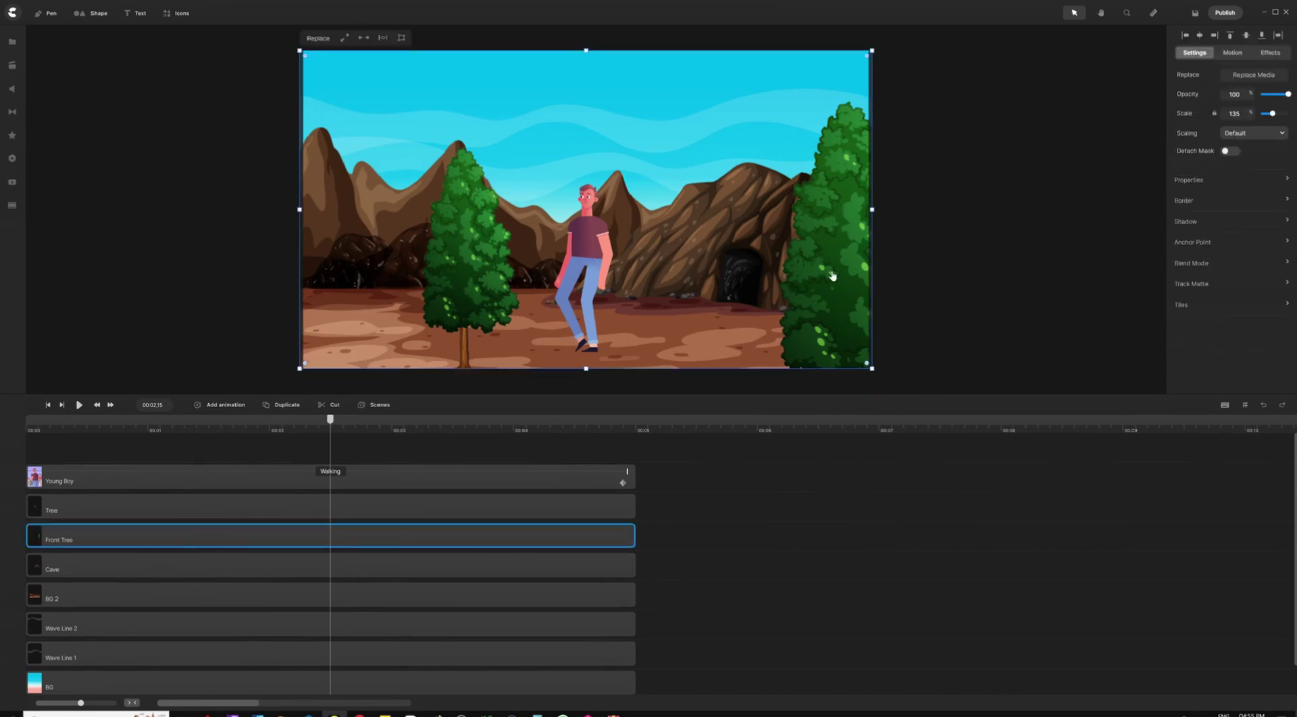
{"action": "left_click", "coordinate": [446, 451]}
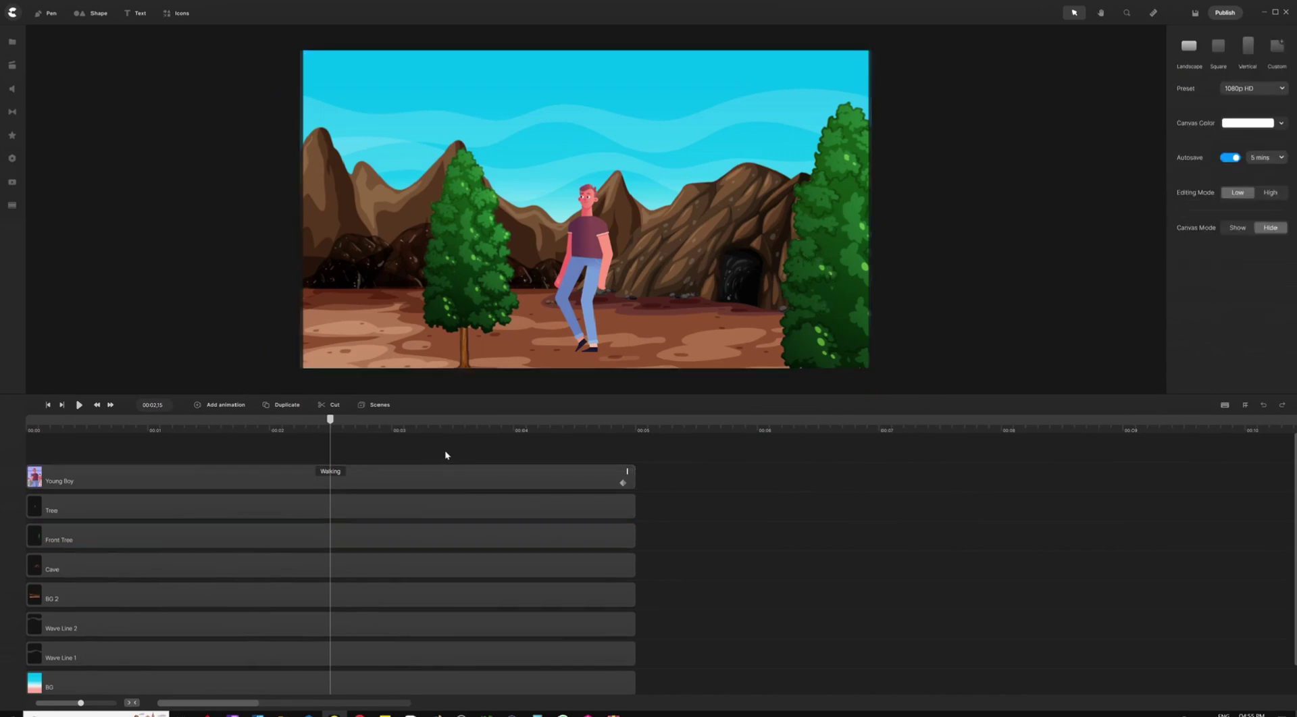
{"action": "left_click", "coordinate": [164, 533]}
{"action": "left_click", "coordinate": [168, 519]}
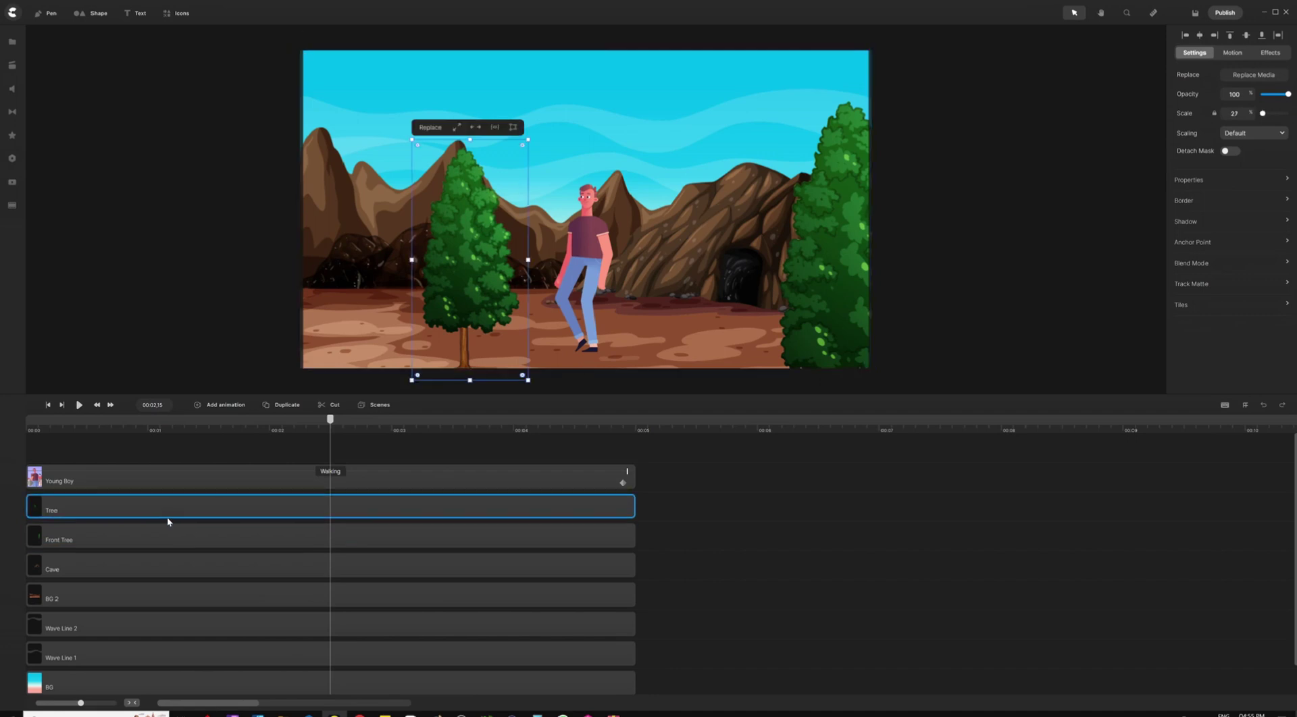
{"action": "left_click", "coordinate": [177, 538]}
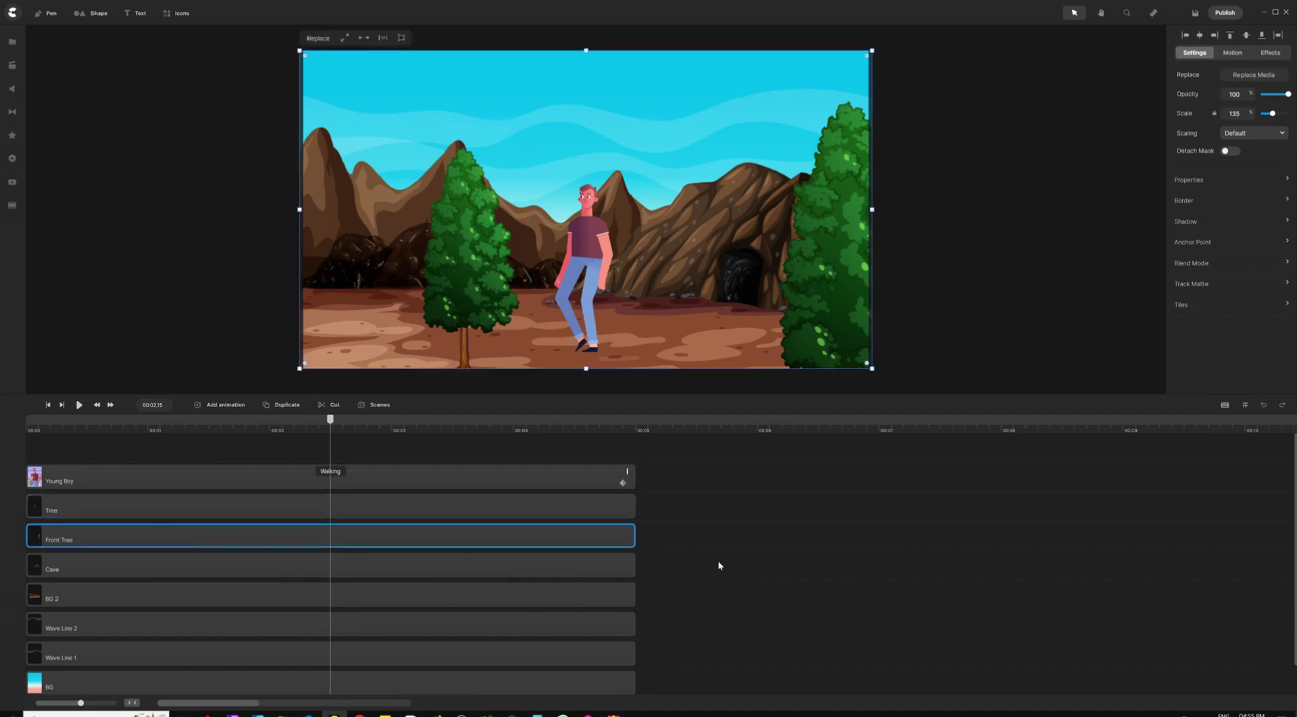
{"action": "left_click", "coordinate": [663, 536]}
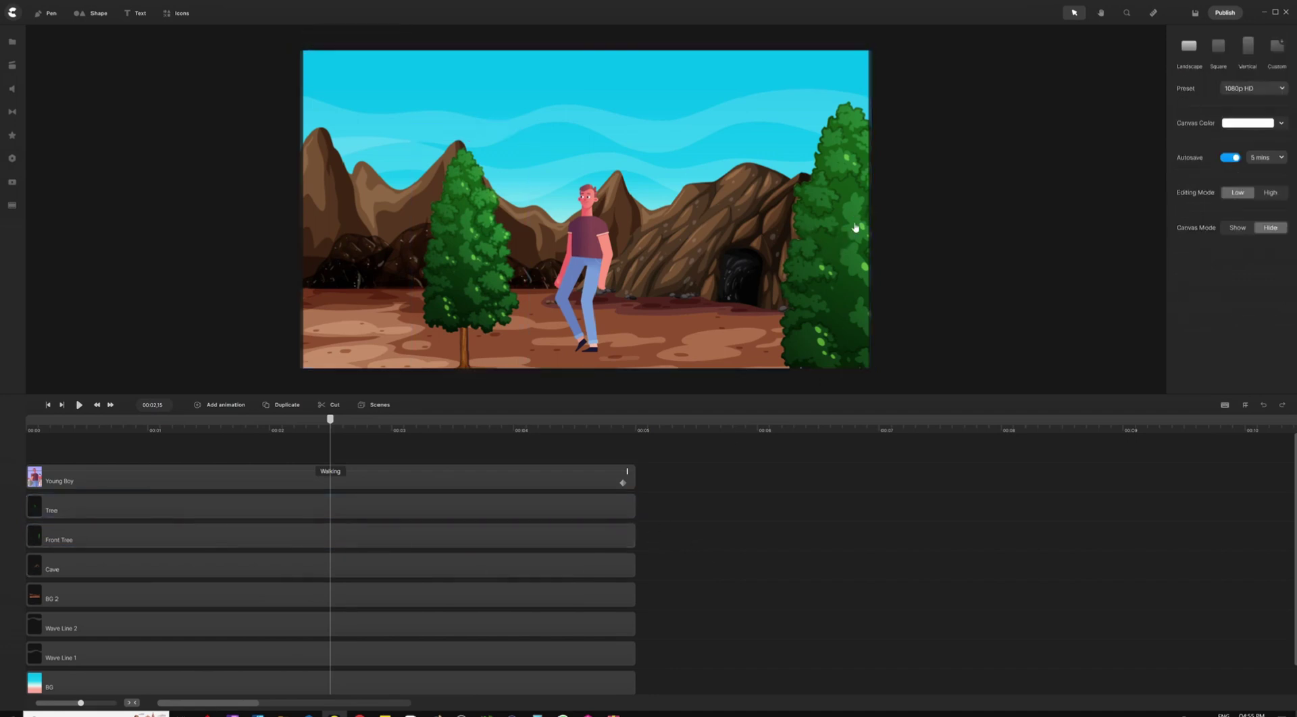
{"action": "right_click", "coordinate": [650, 539]}
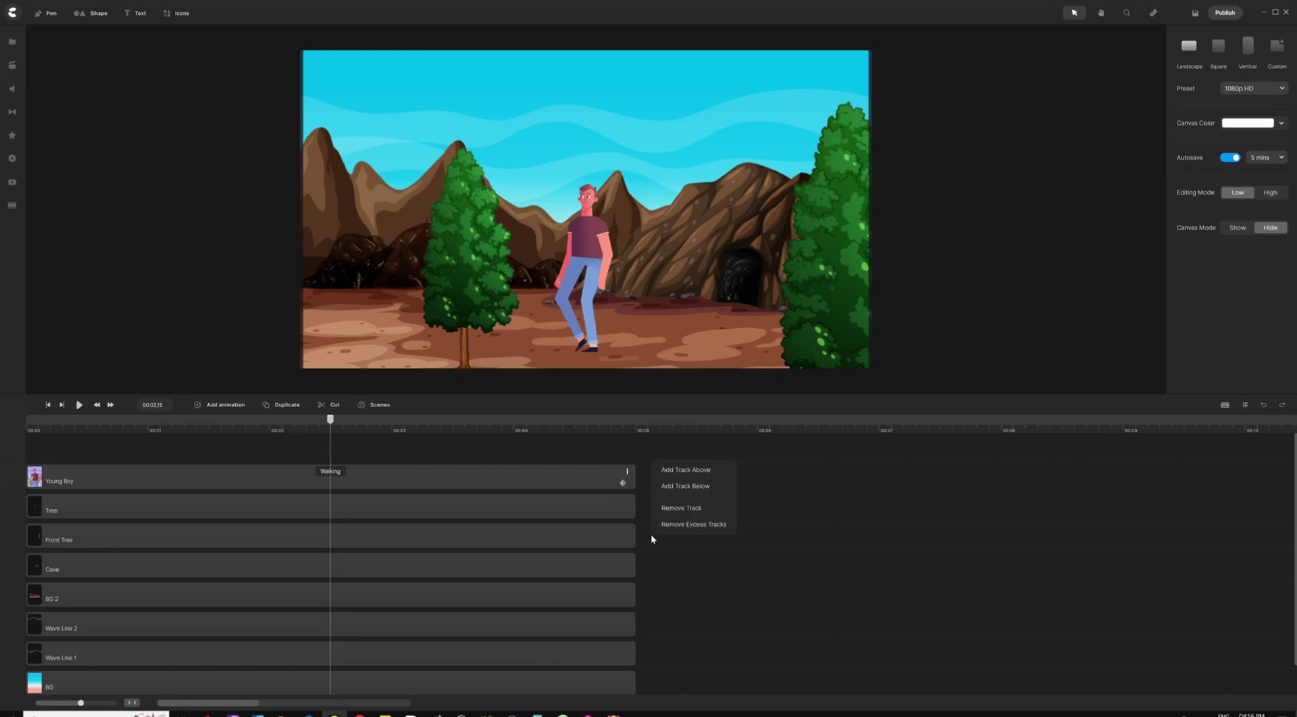
{"action": "left_click", "coordinate": [684, 487]}
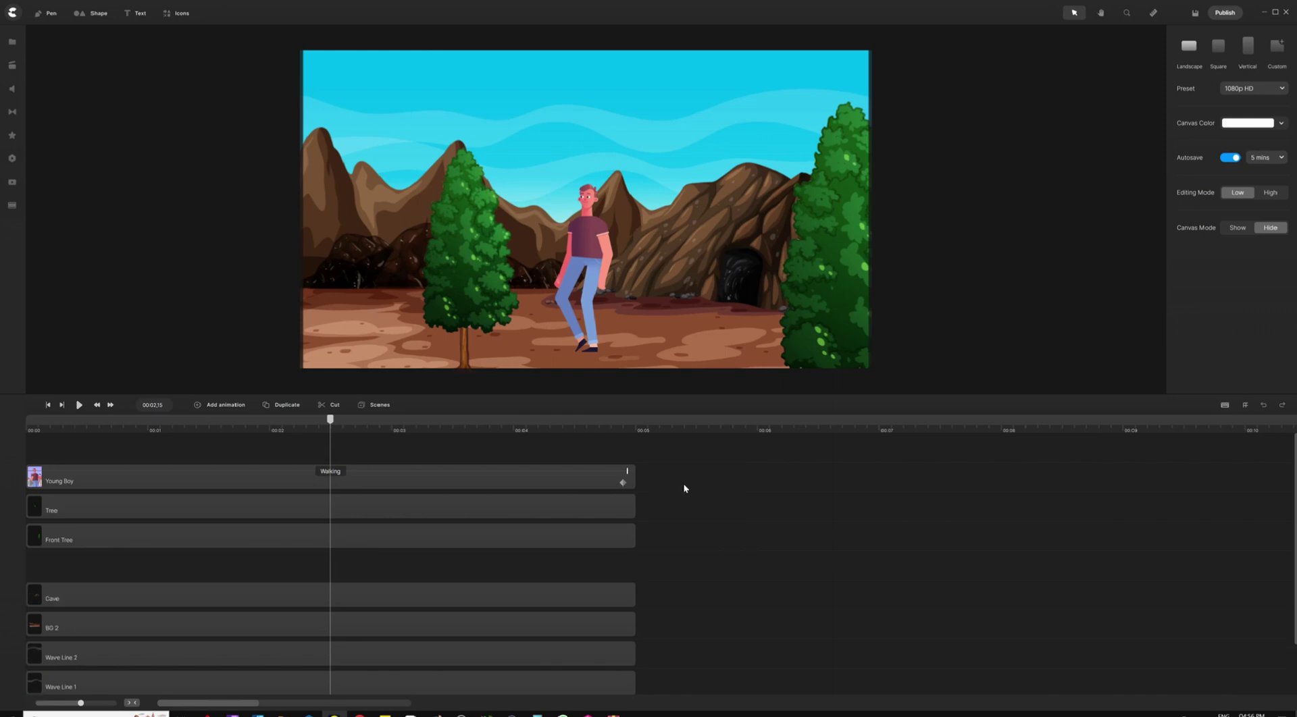
Place the Young Boy clip on the empty track between Front Tree and Cave, play back the walk, and scrub to 00:02,05.
{"action": "left_click", "coordinate": [516, 471]}
{"action": "left_click_drag", "start_coordinate": [516, 473], "coordinate": [494, 558]}
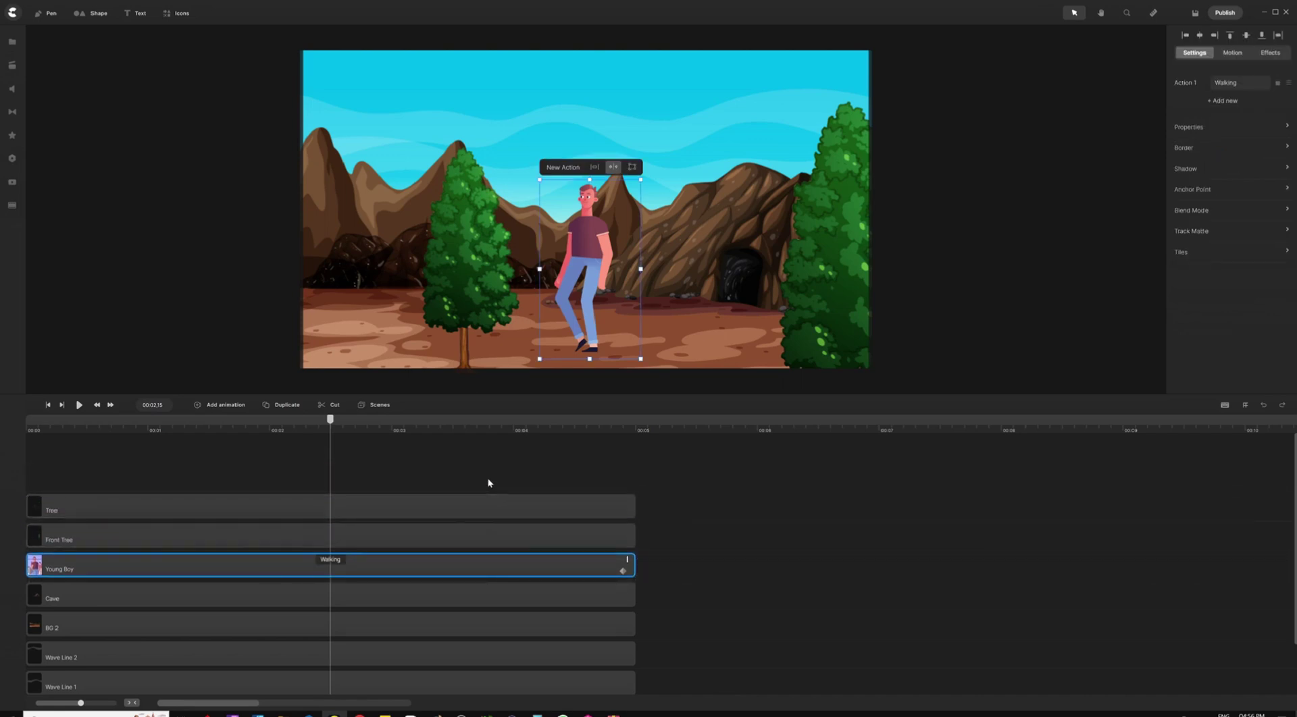
{"action": "left_click", "coordinate": [470, 459]}
{"action": "key", "text": "space"}
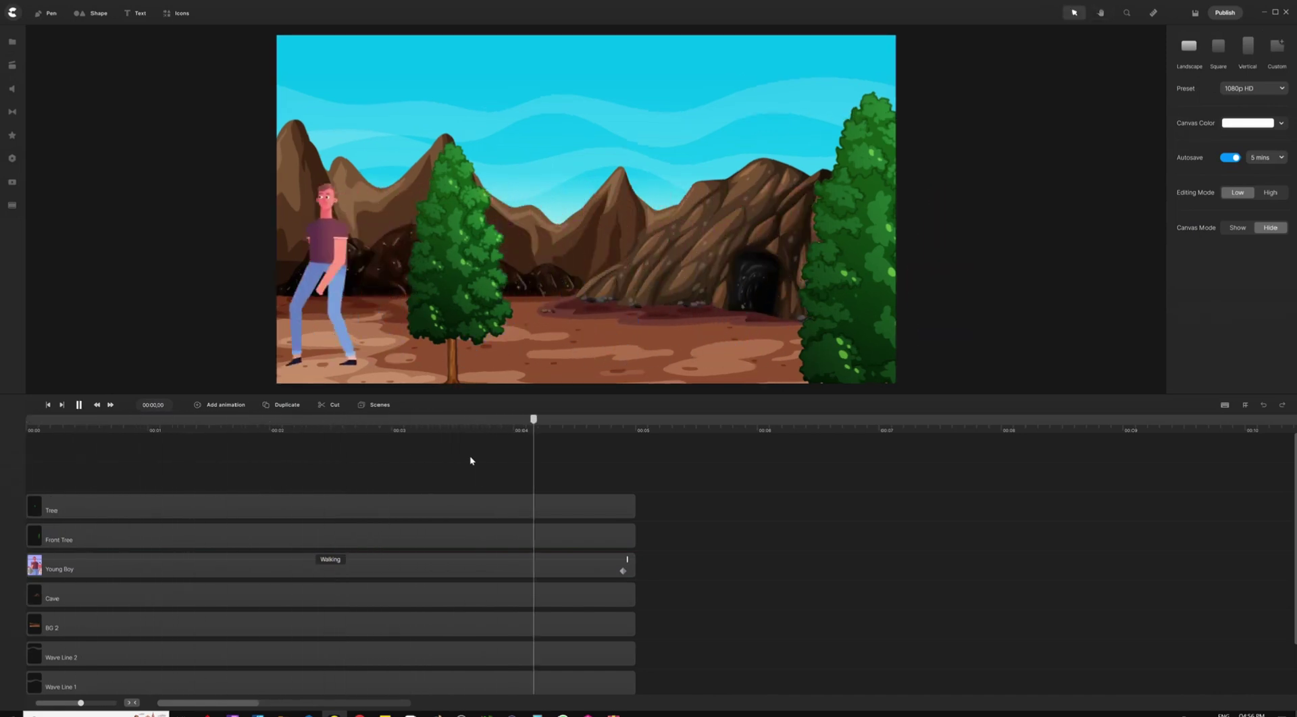
{"action": "key", "text": "space"}
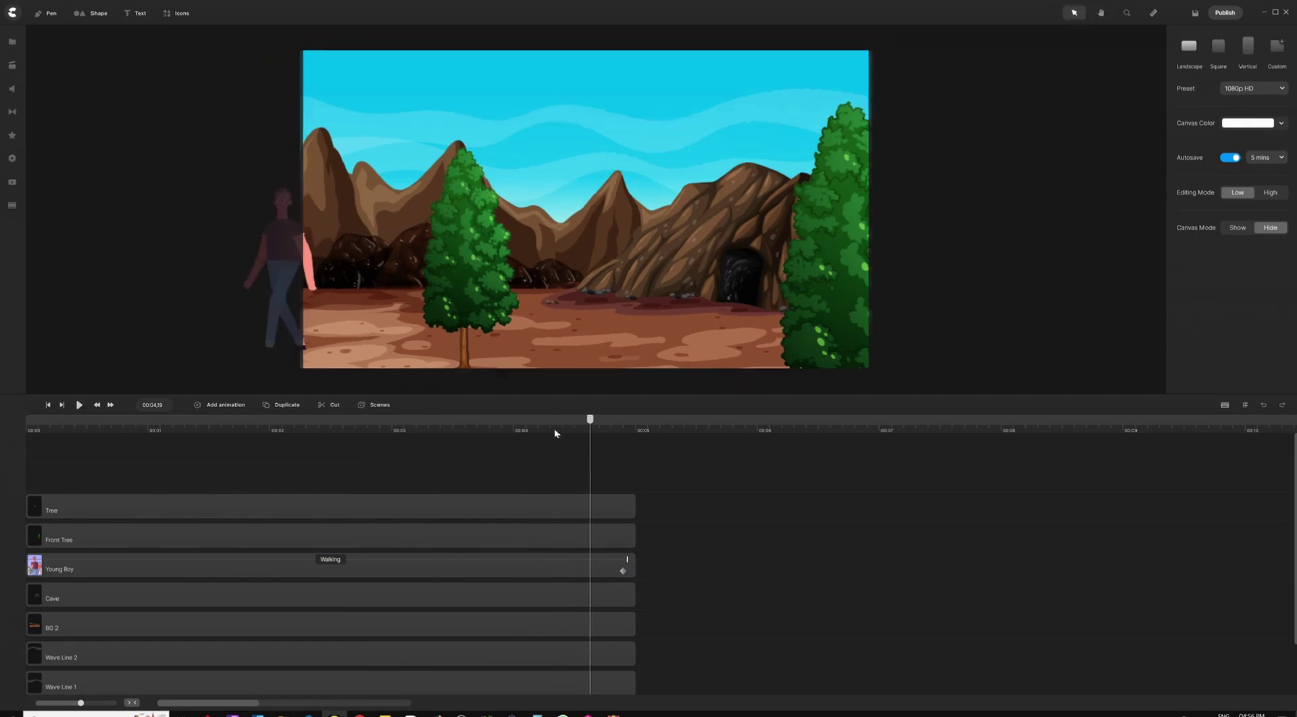
{"action": "left_click_drag", "start_coordinate": [590, 424], "coordinate": [290, 435]}
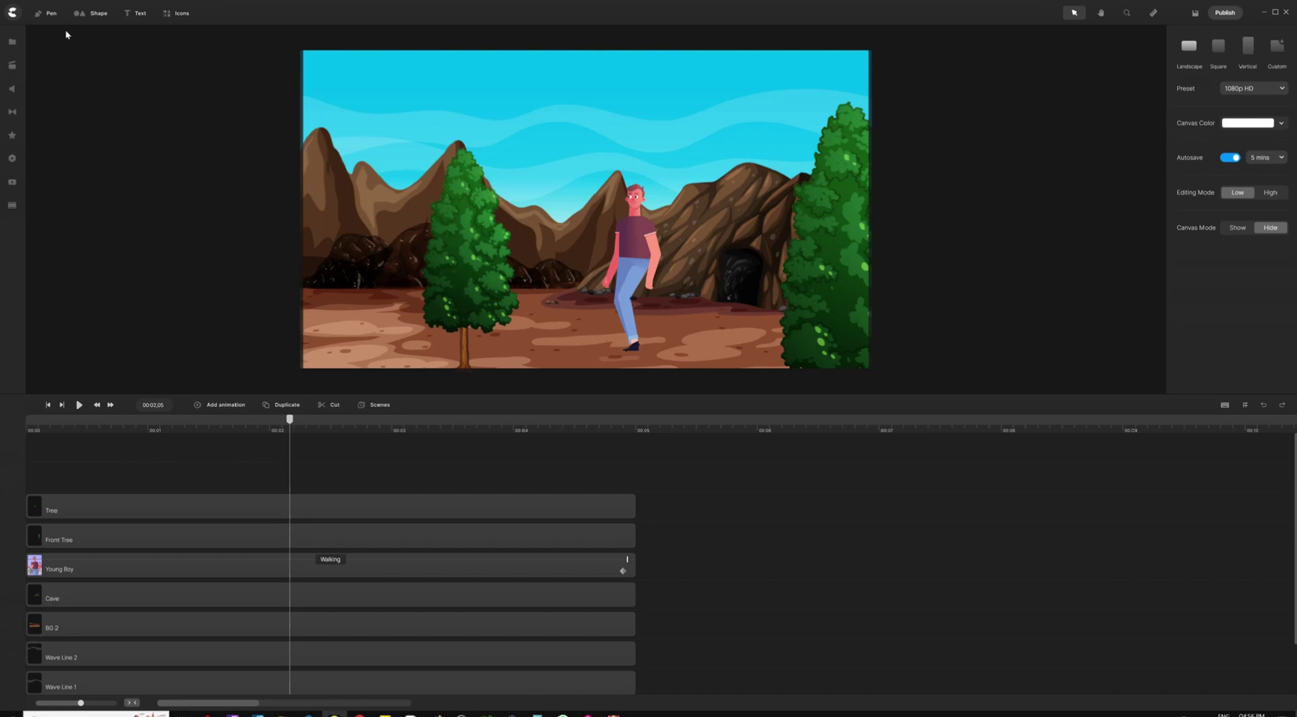
Search the shapes for "clou", add the plain cloud to the scene, and fill it white.
{"action": "left_click", "coordinate": [95, 14]}
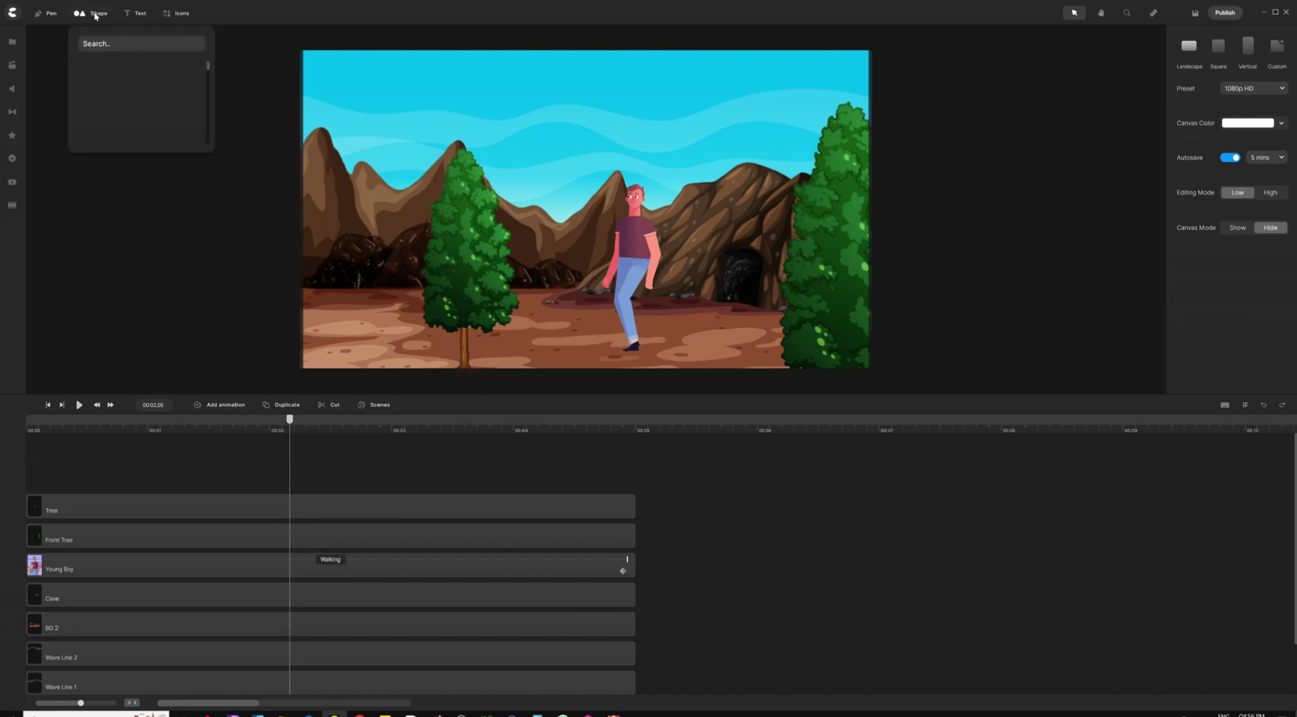
{"action": "left_click", "coordinate": [173, 50]}
{"action": "type", "text": "clou"}
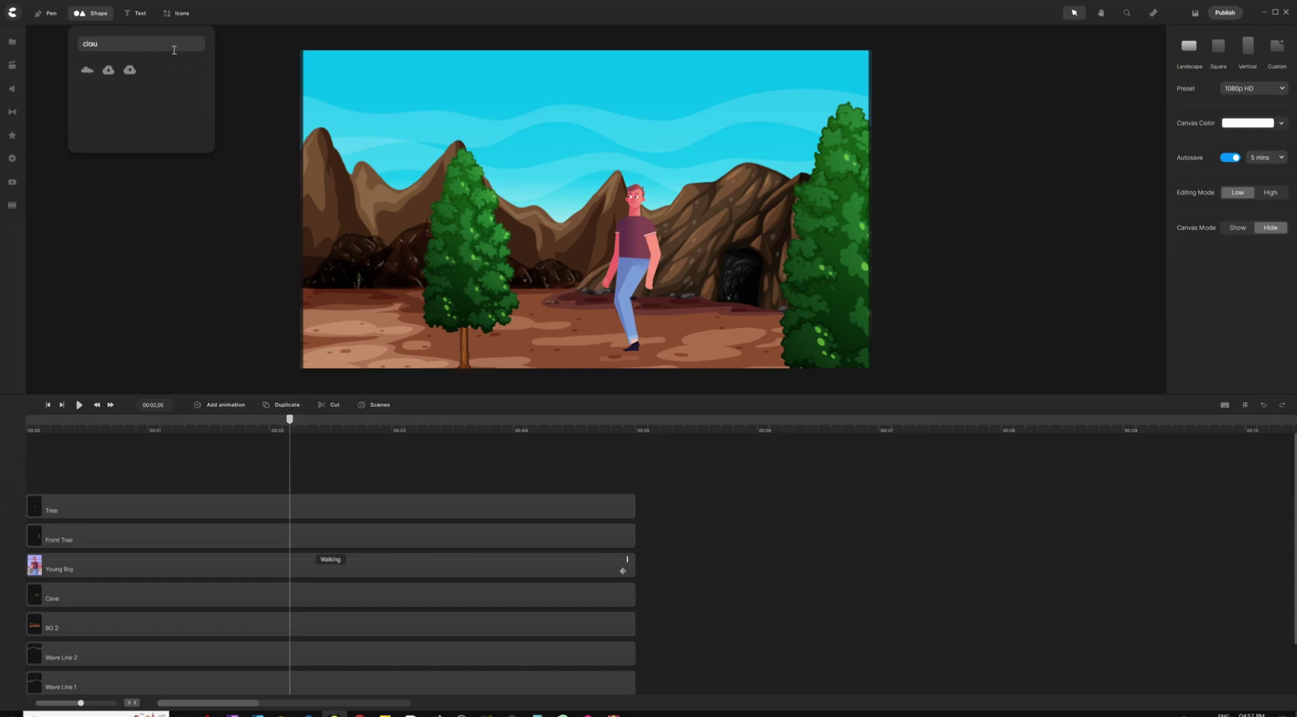
{"action": "left_click", "coordinate": [86, 71]}
{"action": "left_click", "coordinate": [178, 186]}
{"action": "left_click", "coordinate": [475, 233]}
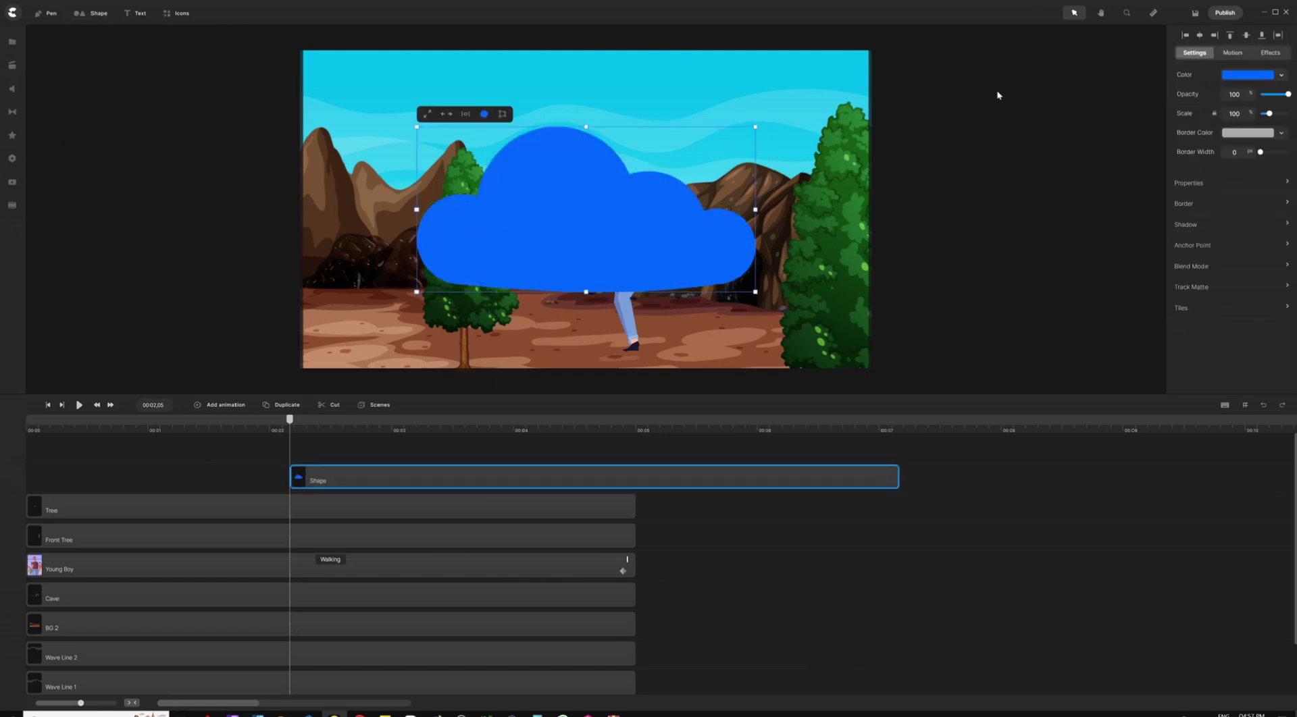
{"action": "left_click", "coordinate": [1228, 75]}
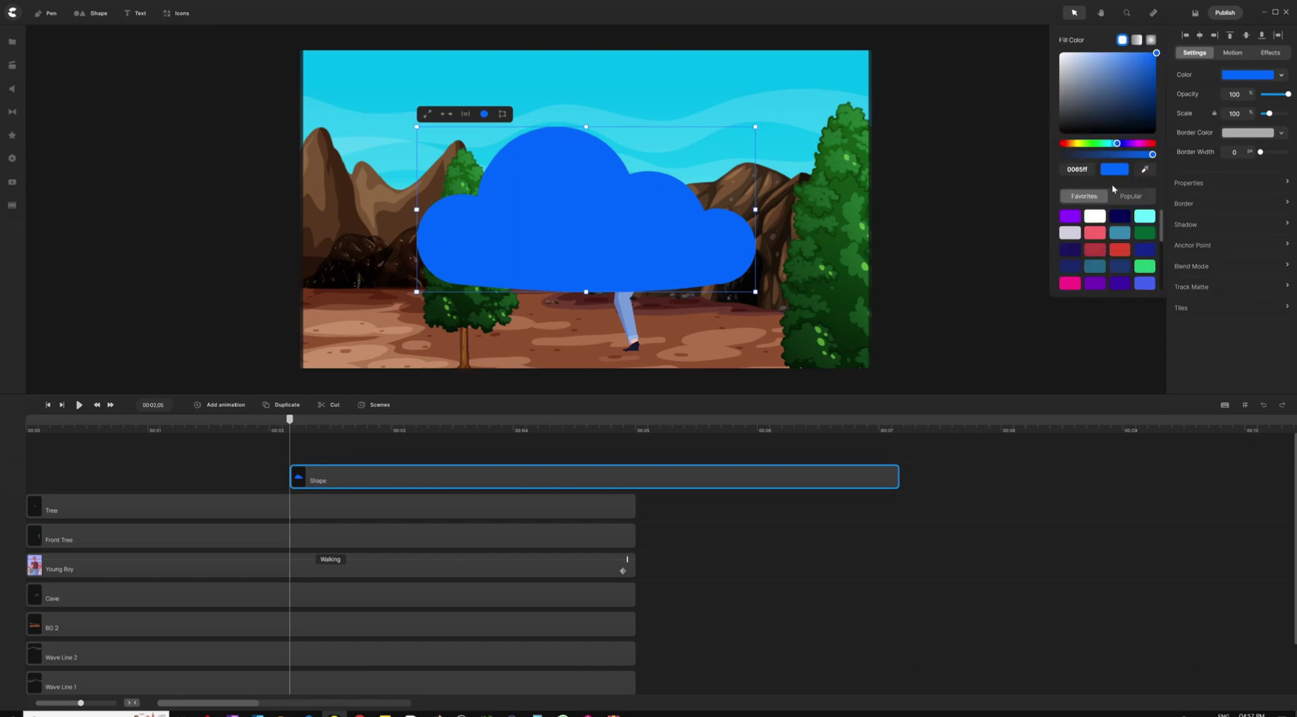
{"action": "left_click", "coordinate": [1094, 217]}
Scale the cloud to 29% across the canvas's left edge above the mountains, and shift its clip to start at 00:00.
{"action": "left_click_drag", "start_coordinate": [751, 134], "coordinate": [297, 127]}
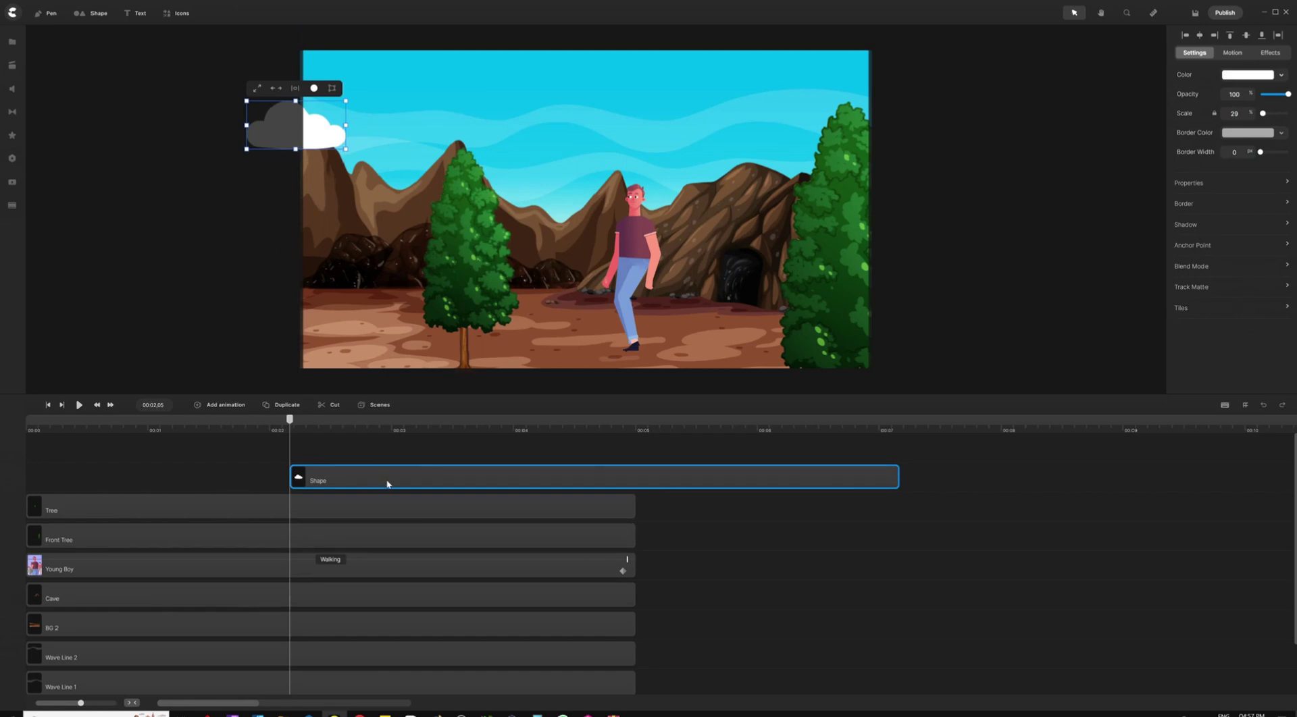
{"action": "left_click_drag", "start_coordinate": [387, 483], "coordinate": [119, 479]}
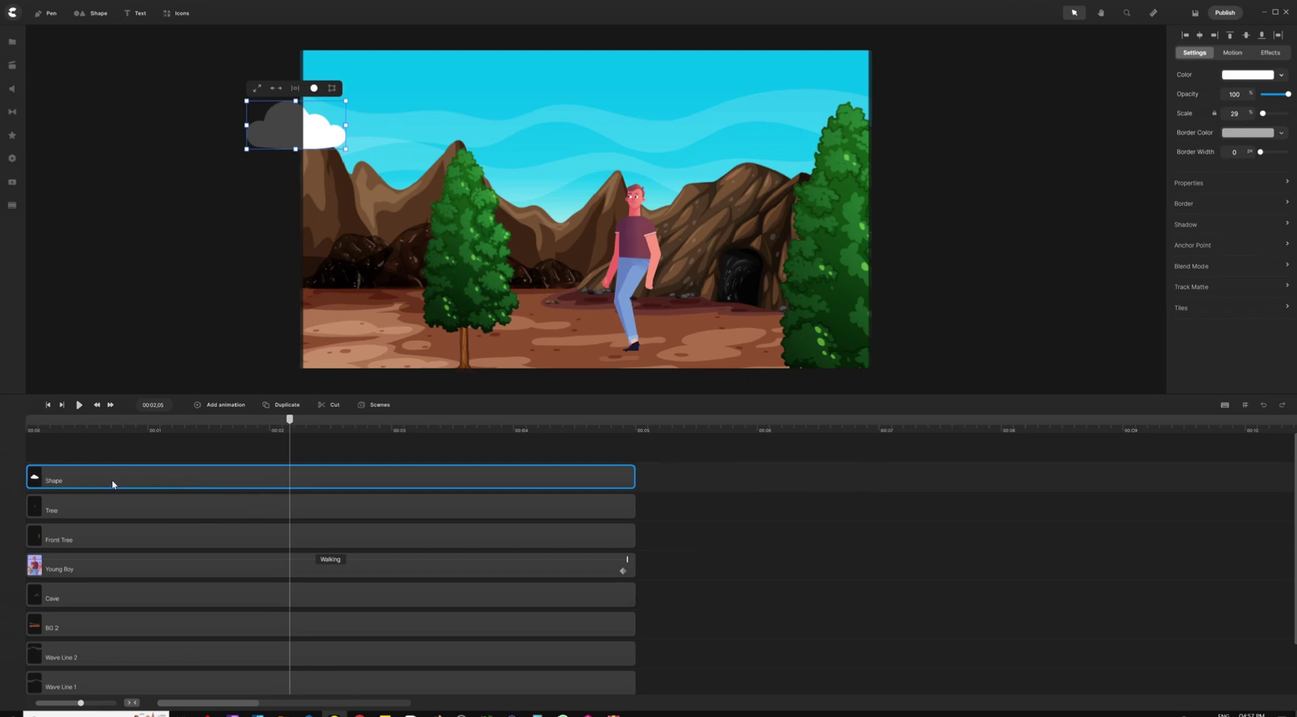
{"action": "left_click", "coordinate": [353, 440]}
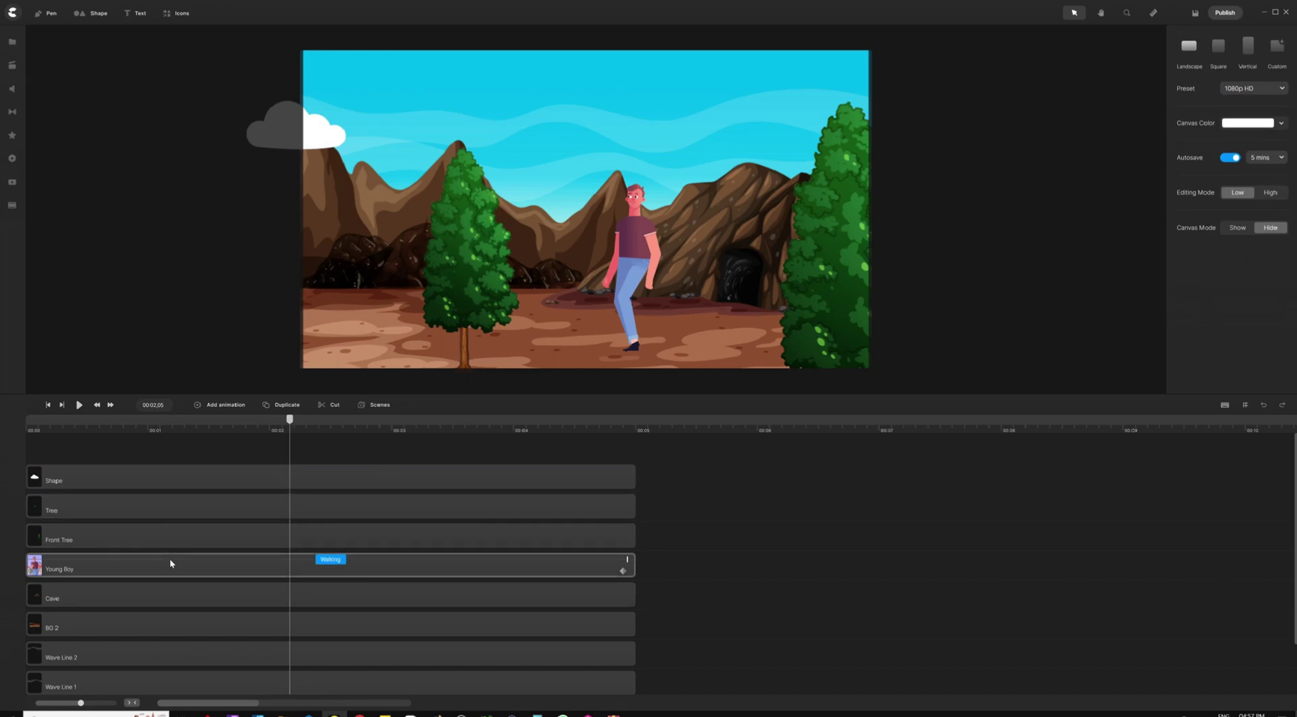
Add an empty track directly below the BG 2 layer.
{"action": "scroll", "coordinate": [170, 561], "scroll_direction": "down", "scroll_amount": 1}
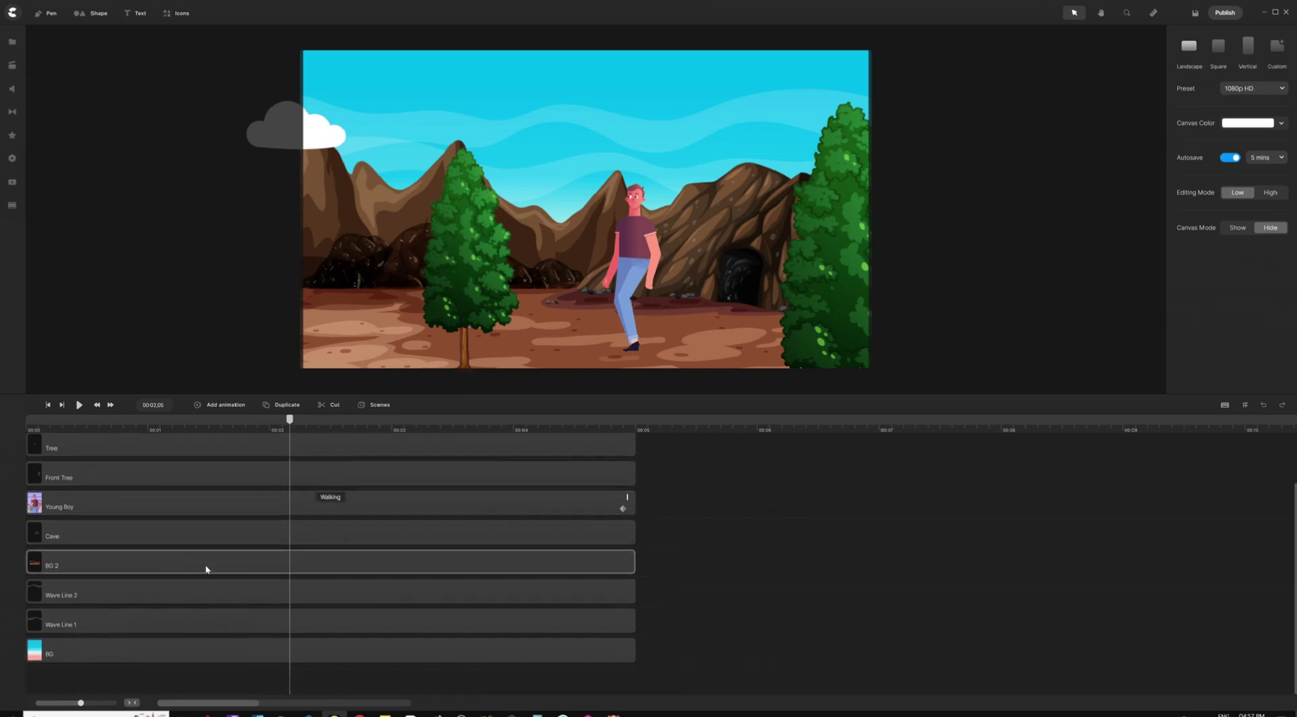
{"action": "left_click", "coordinate": [252, 573]}
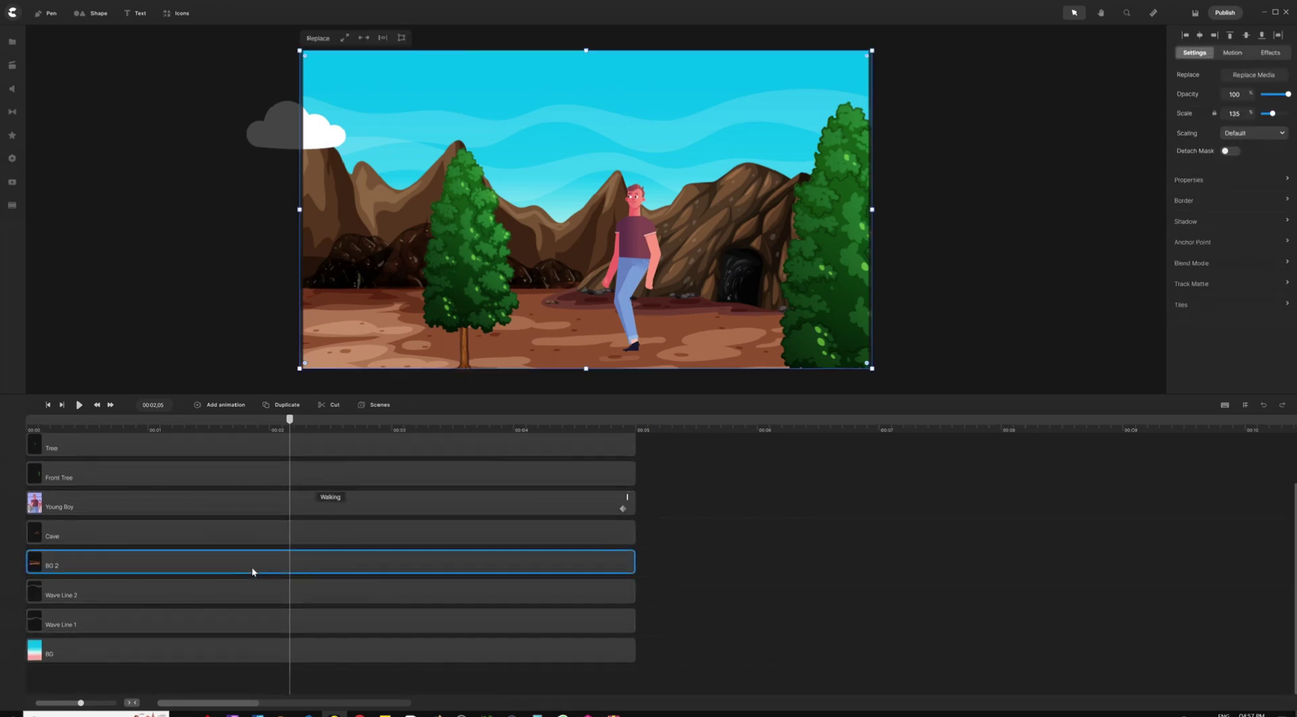
{"action": "left_click", "coordinate": [654, 562]}
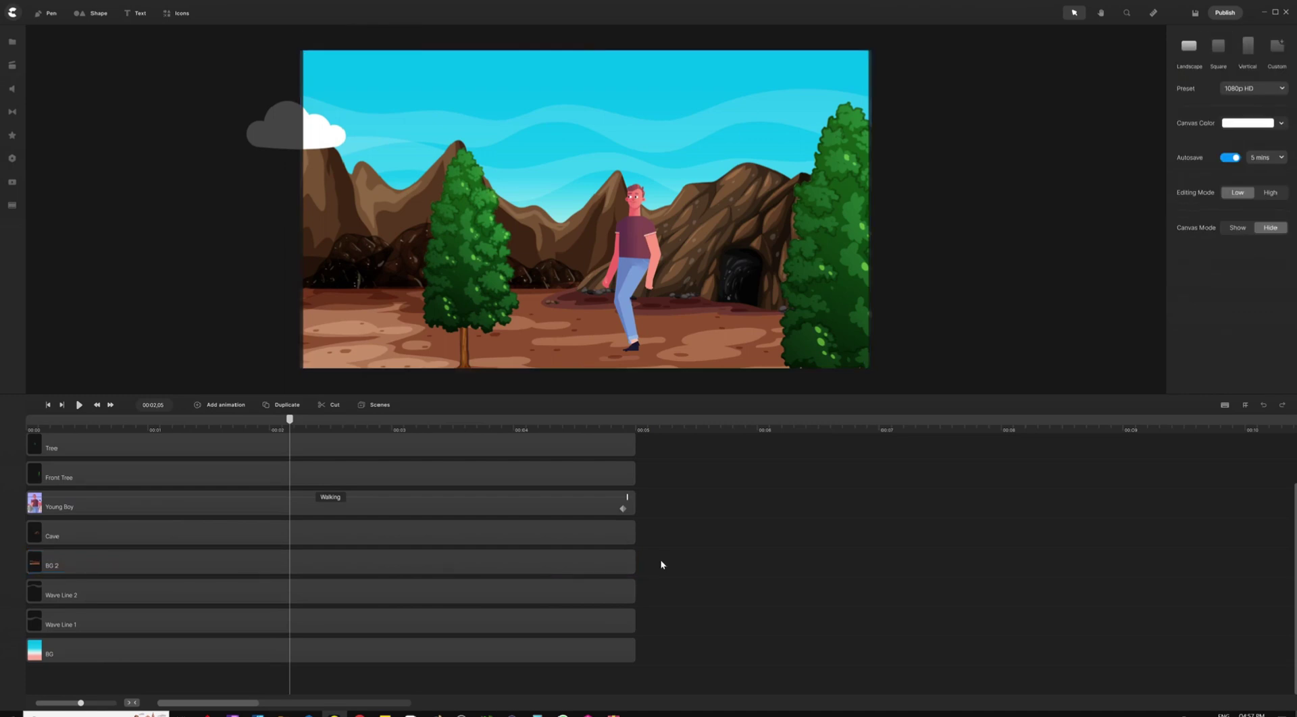
{"action": "right_click", "coordinate": [661, 564]}
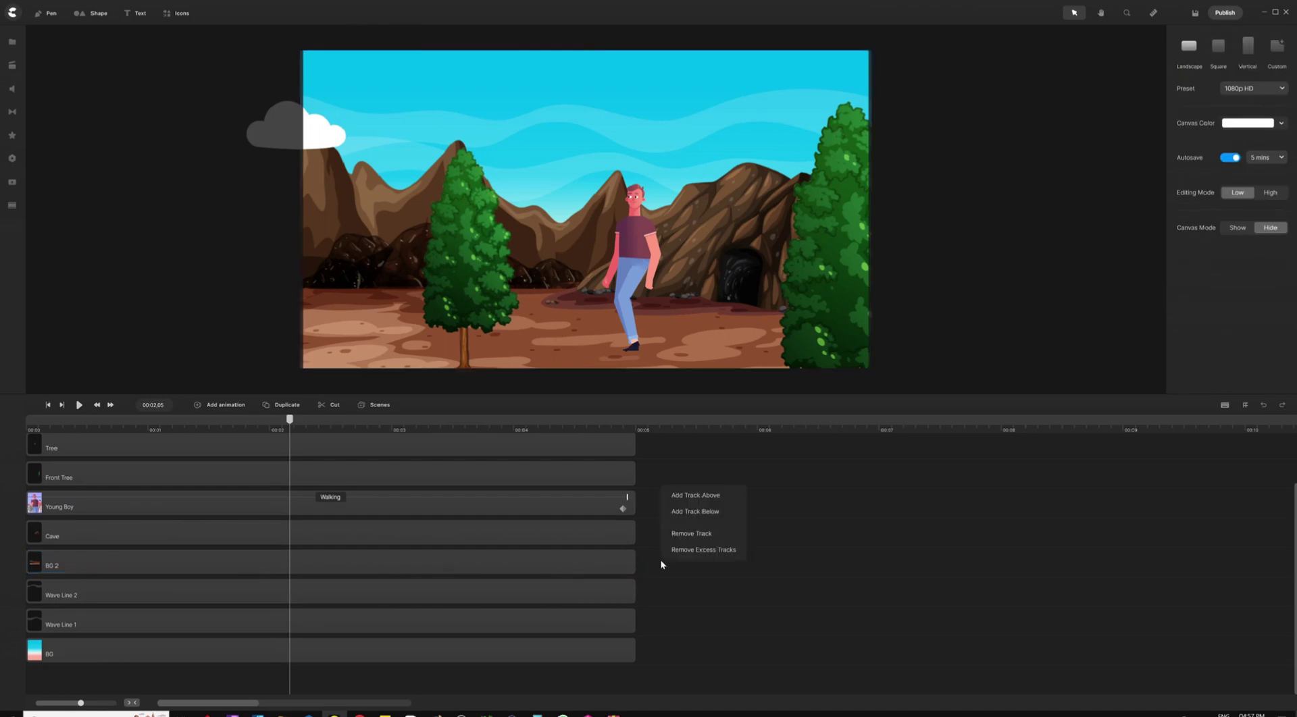
{"action": "left_click", "coordinate": [710, 519]}
Place the cloud's Shape clip on the empty track between BG 2 and Wave Line 2, so it sits behind the mountains.
{"action": "left_click_drag", "start_coordinate": [548, 395], "coordinate": [557, 290]}
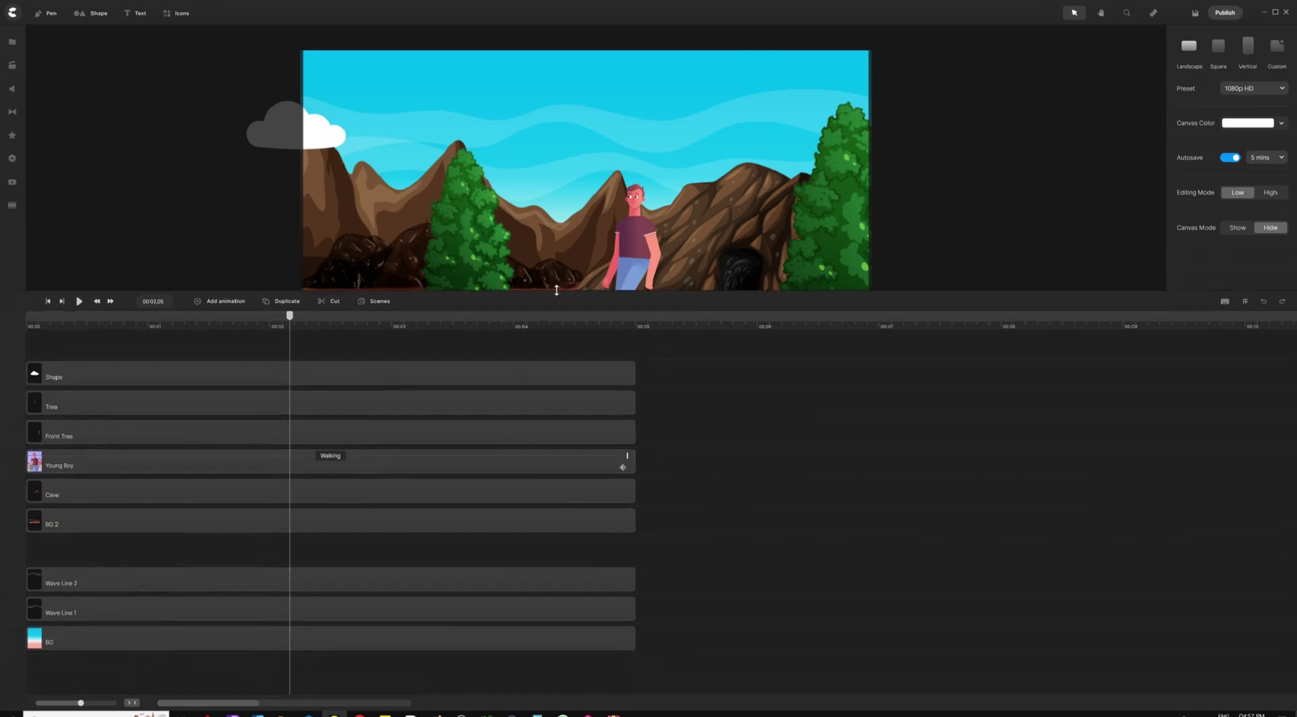
{"action": "left_click_drag", "start_coordinate": [367, 373], "coordinate": [342, 552]}
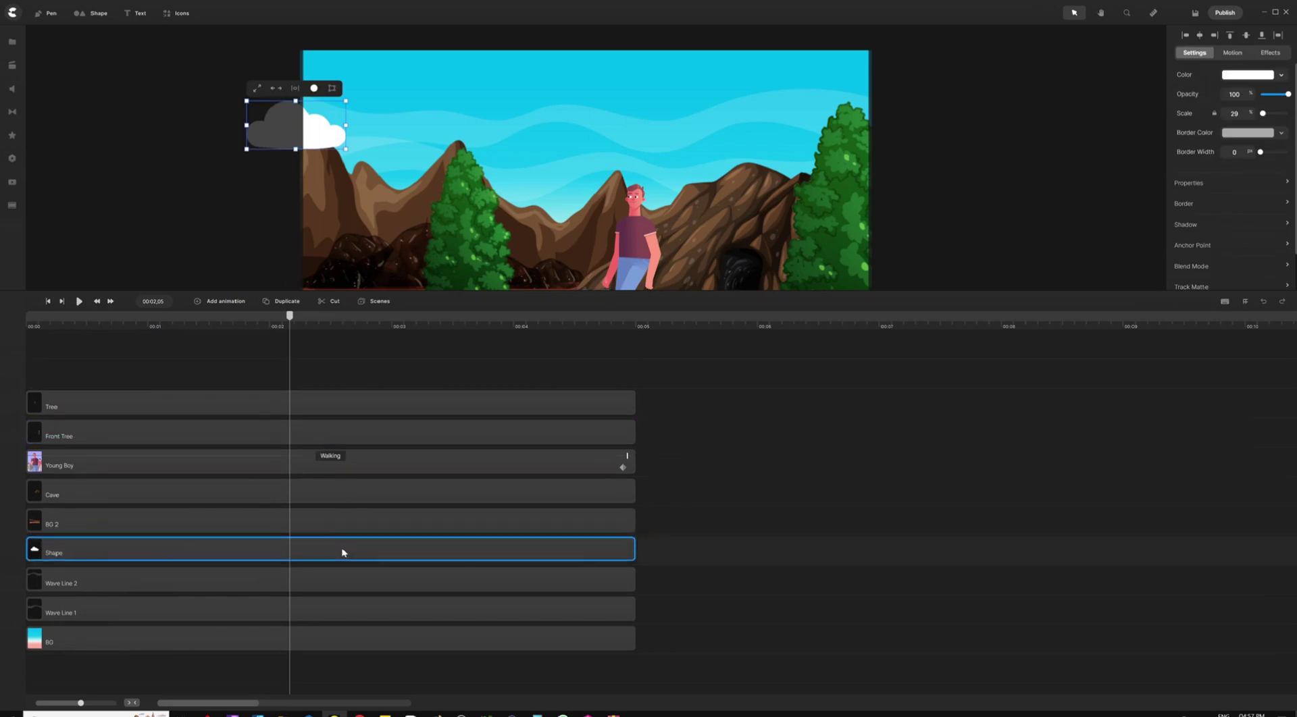
{"action": "left_click", "coordinate": [459, 376]}
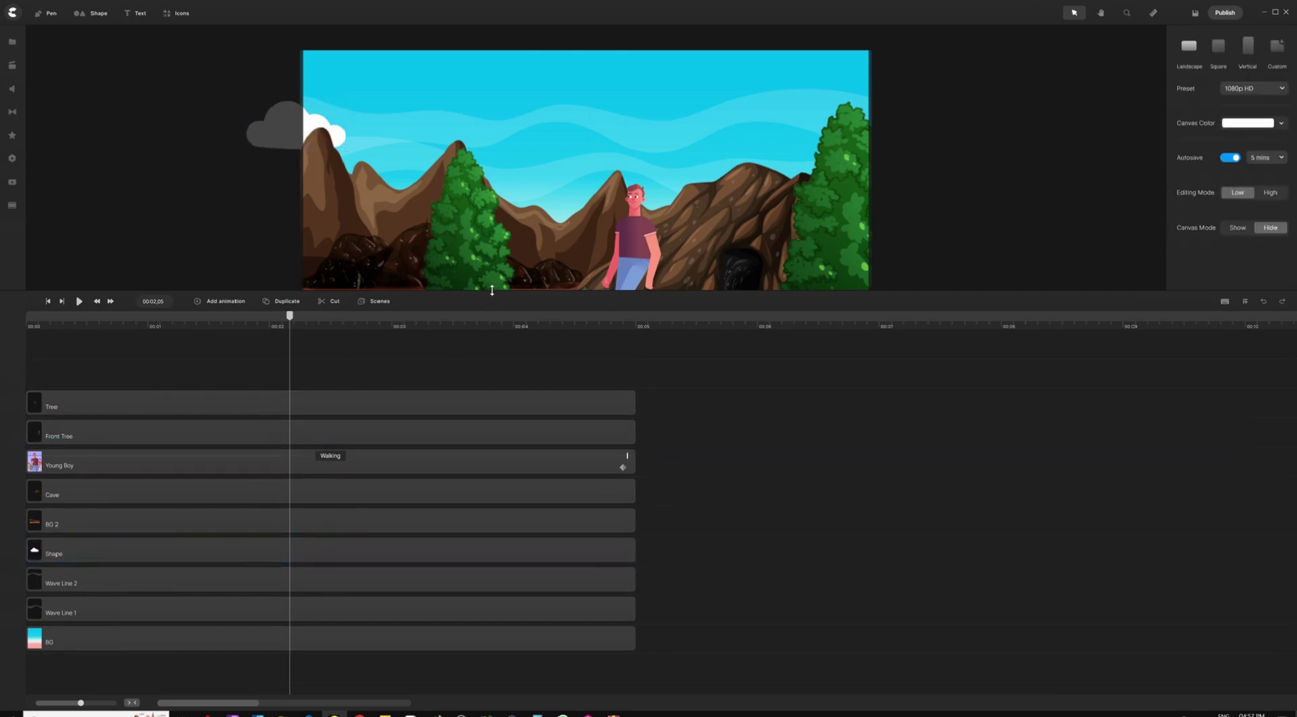
{"action": "left_click_drag", "start_coordinate": [492, 290], "coordinate": [478, 379]}
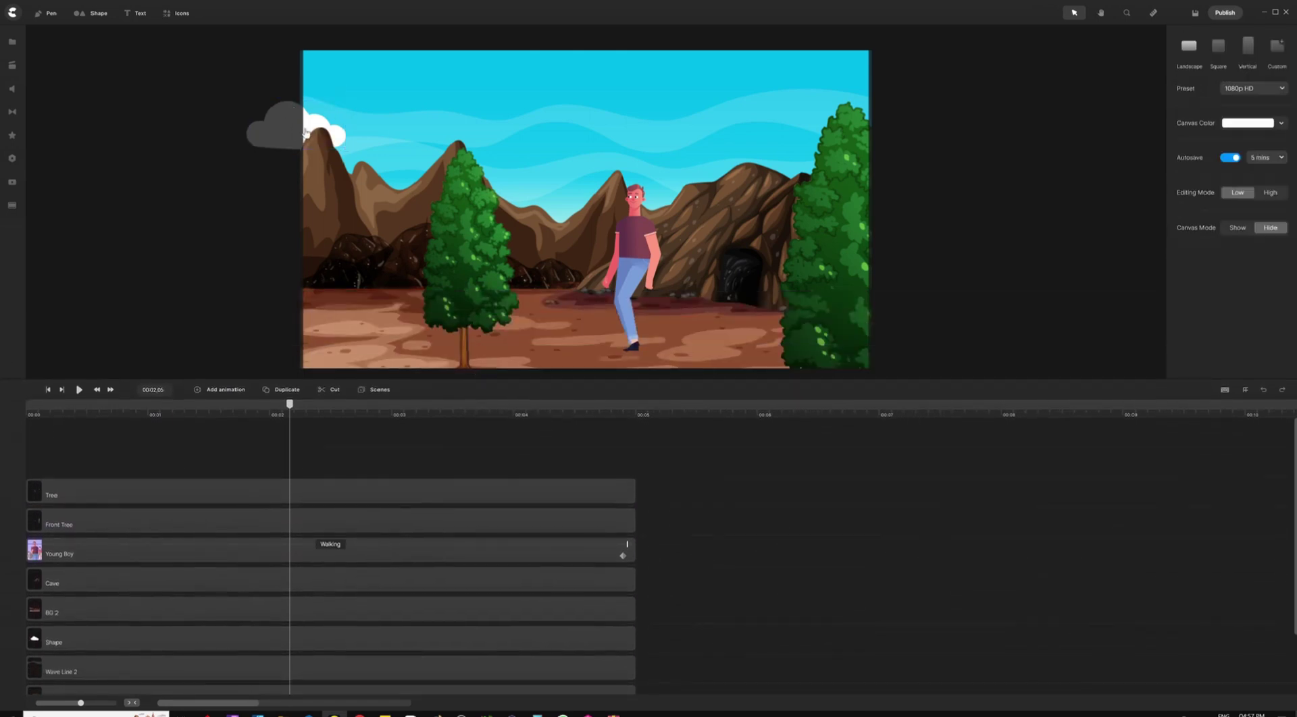
Add a position animation to the cloud's Shape layer, starting at 00:00.
{"action": "left_click_drag", "start_coordinate": [291, 410], "coordinate": [27, 408]}
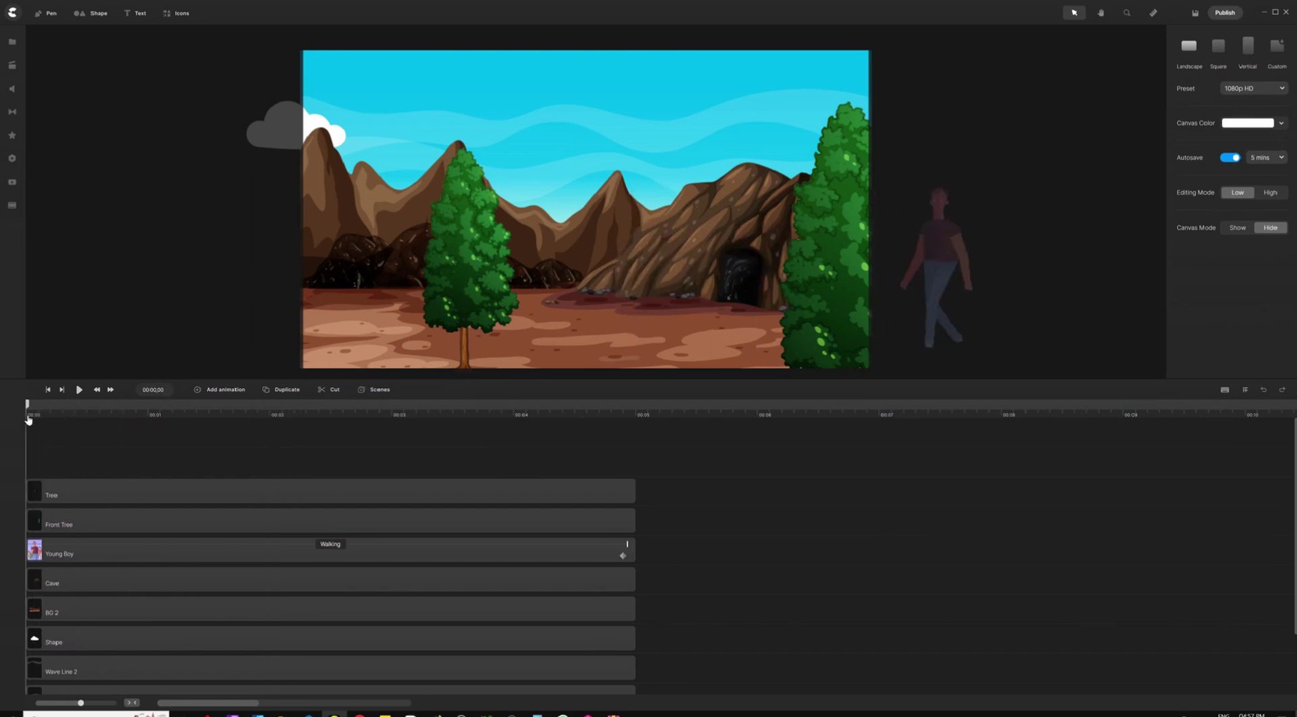
{"action": "left_click", "coordinate": [67, 640]}
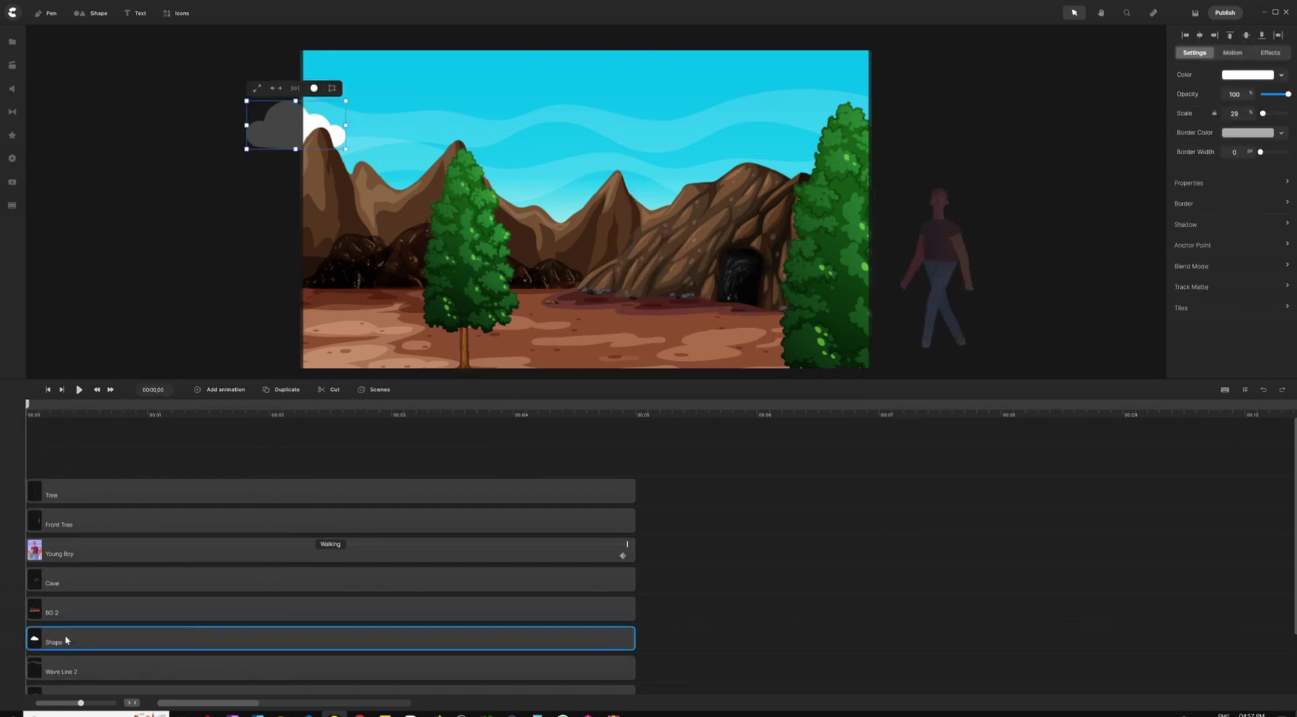
{"action": "left_click", "coordinate": [228, 391]}
{"action": "left_click", "coordinate": [263, 228]}
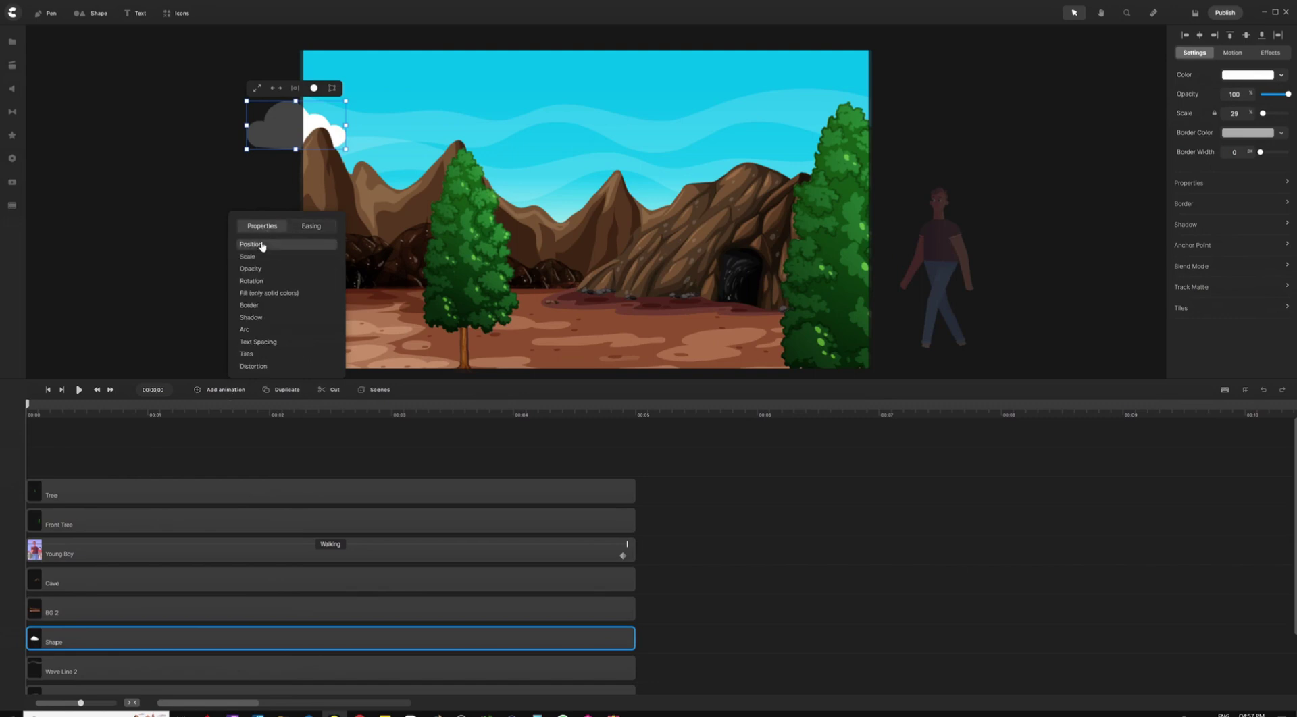
{"action": "left_click", "coordinate": [262, 245]}
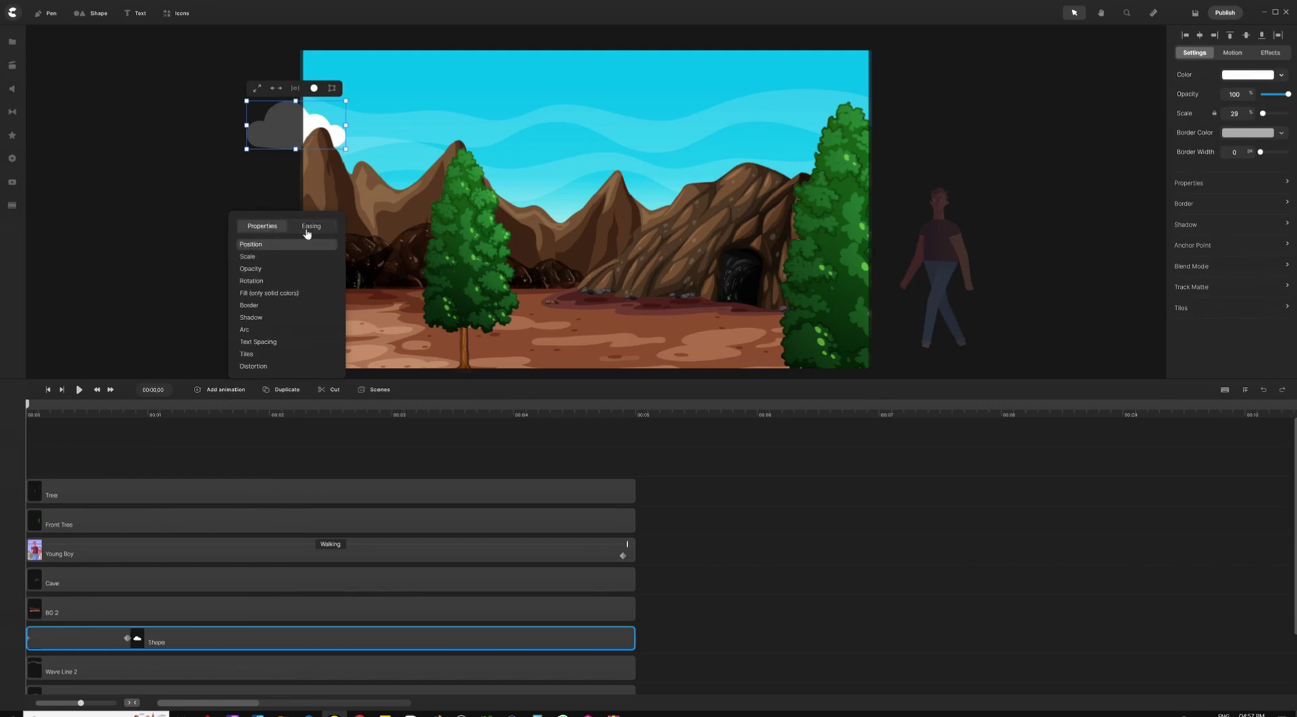
{"action": "left_click", "coordinate": [190, 428]}
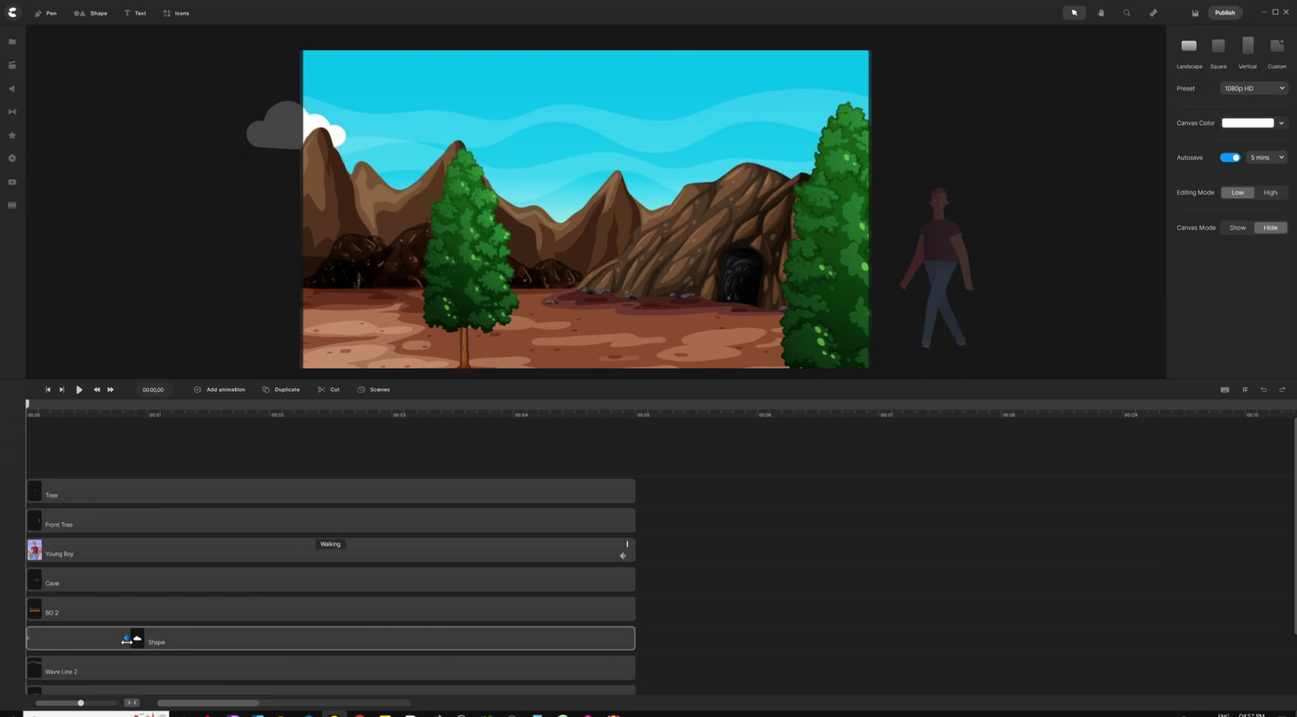
Shift the cloud's end keyframe to 00:04,29, position the cloud there past the canvas's right edge, and scrub to 00:01,26.
{"action": "left_click_drag", "start_coordinate": [127, 641], "coordinate": [626, 640]}
{"action": "left_click", "coordinate": [627, 640]}
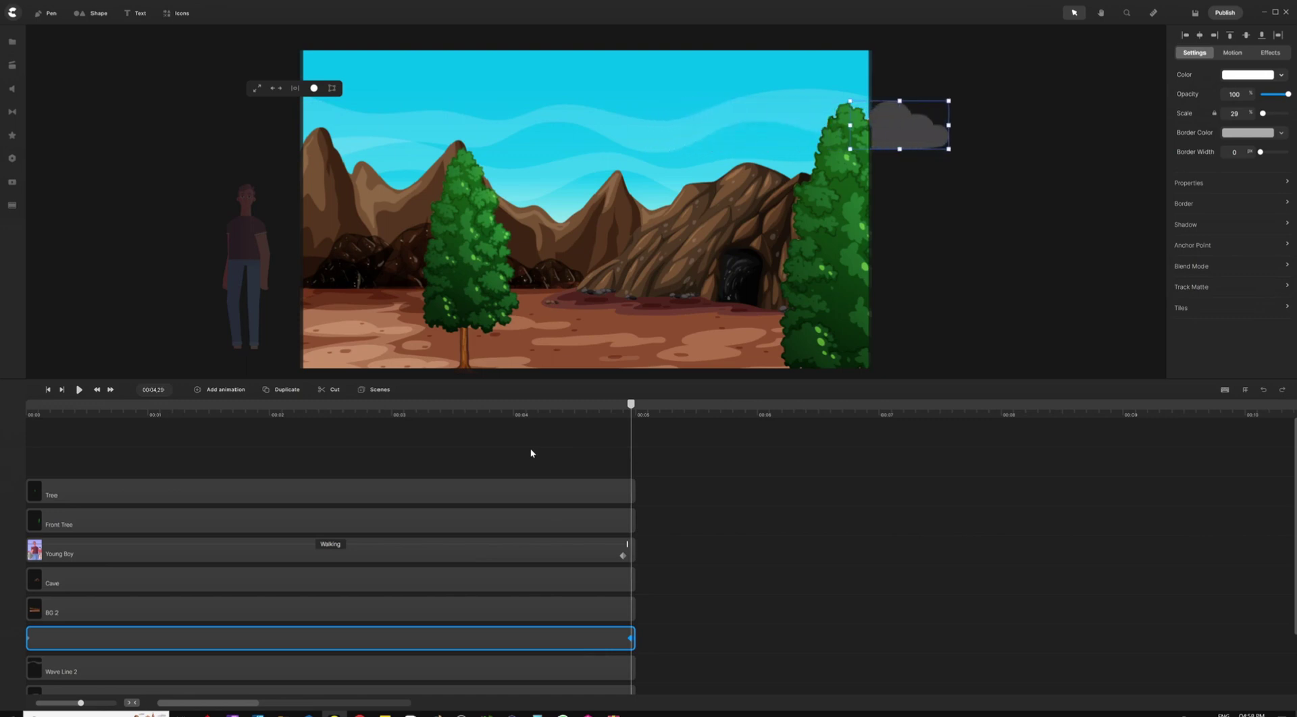
{"action": "left_click", "coordinate": [507, 448]}
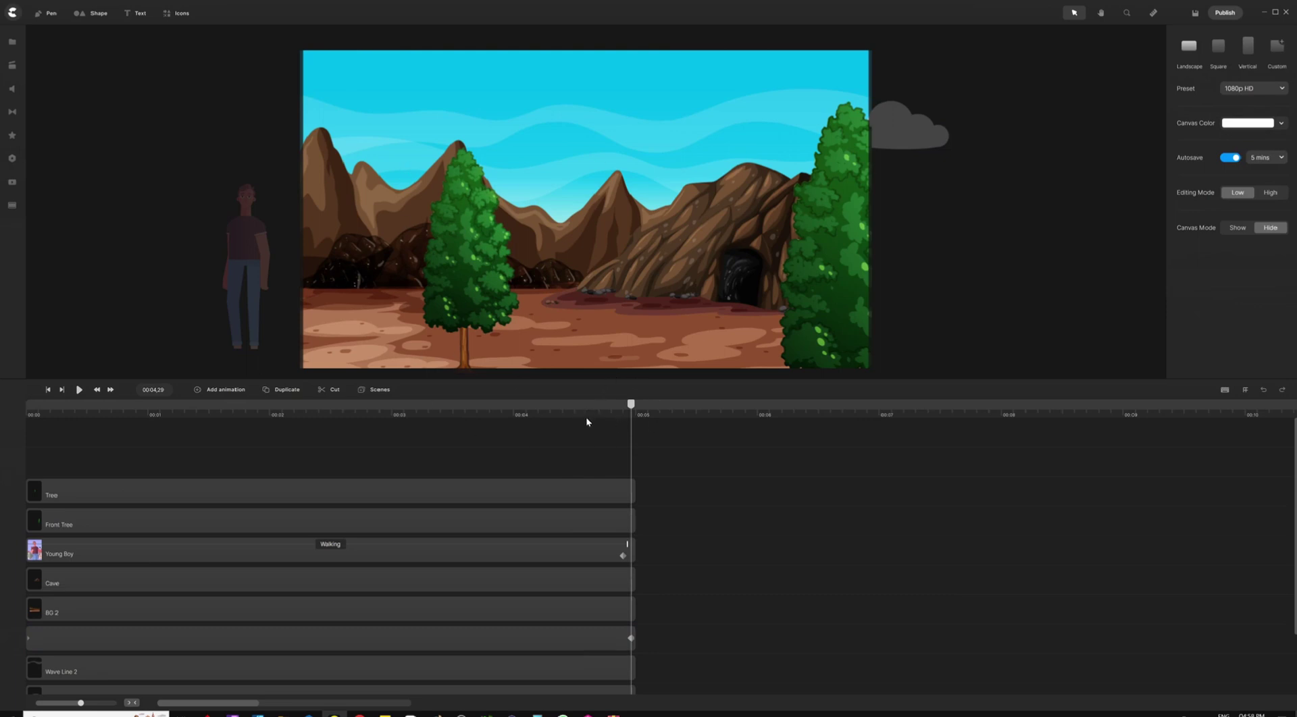
{"action": "left_click_drag", "start_coordinate": [631, 404], "coordinate": [253, 405]}
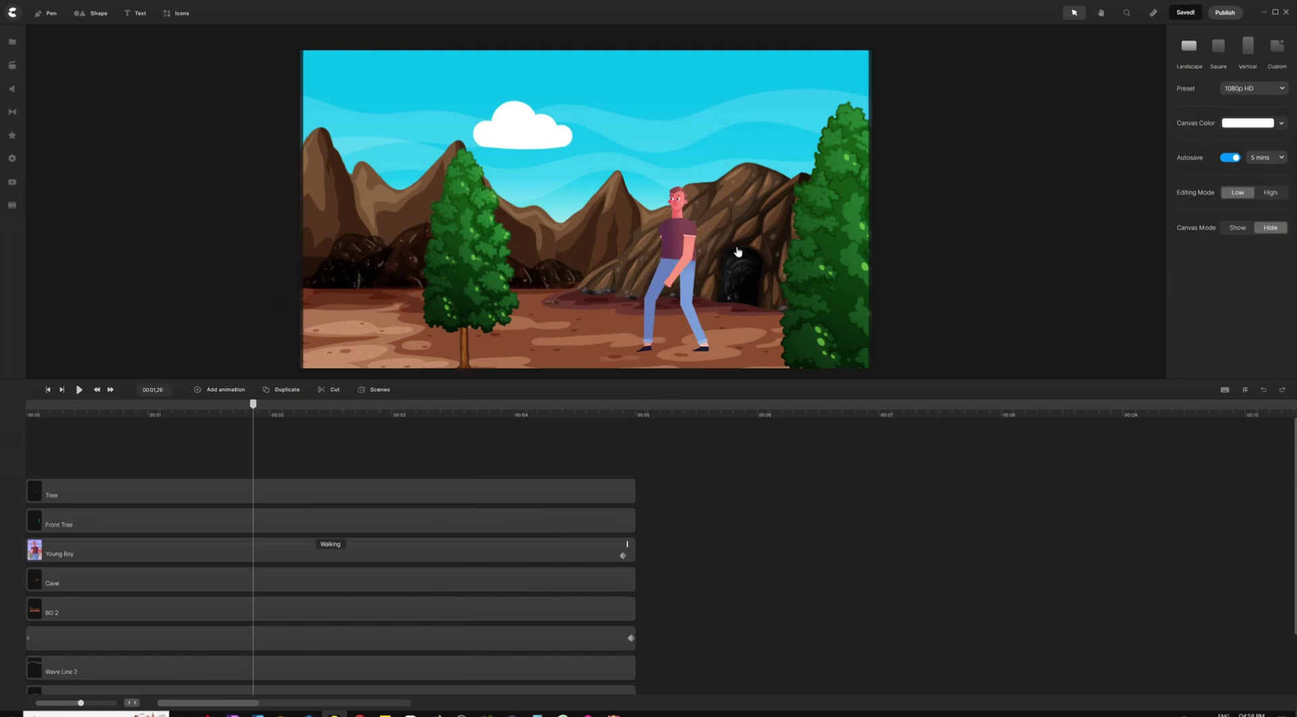